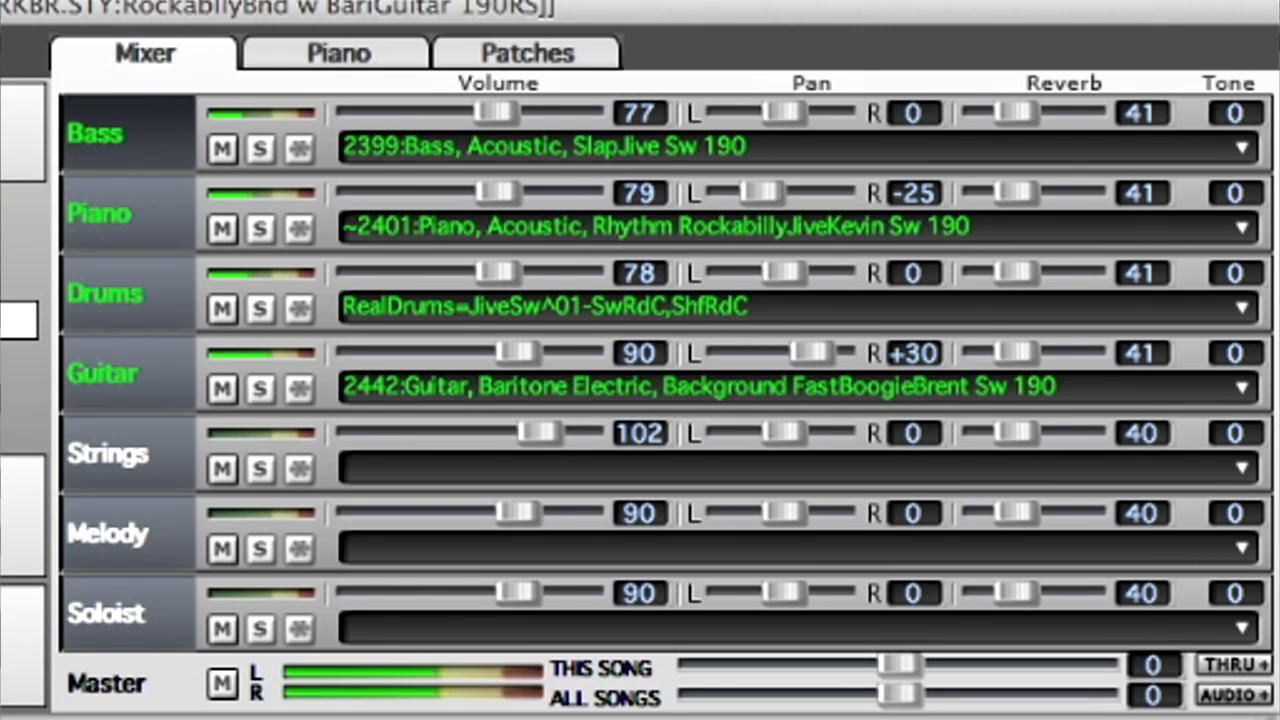
- Solo the Bass track, bring in the Guitar alongside it, and swap the Guitar for the Piano in the mix
left_click(258, 146)
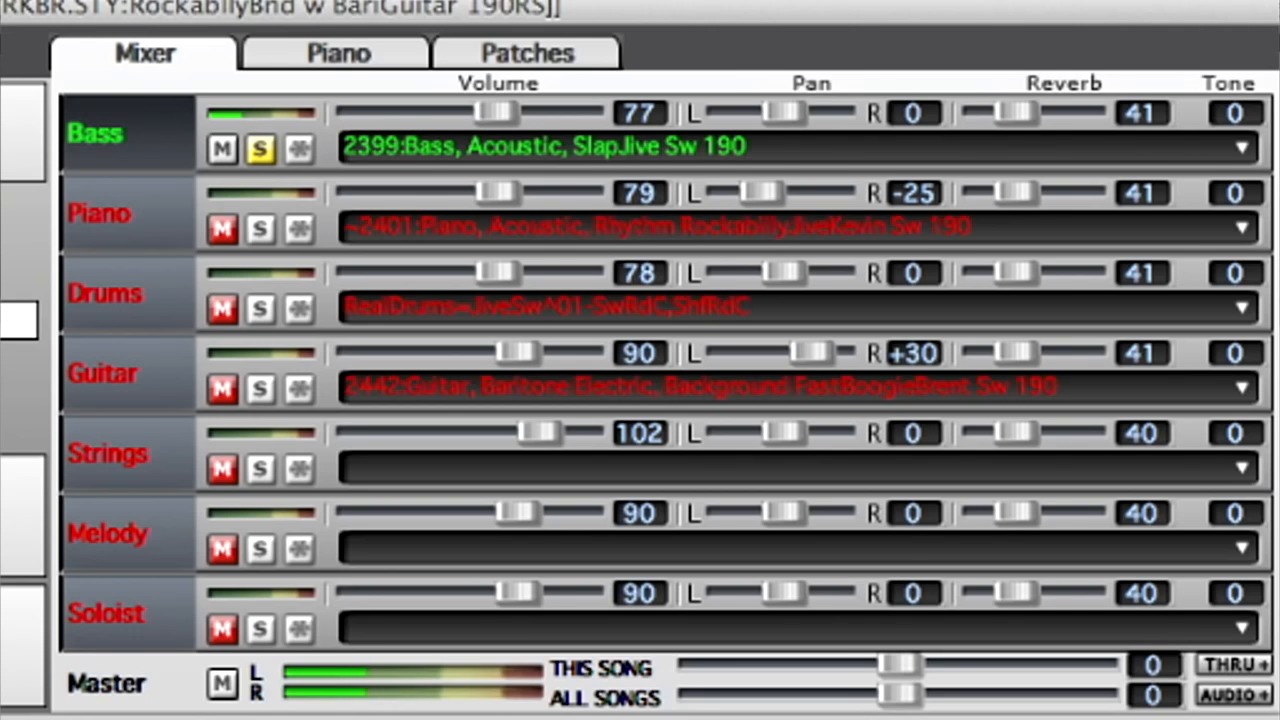
left_click(224, 386)
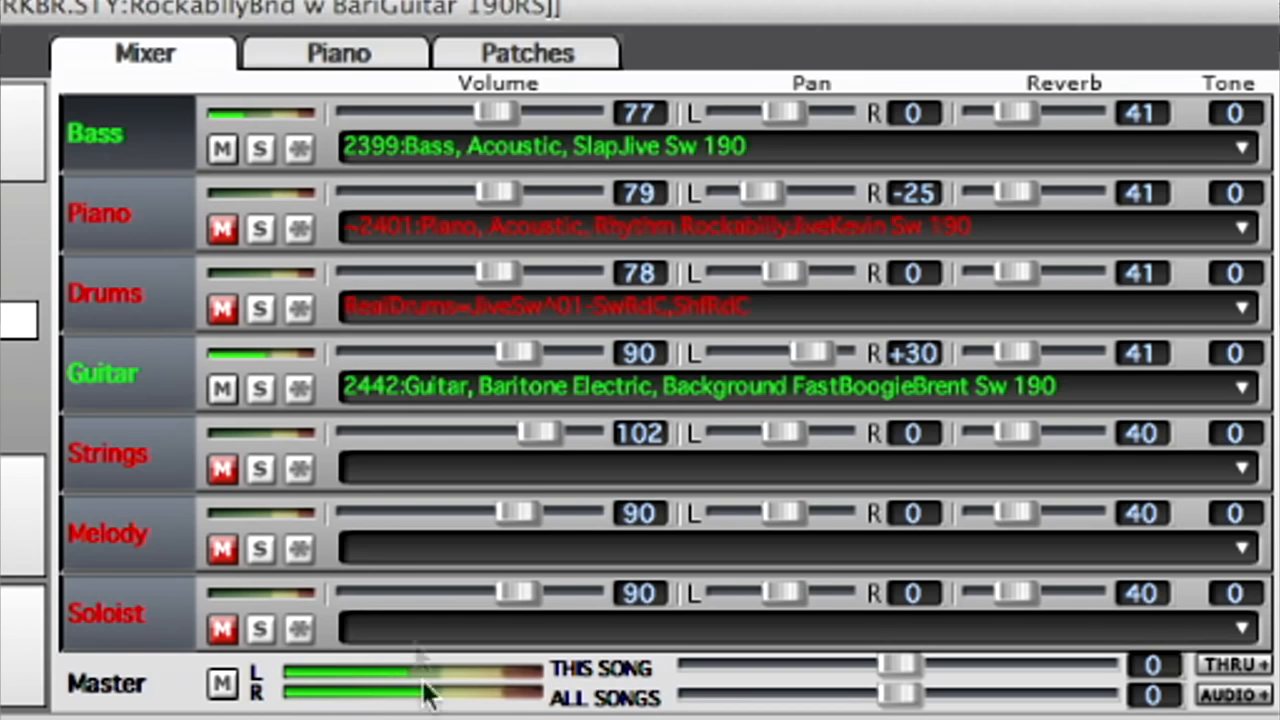
left_click(224, 229)
left_click(222, 388)
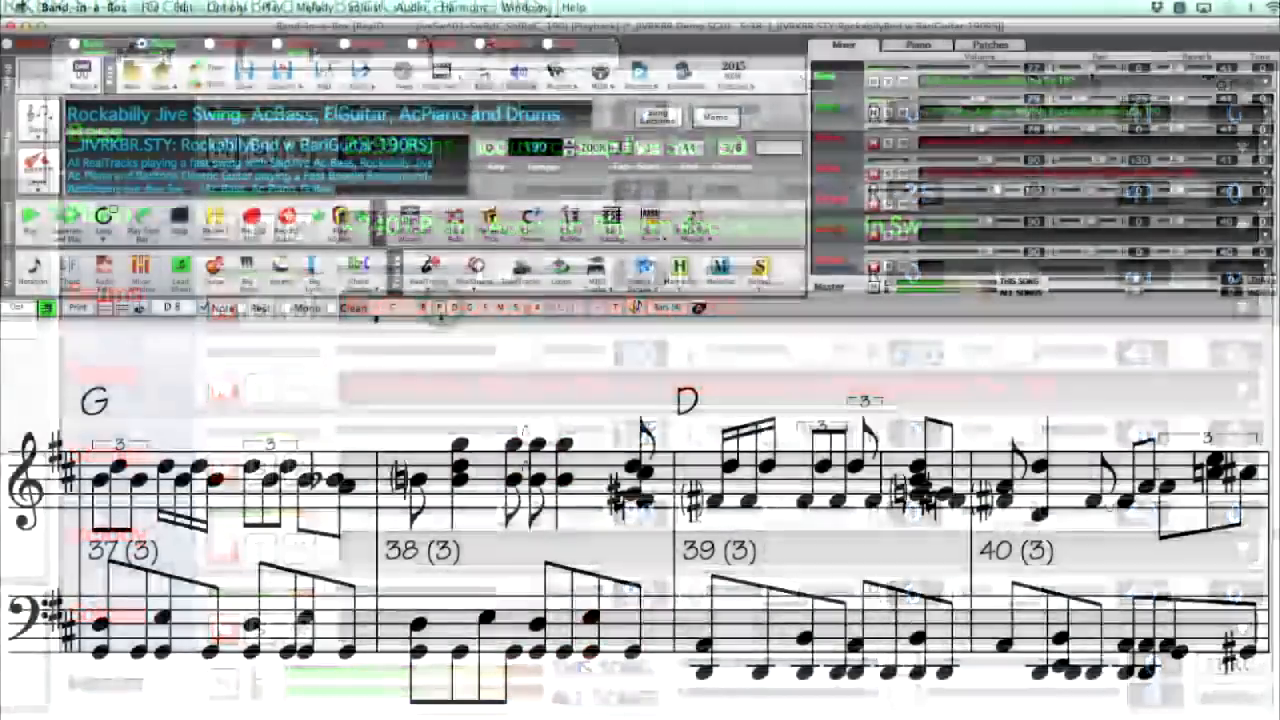
- Show the Piano part in the notation and display it in the Big Piano window, moved up over the staff
left_click(438, 309)
left_click(247, 270)
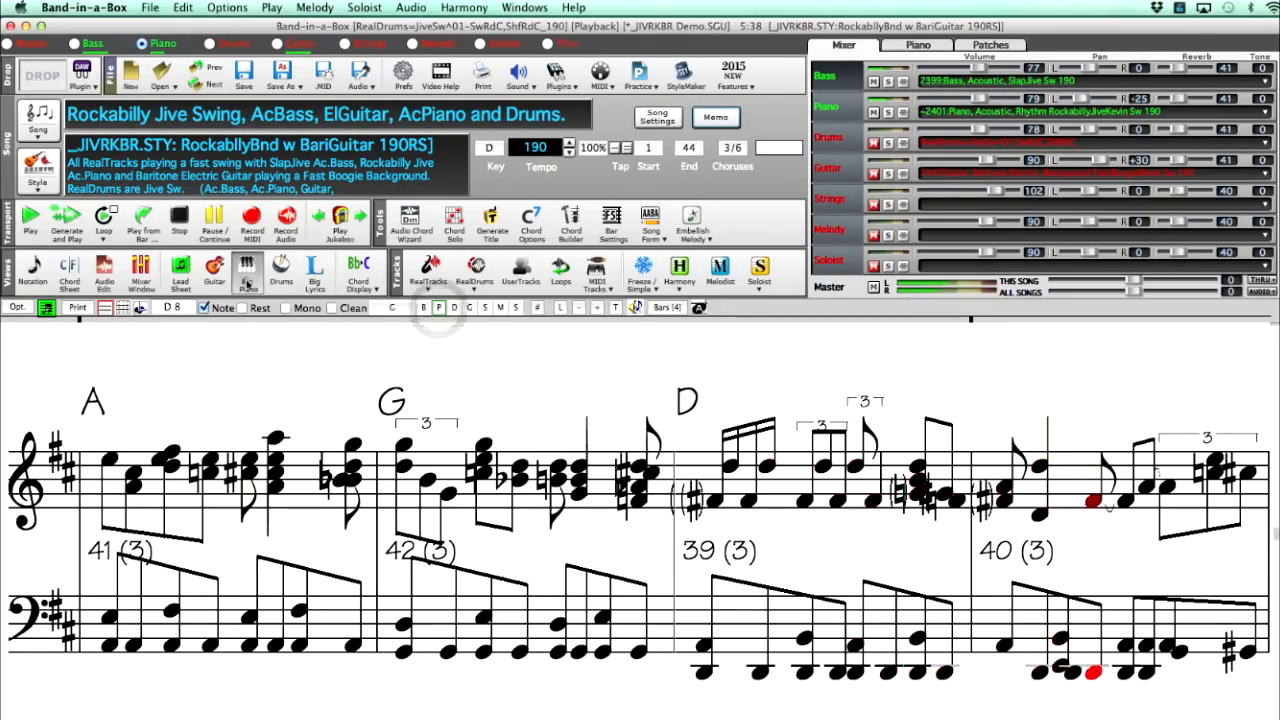
left_click_drag(450, 567, 450, 400)
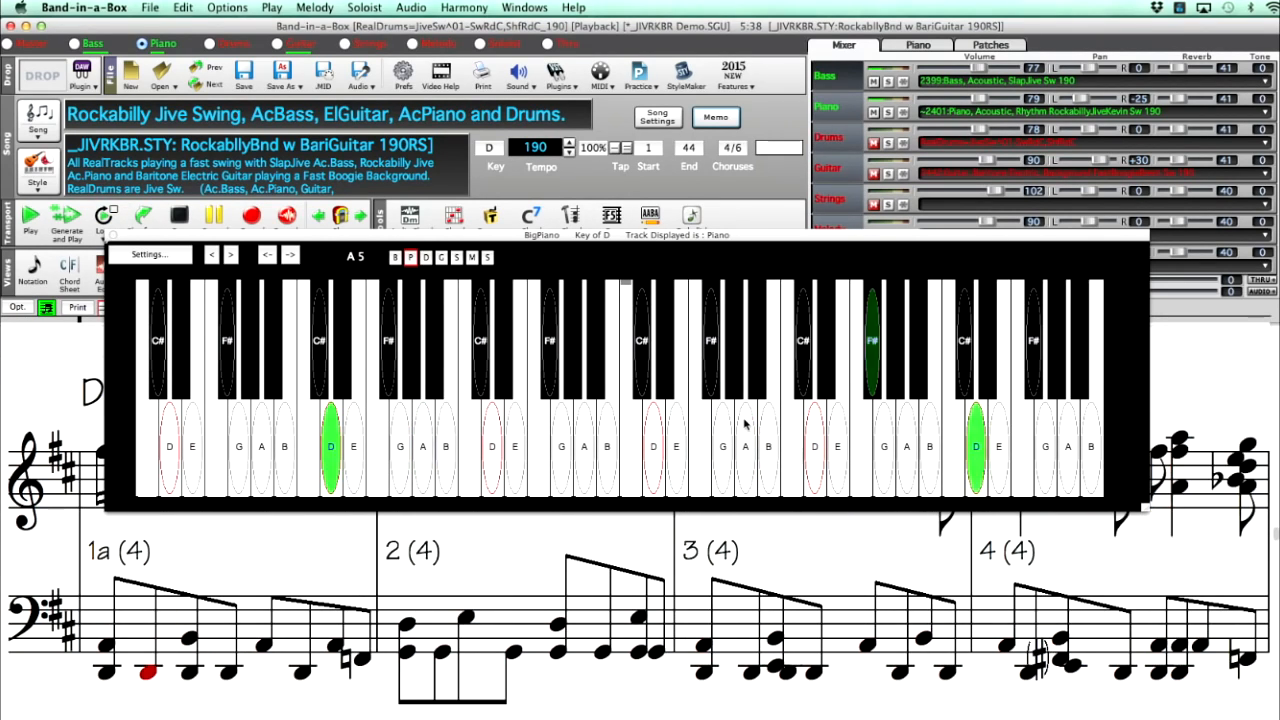
left_click(294, 87)
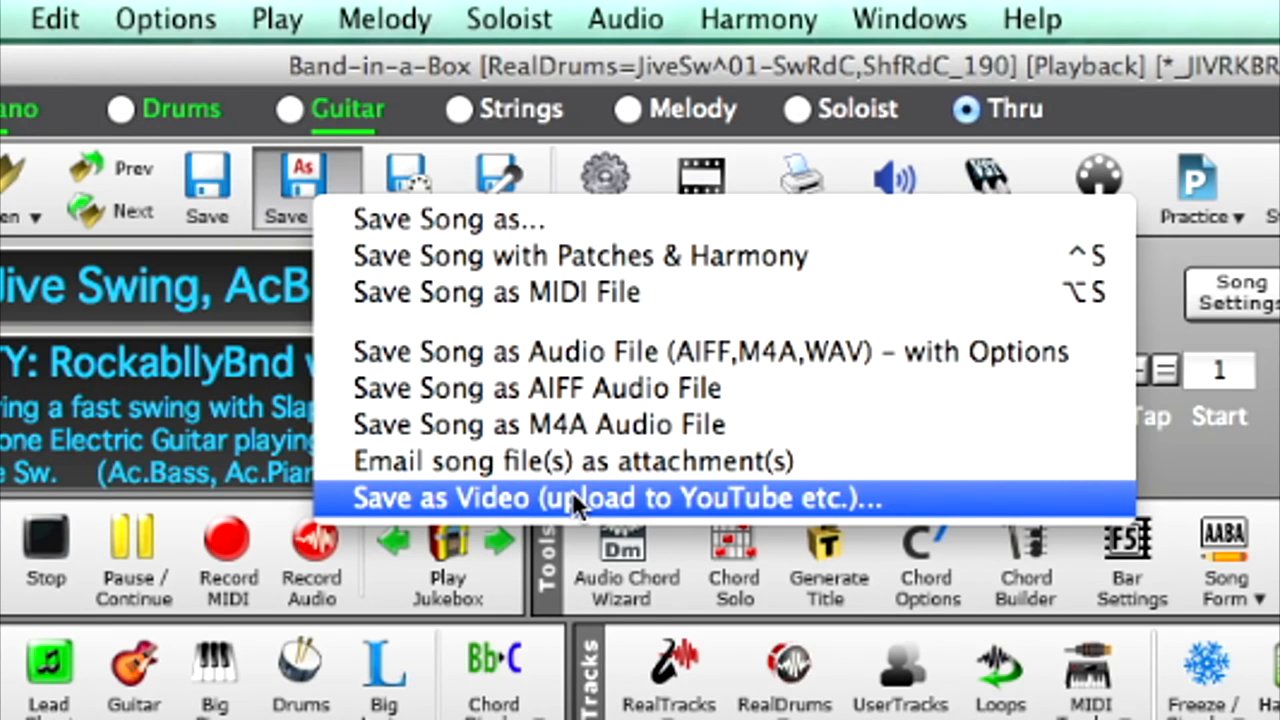
left_click(576, 62)
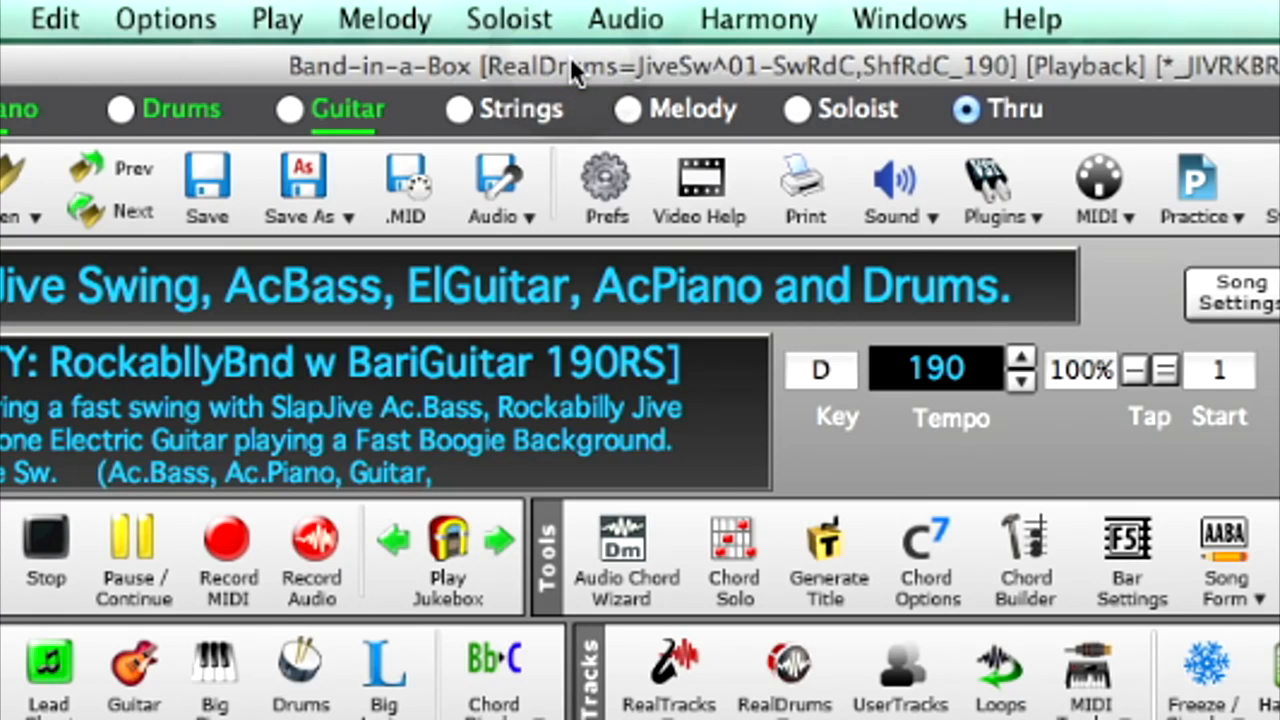
left_click(420, 30)
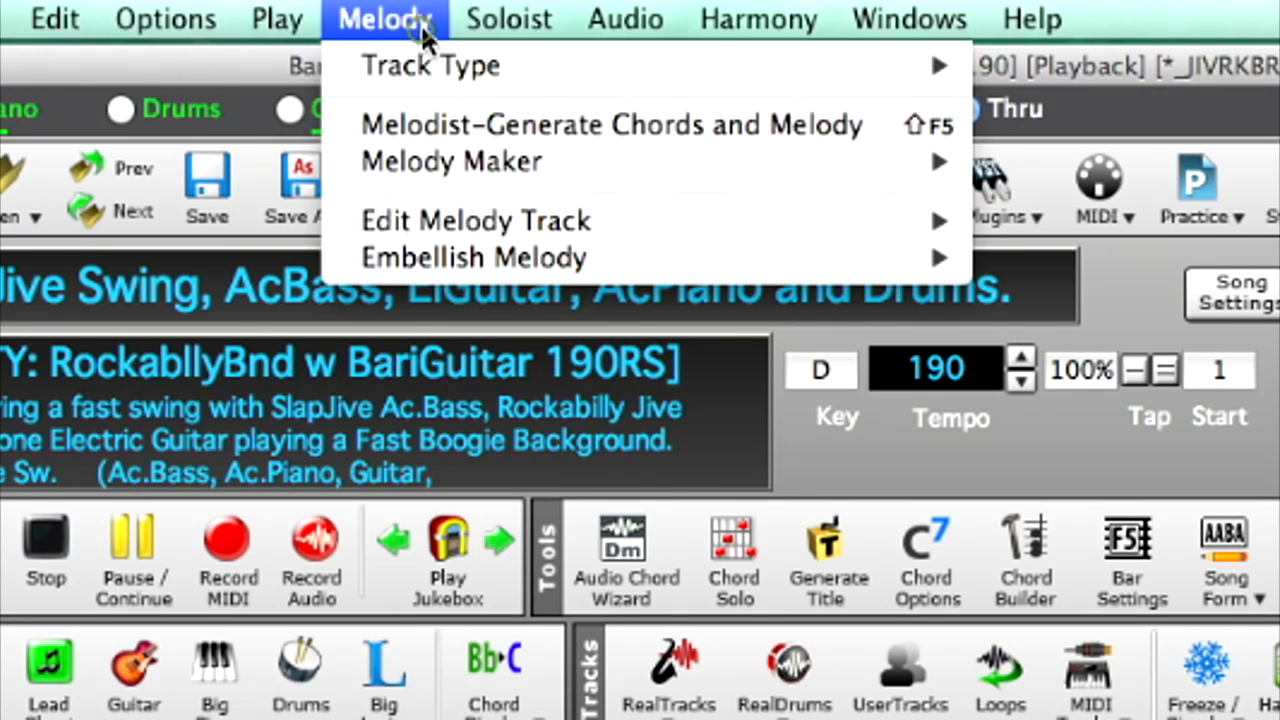
mouse_move(500, 30)
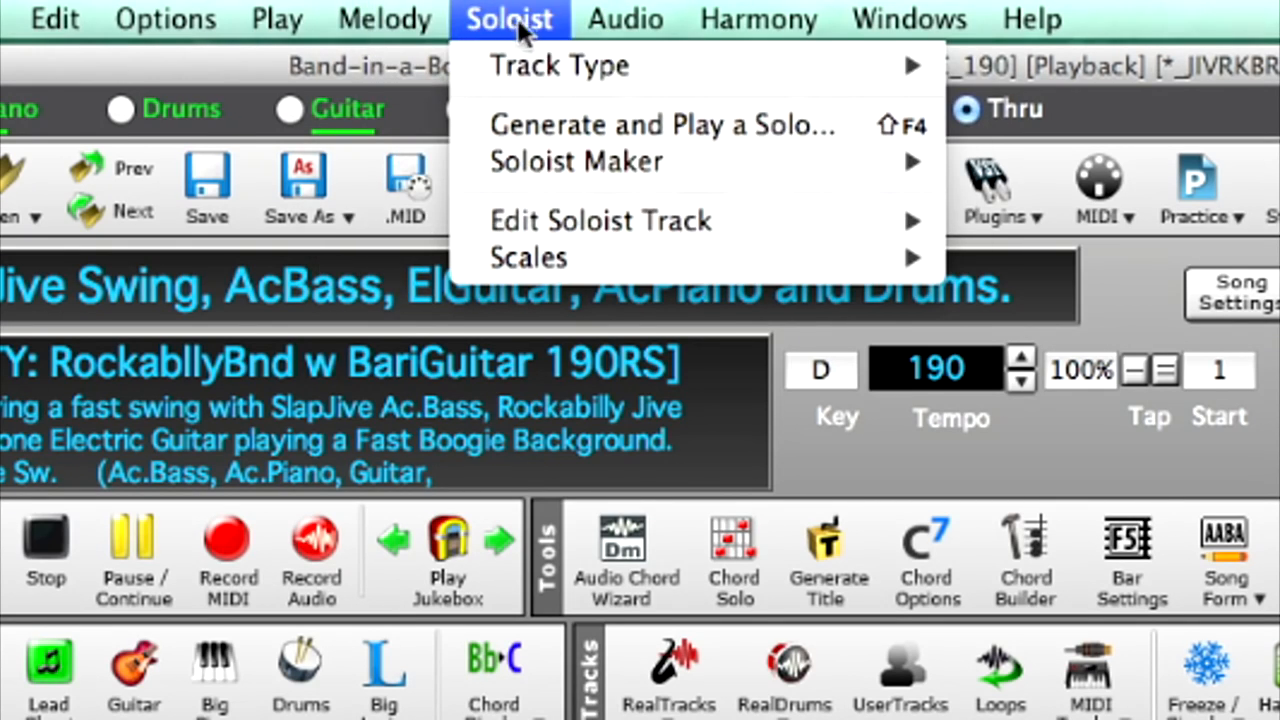
mouse_move(625, 30)
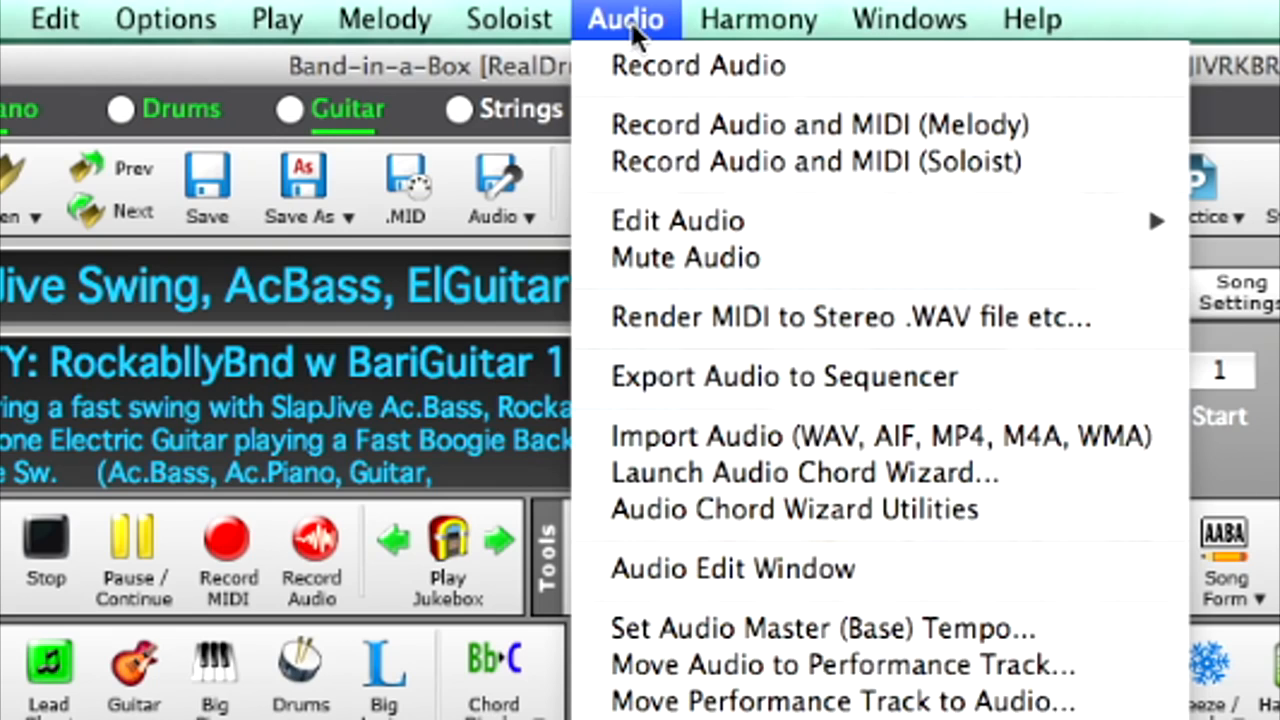
left_click(628, 22)
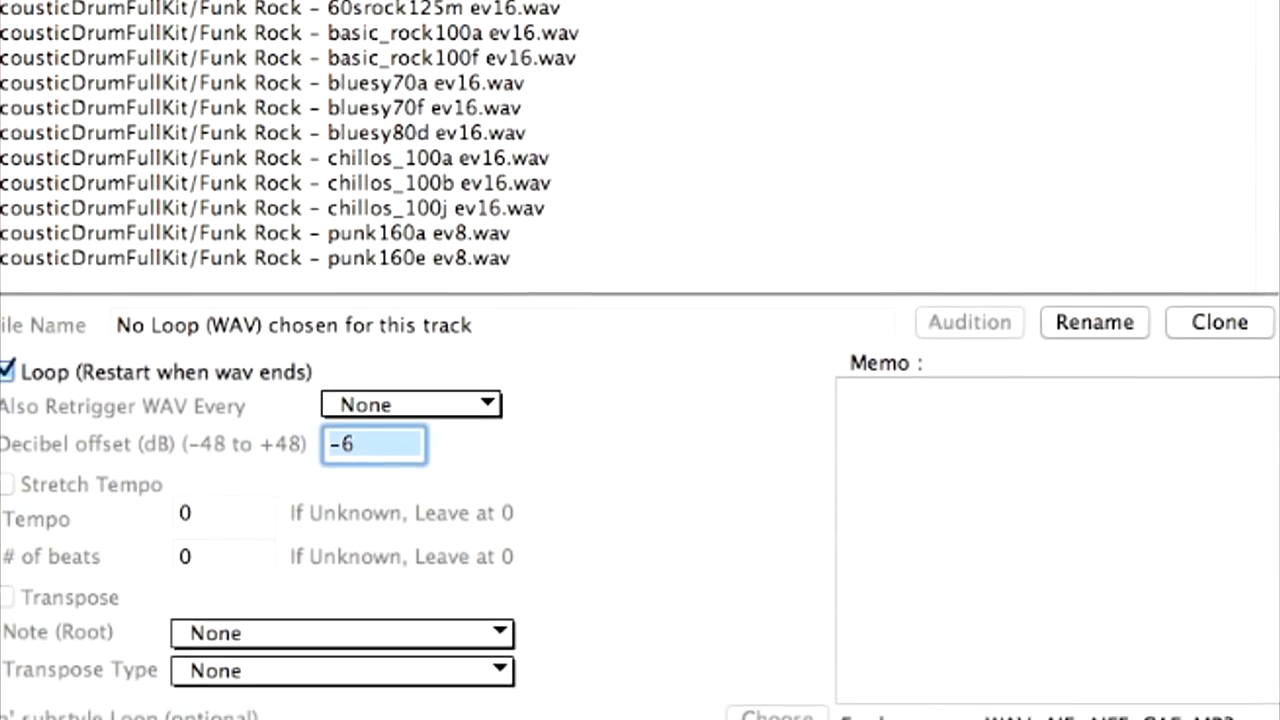
left_click(1248, 680)
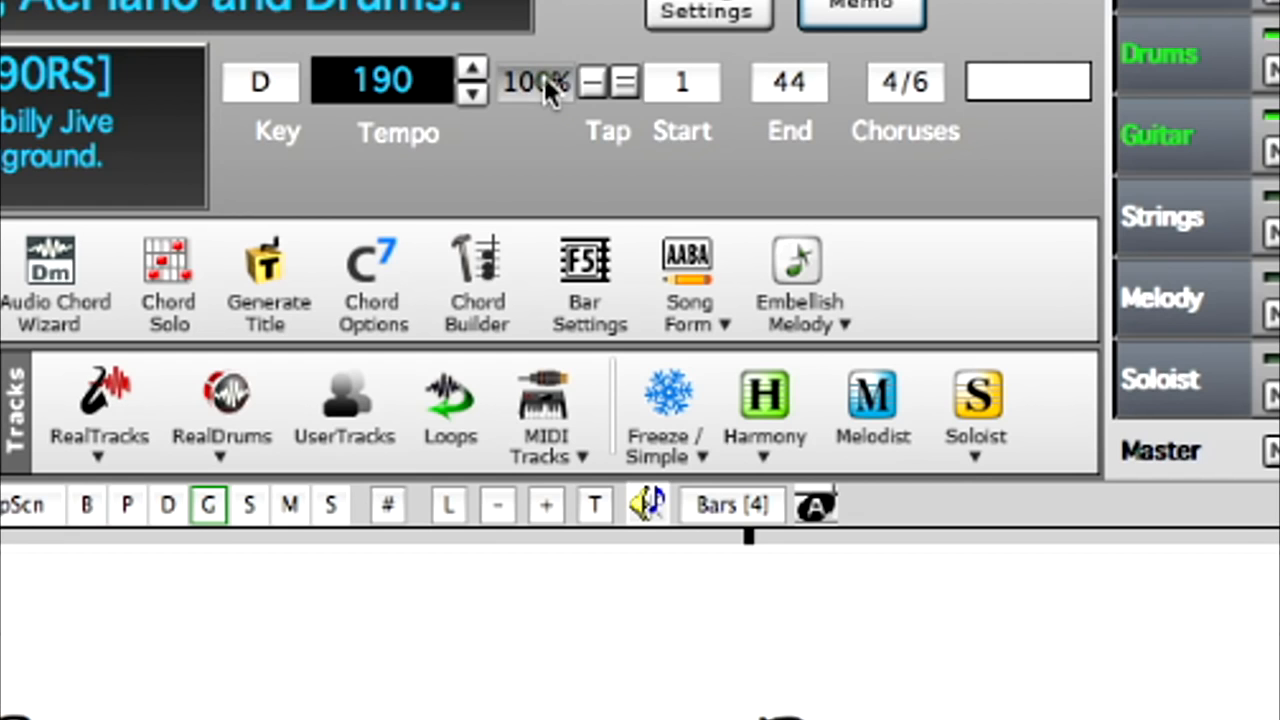
- Slow the song's relative tempo to 50%, and reduce it further to 6%
left_click(543, 78)
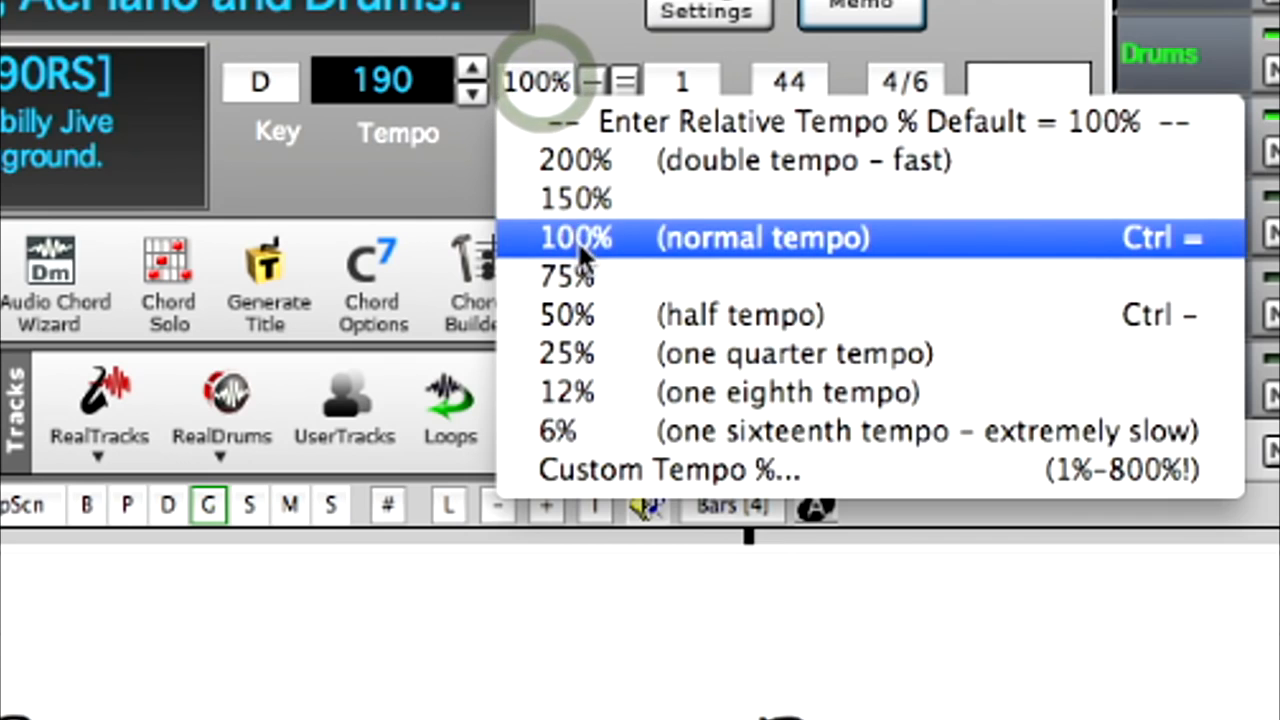
left_click(584, 318)
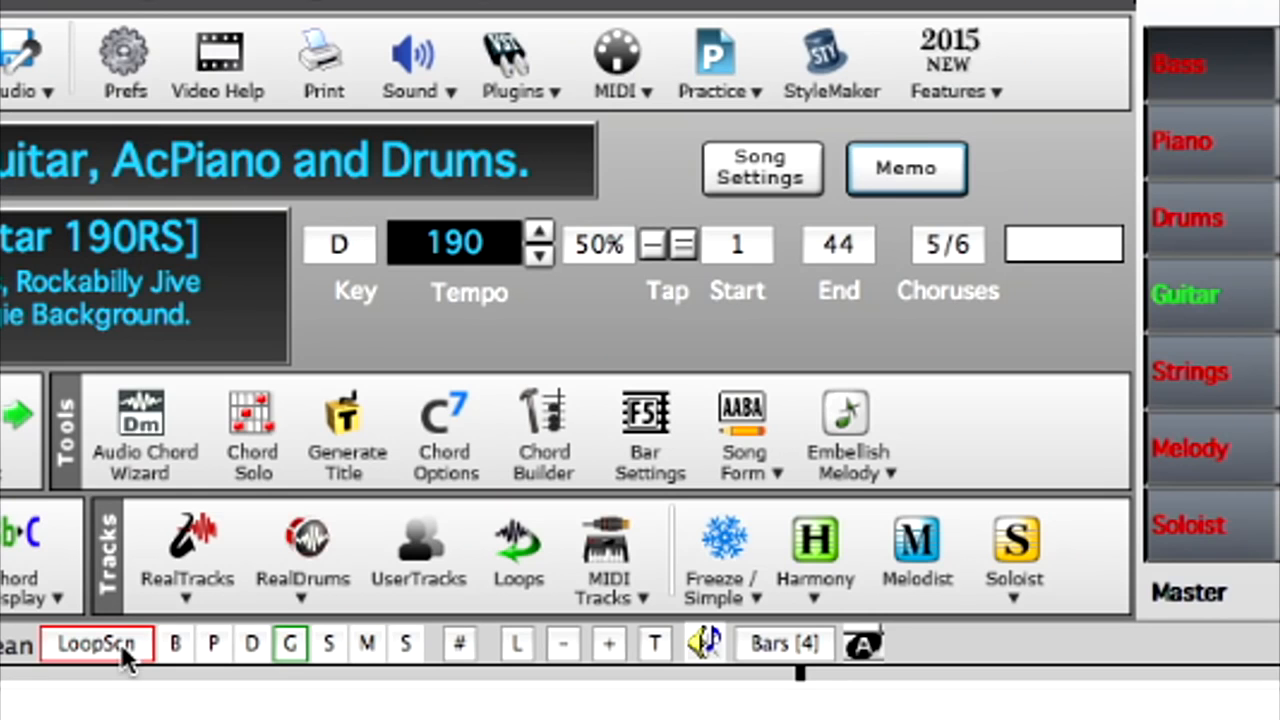
left_click(603, 248)
left_click(643, 572)
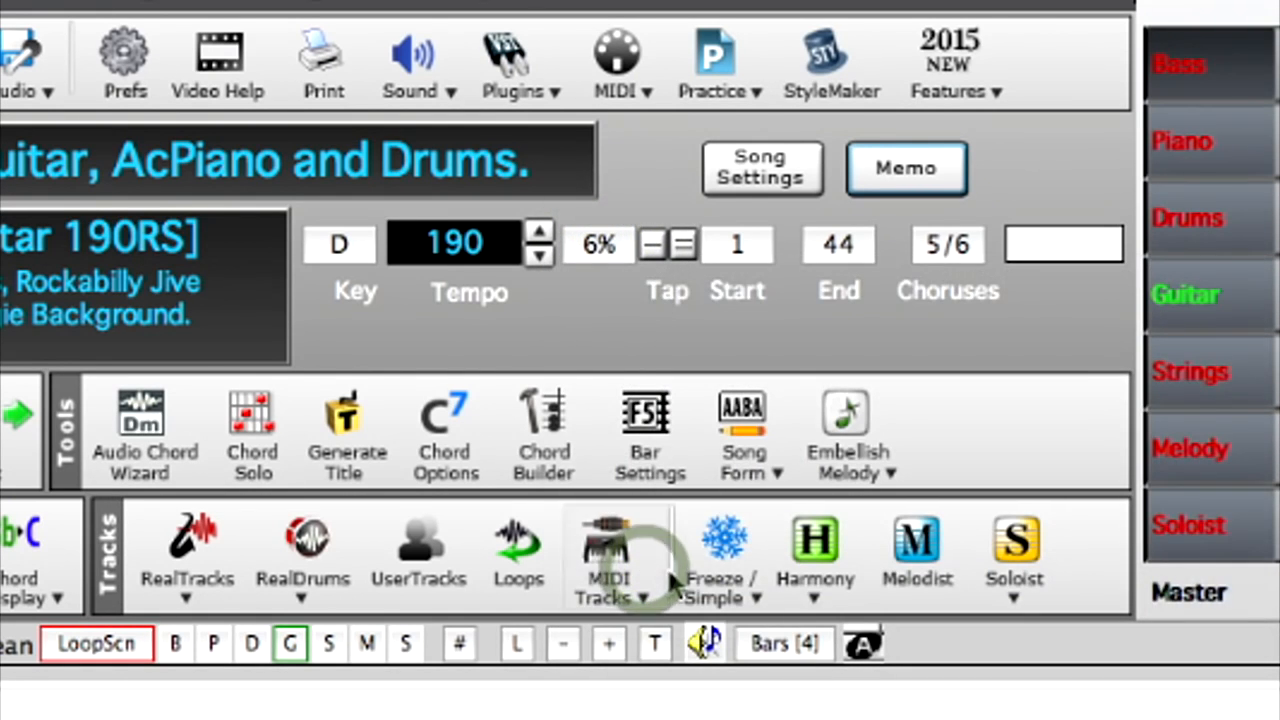
left_click(786, 670)
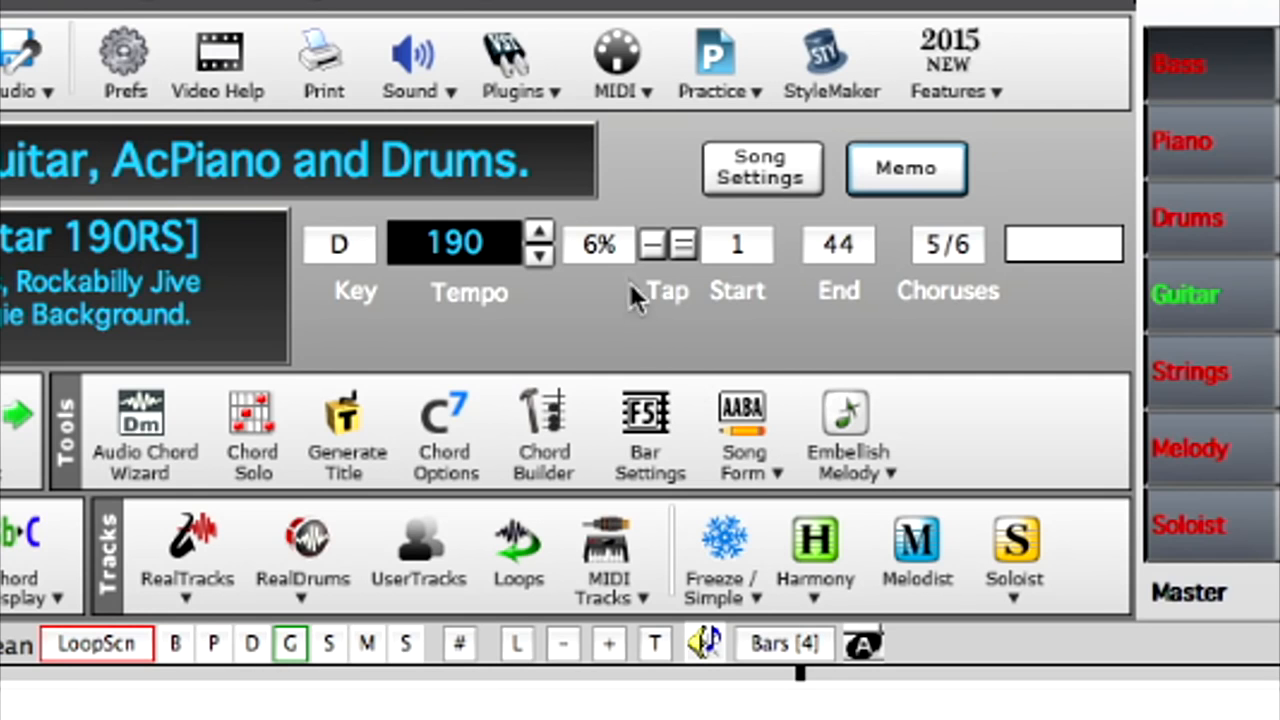
- Restore the relative tempo to 100% and turn off the notation screen loop
left_click(604, 243)
left_click(647, 394)
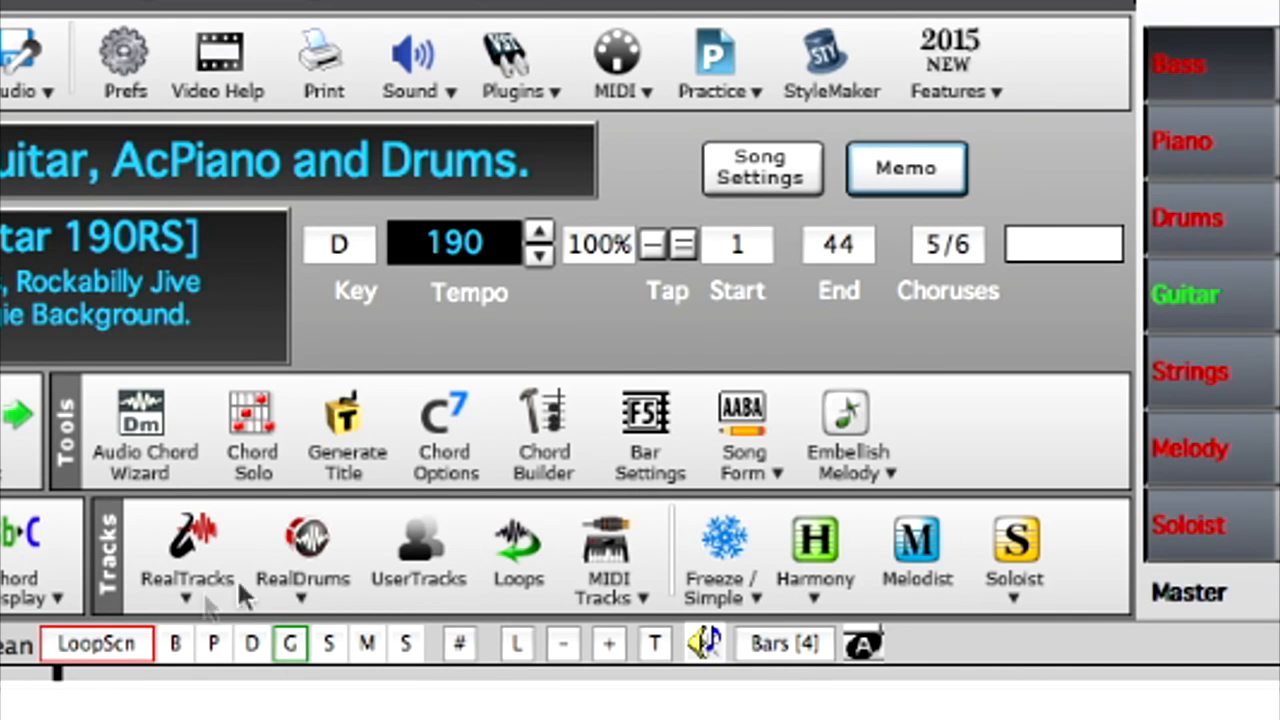
left_click(100, 641)
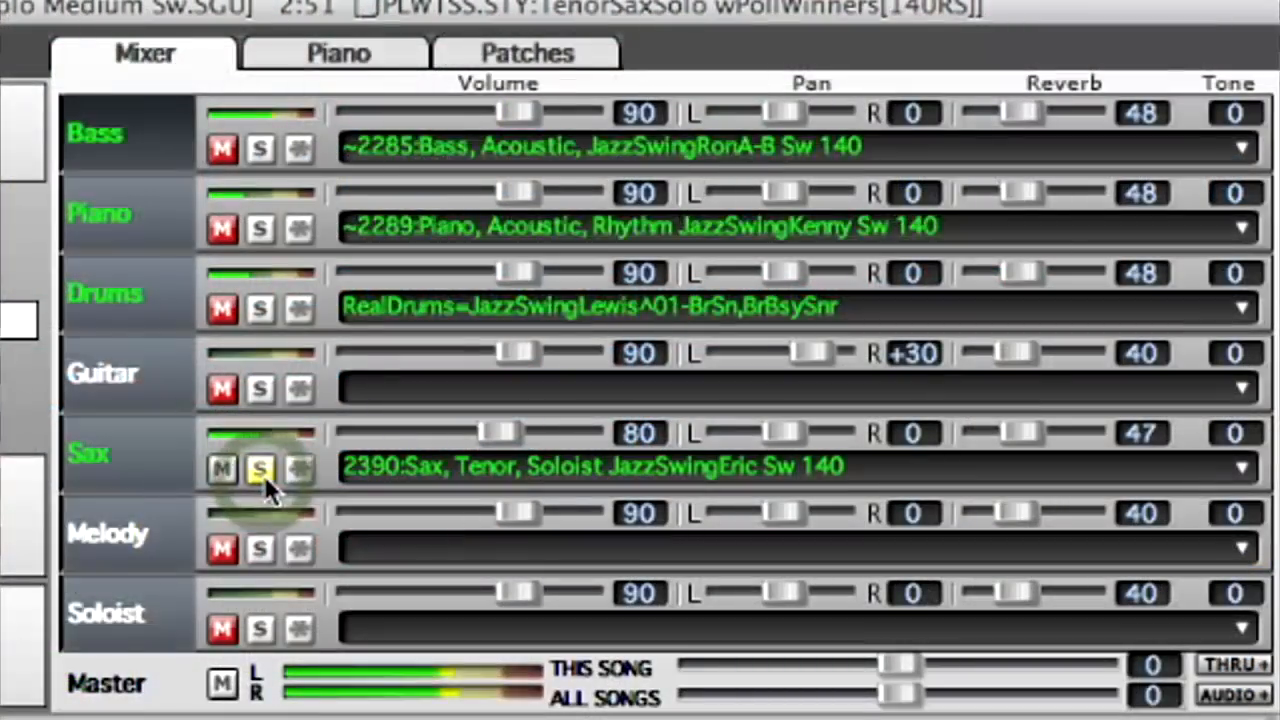
- Solo the Sax, Bass, Piano and Drums tracks one at a time, viewing the track keyboards along the way, and restore the full mix
left_click(262, 472)
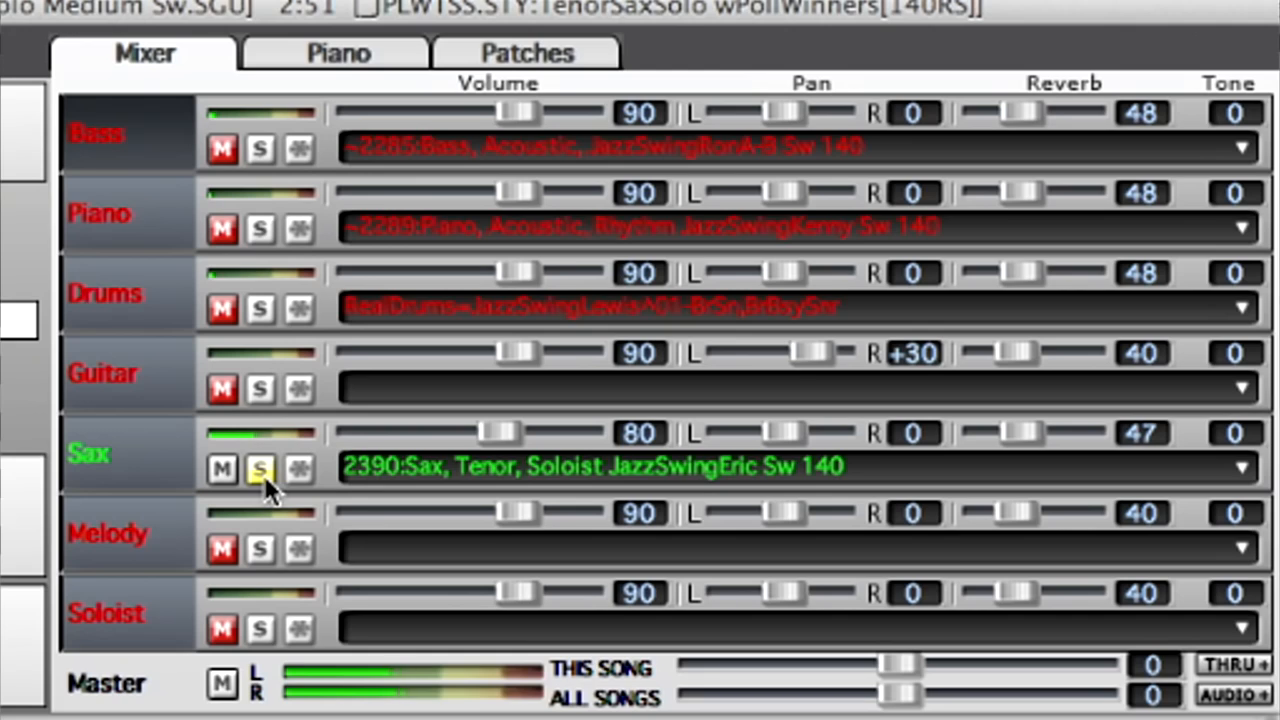
left_click(262, 150)
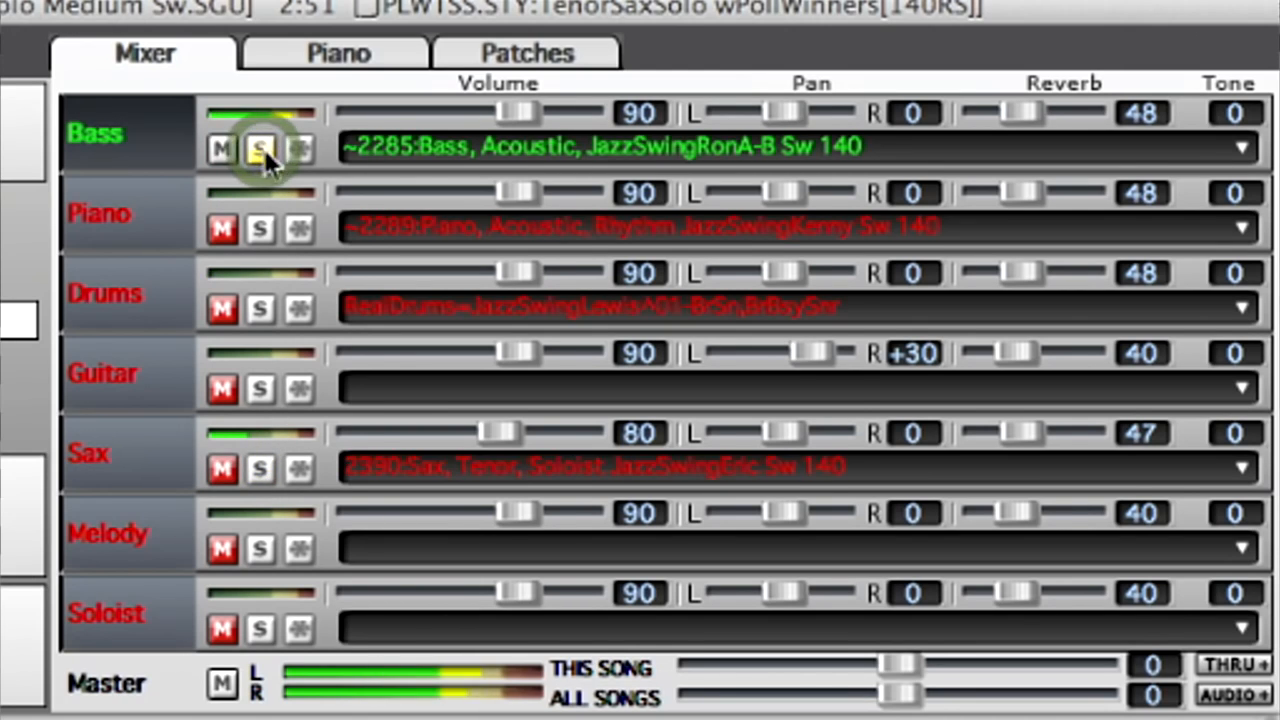
left_click(262, 229)
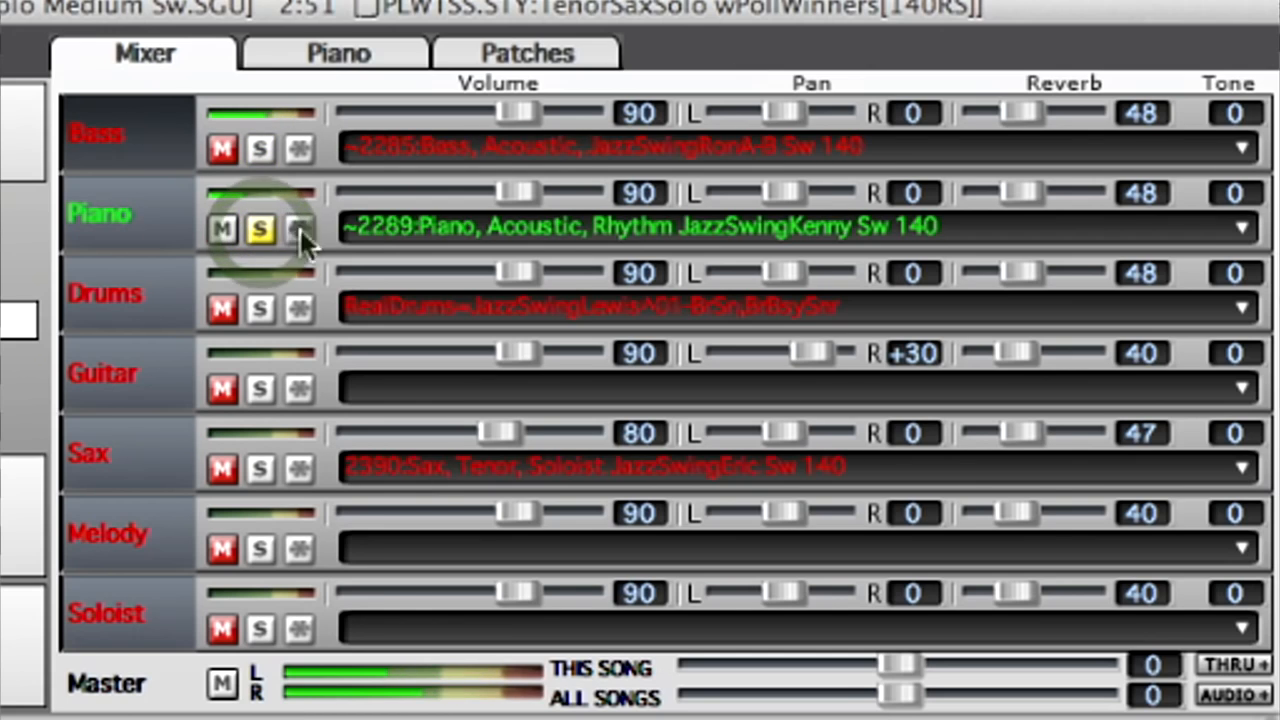
left_click(374, 54)
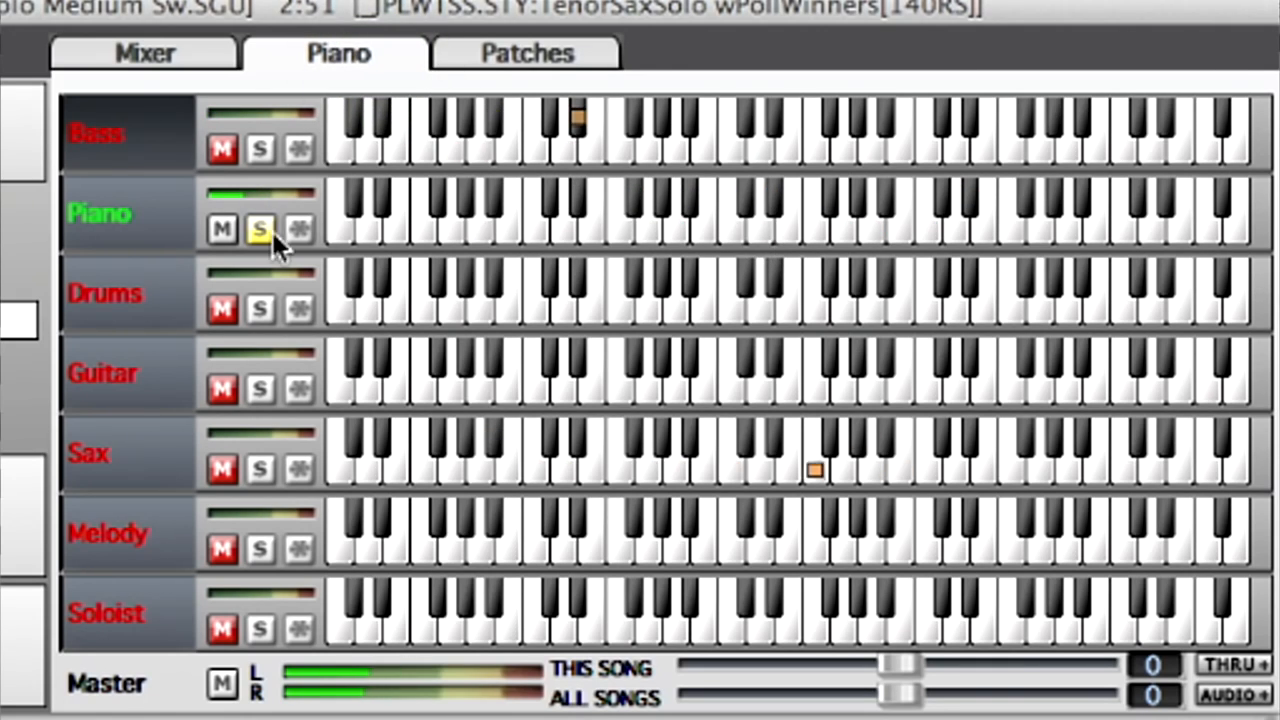
left_click(160, 50)
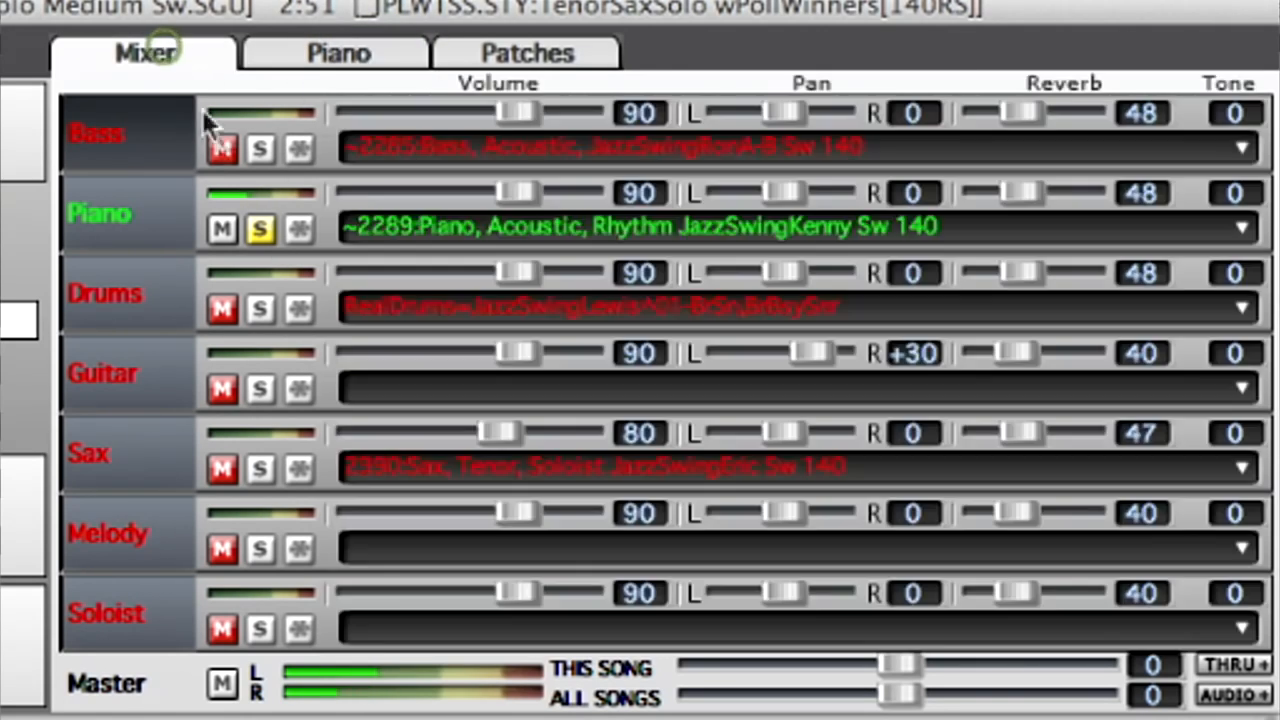
left_click(262, 308)
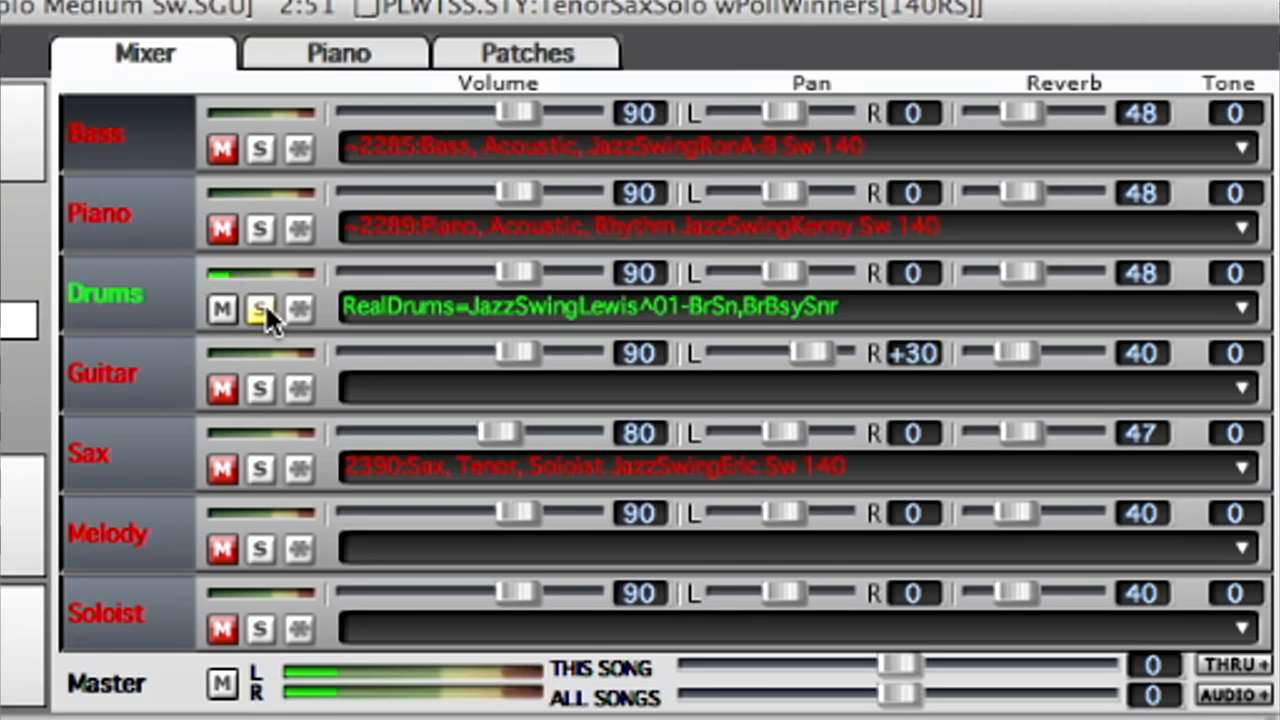
left_click(258, 300)
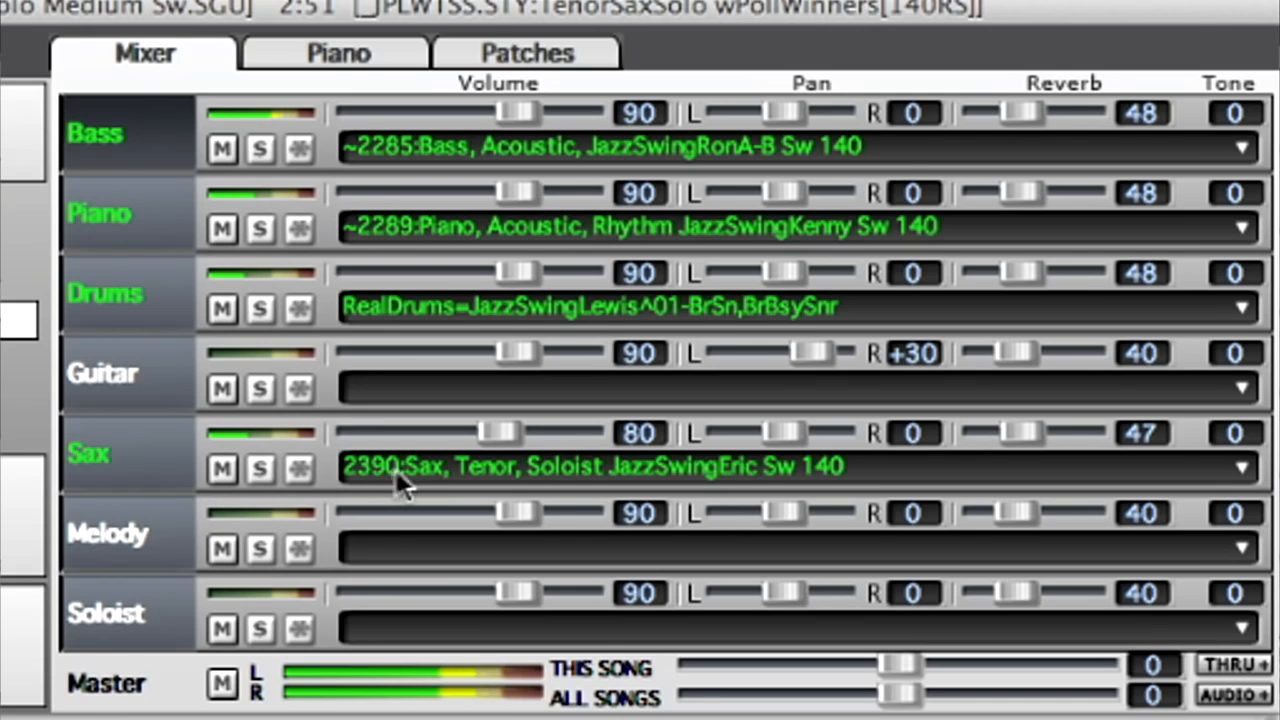
- Rename the Sax track's title to "Tenor Sax"
left_click(108, 455)
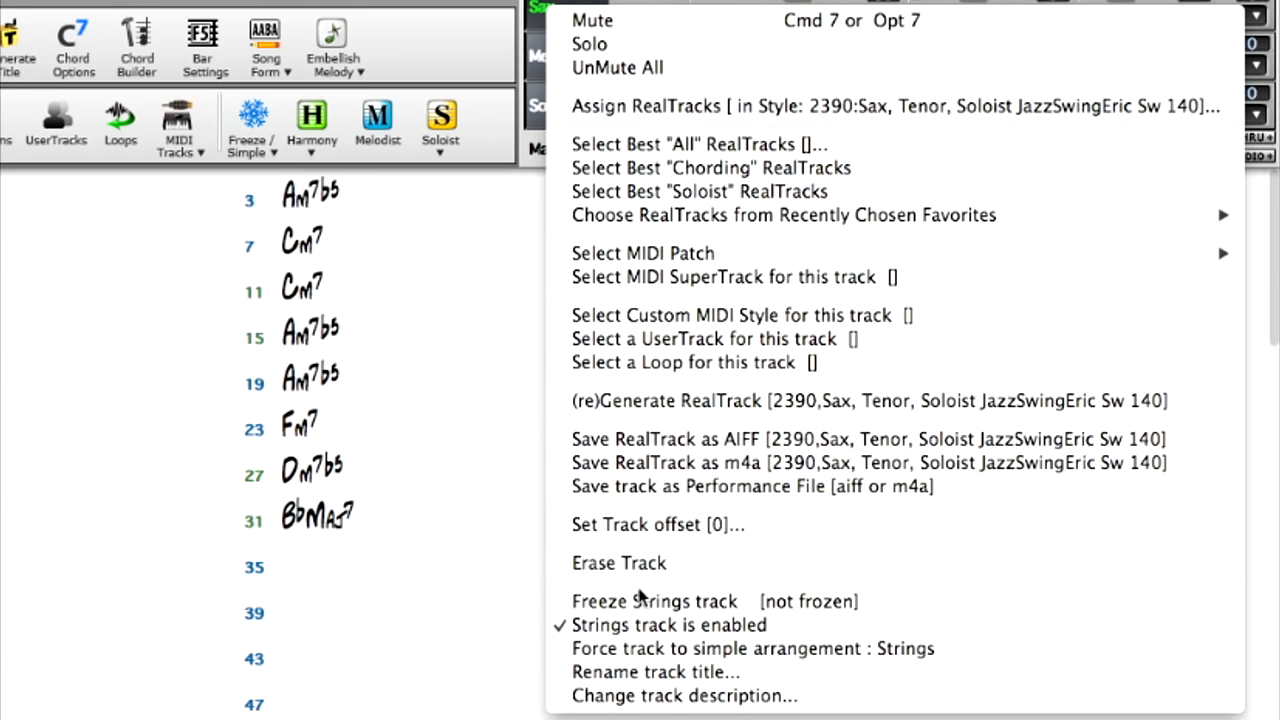
left_click(749, 673)
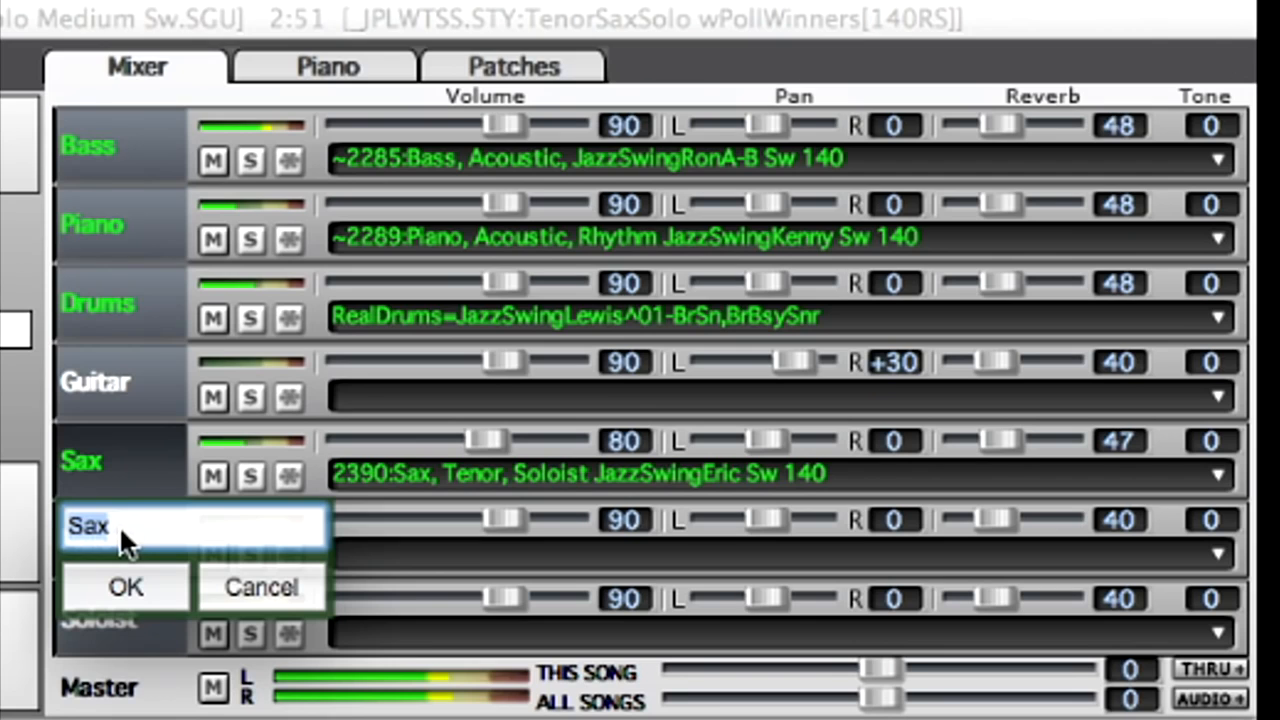
type("Tenor Sax")
key("Return")
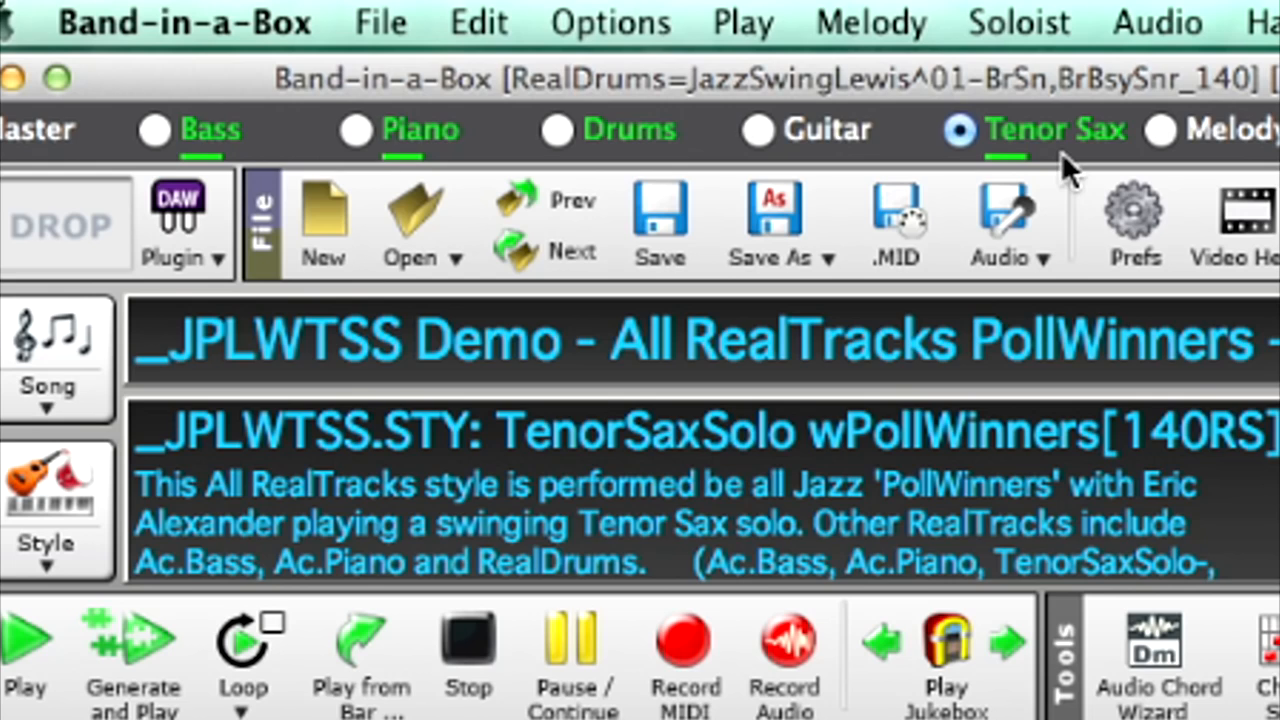
left_click(928, 47)
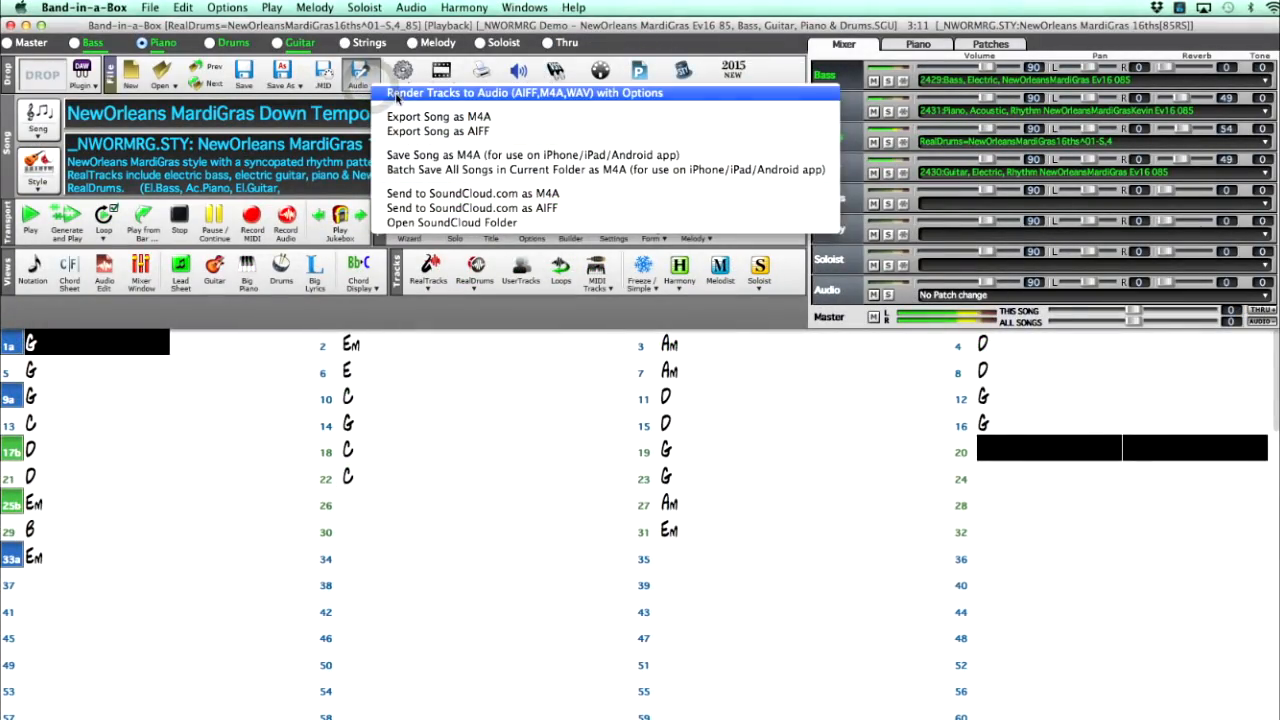
- Open the options for rendering tracks to audio and include Apple Loop info in AIFF files
left_click(393, 96)
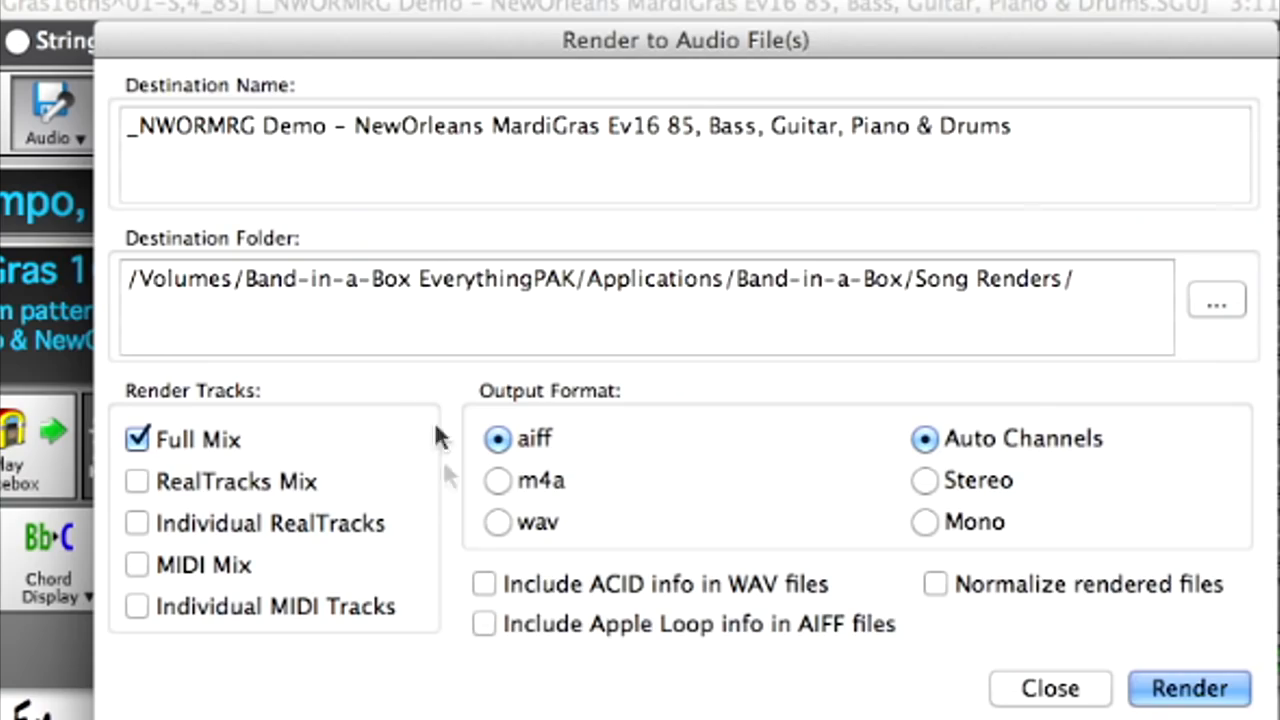
left_click(556, 624)
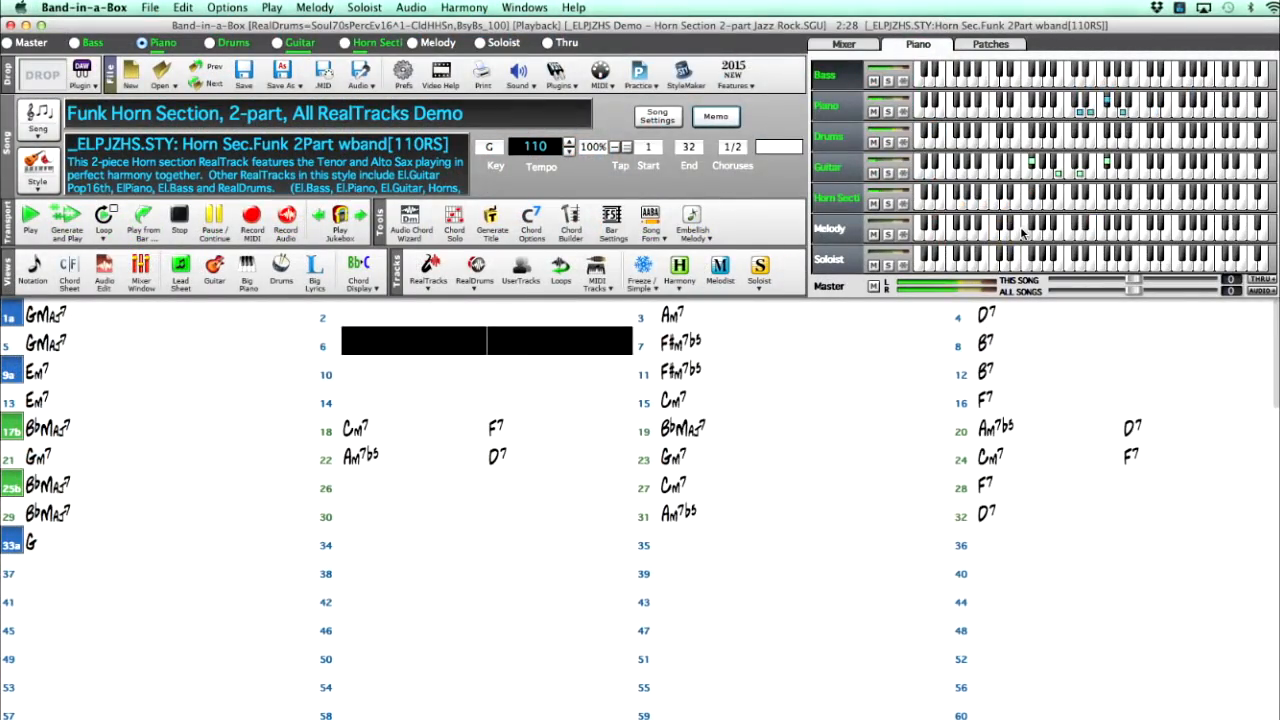
- Open the notation view and show the Horn Section track's part
left_click(35, 283)
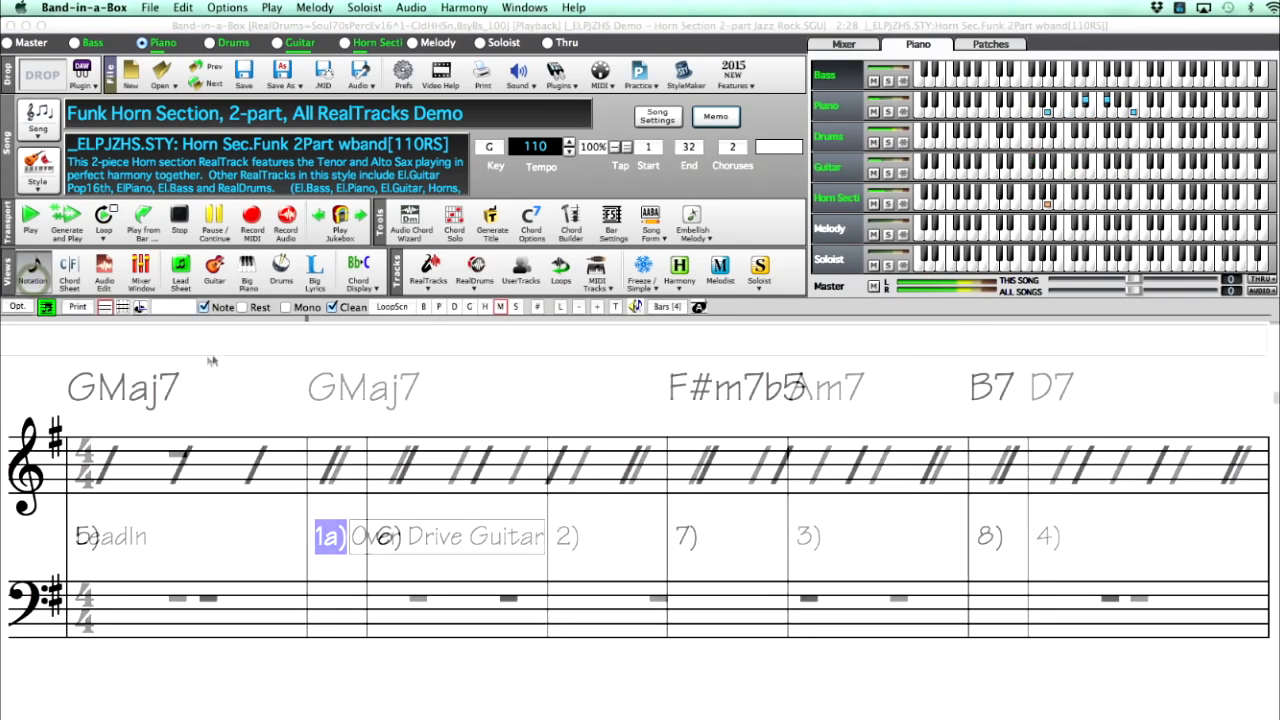
left_click(486, 307)
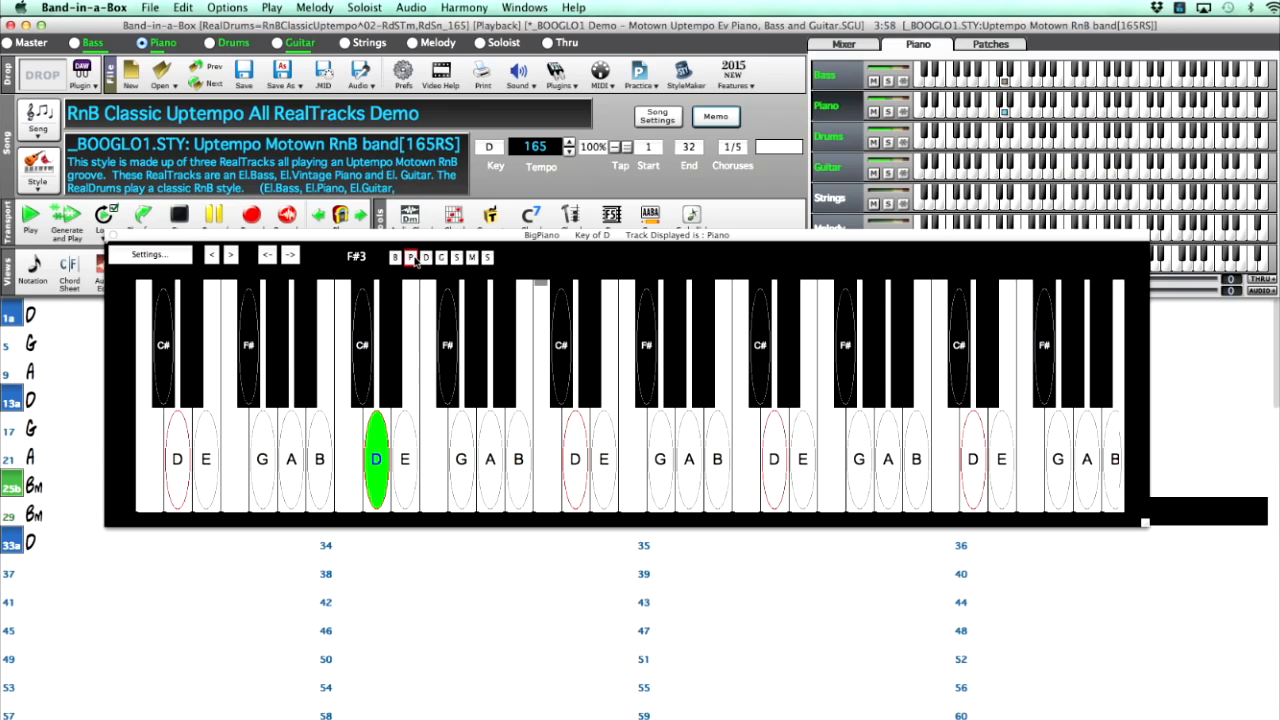
- Move the Big Piano window up above the chord sheet and open the notation view
left_click_drag(422, 246, 546, 21)
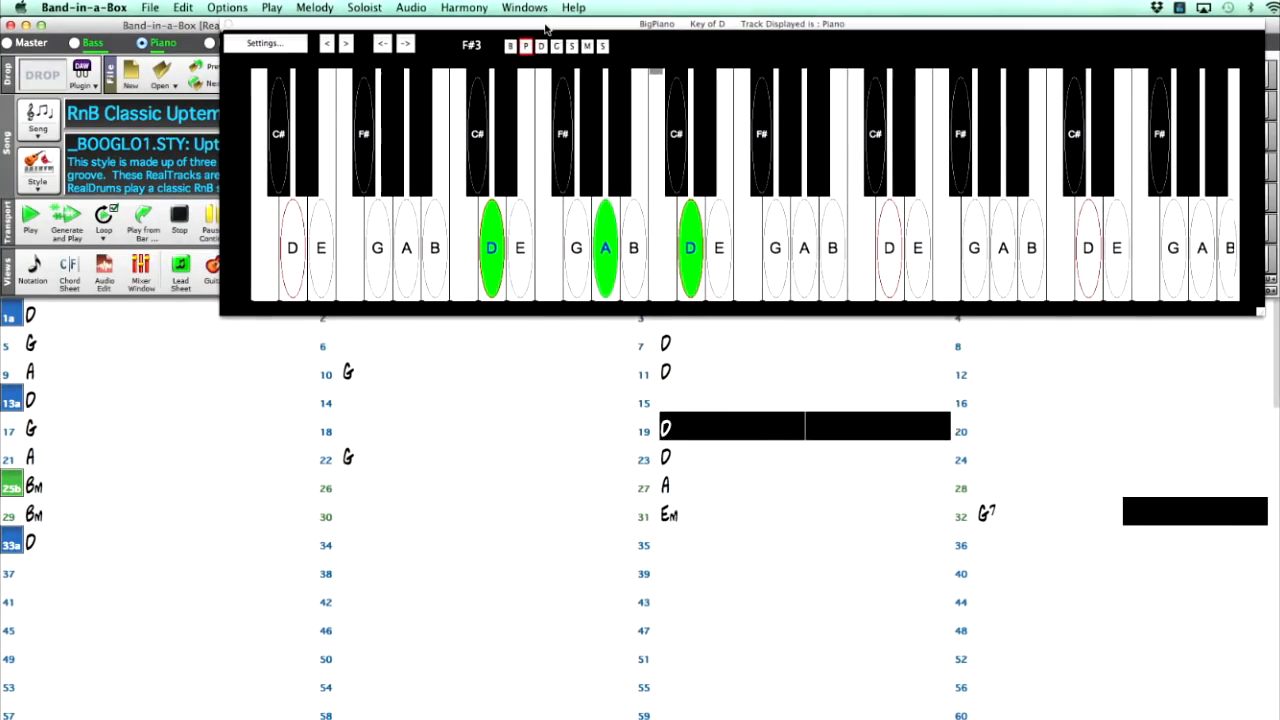
left_click(33, 268)
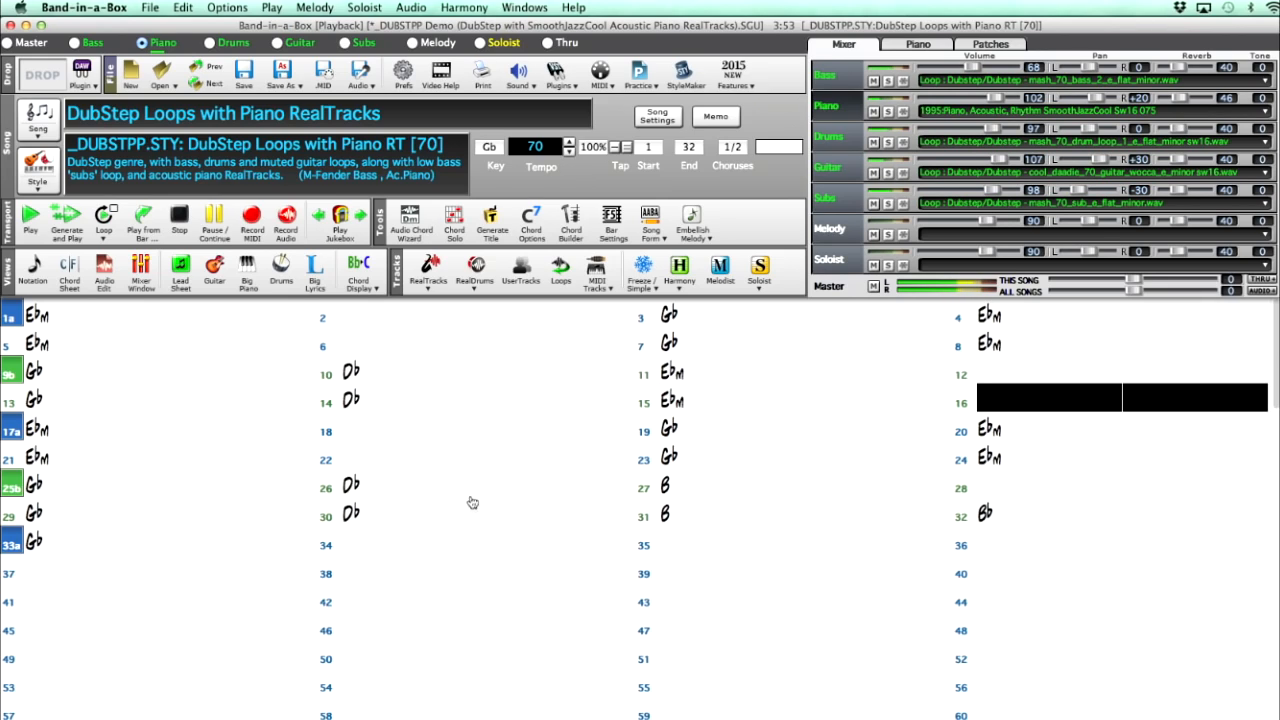
- Stop playback and transpose the DubStep song to the key of A
left_click(178, 228)
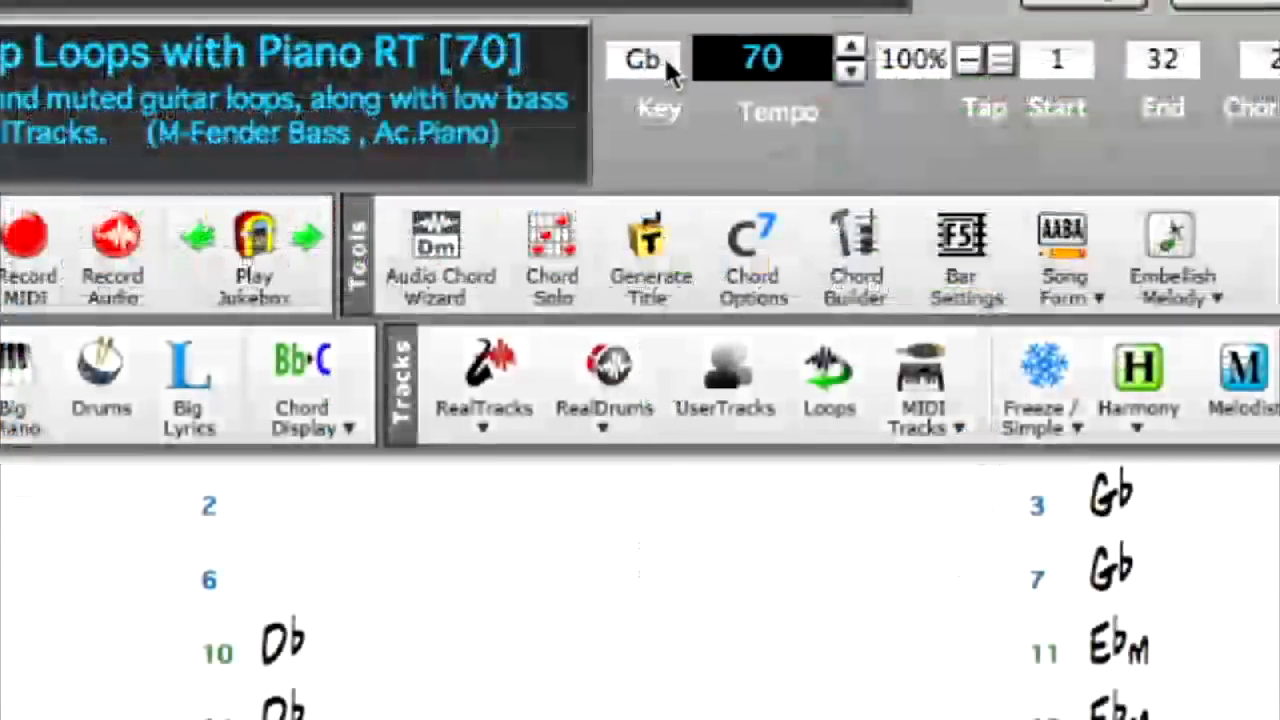
left_click(666, 58)
left_click(770, 448)
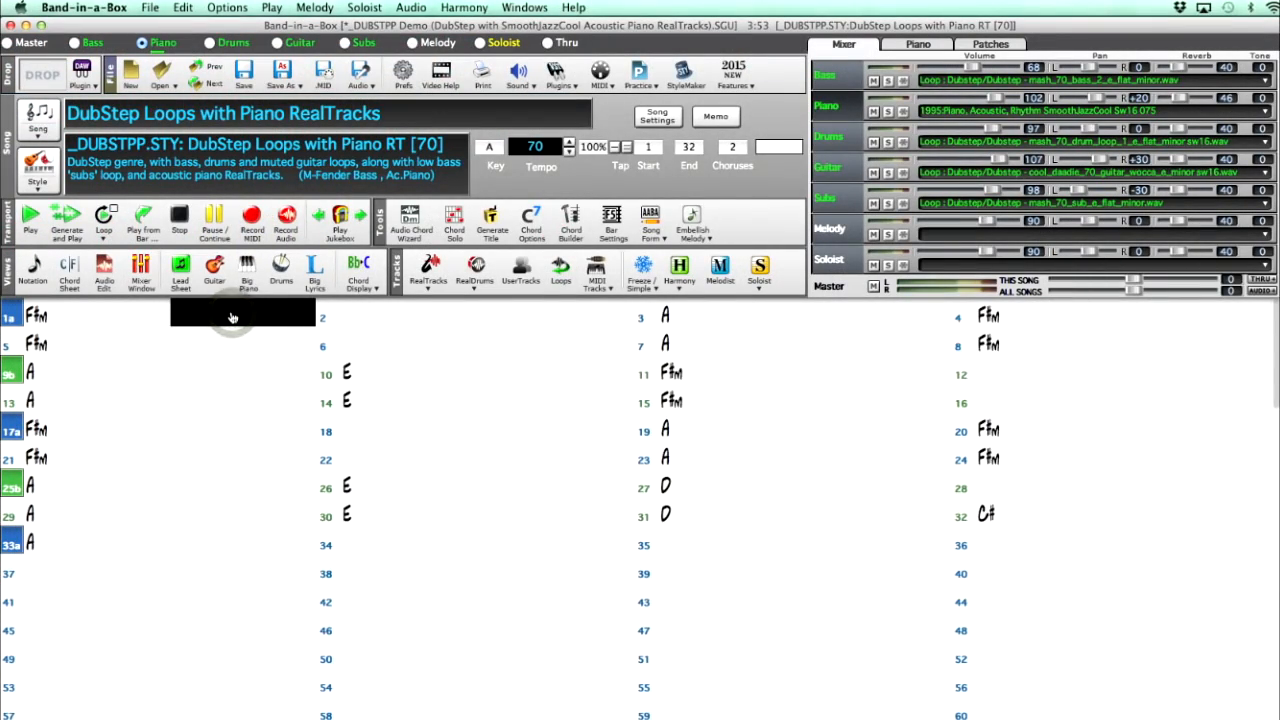
- Add a Bm chord to the second half of bar 1 and repeat the bar's F#m and Bm chords across the following bars
type("Bm")
key("Return")
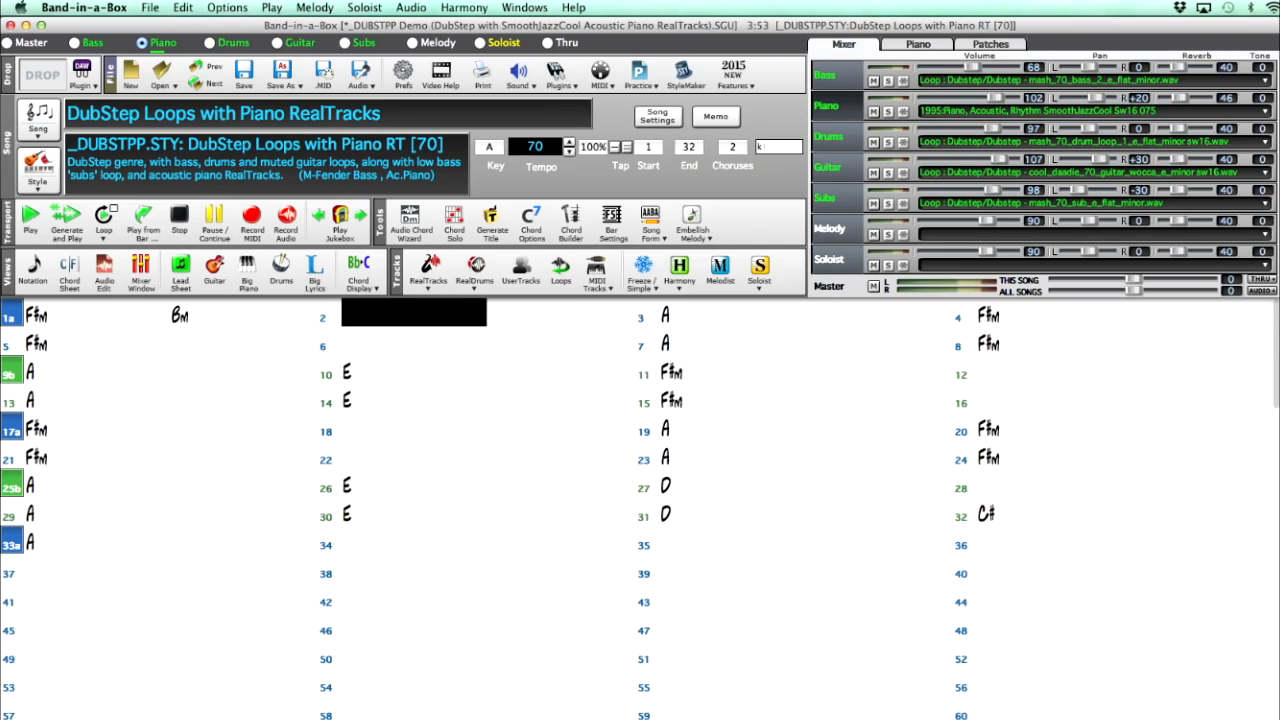
key("ctrl+v")
key("ctrl+v")
key("Left")
key("Left")
key("Right")
key("Right")
key("Right")
key("ctrl+v")
key("ctrl+v")
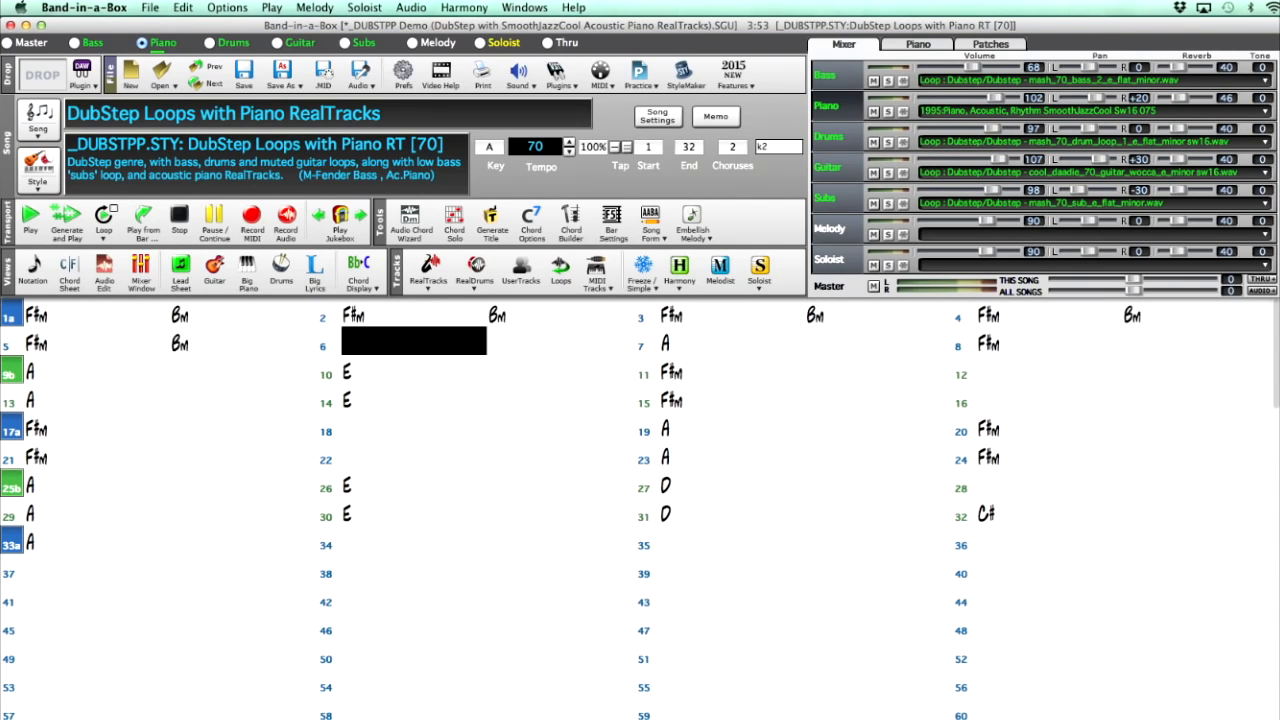
key("ctrl+v")
key("ctrl+v")
key("ctrl+v")
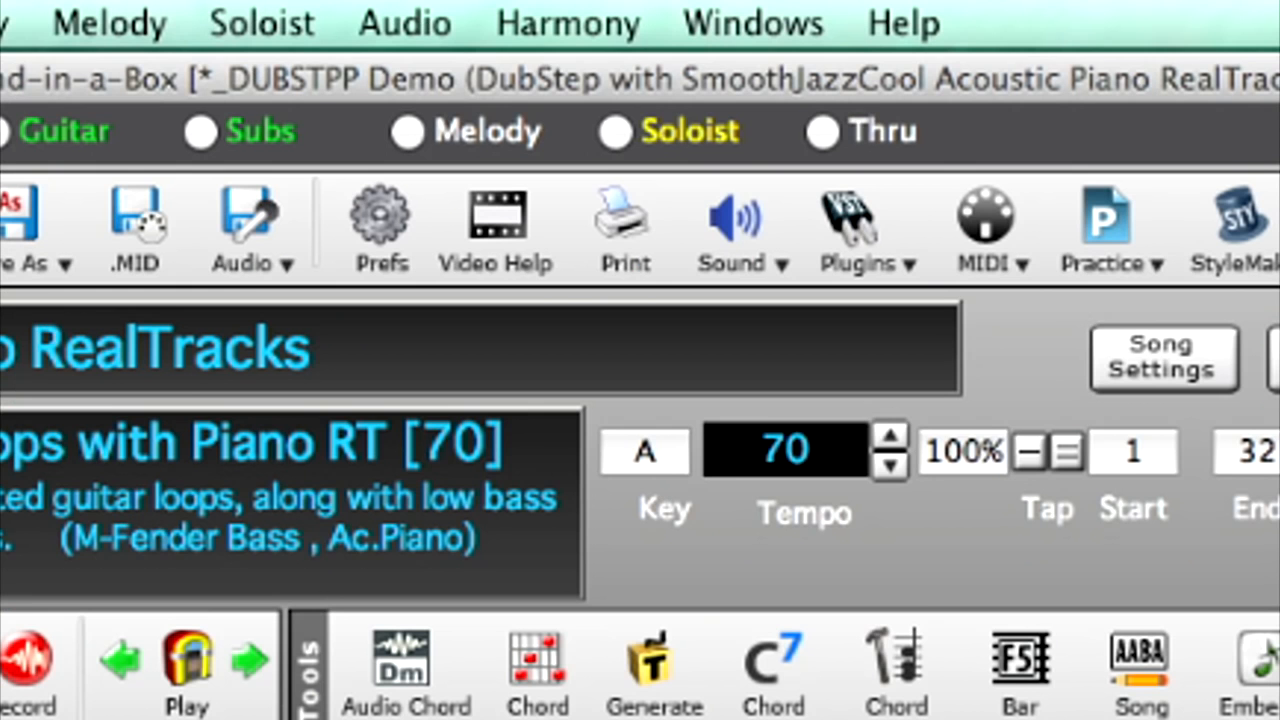
- Raise the song's tempo, one increment at a time, and generate and play the song again
left_click(895, 436)
left_click(895, 436)
left_click(895, 437)
left_click(893, 436)
left_click(892, 436)
left_click(892, 436)
left_click(891, 436)
left_click(890, 436)
left_click(889, 437)
left_click(888, 438)
left_click(886, 440)
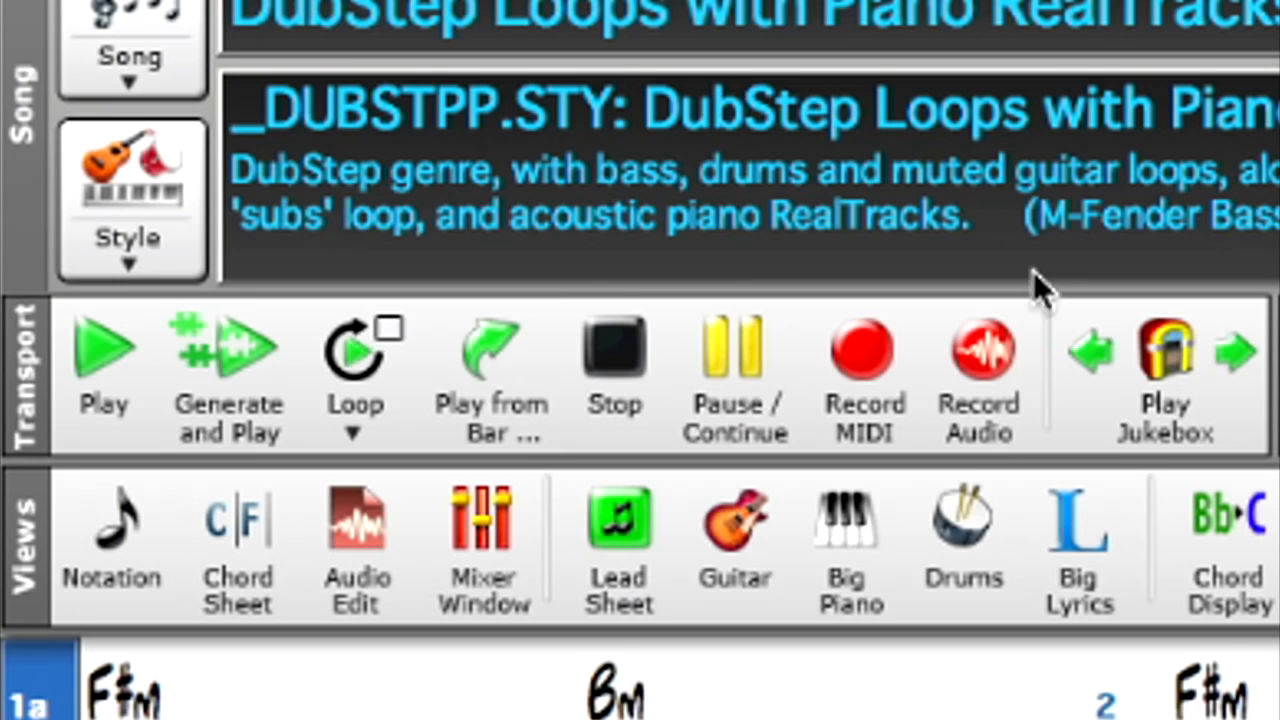
left_click(224, 378)
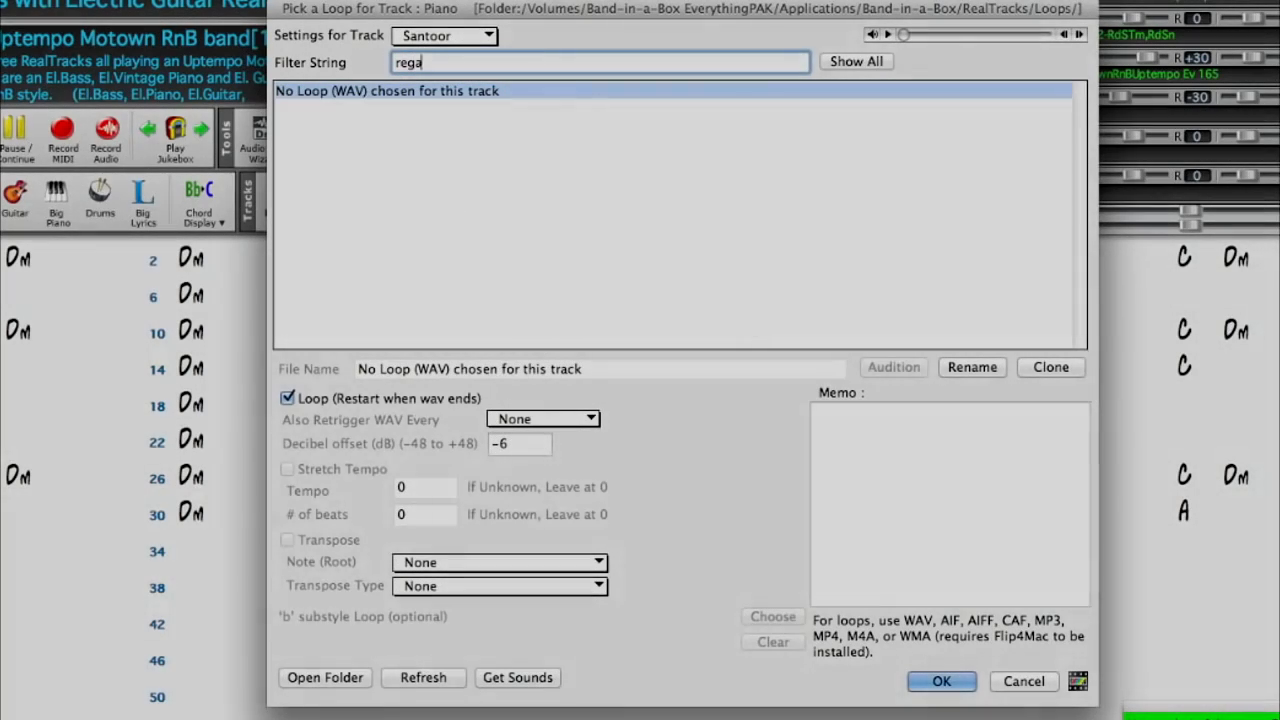
- Filter the Piano track's loop list by "reggaeton" and audition the 2nd_verse_toms1, 2nd_verse_toms_cow1 and breakdown_11 loops
type("ega")
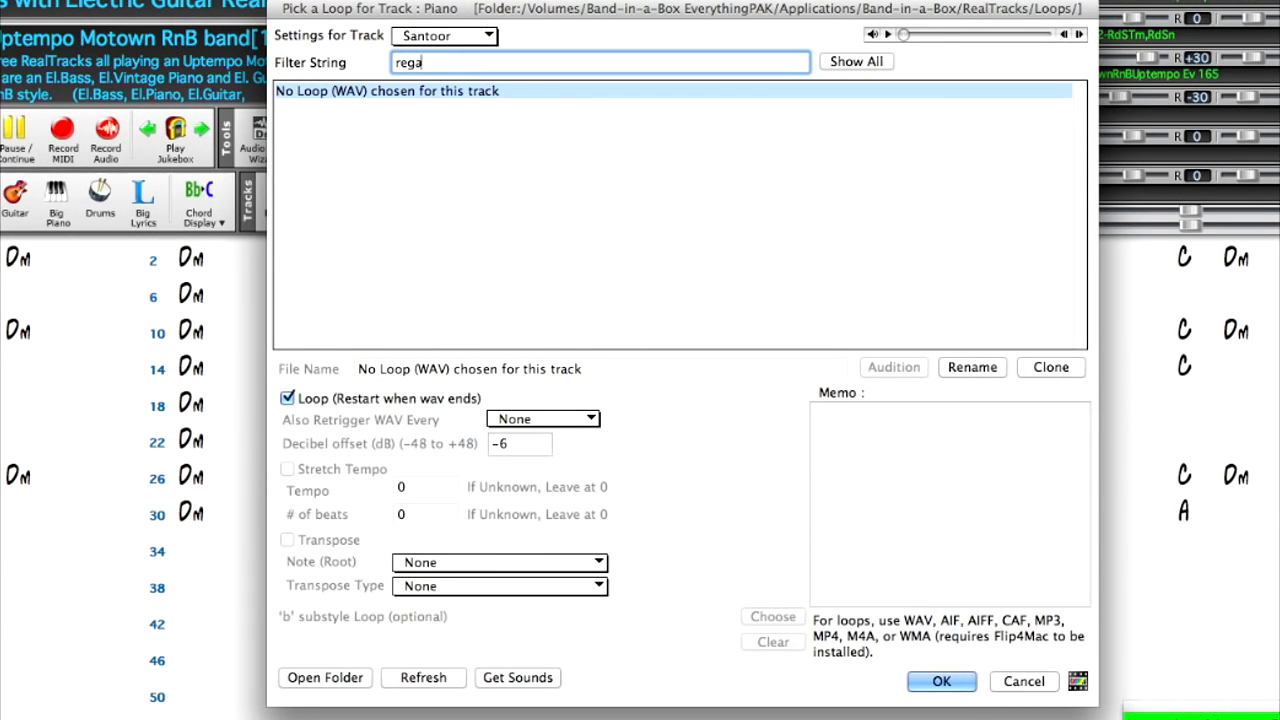
key("BackSpace")
type("gaeton")
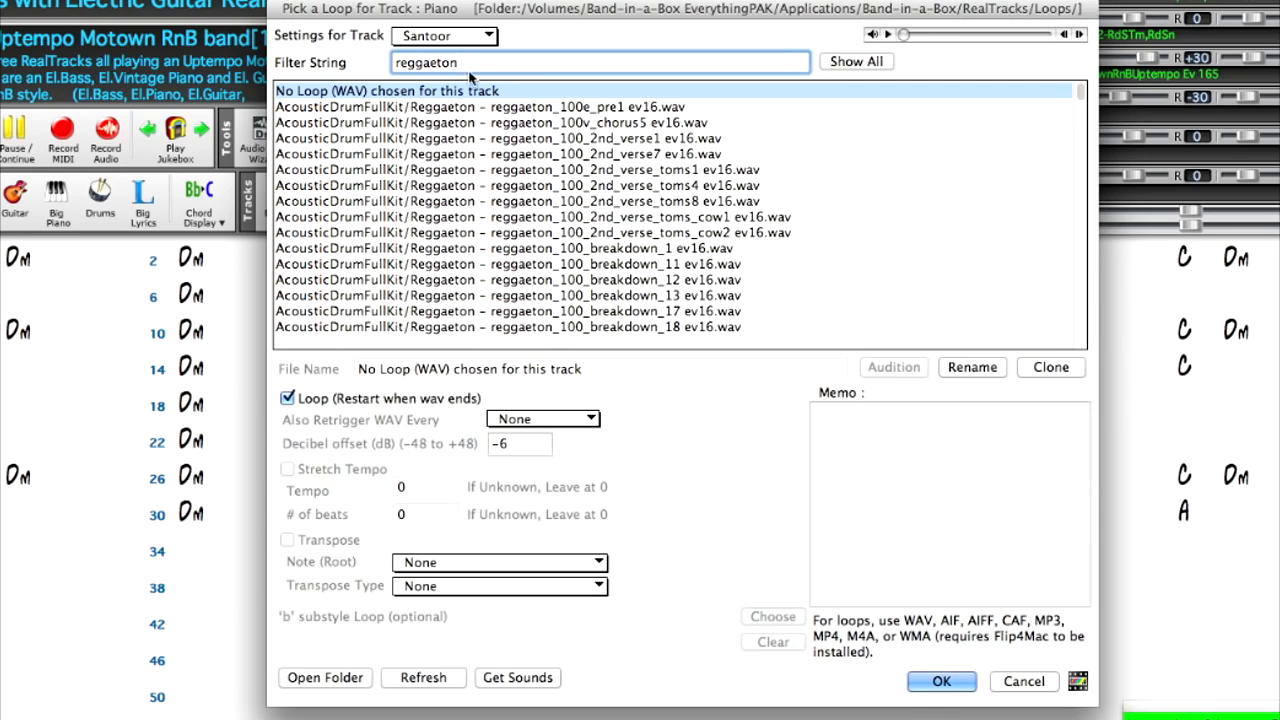
left_click(668, 171)
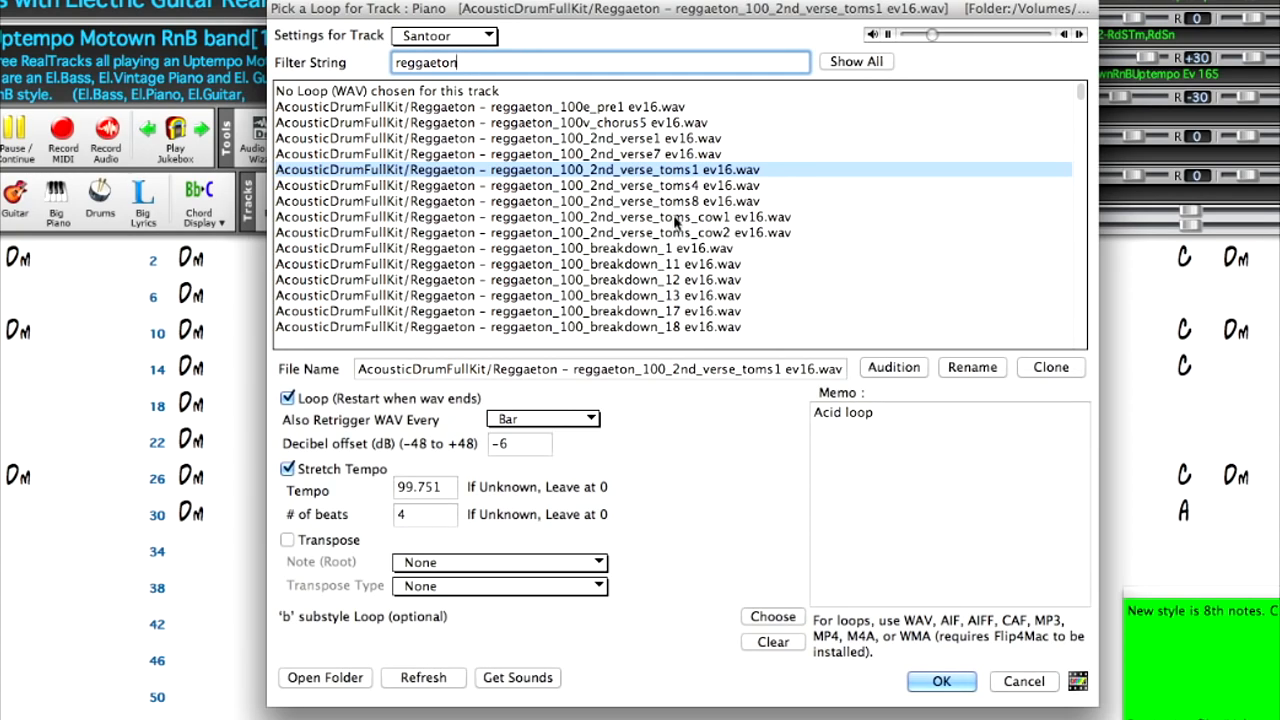
left_click(677, 217)
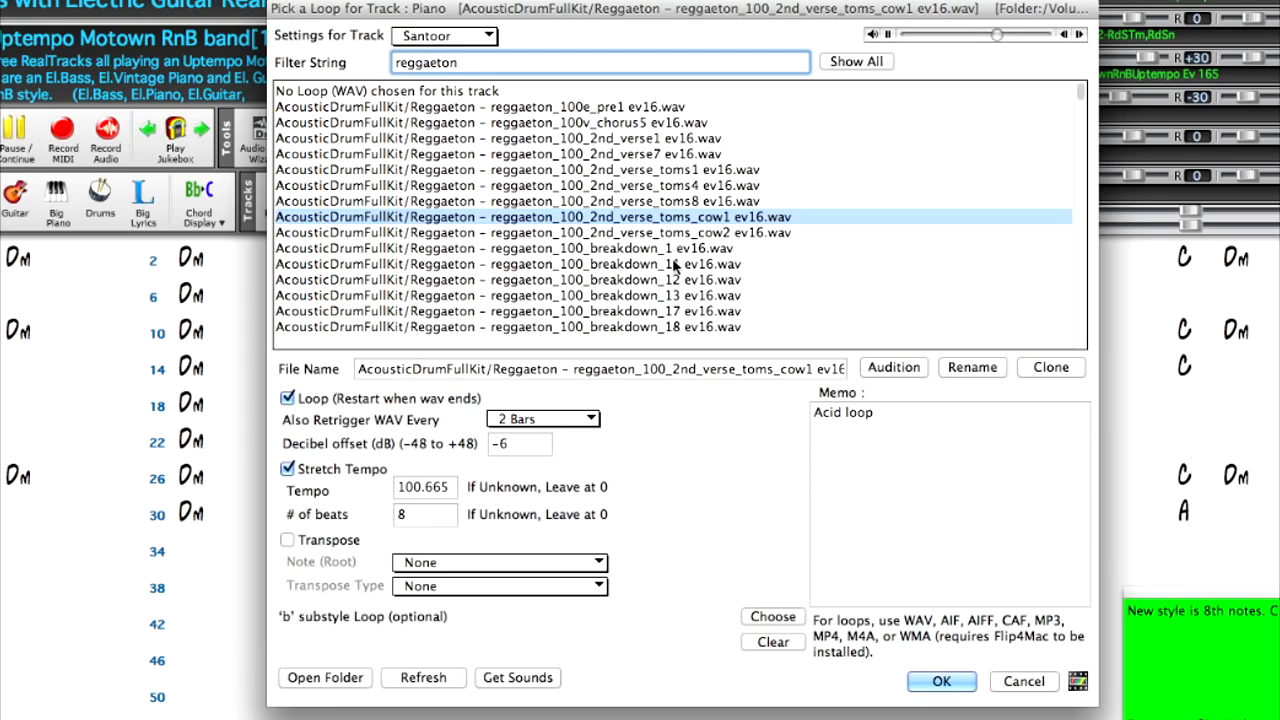
left_click(675, 264)
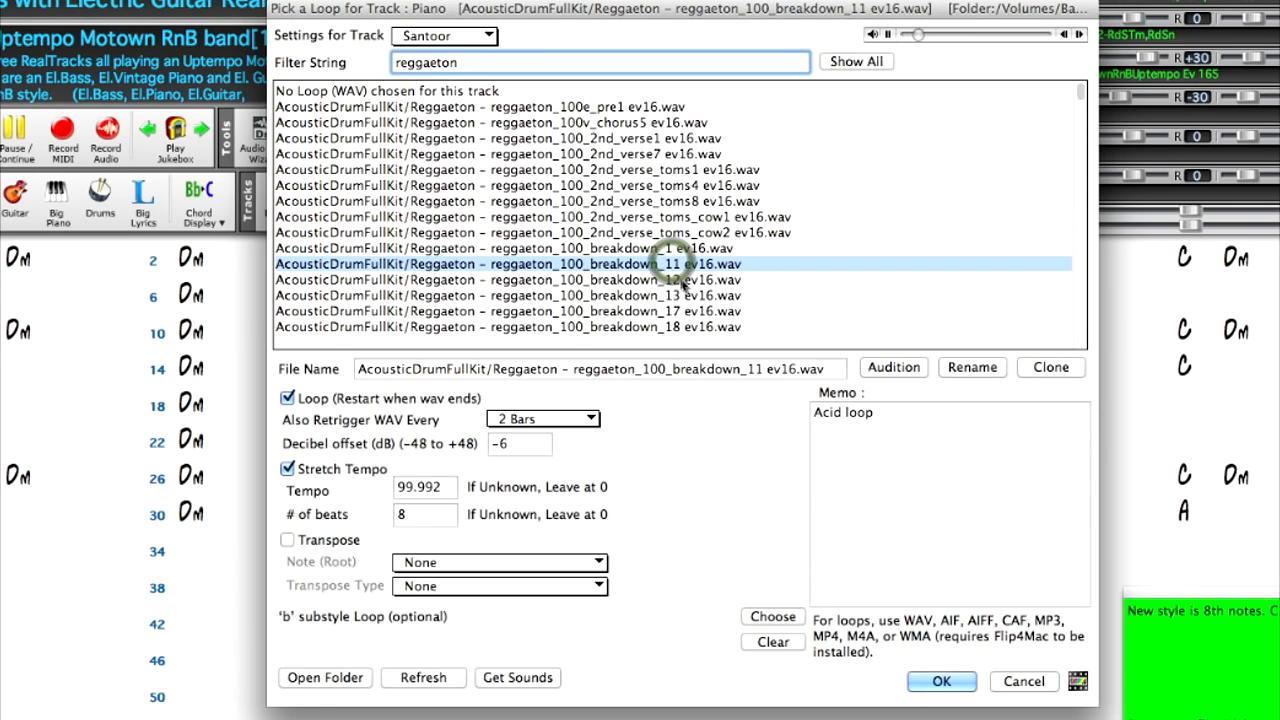
- Audition the reggaeton_100_bridge_block2 and reggaeton_100_chorus11 loops further down the list
left_click(1080, 320)
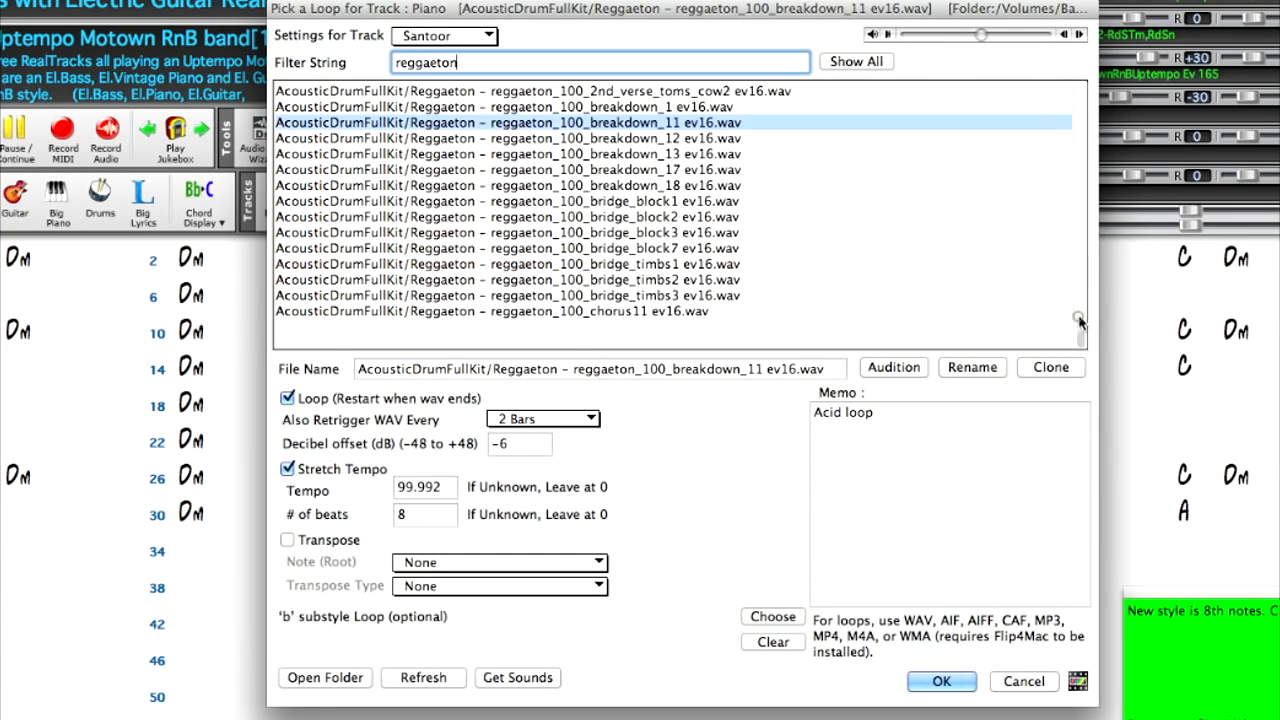
left_click(705, 218)
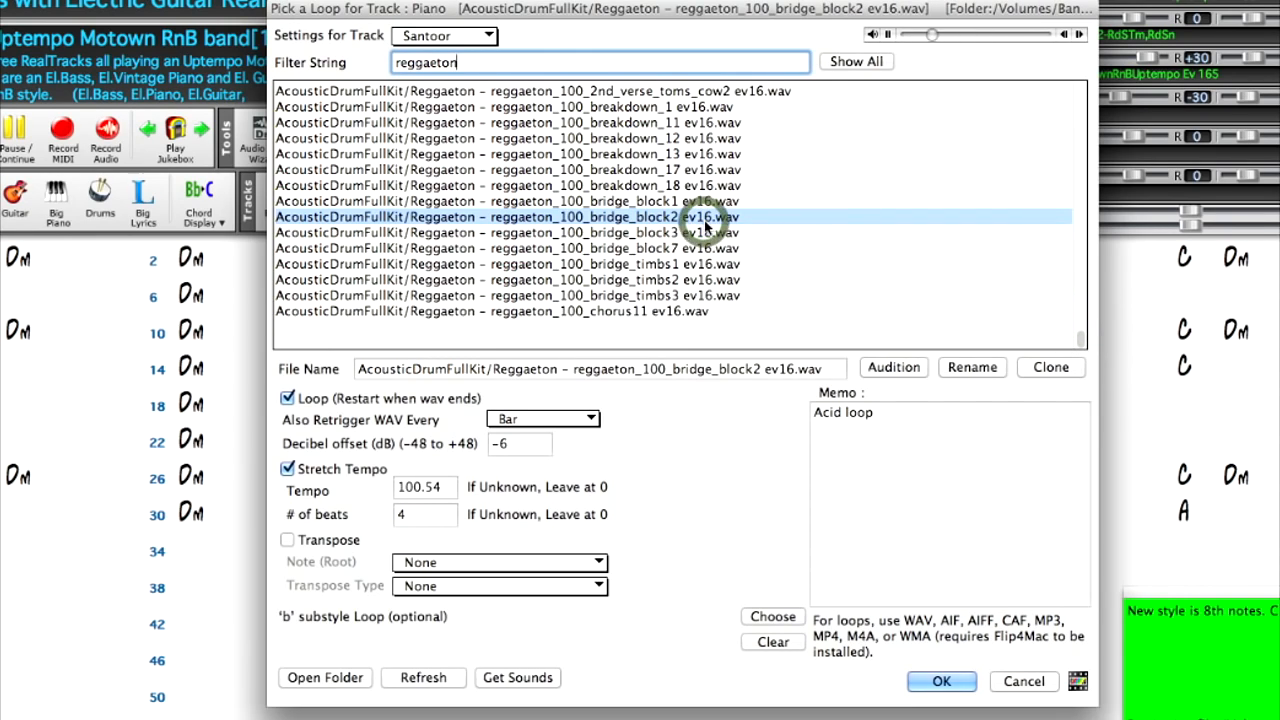
left_click(586, 313)
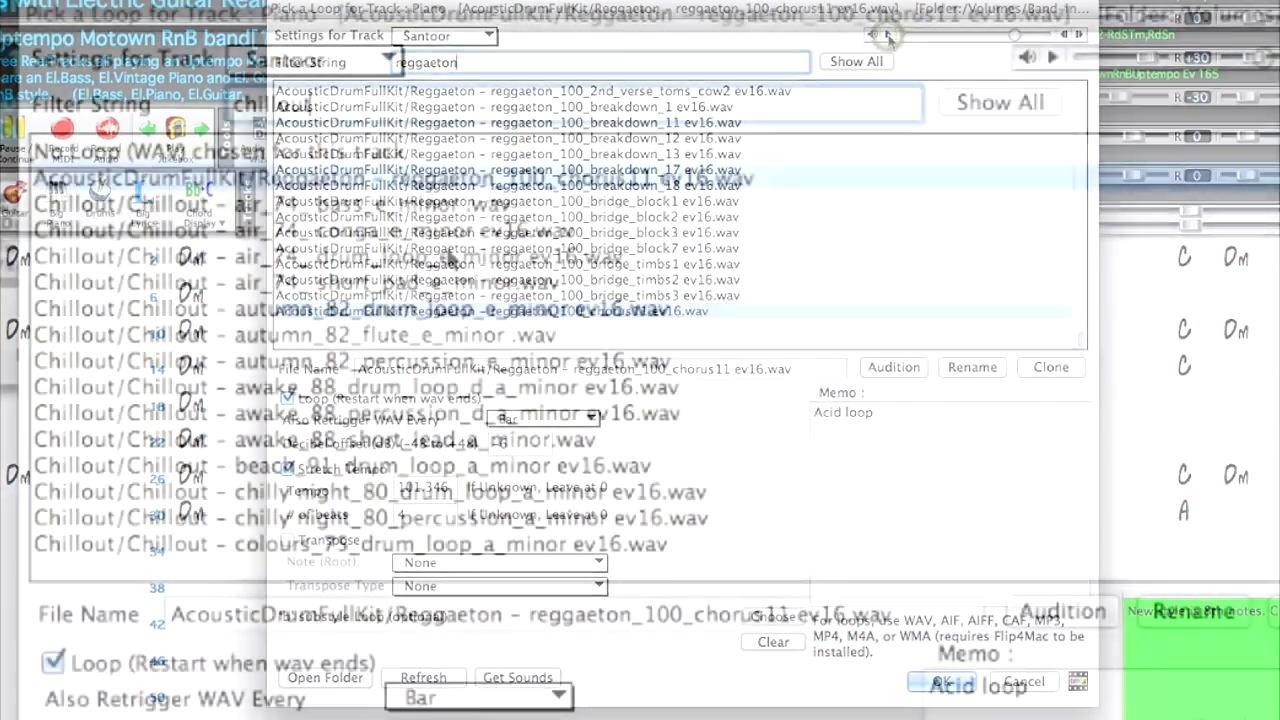
- Filter the loops by "chillout" and audition the air_74 drum loop, awake_88 short lead, day dream_80 drum loop and day dream_80 fx
left_click(443, 252)
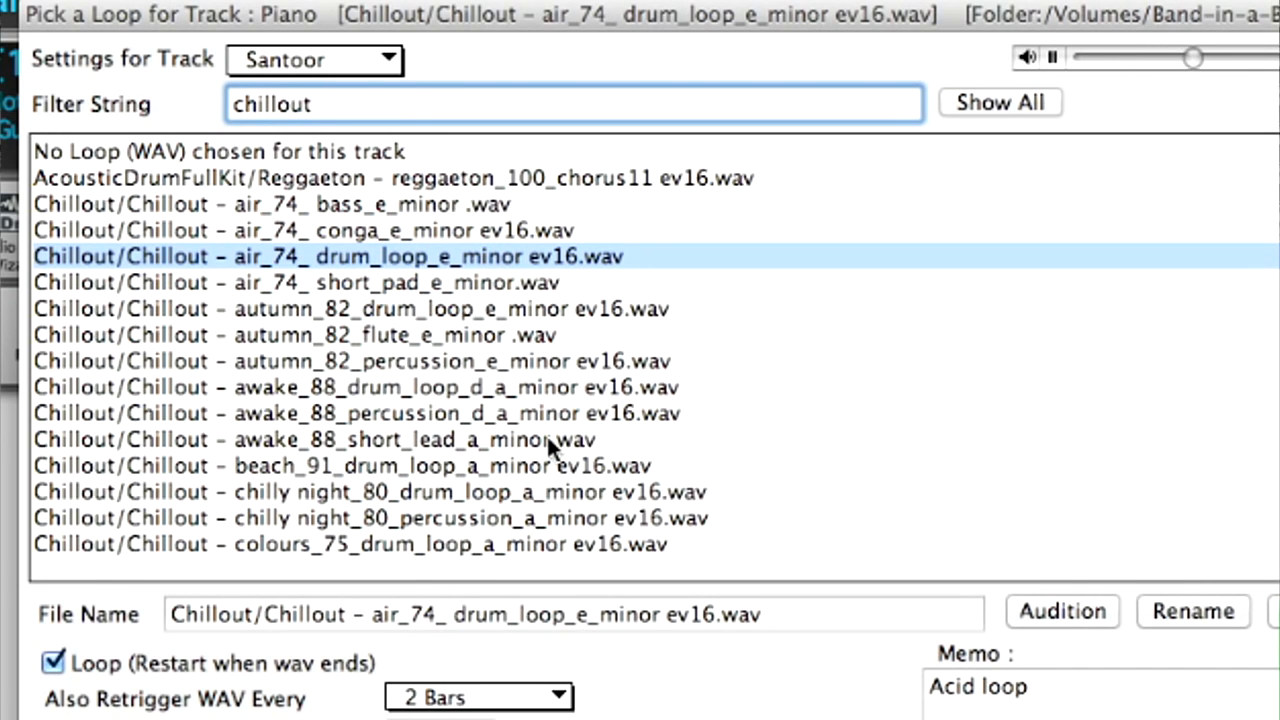
left_click(546, 434)
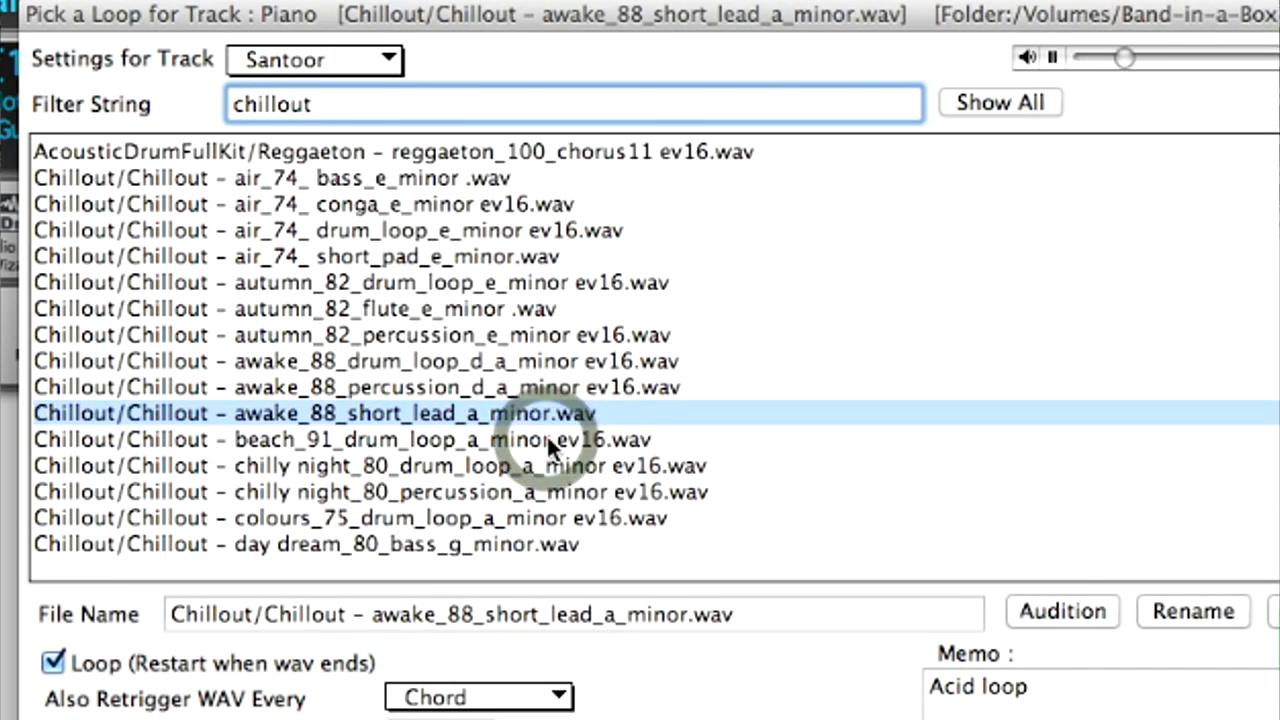
scroll(547, 438, "down", 5)
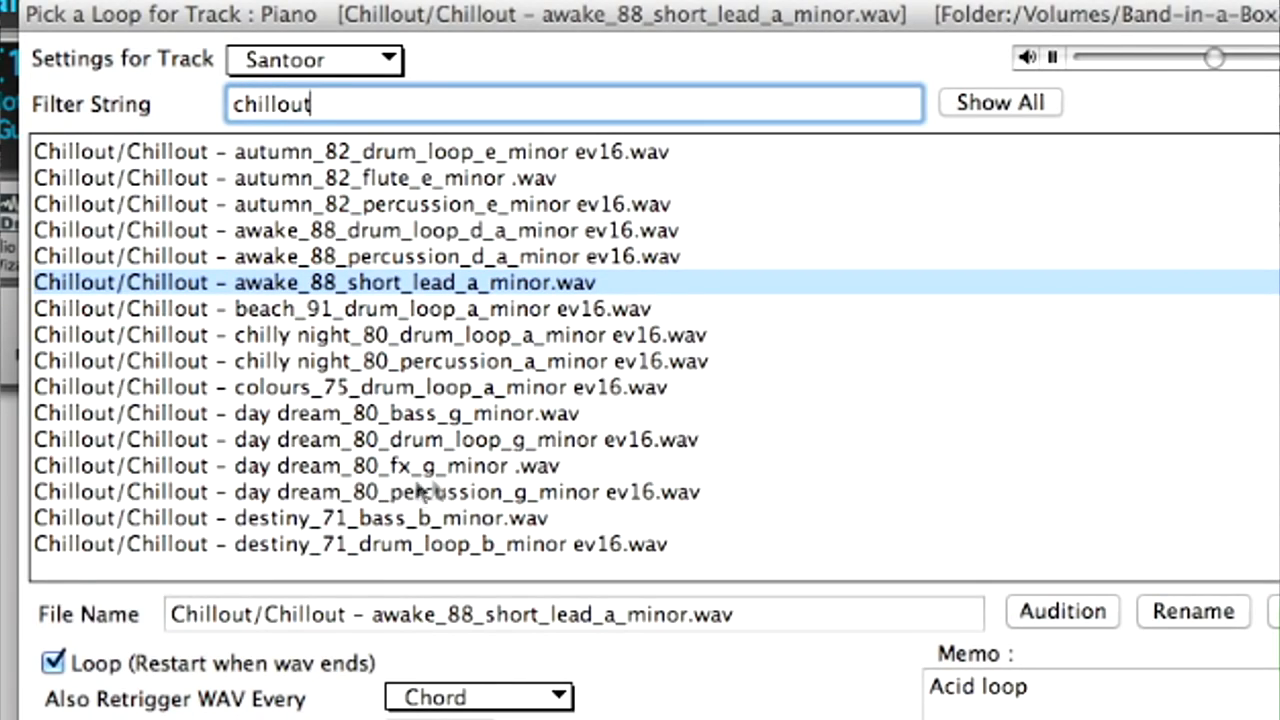
left_click(512, 435)
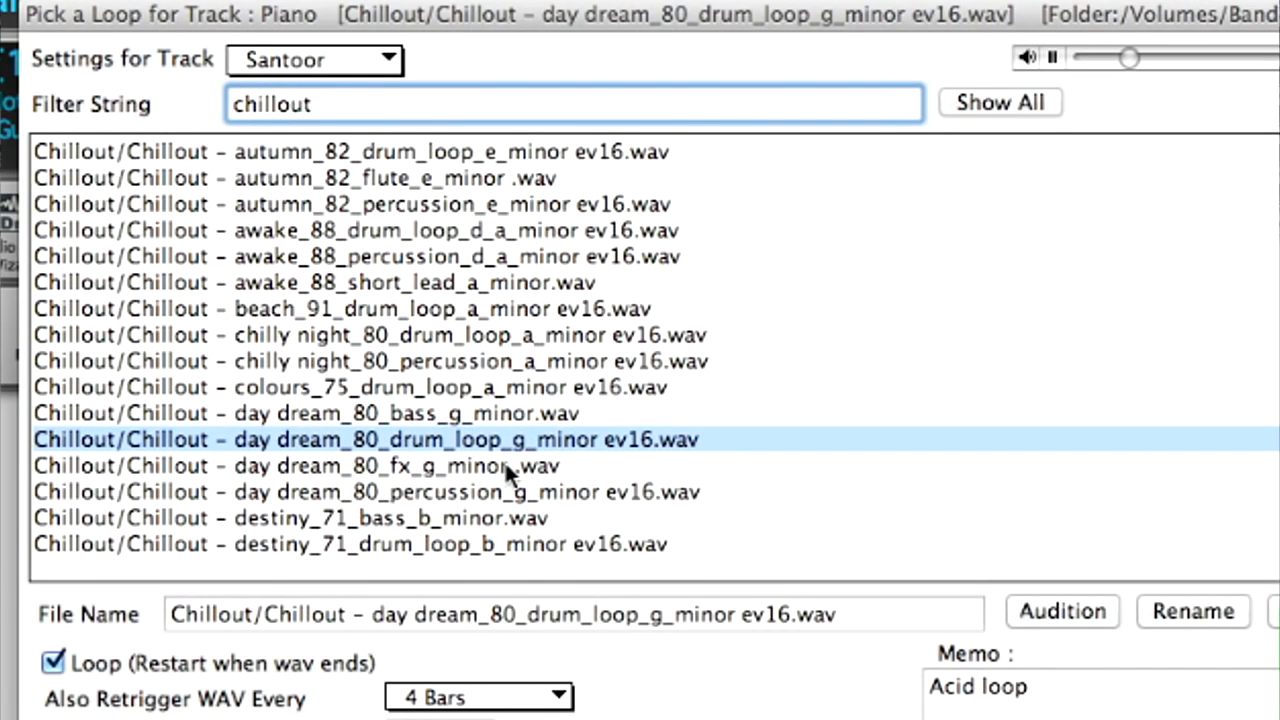
left_click(505, 463)
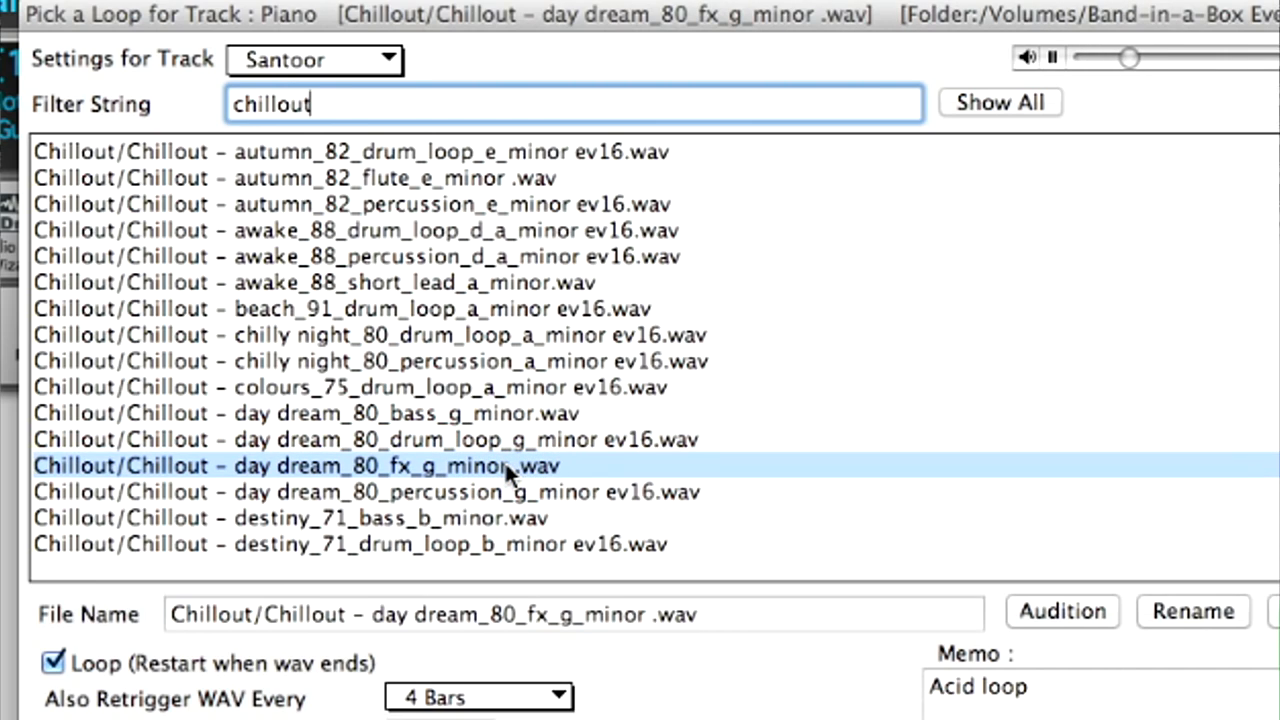
- Filter the loops by "drum n bass" and audition the dnb160_15, dnb170_04 and dnb178_10 drum loops
double_click(345, 104)
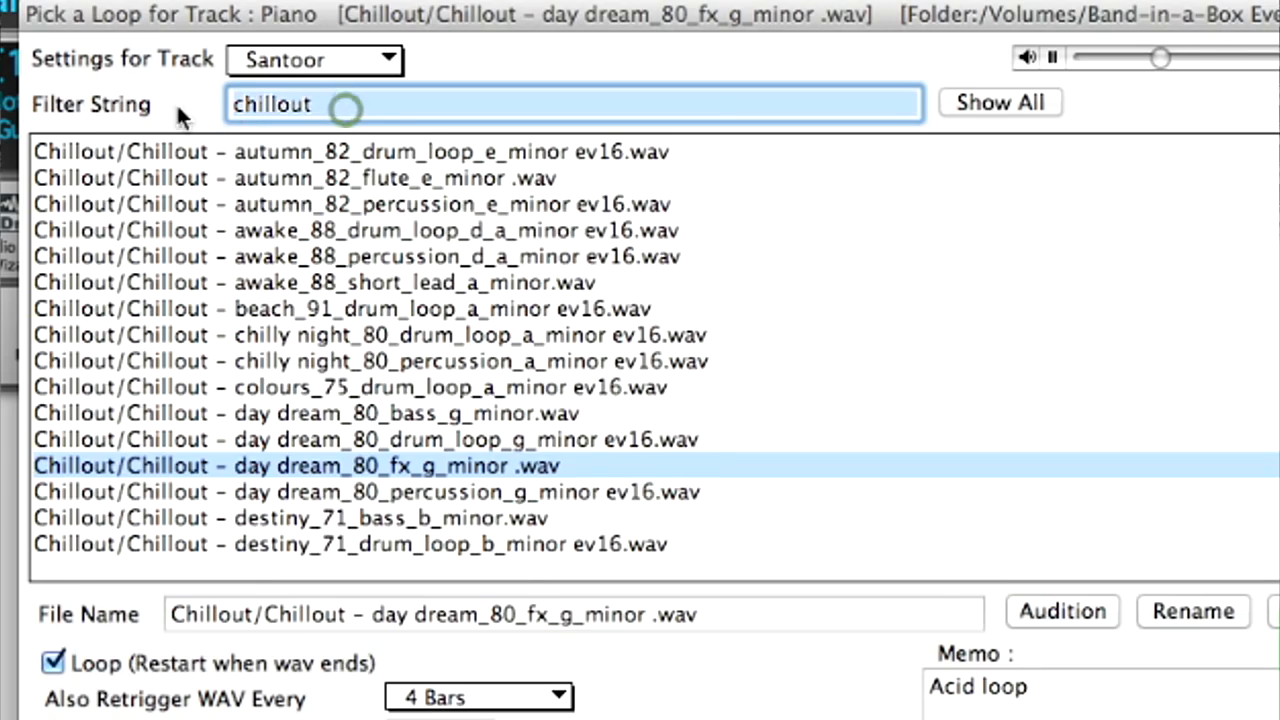
type("drum n bass")
left_click(528, 360)
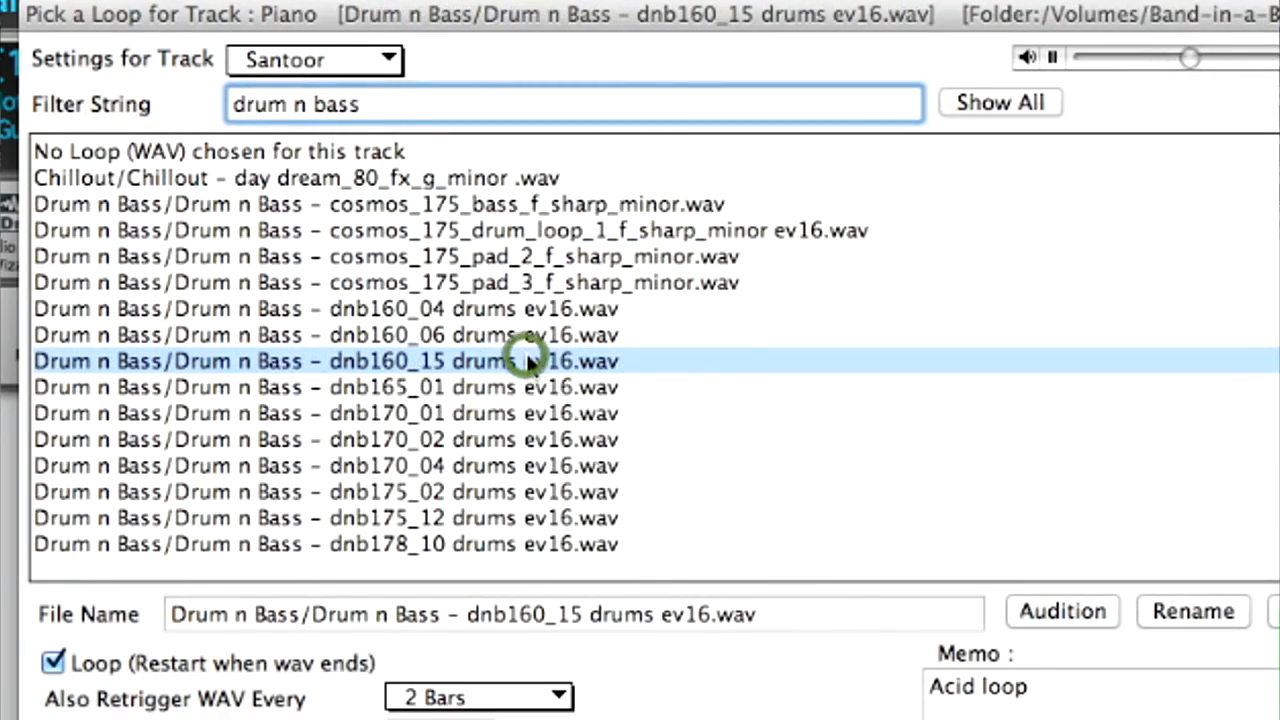
left_click(574, 462)
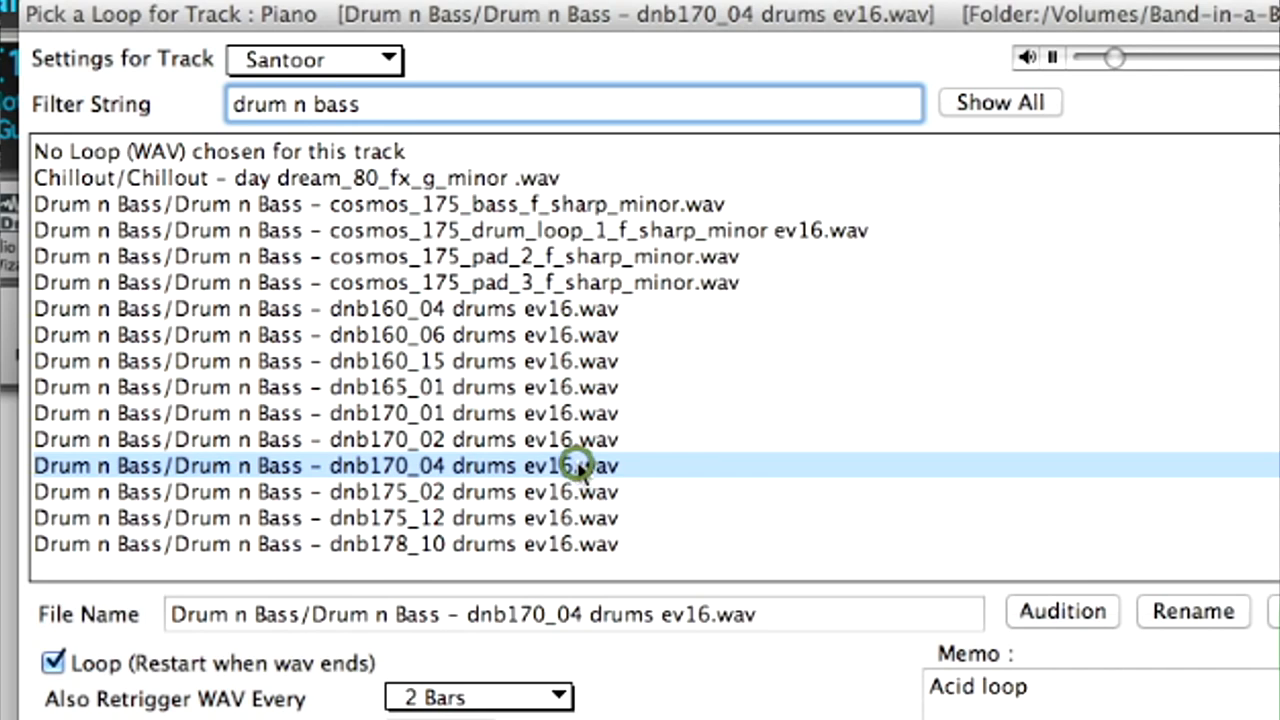
left_click(592, 540)
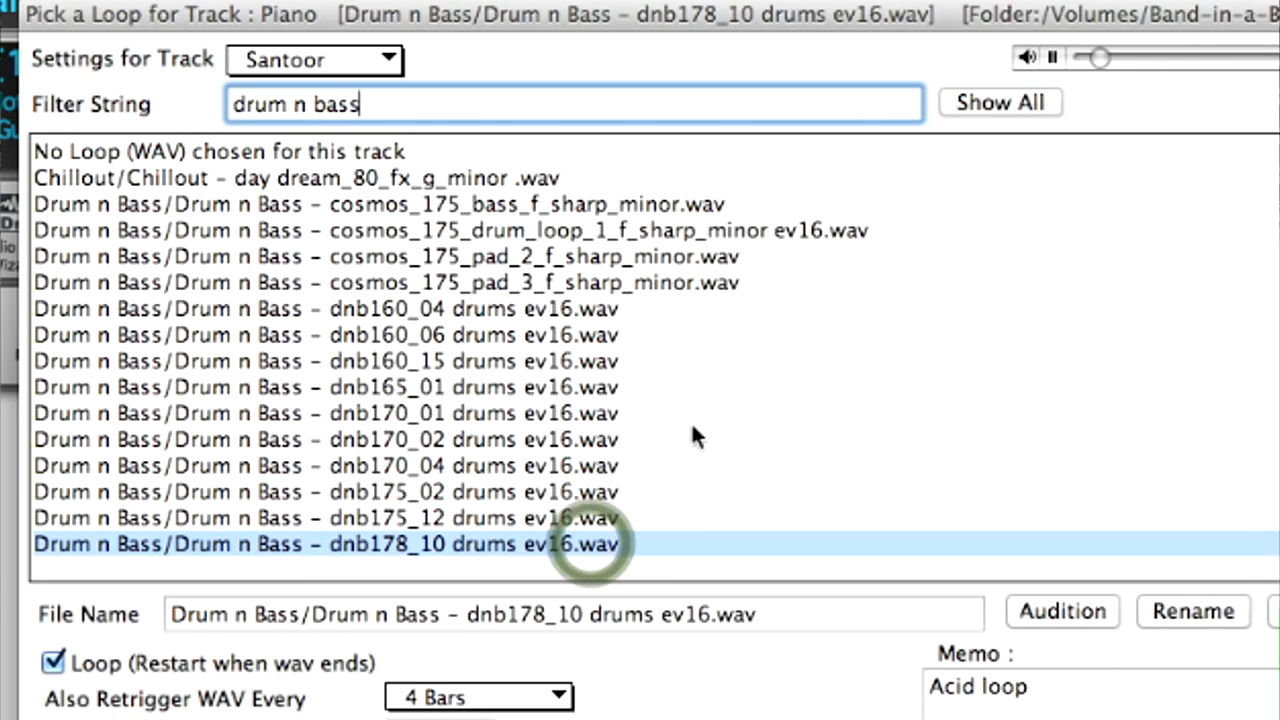
- Audition the drum n bass loops fallen_170_fx_2, freedom_175_white_noise_fx and insane_176_atmosphere_2
scroll(681, 441, "down", 3)
scroll(681, 441, "down", 2)
left_click(556, 385)
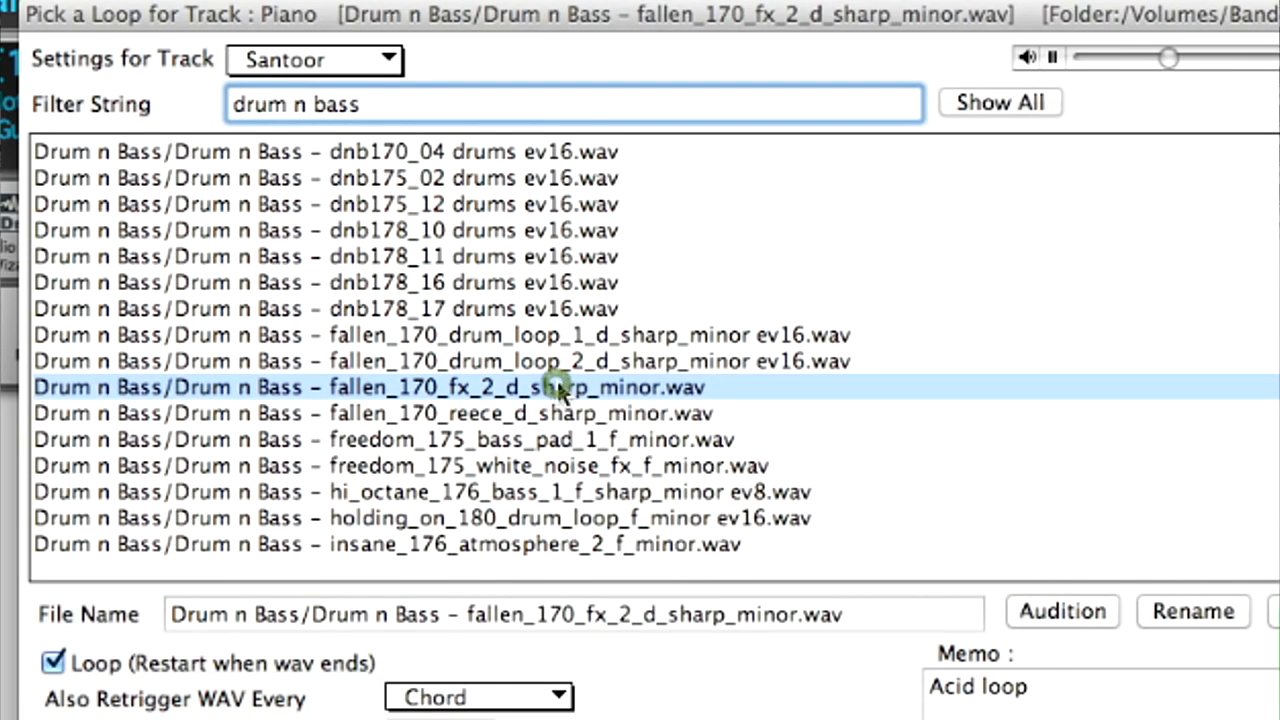
left_click(683, 465)
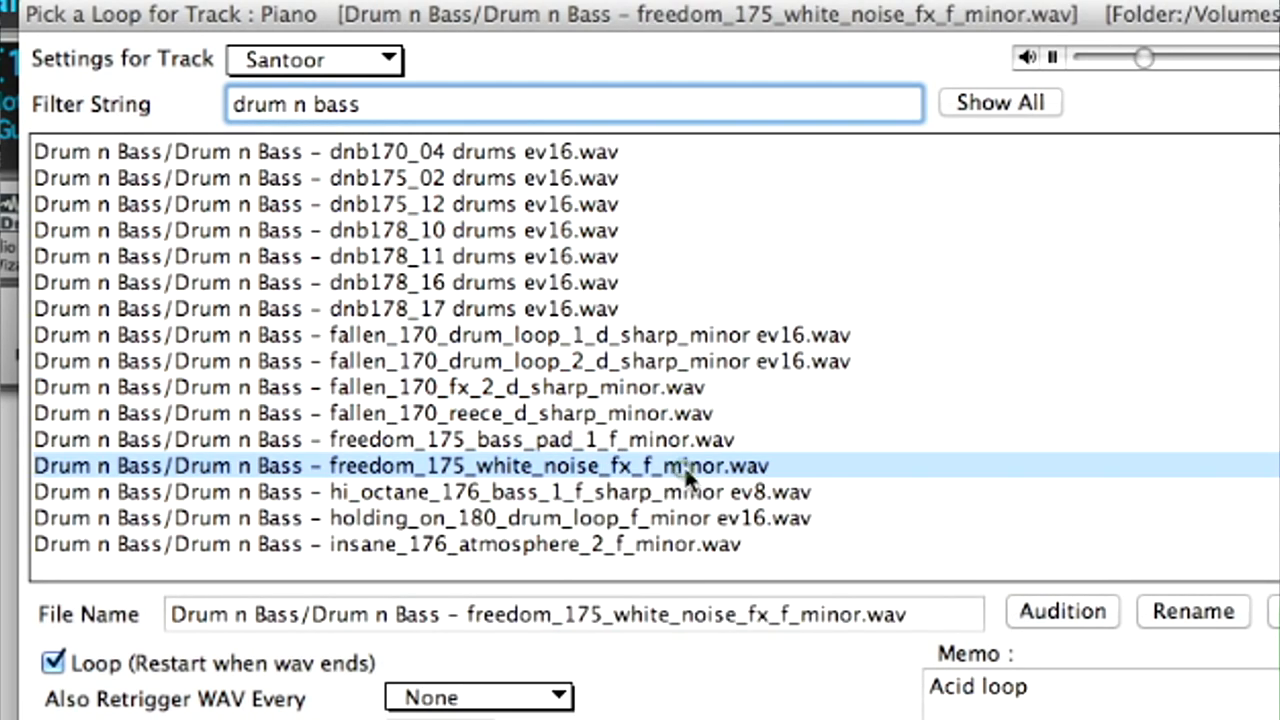
left_click(669, 540)
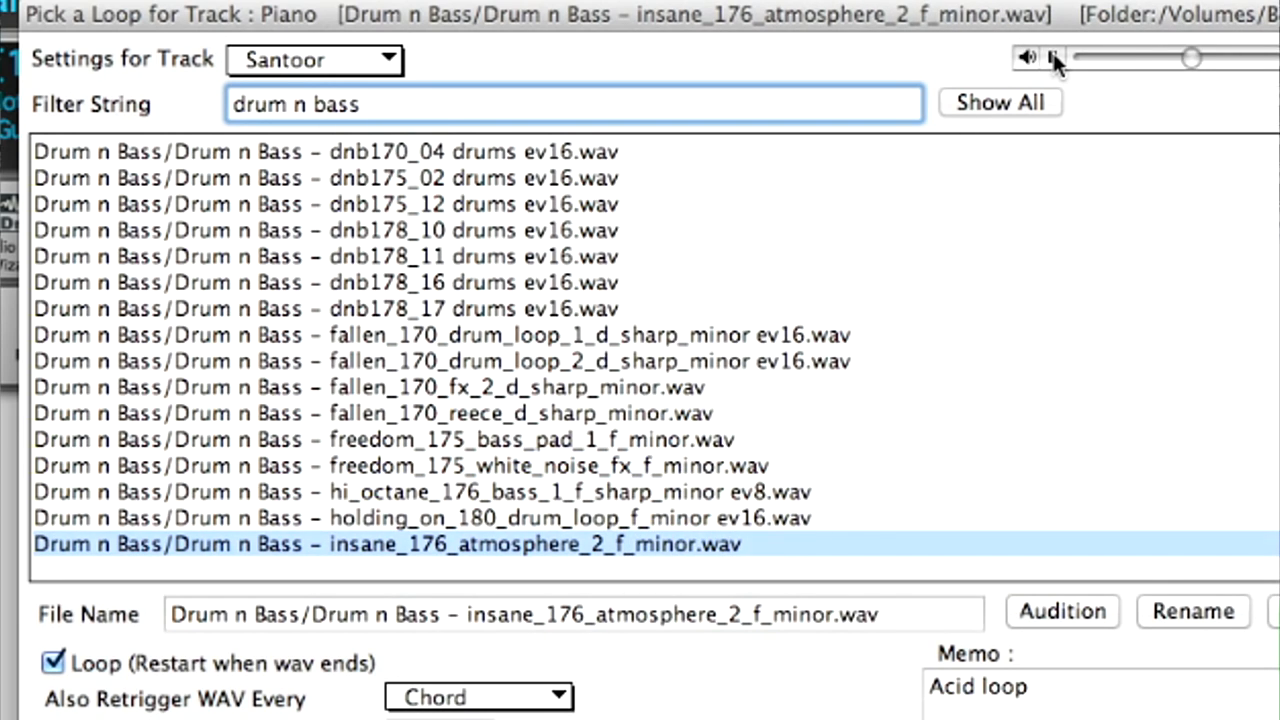
- Filter the loops by "jungle" and audition the bumpyride_165_c, clipclop_180_f and darkcore_165_b drum loops
left_click(542, 230)
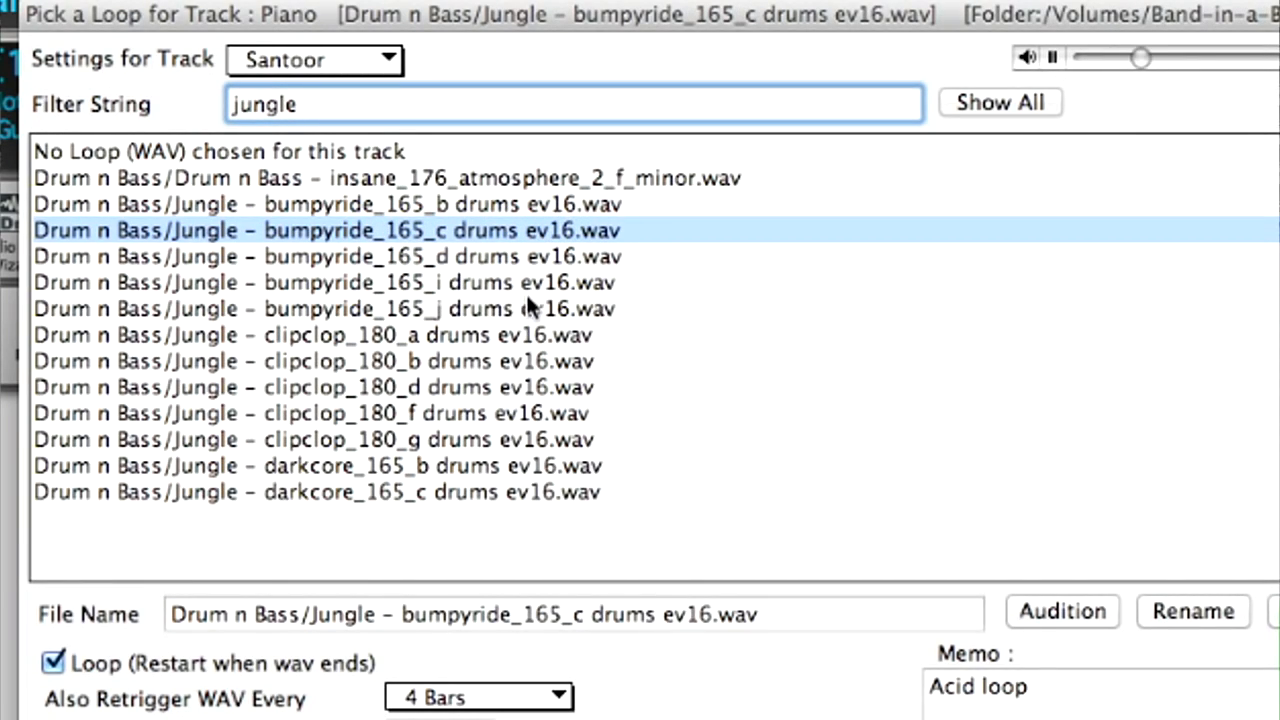
left_click(526, 412)
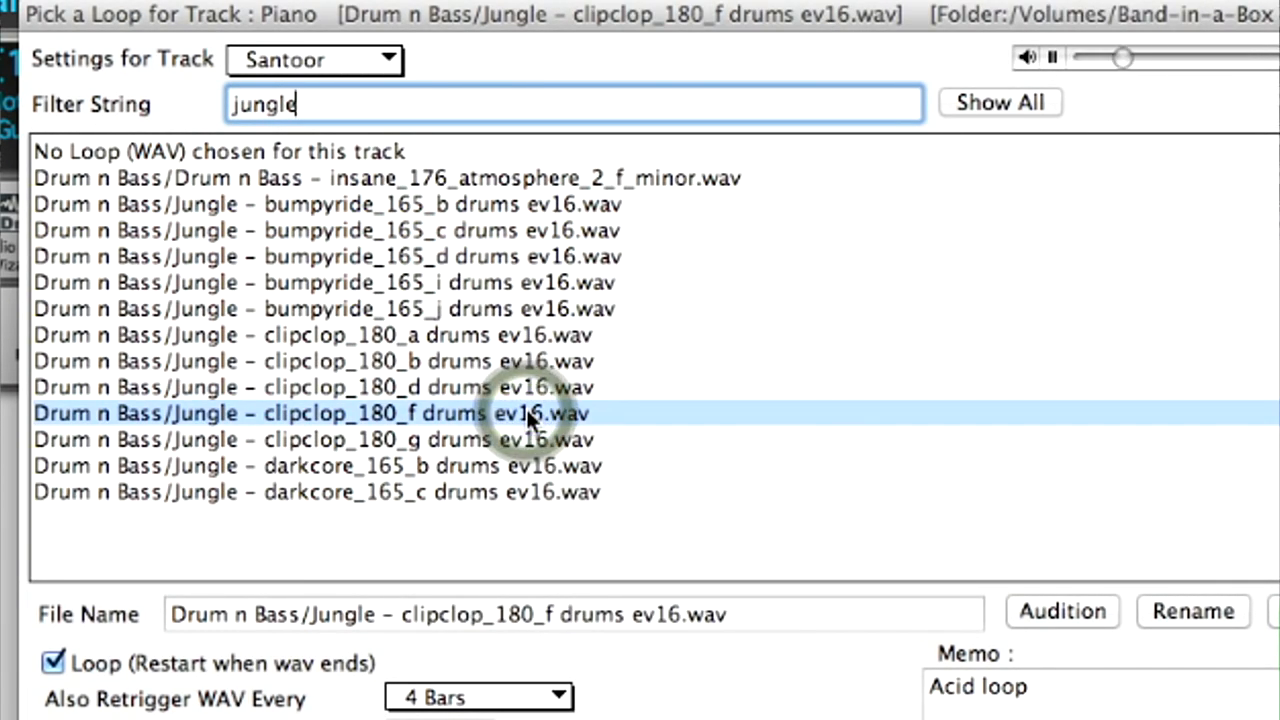
left_click(567, 463)
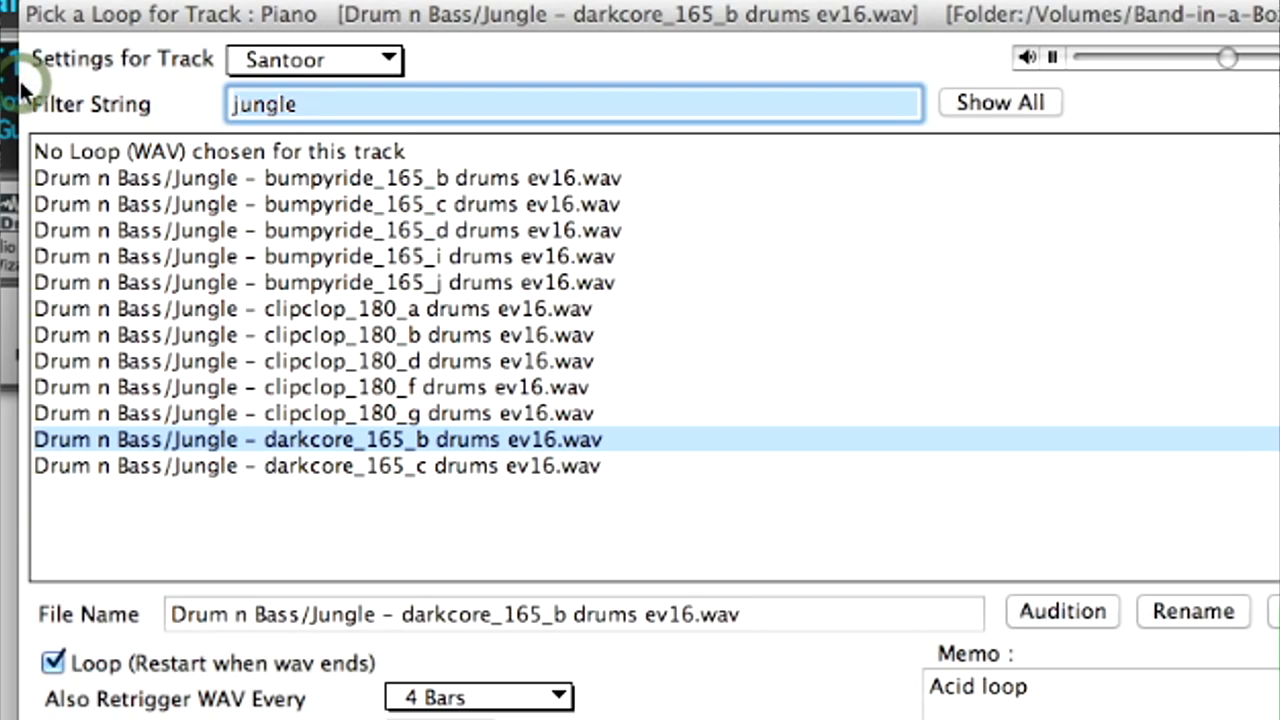
- Filter the loops by "dubstep" and audition the big_man_ting_70 and buss_it_70 drum loops plus the cool_daadie_70 guitar and drum loops
key("super+a")
type("dub")
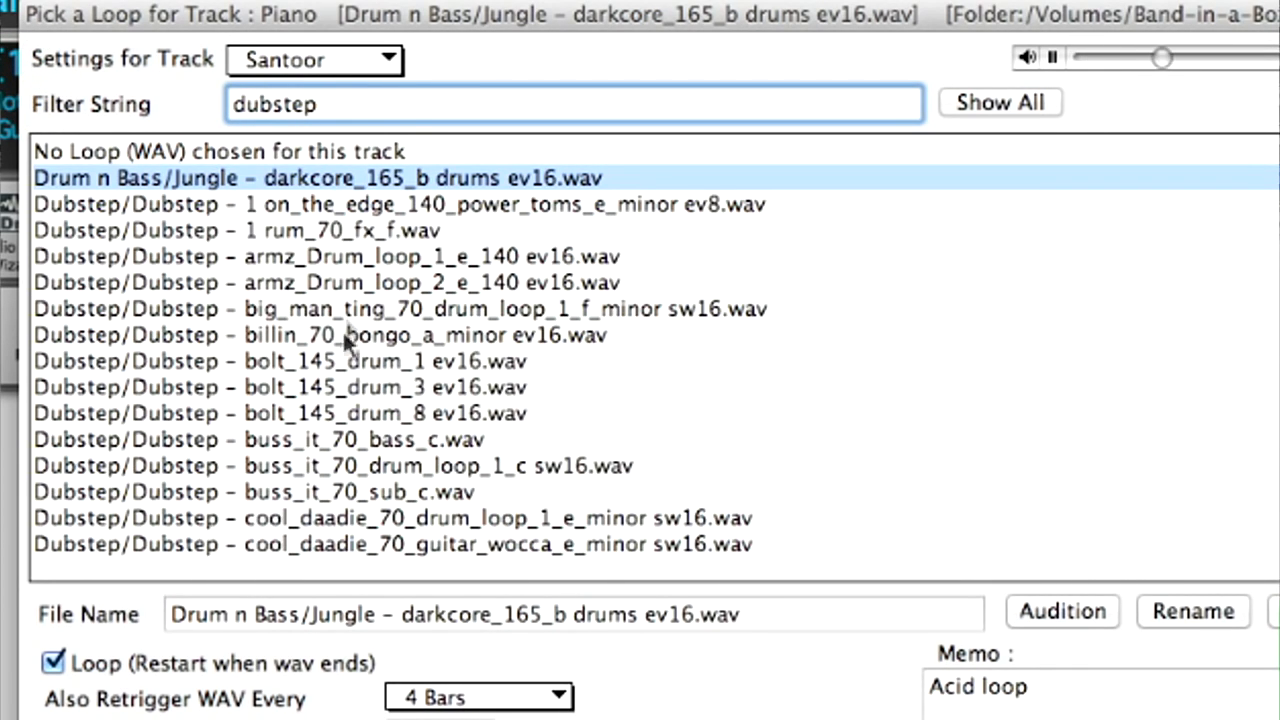
left_click(352, 306)
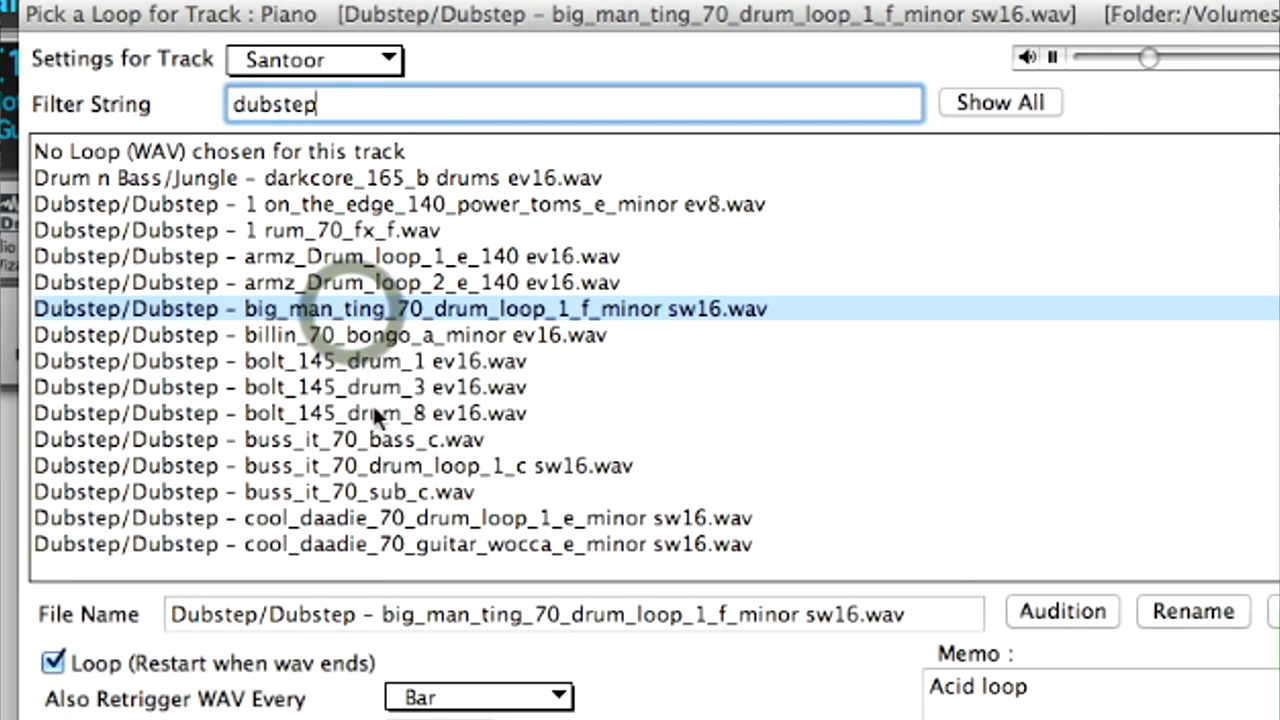
left_click(399, 464)
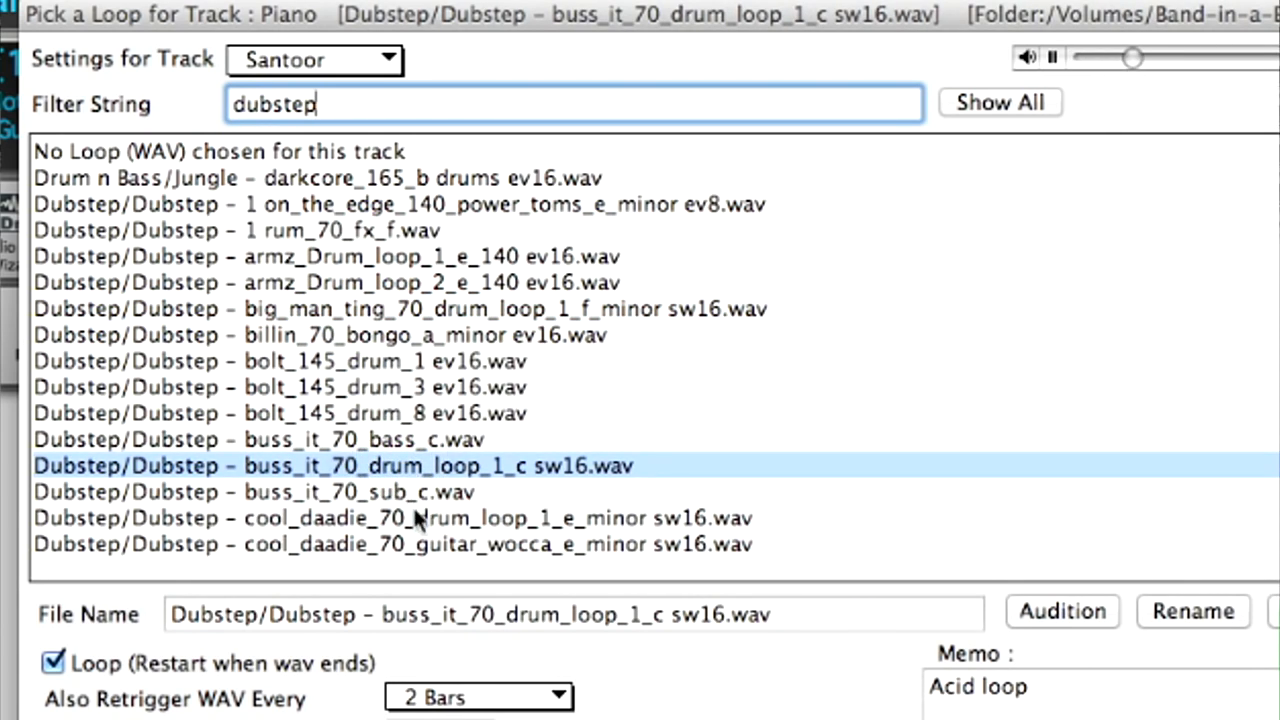
left_click(619, 541)
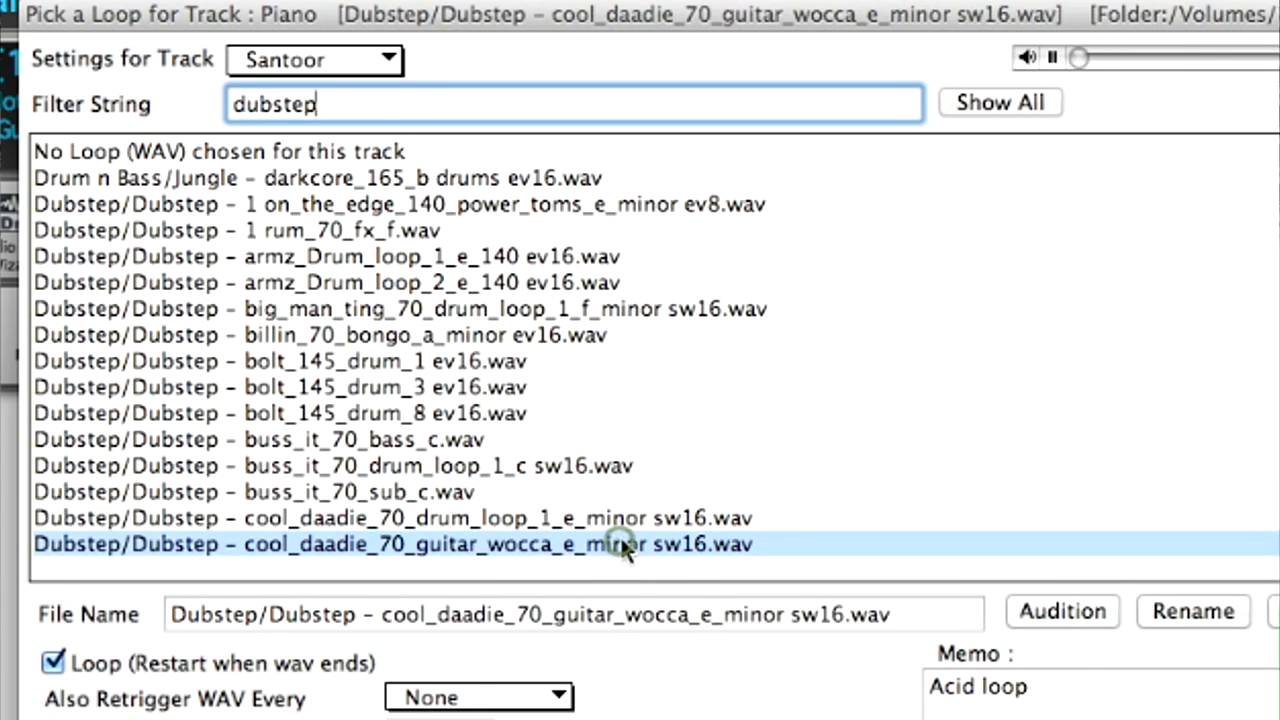
left_click(666, 511)
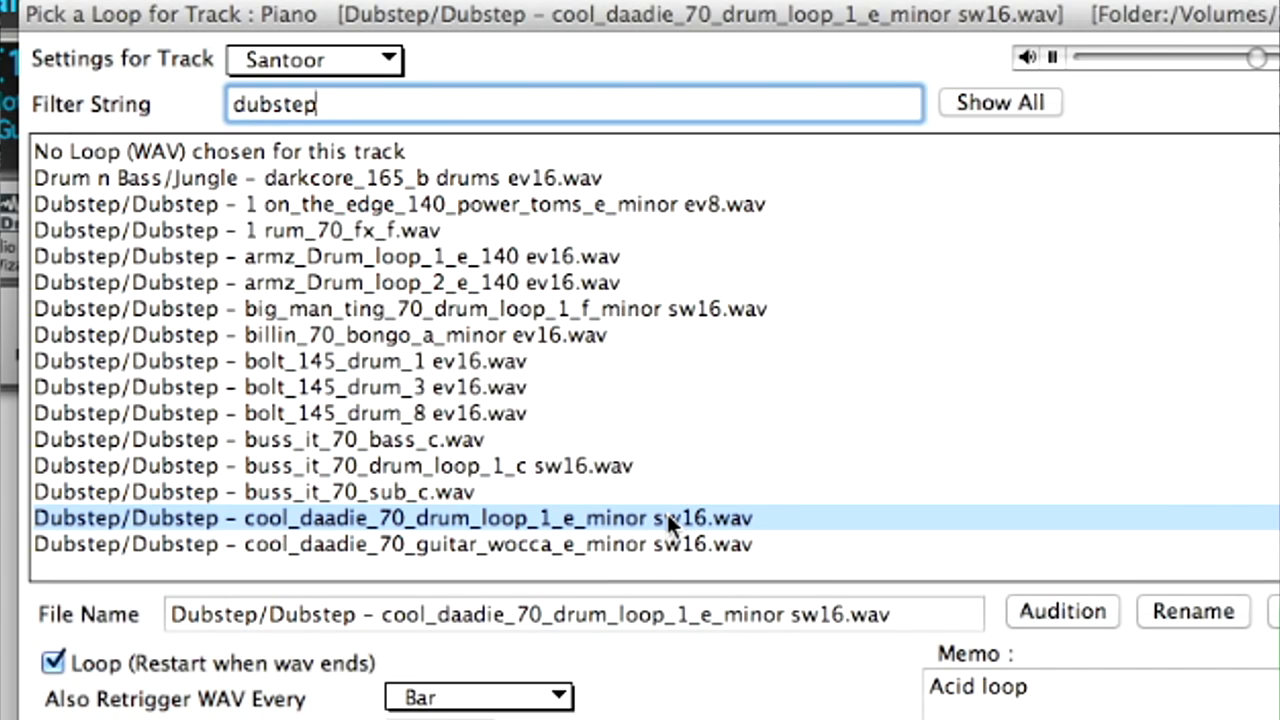
- Filter the loops by "hiphop" and audition the brightshine_drums_92_c, buckshott_92_b, cheeky_bass85b_g_sharp and cheeky_beat85a loops
double_click(290, 104)
type("hiphop")
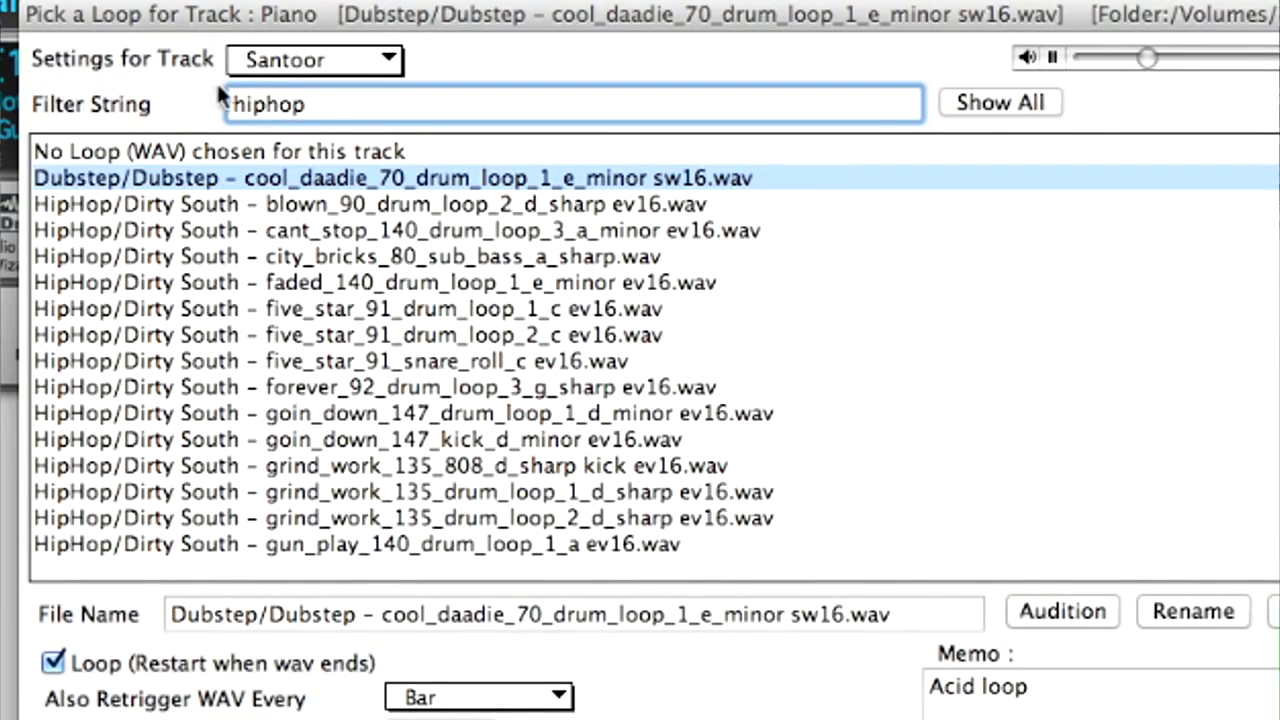
scroll(406, 363, "down", 5)
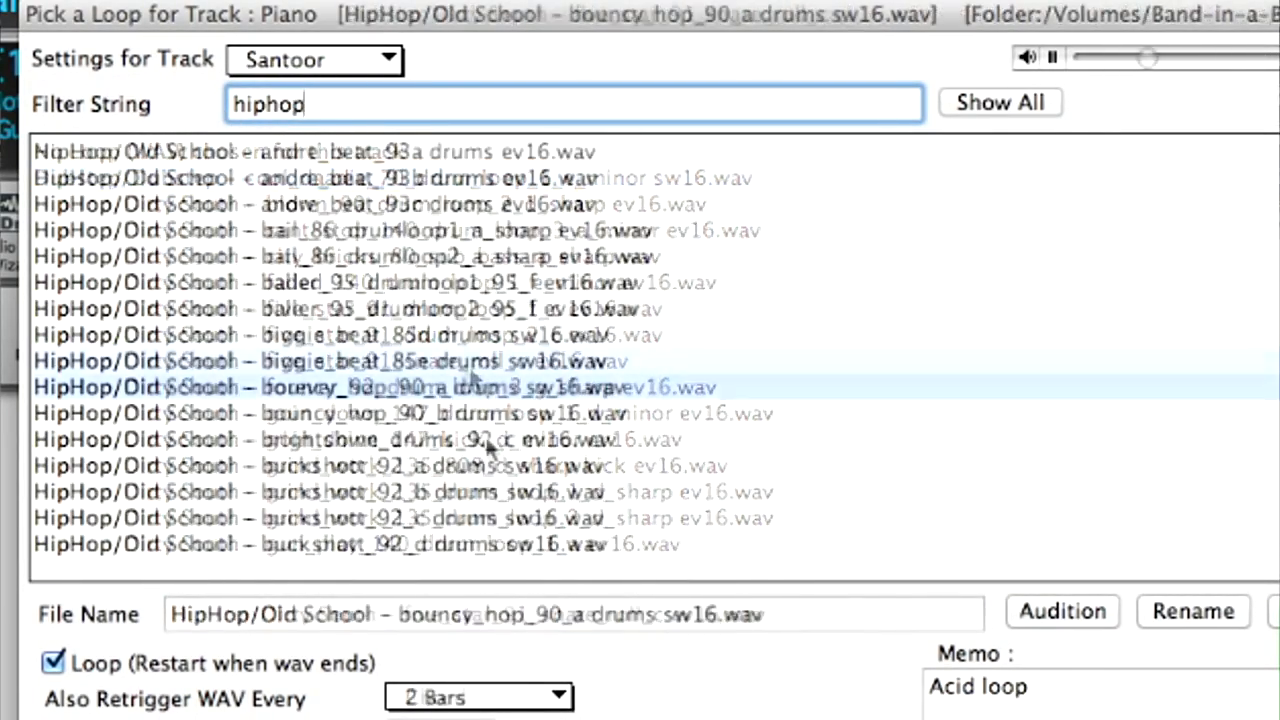
left_click(488, 441)
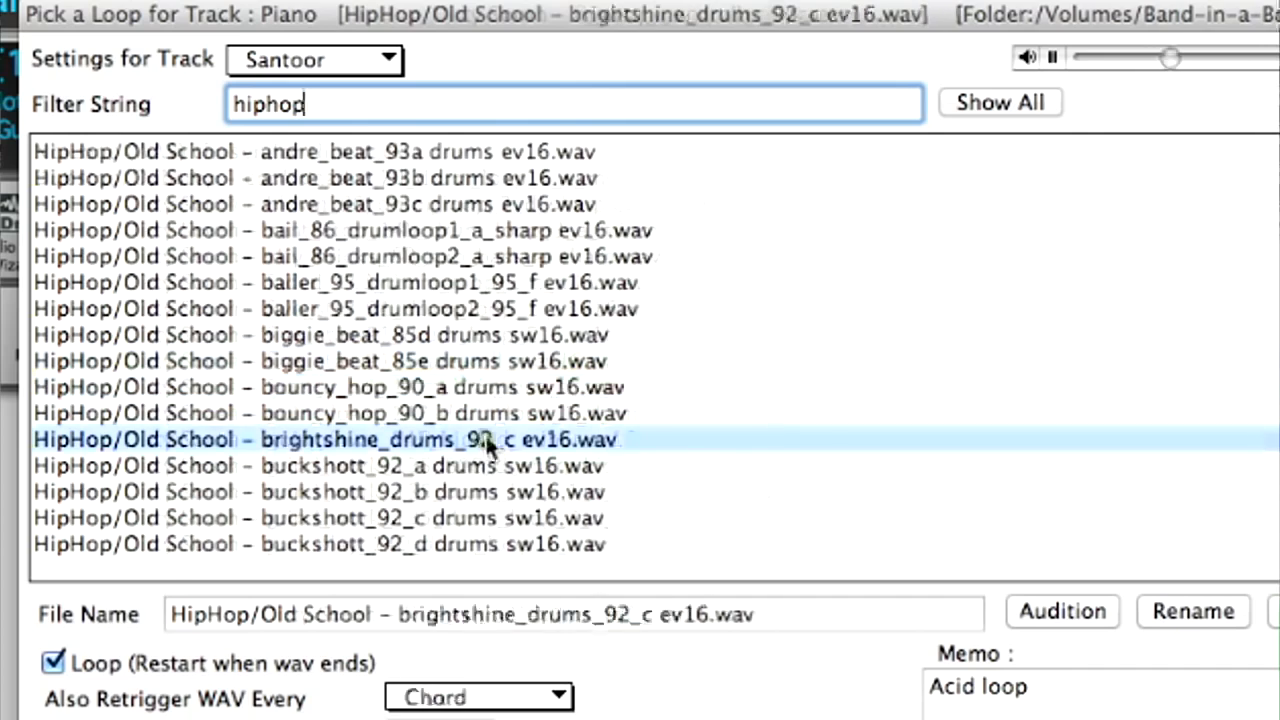
left_click(494, 492)
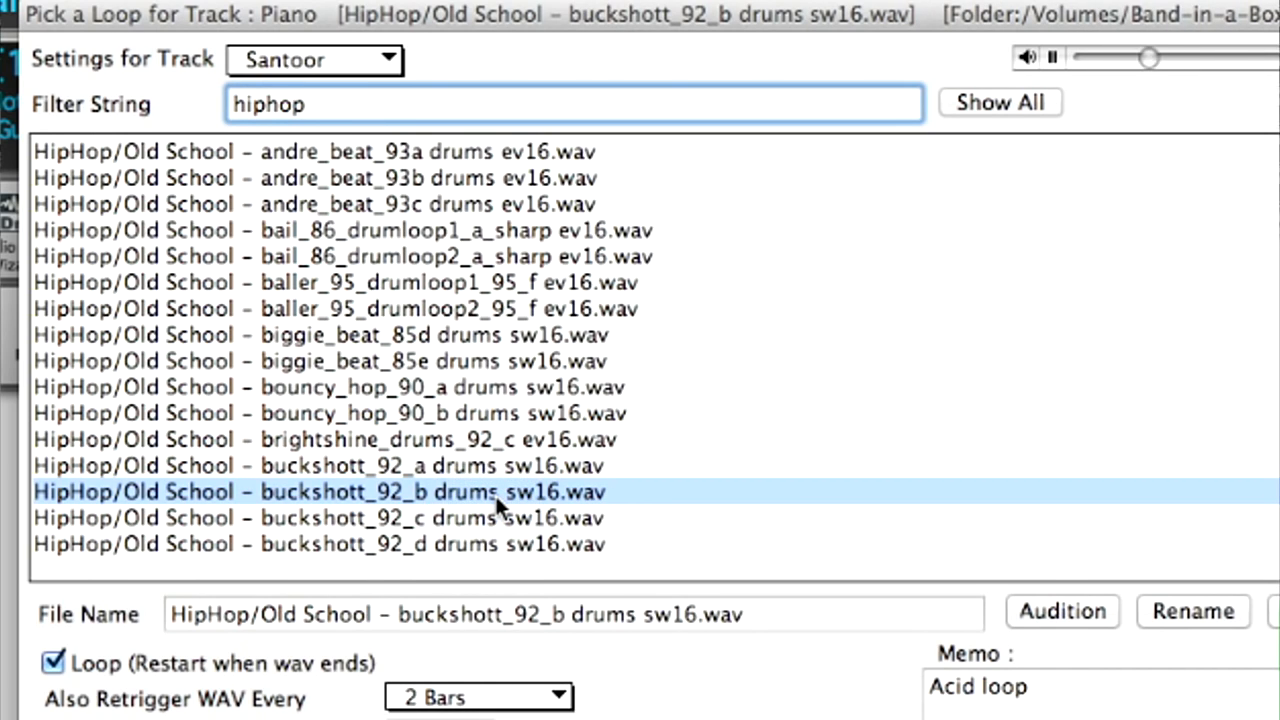
scroll(495, 493, "down", 3)
left_click(492, 470)
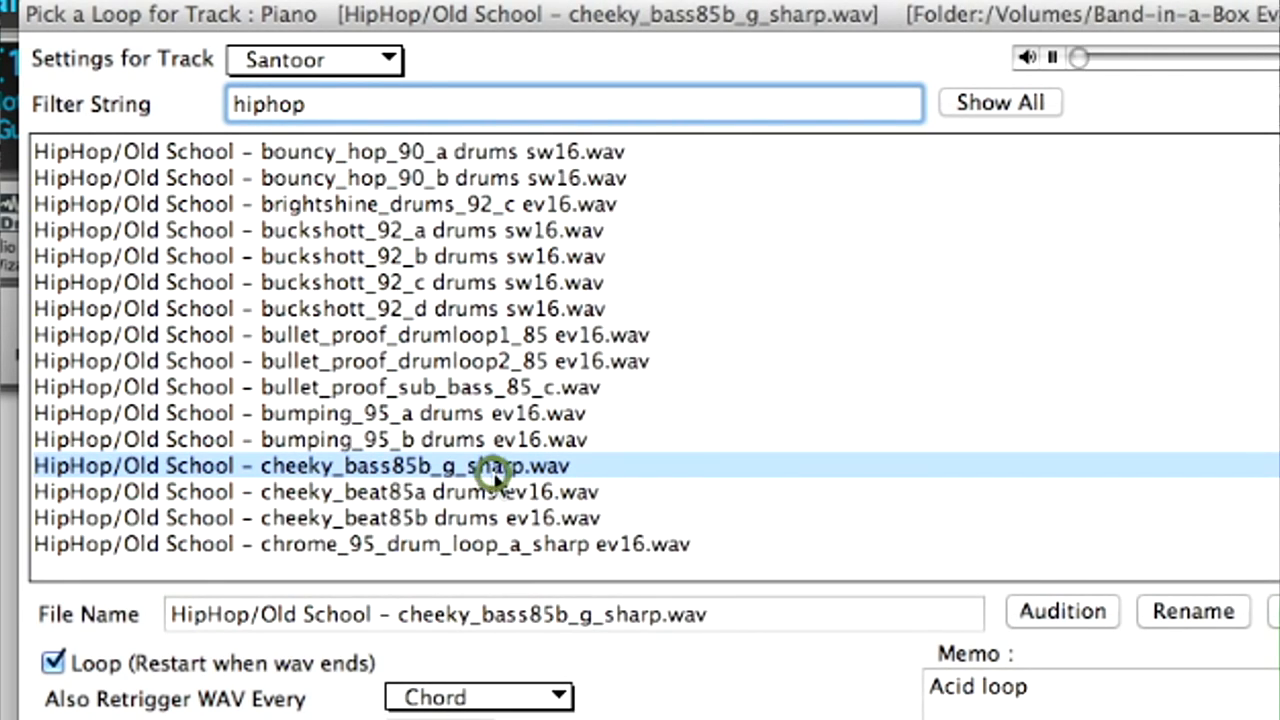
left_click(506, 492)
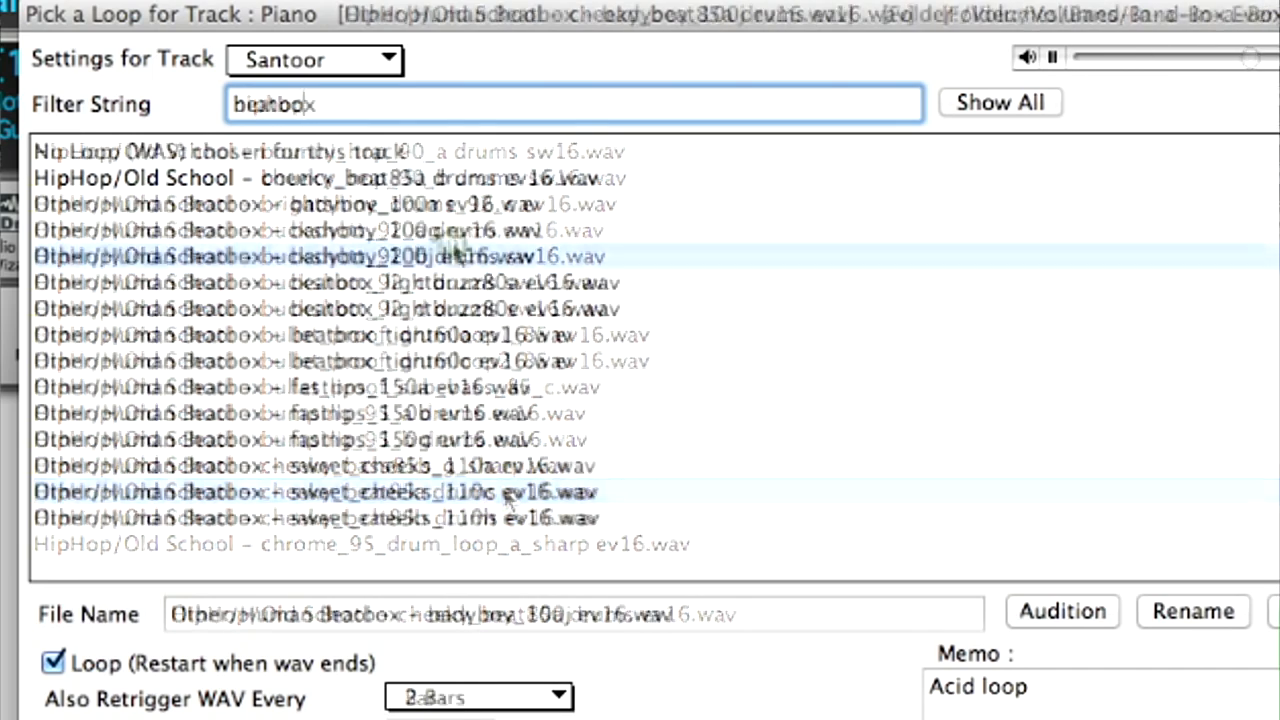
- With the loops filtered by "beatbox", audition badyboy_100j, beatbox_lightbuzz80e, fastlips_150a, sweet_cheeks_110c and badyboy_100a
left_click(452, 254)
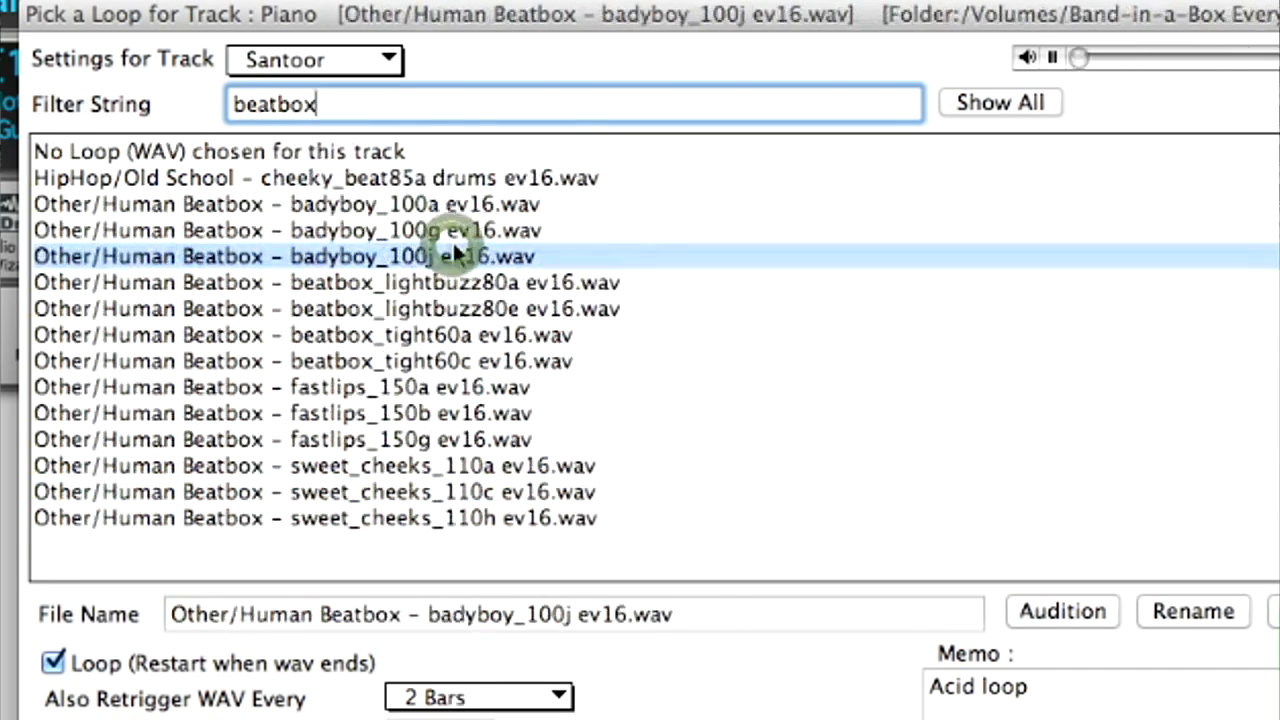
left_click(509, 305)
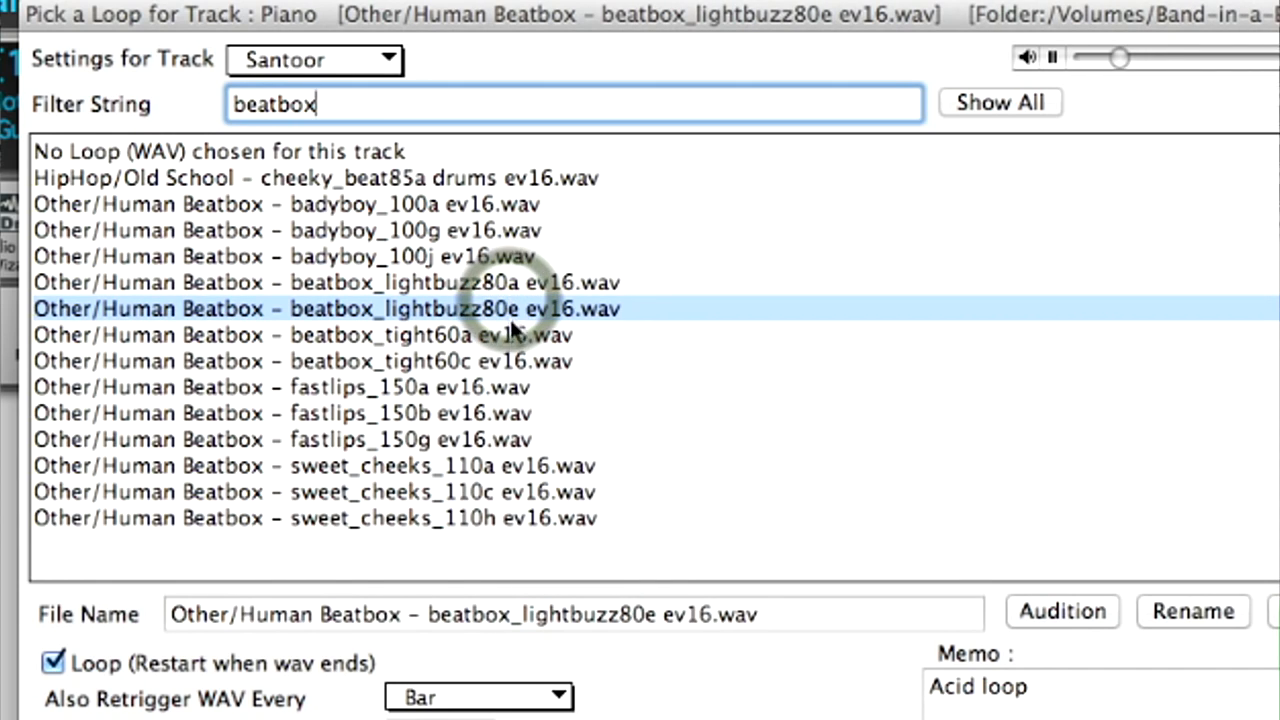
left_click(496, 382)
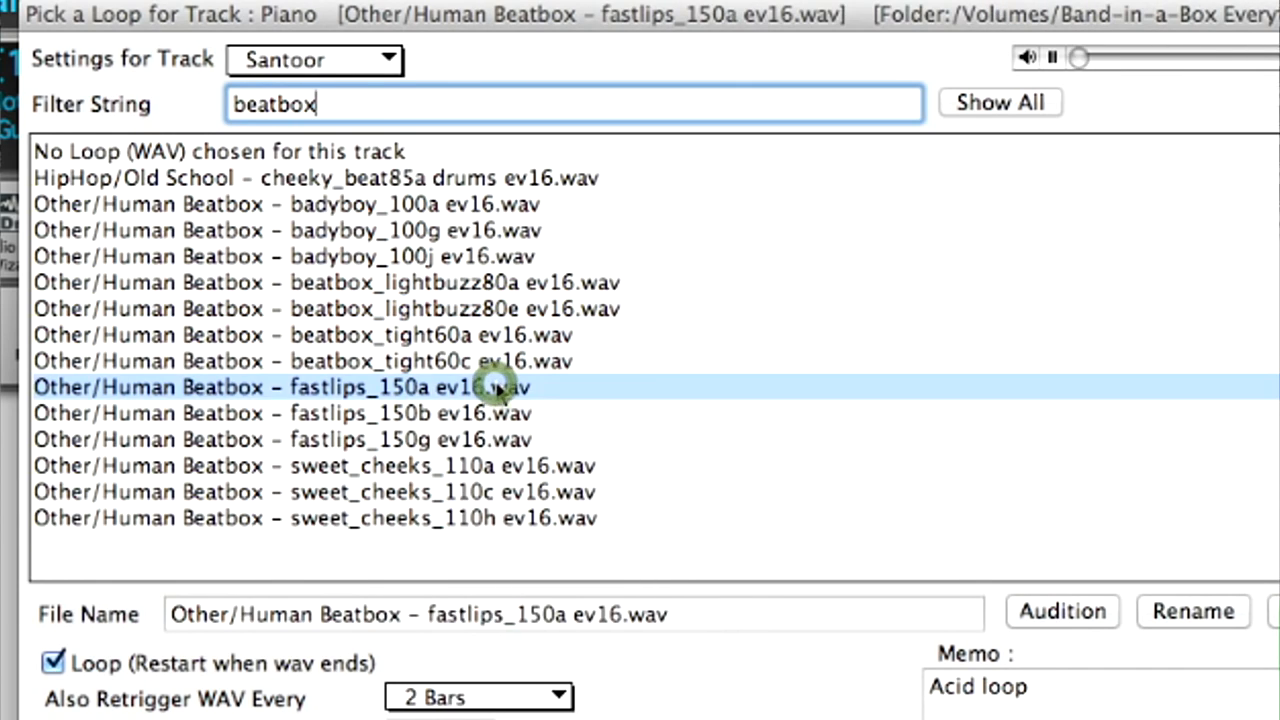
left_click(528, 489)
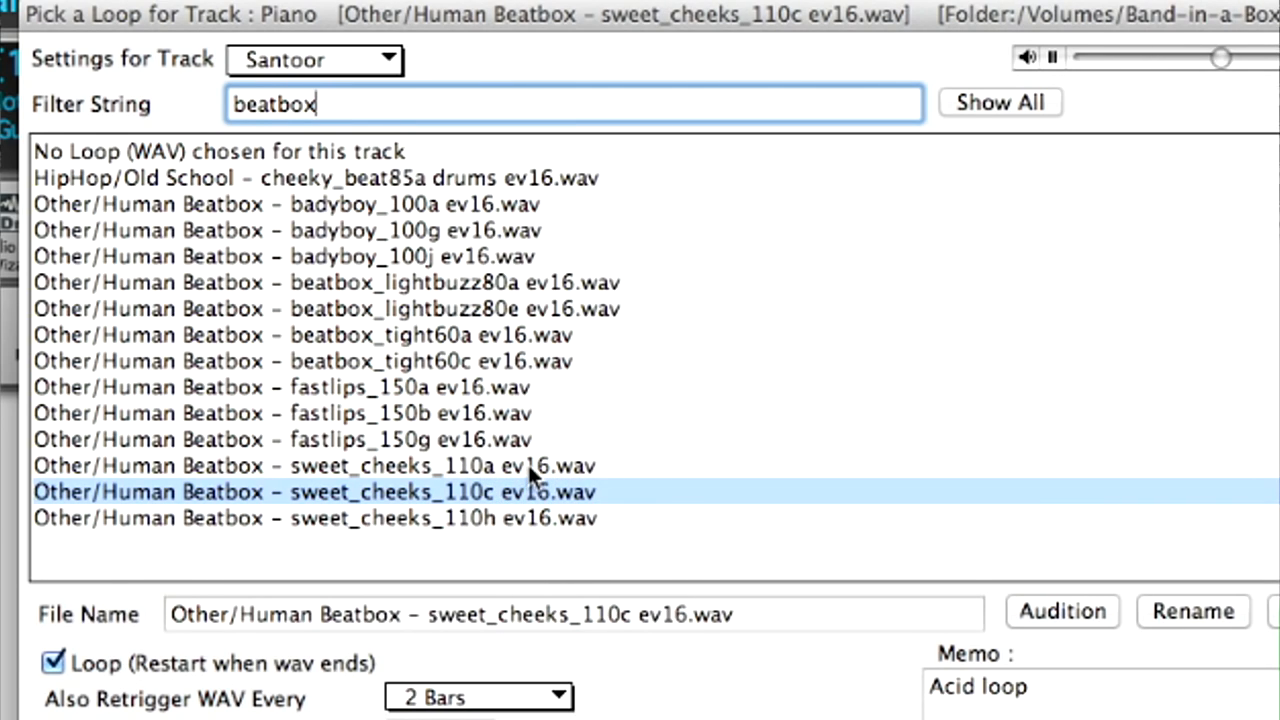
left_click(485, 198)
- Filter the loops by "world" and audition the Arabian ceremony_90 percussion, bansuri_flute_1 and shenai_oboe_1 loops
double_click(347, 105)
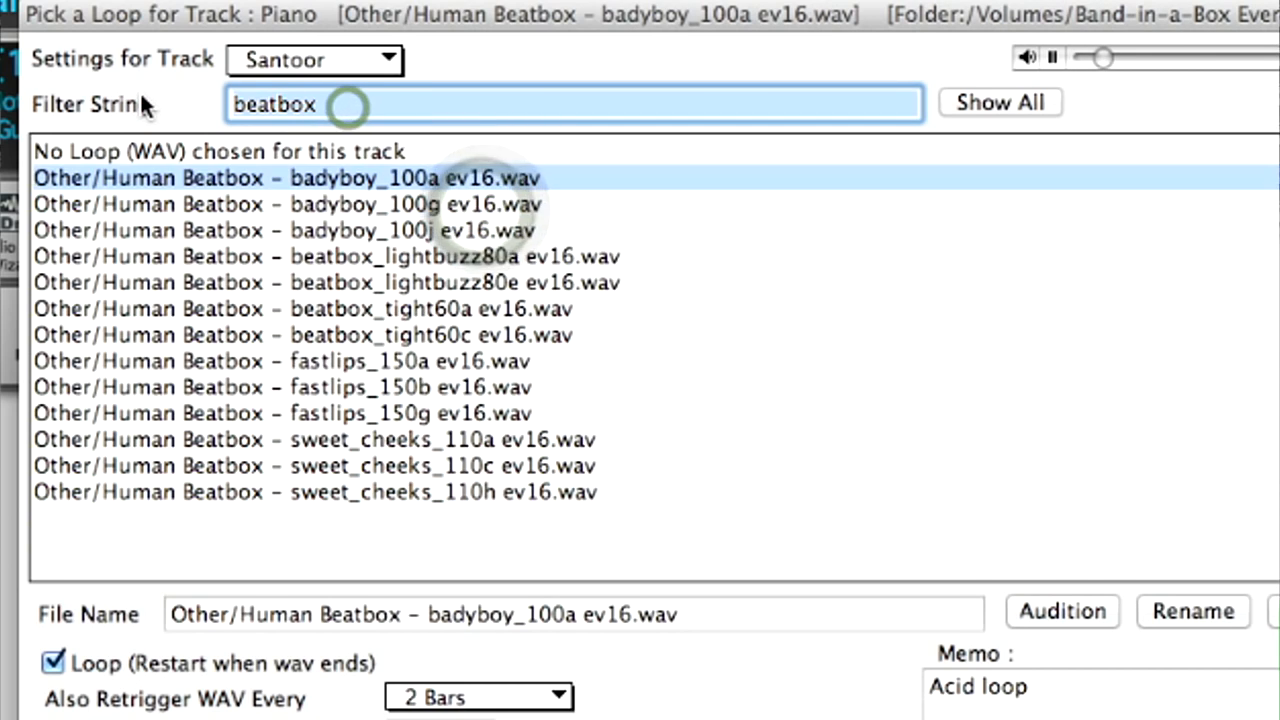
type("world")
left_click(478, 309)
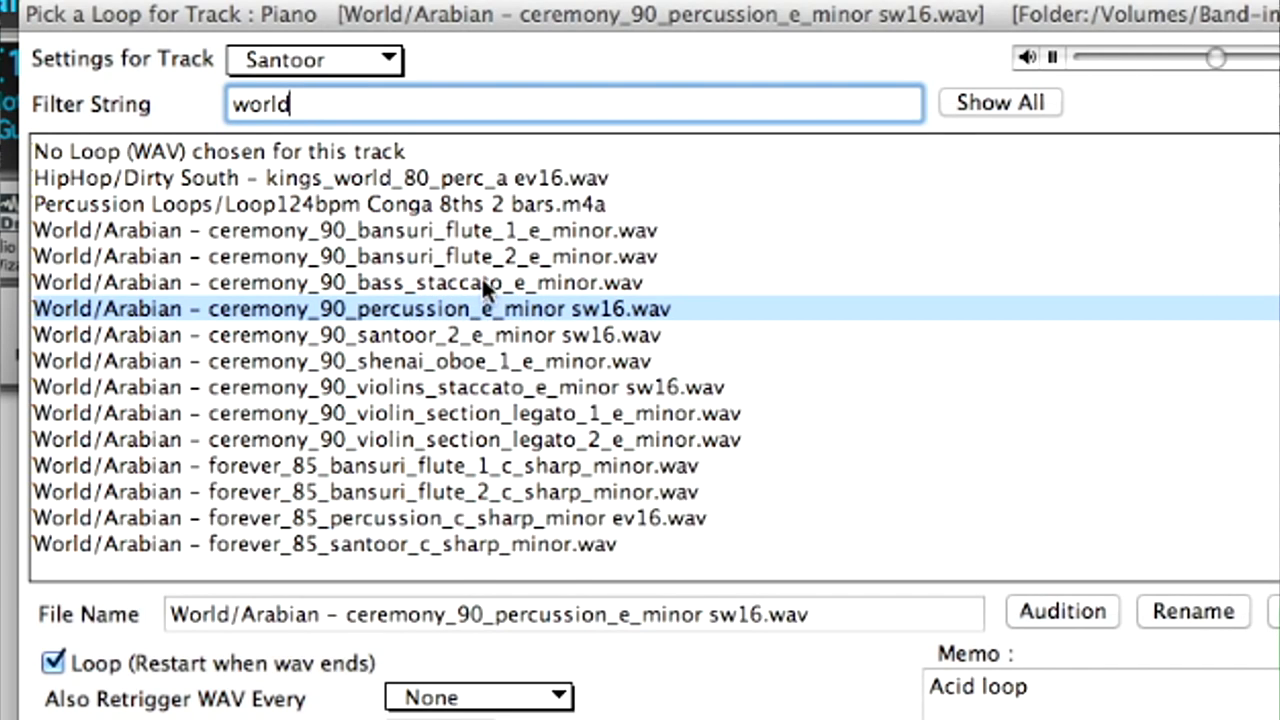
left_click(487, 234)
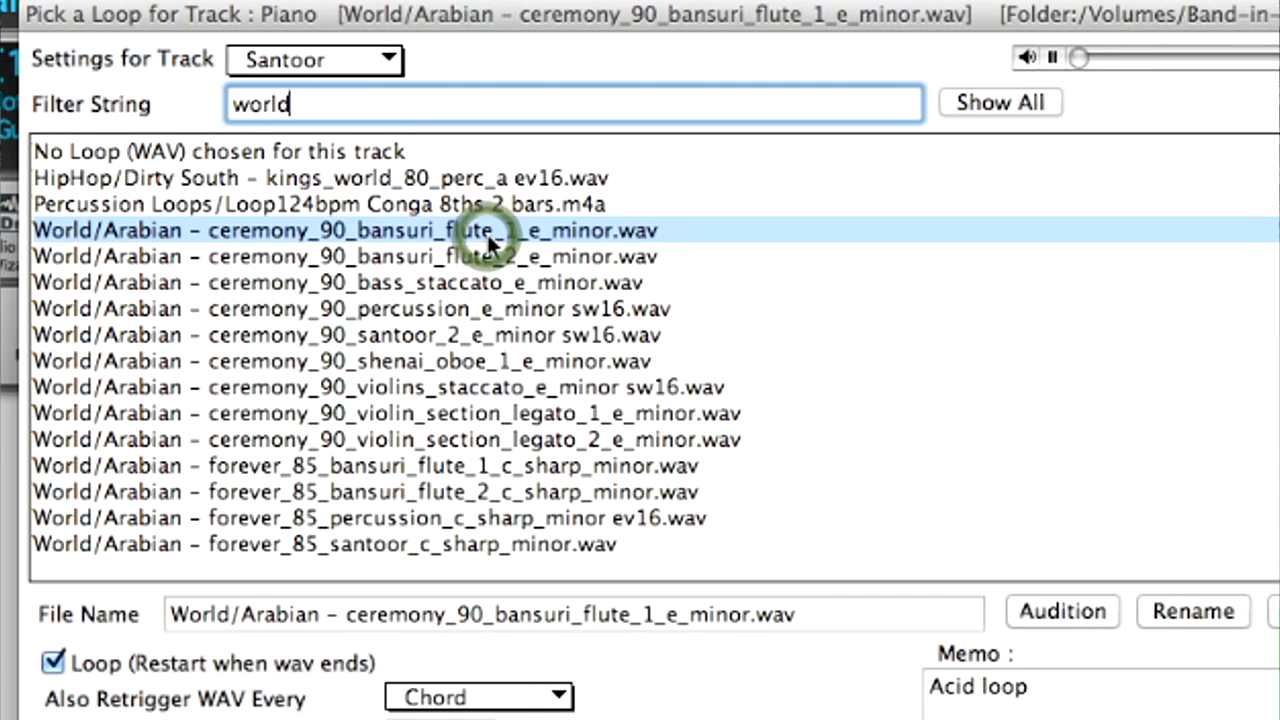
left_click(492, 362)
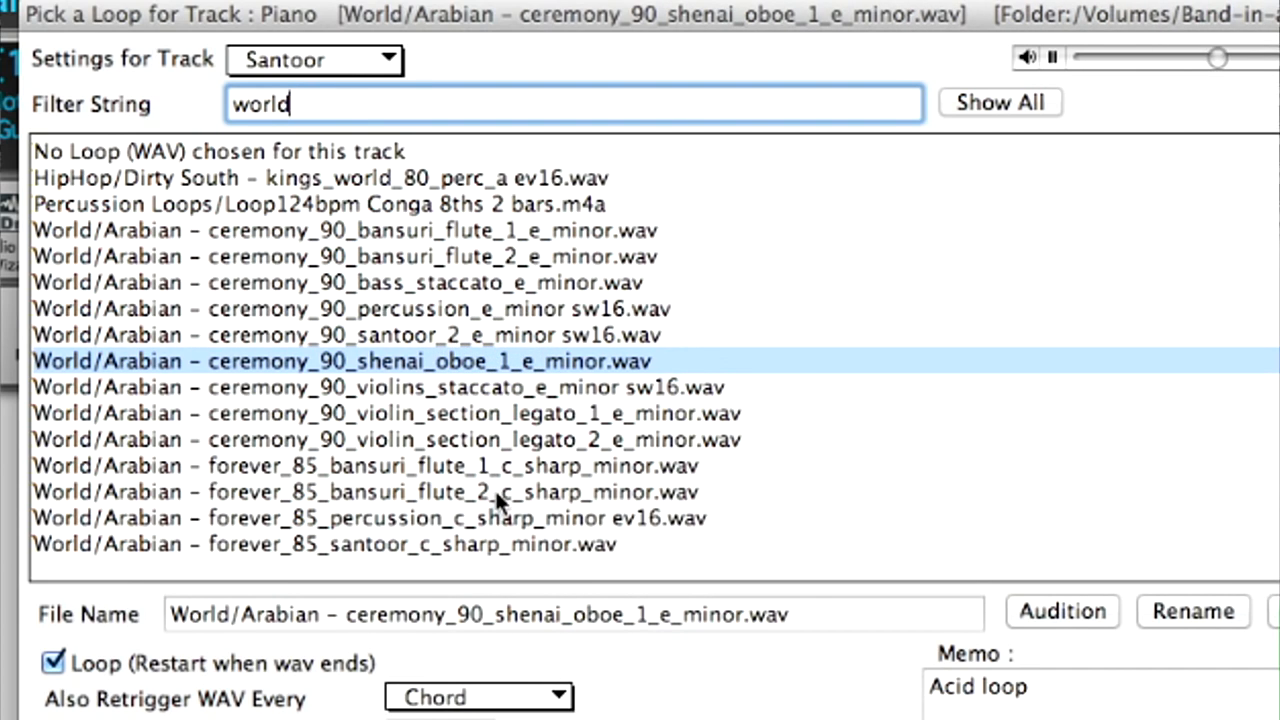
- Audition the World/Bollywood percussion loops party_80_percussion_e_flat_minor and taal_93_percussion_f_sharp
scroll(496, 491, "down", 10)
left_click(489, 462)
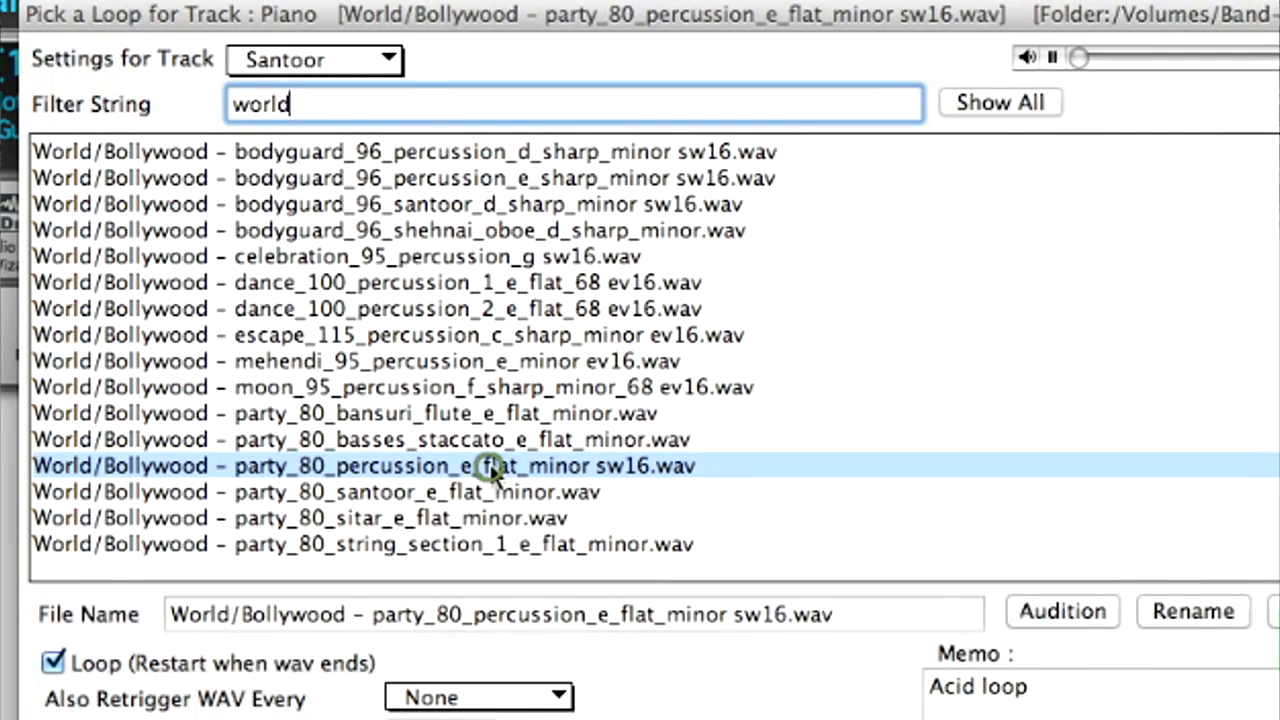
scroll(491, 532, "down", 1)
scroll(491, 532, "down", 2)
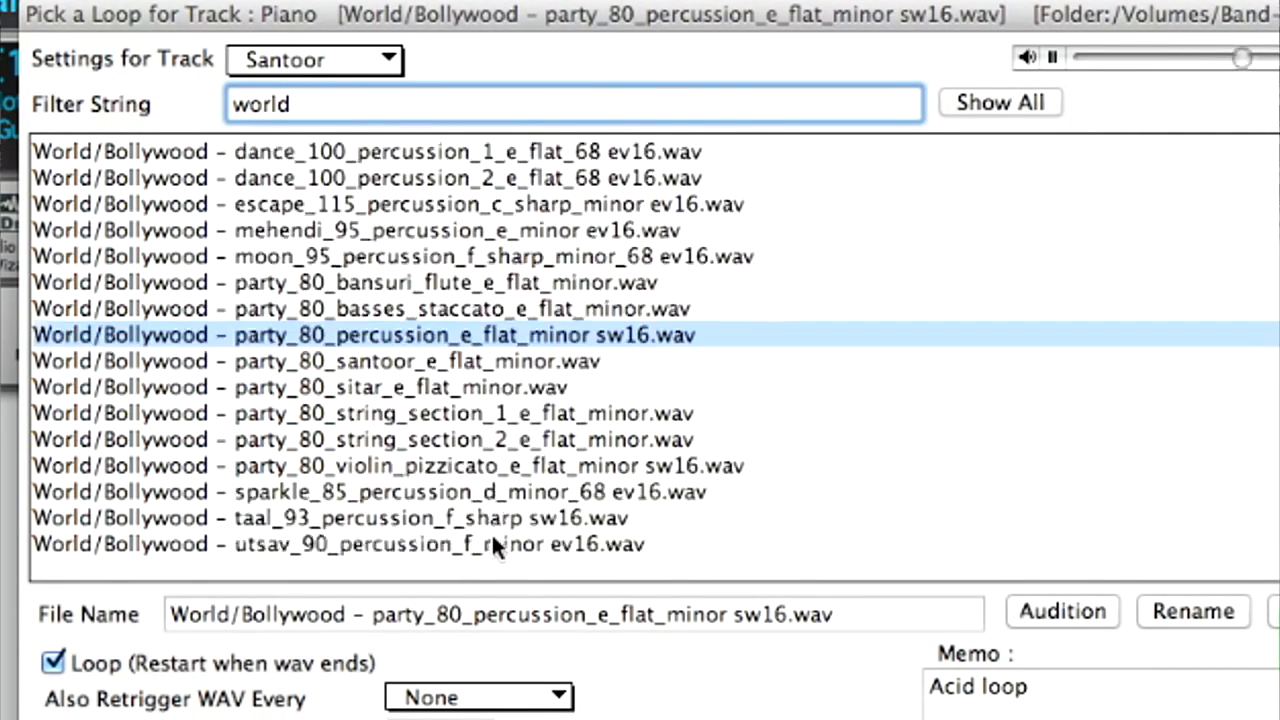
left_click(490, 519)
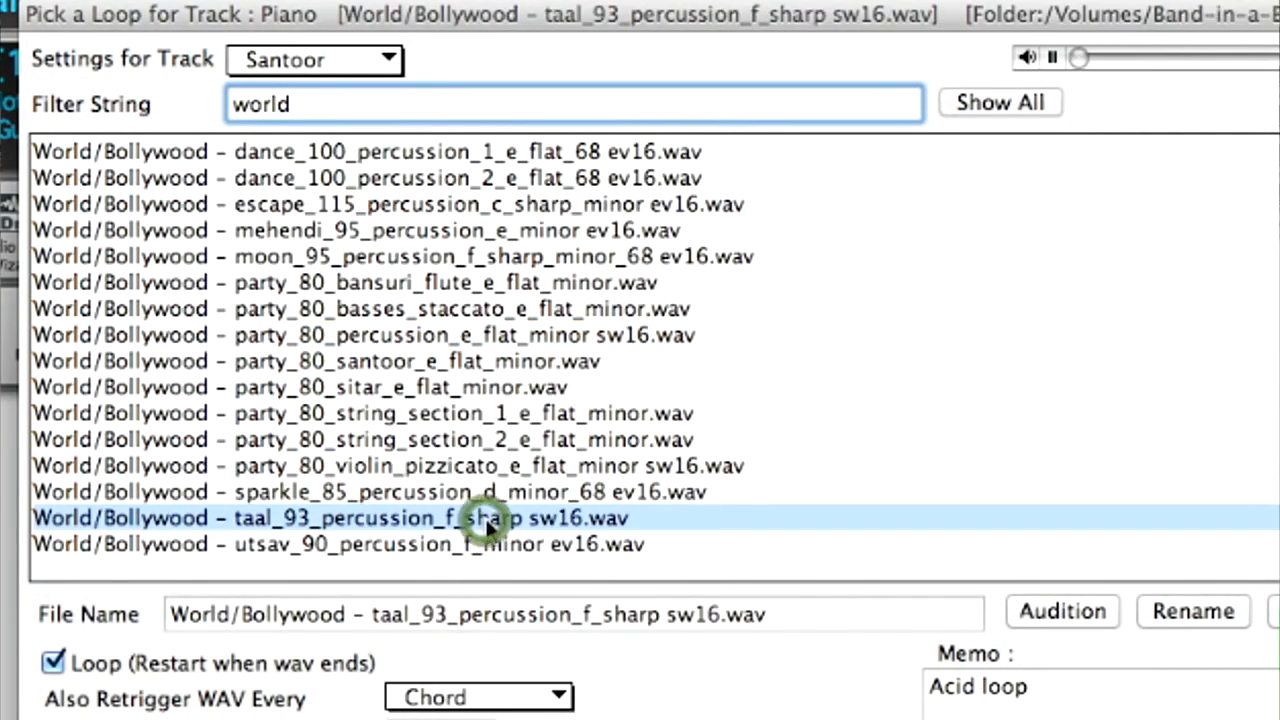
- Audition the World/Cuban cajon loops cajon110_02 and cajon122_01_68
scroll(504, 468, "down", 2)
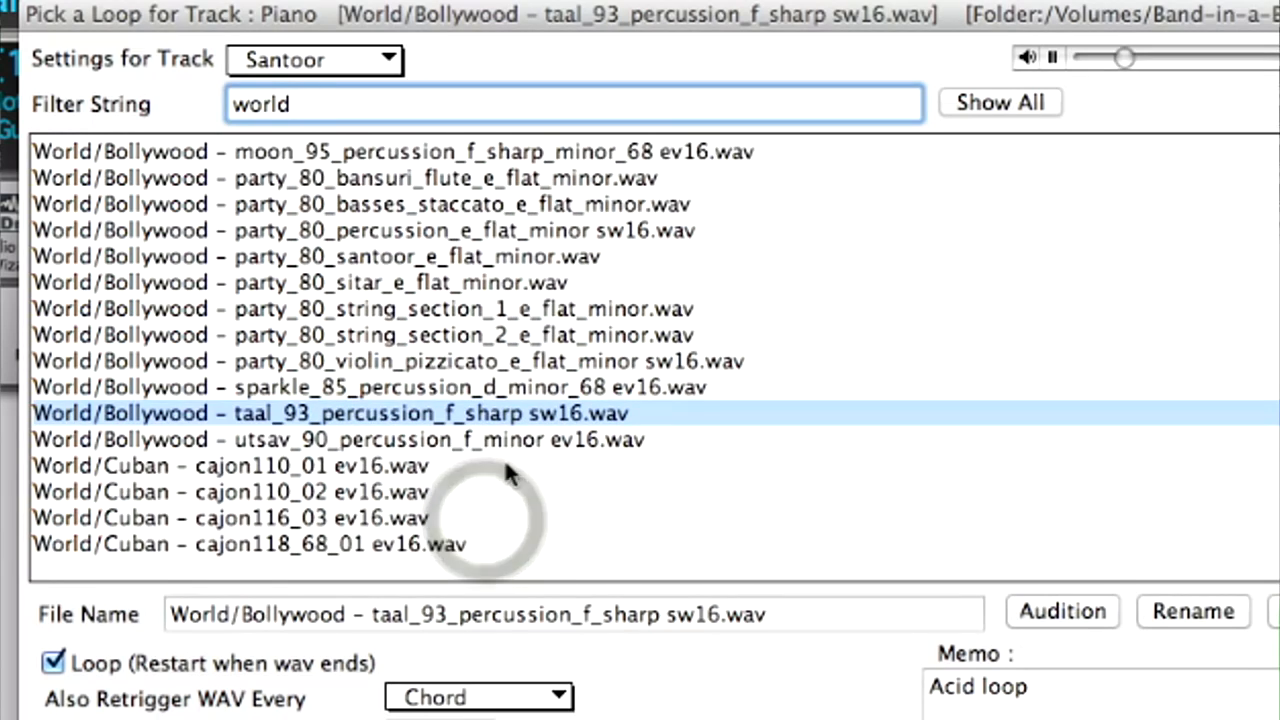
left_click(396, 493)
scroll(396, 493, "down", 3)
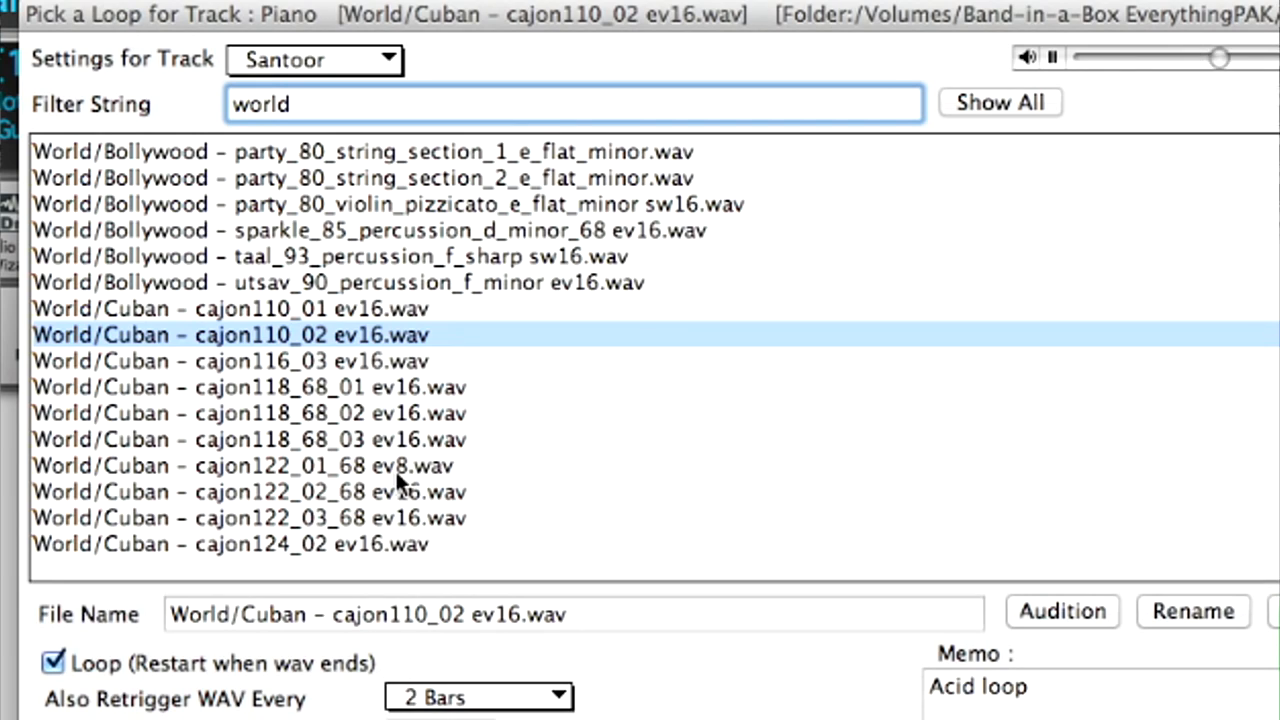
left_click(395, 468)
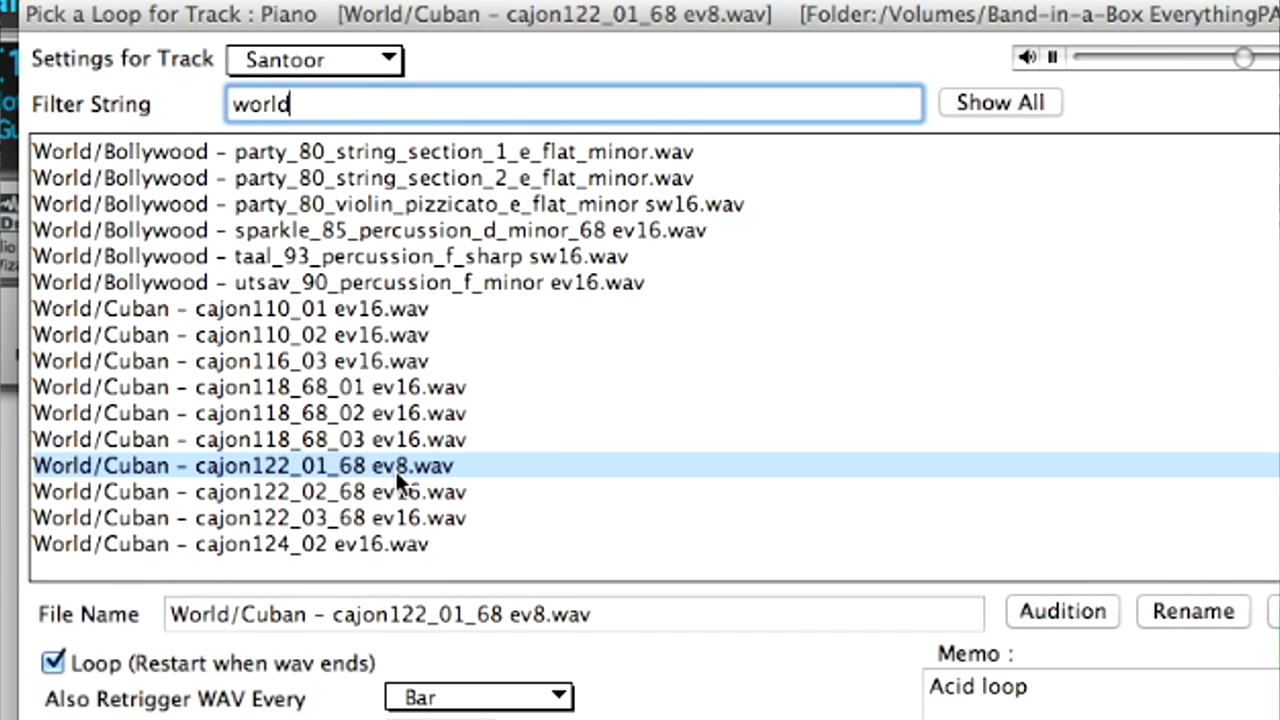
- Audition the World/Dhol loops celebrate_100_d, dhol_jam_140_c and get_up_120_a, plus the World/Latin songo100_hat_rim1 drum loop
scroll(397, 482, "down", 4)
left_click(395, 468)
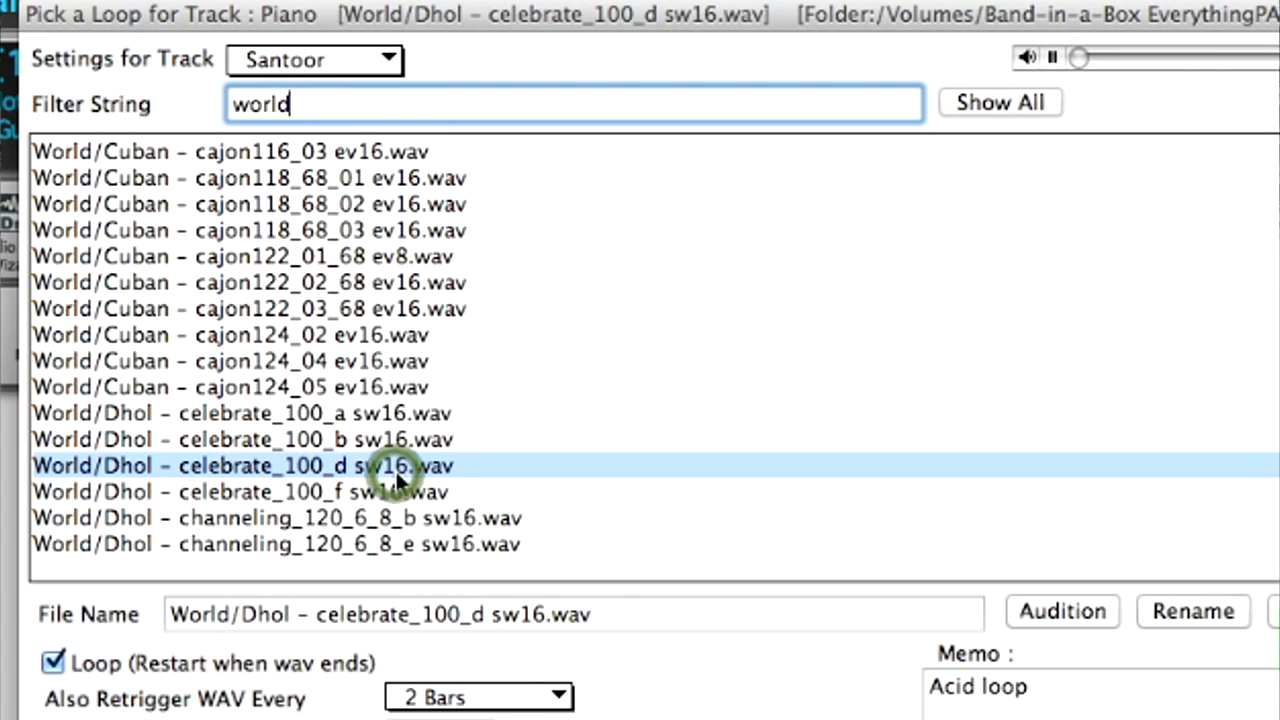
scroll(395, 493, "down", 1)
scroll(395, 493, "down", 2)
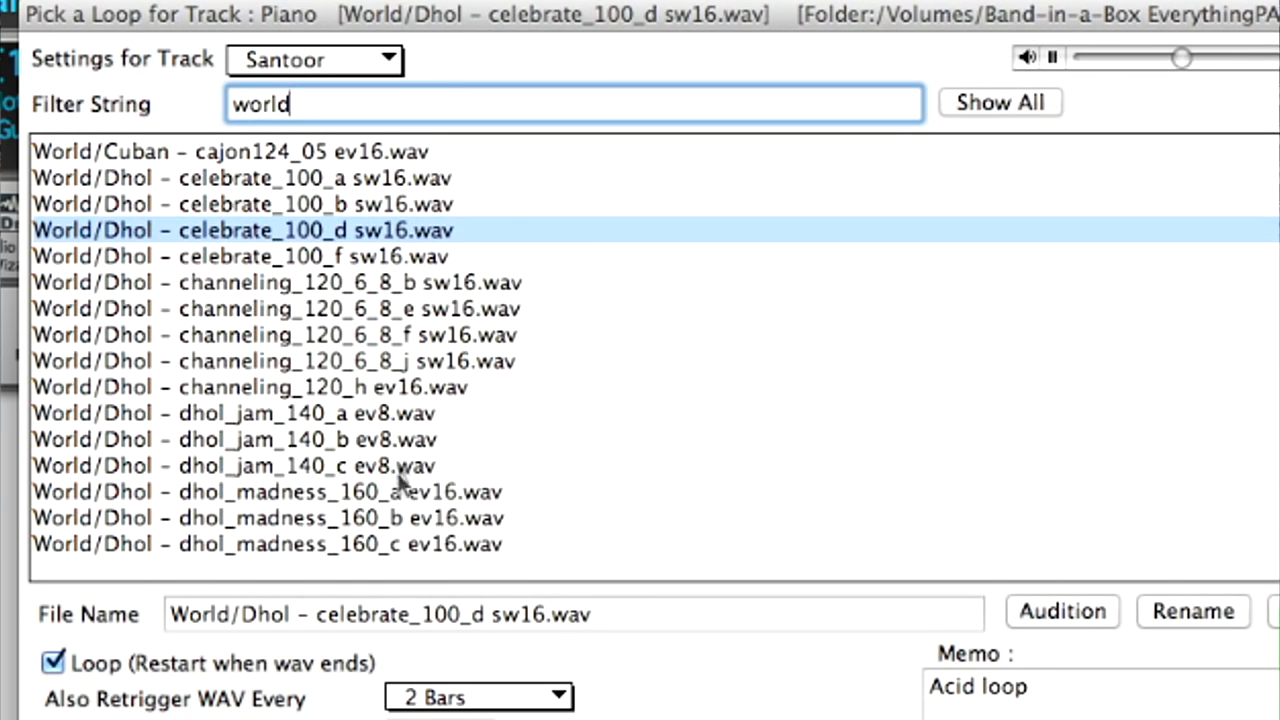
left_click(397, 465)
scroll(403, 490, "down", 4)
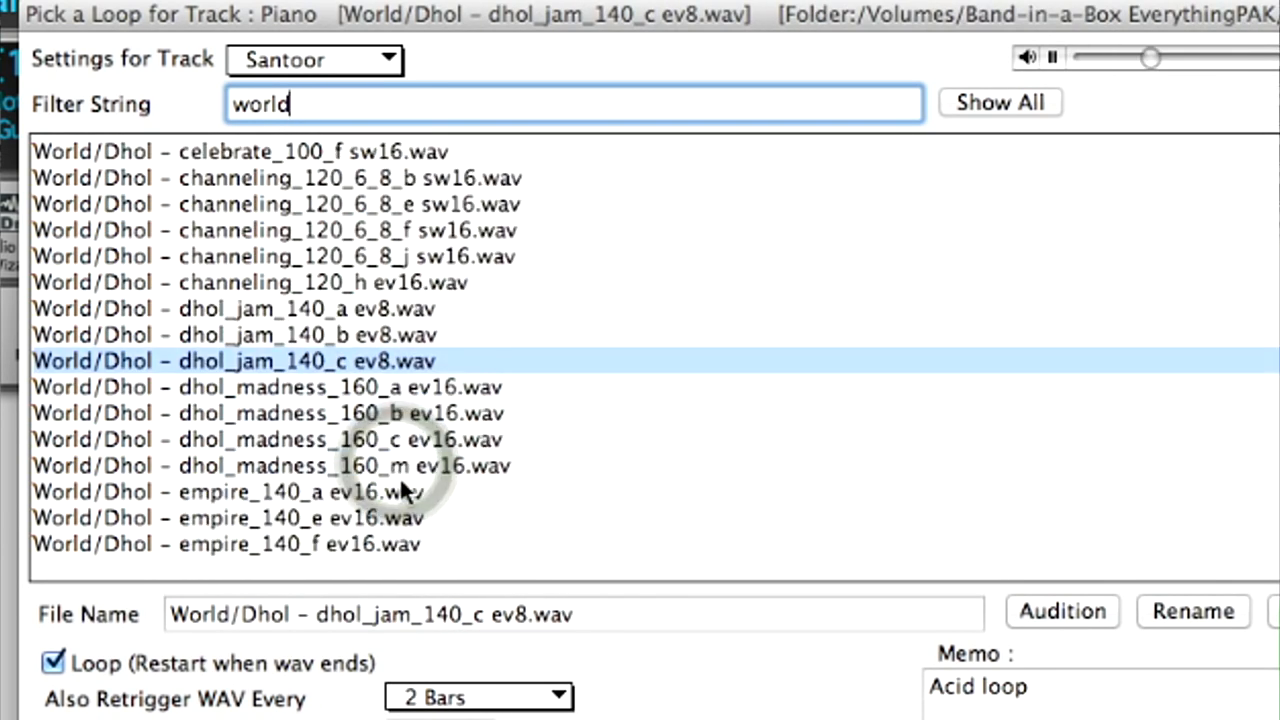
left_click(403, 491)
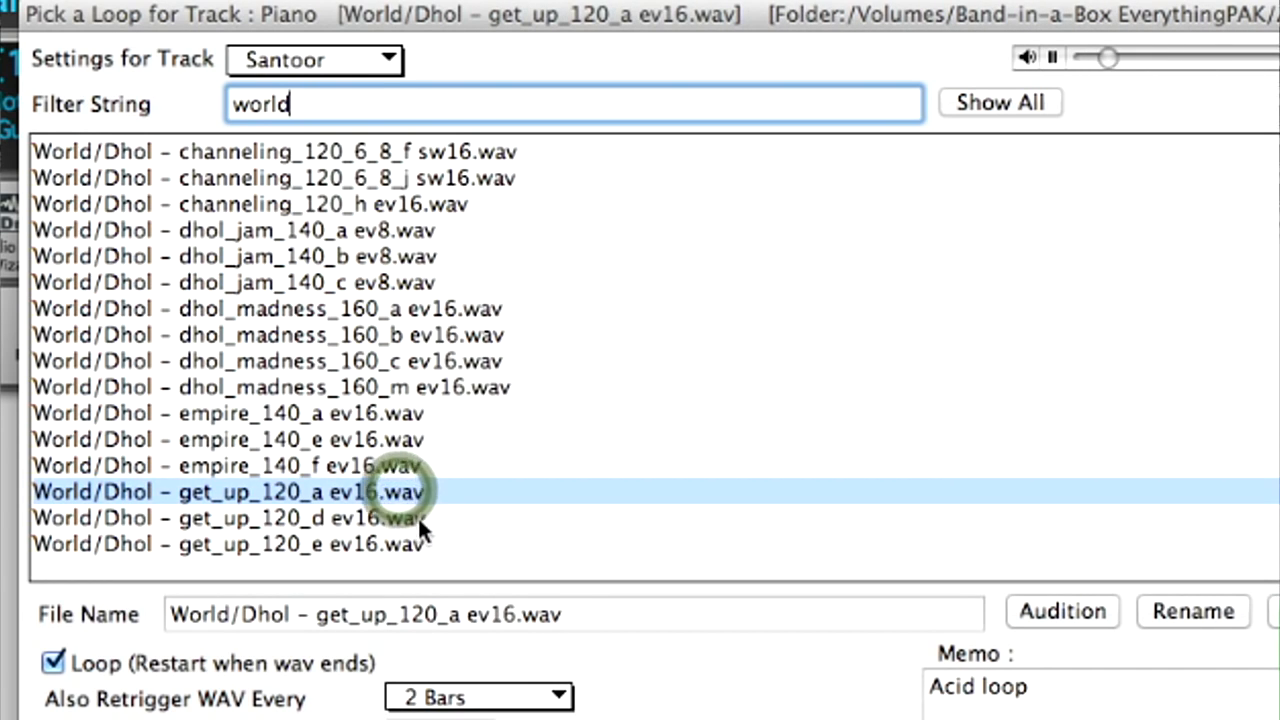
scroll(417, 515, "down", 5)
left_click(398, 466)
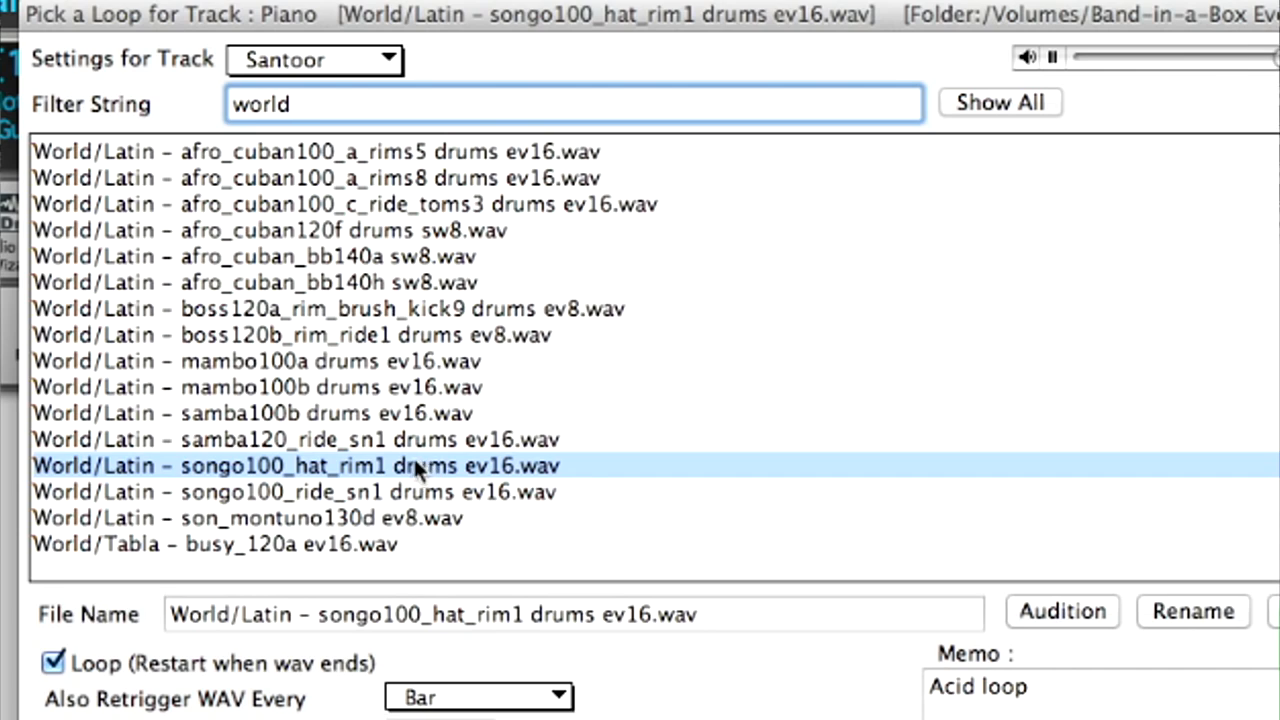
- Filter the loops by "metronome" and audition the jazz swing_168c_hats1 and swing_168t_hats loops plus the rock love_drums90_verse_snares7 loop
key("BackSpace")
key("BackSpace")
key("BackSpace")
key("BackSpace")
key("BackSpace")
type("metronome")
left_click(360, 256)
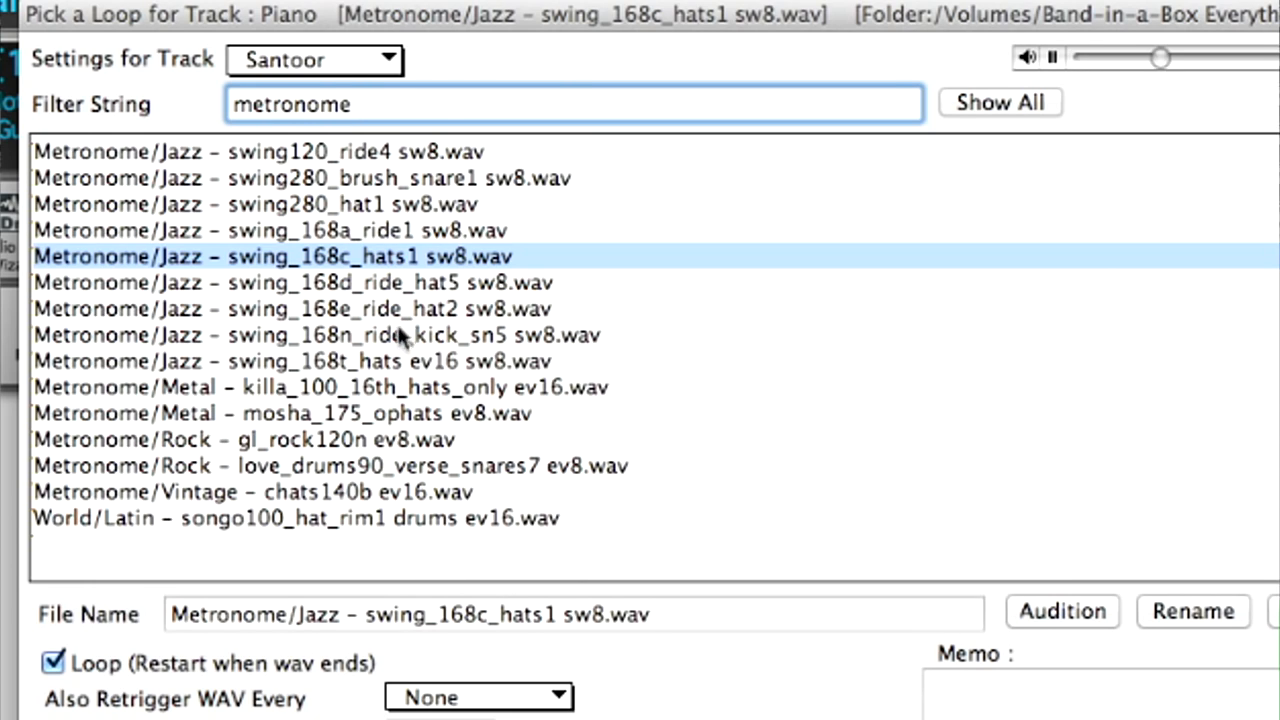
left_click(408, 362)
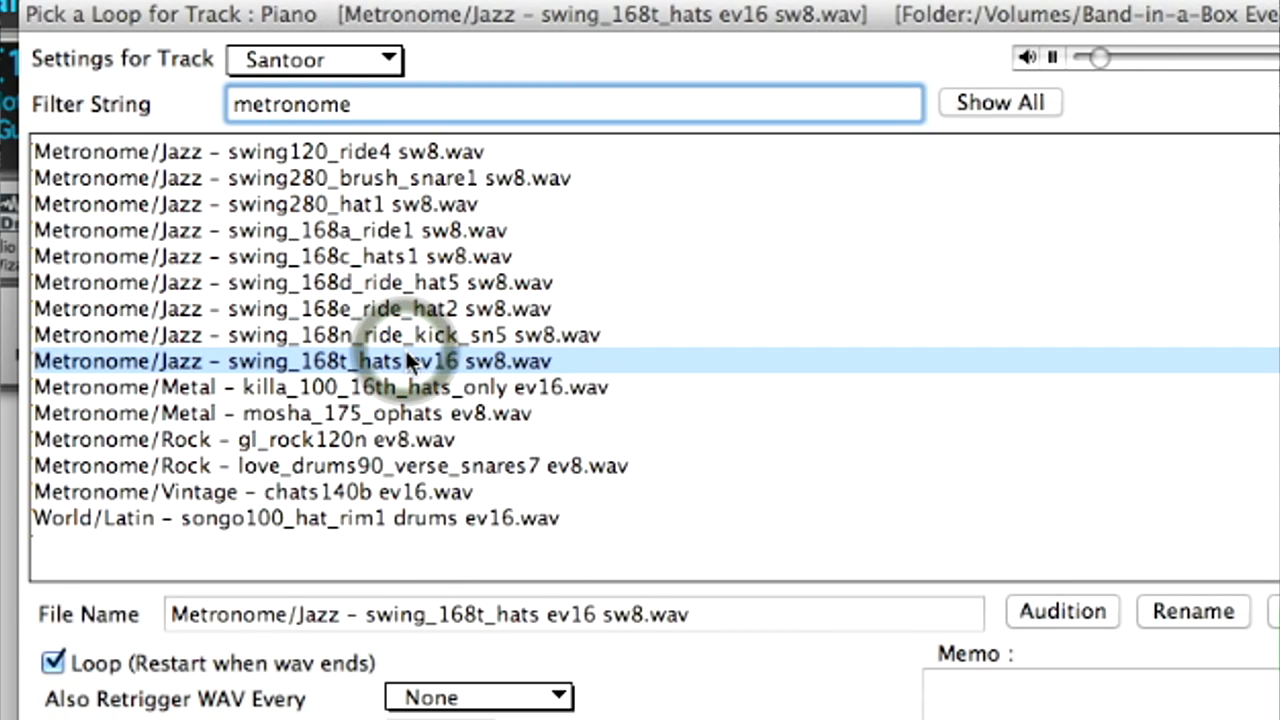
left_click(400, 465)
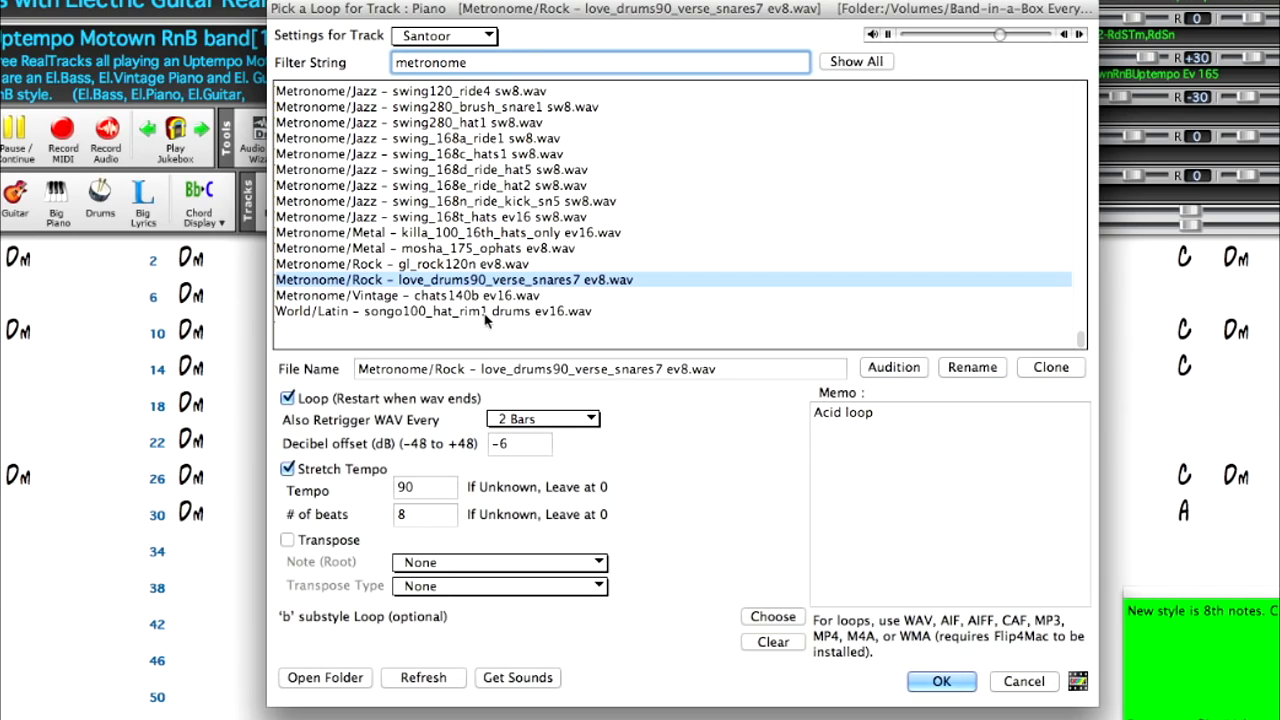
- Audition the songo100_hat_rim1 and swing120_ride4 loops, and open the help video for the loop picker
left_click(486, 314)
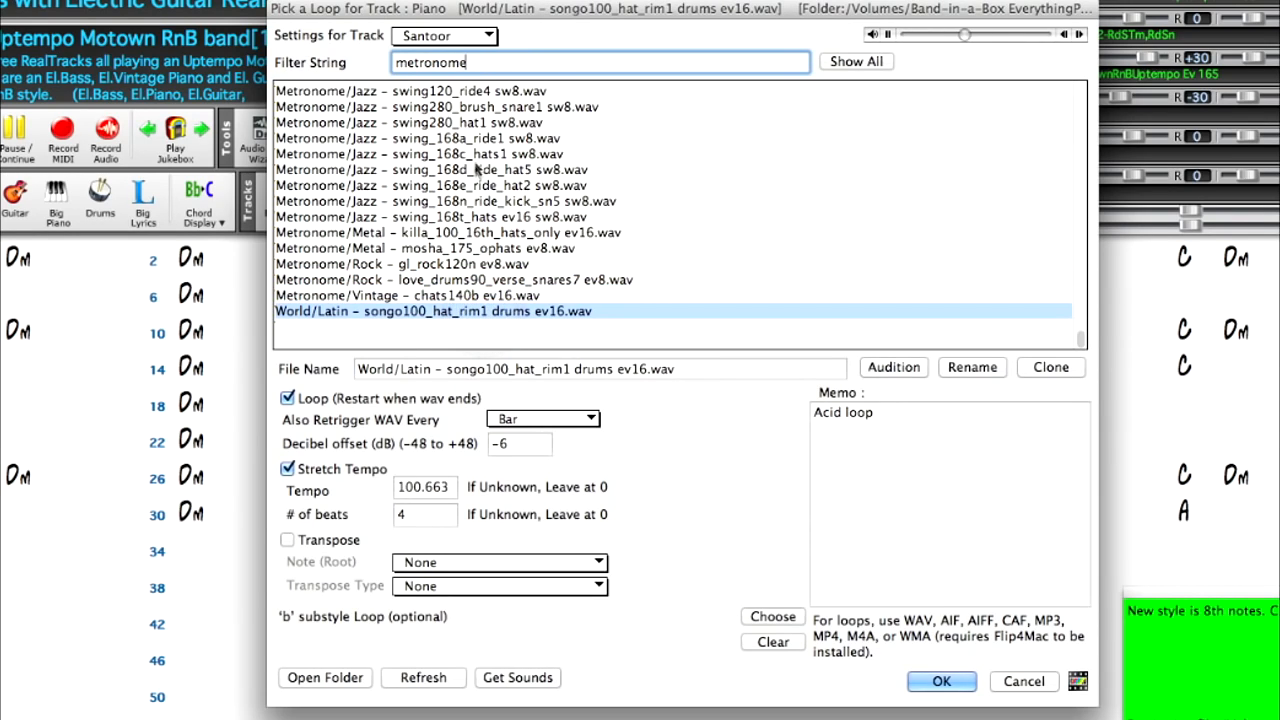
left_click(500, 90)
left_click(888, 34)
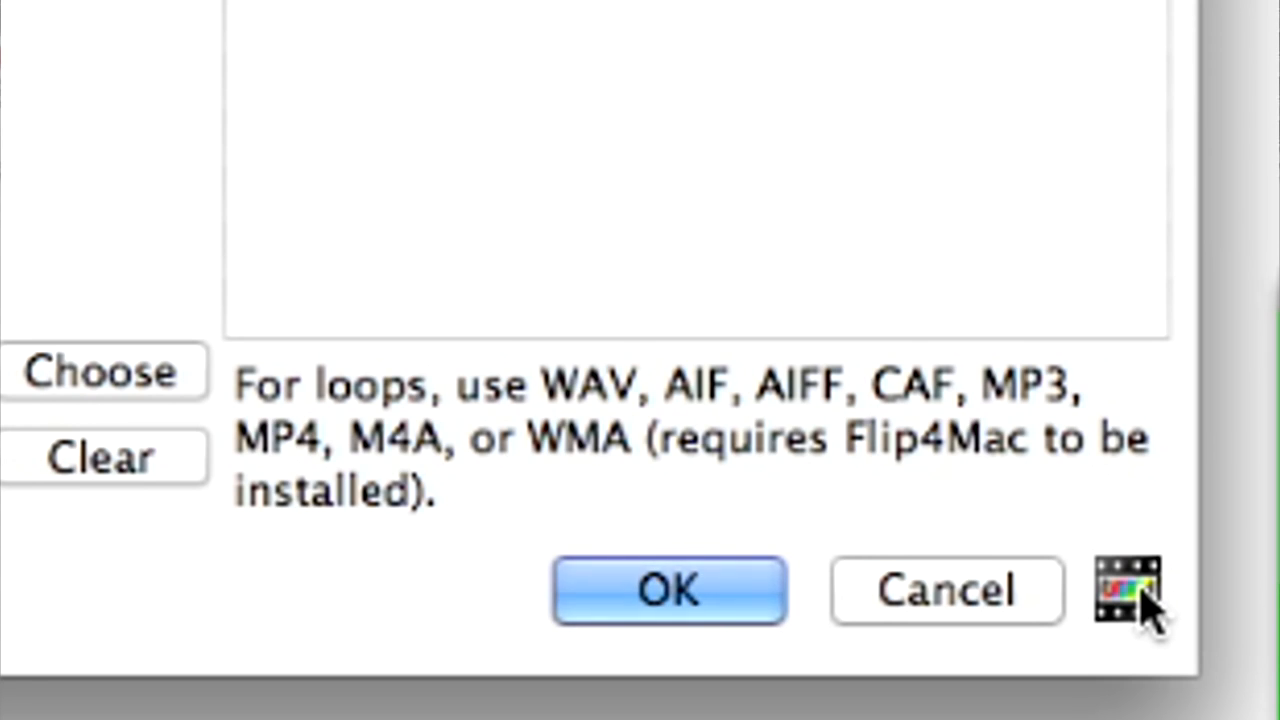
left_click(1141, 590)
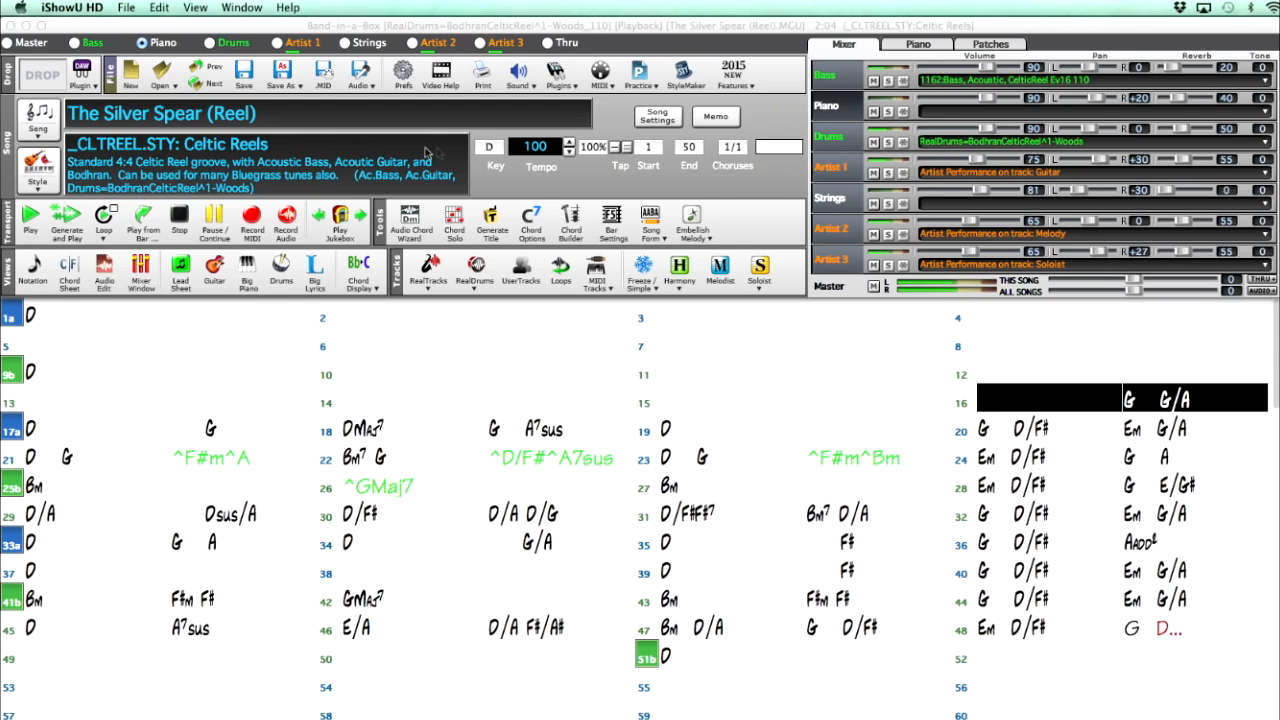
- Show the Artist 2 melody track of The Silver Spear (Reel) in Notation with 2 bars per screen
left_click(33, 268)
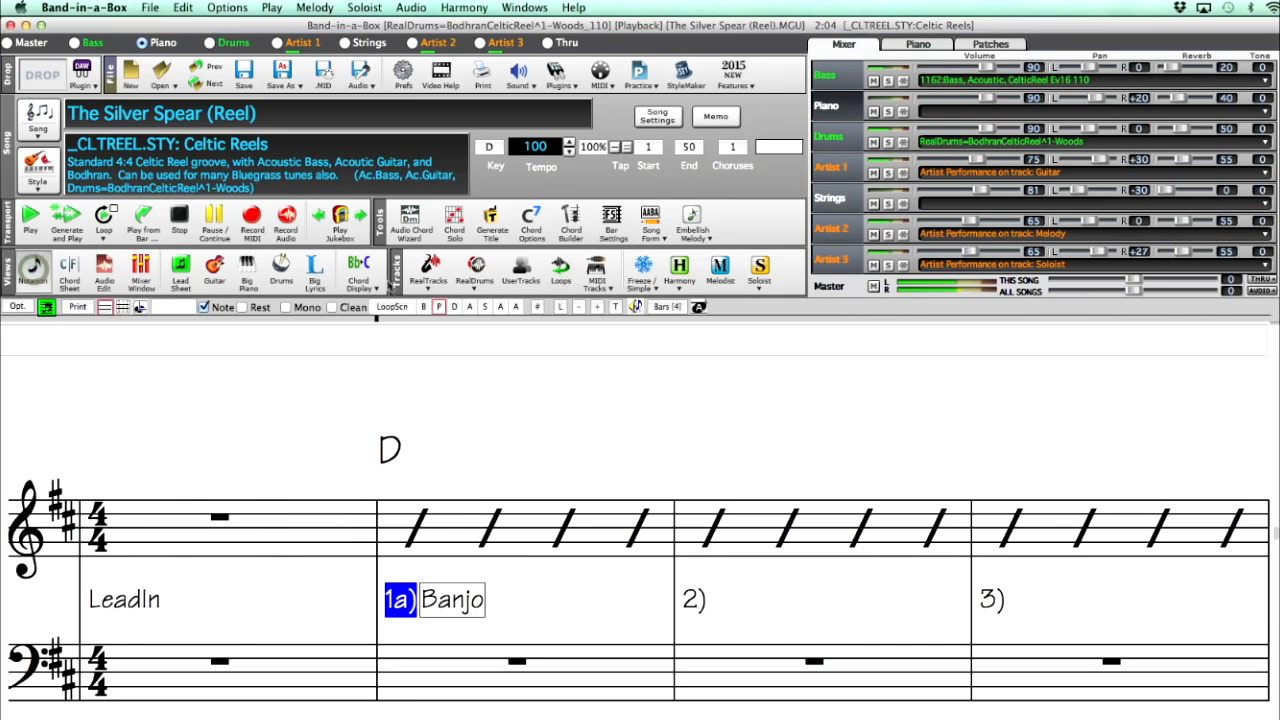
left_click(501, 307)
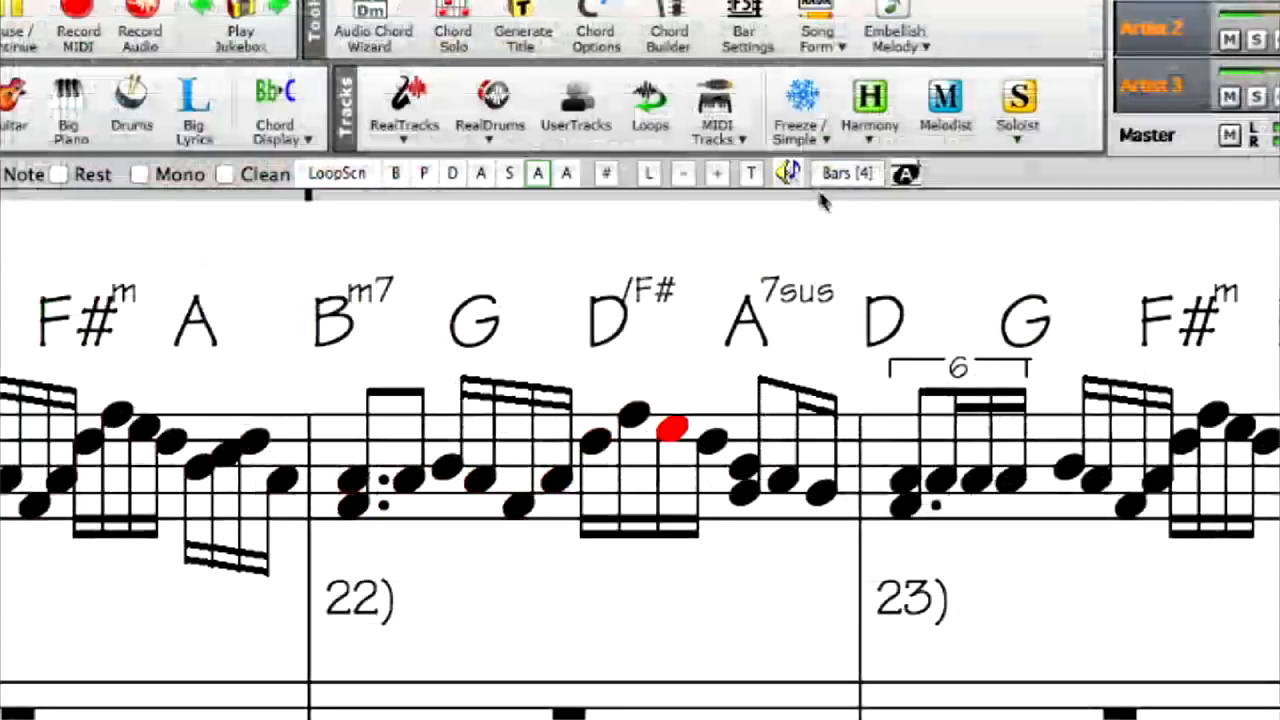
left_click(840, 175)
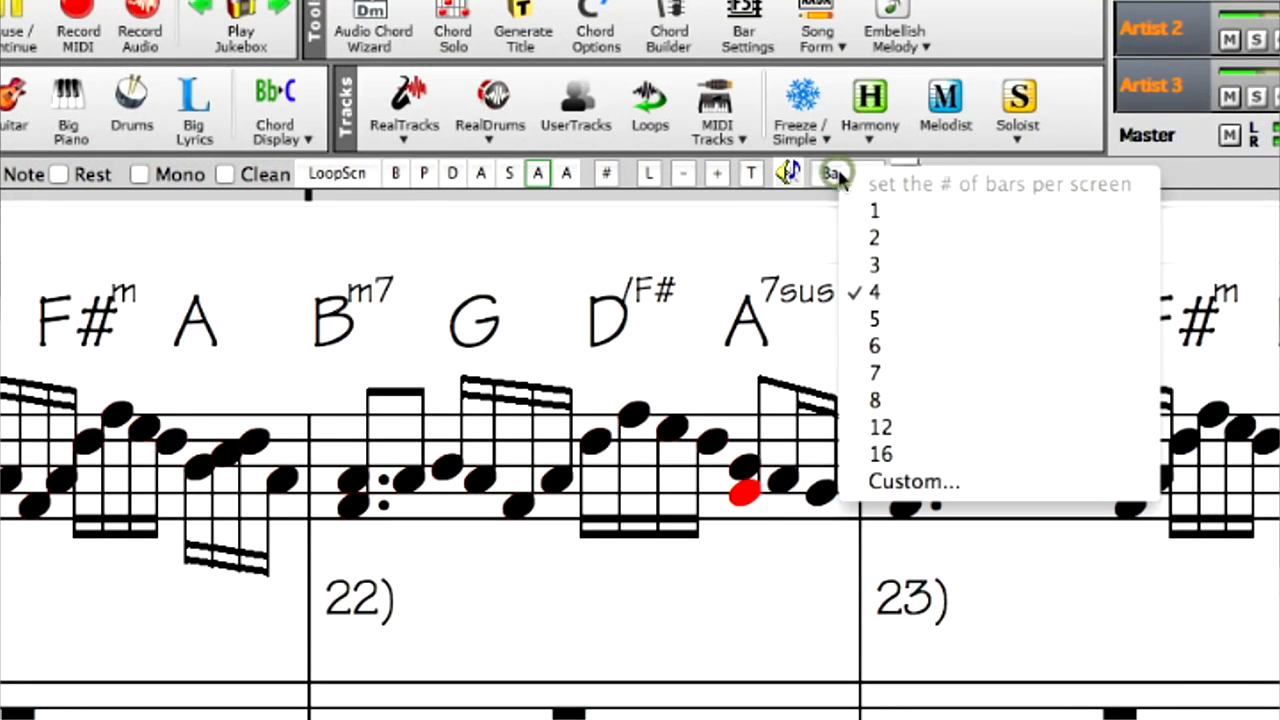
left_click(877, 237)
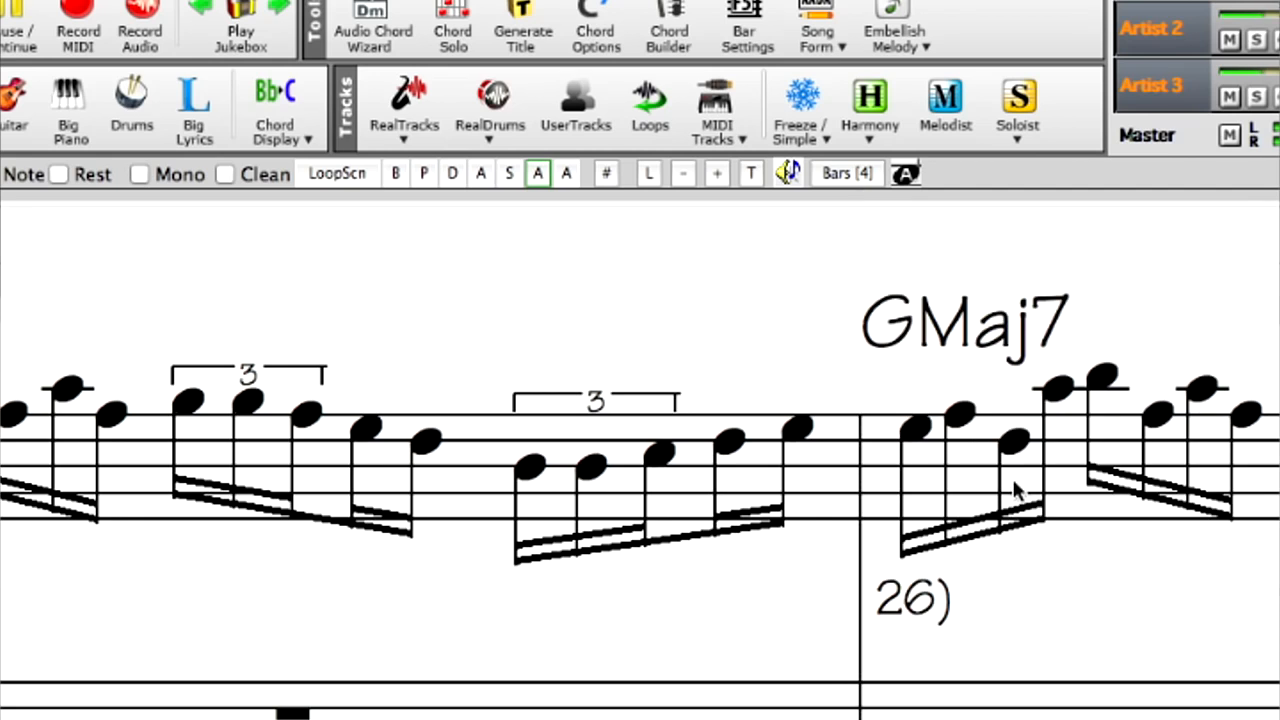
- Turn the note names in the noteheads on and off again, and set the notation to 4 bars per screen
left_click(905, 174)
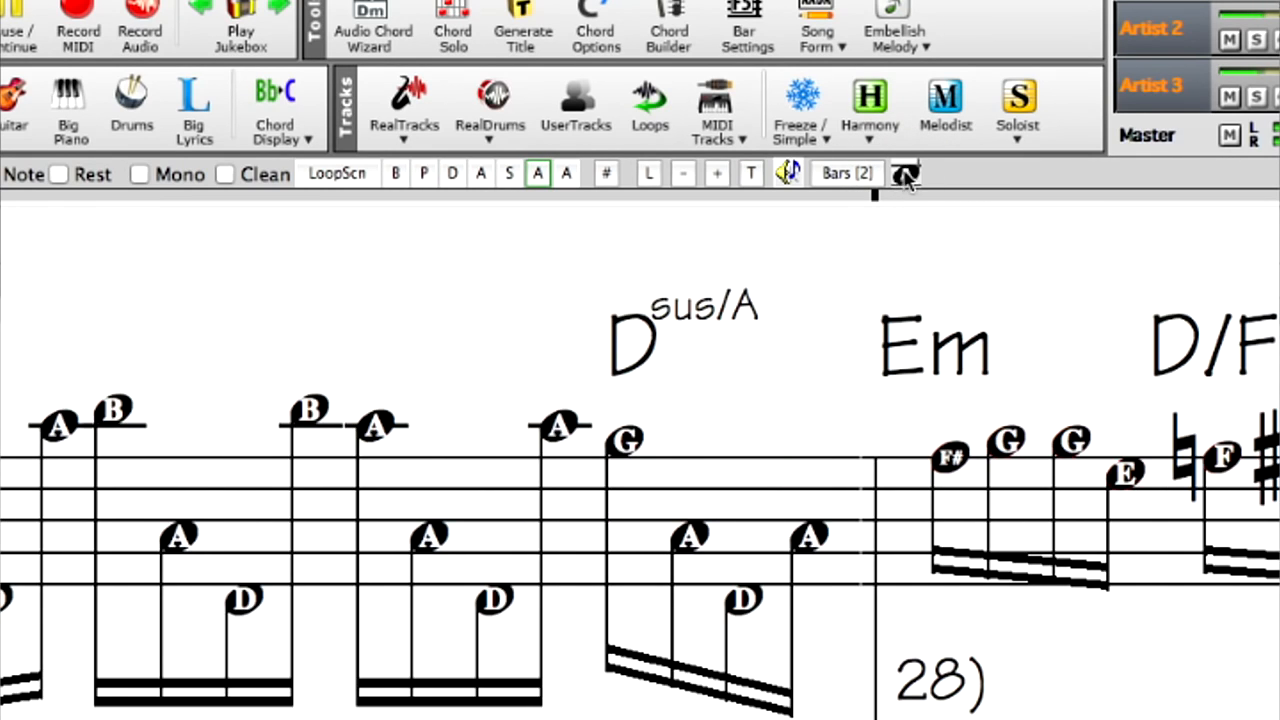
left_click(906, 175)
left_click(860, 174)
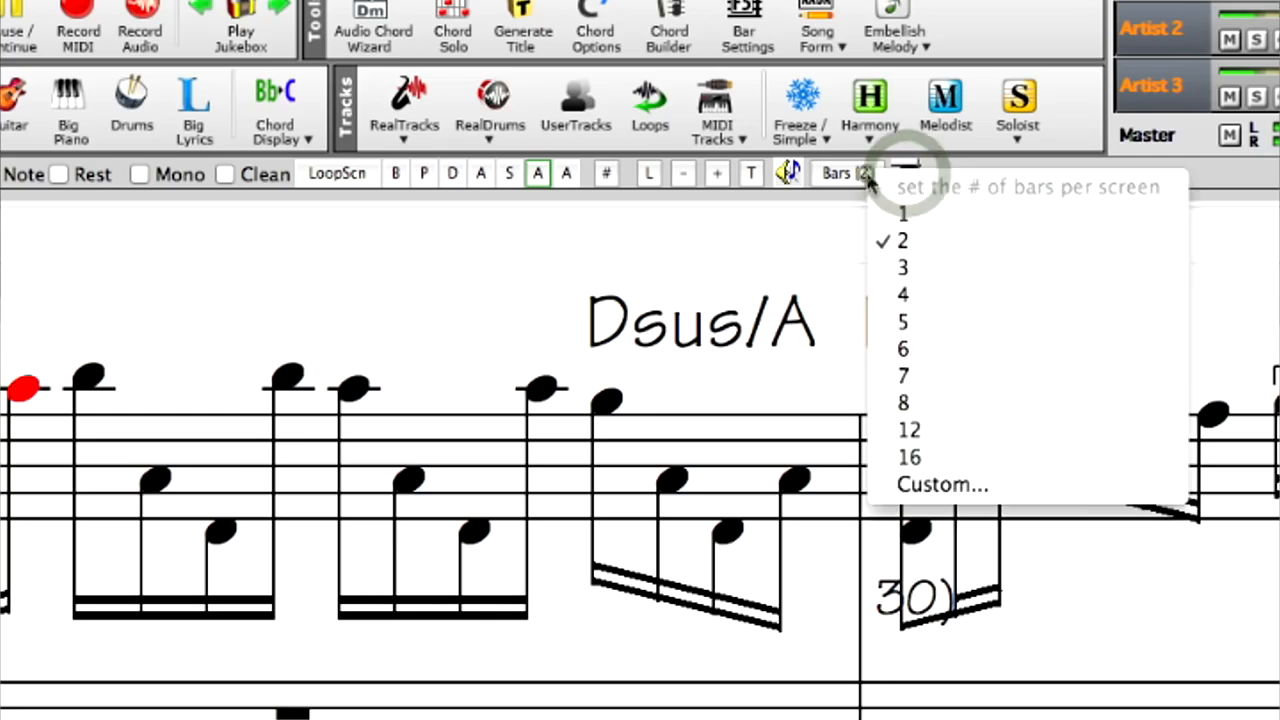
left_click(898, 294)
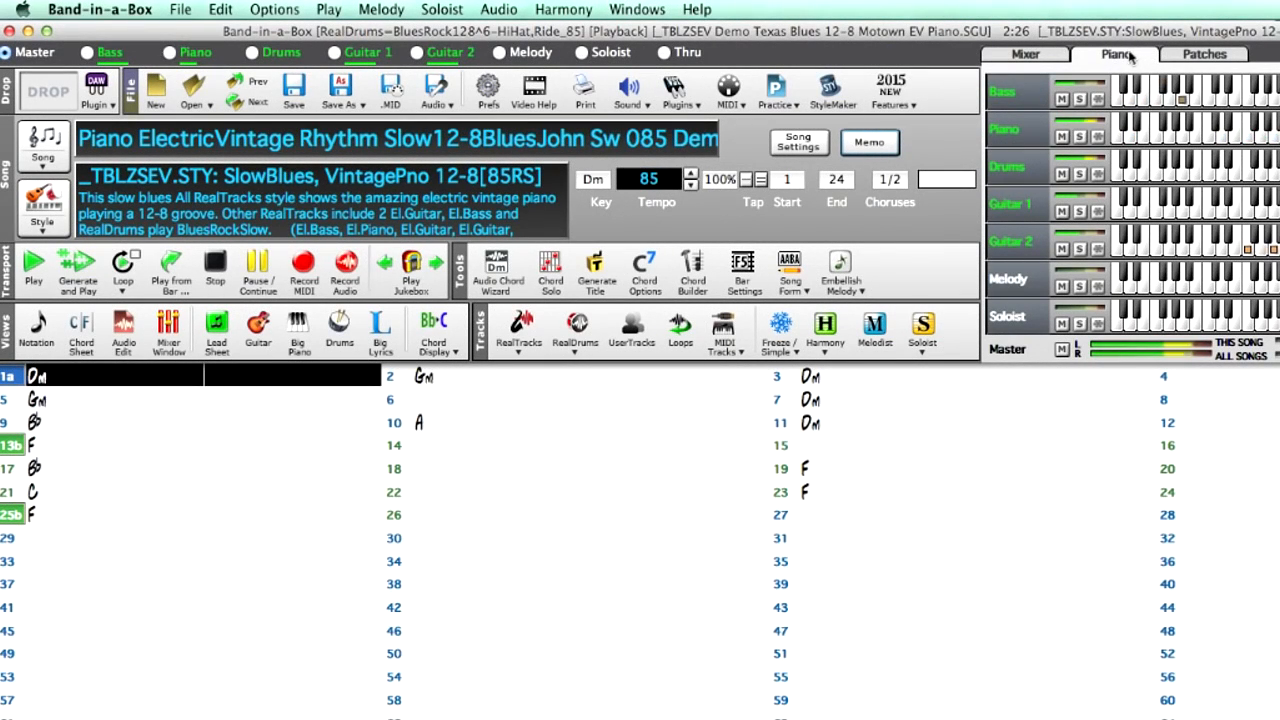
- Show the mixer tracks and set up a chord sheet video export at 720p: 1280x720 with the Auto codec
left_click(1031, 60)
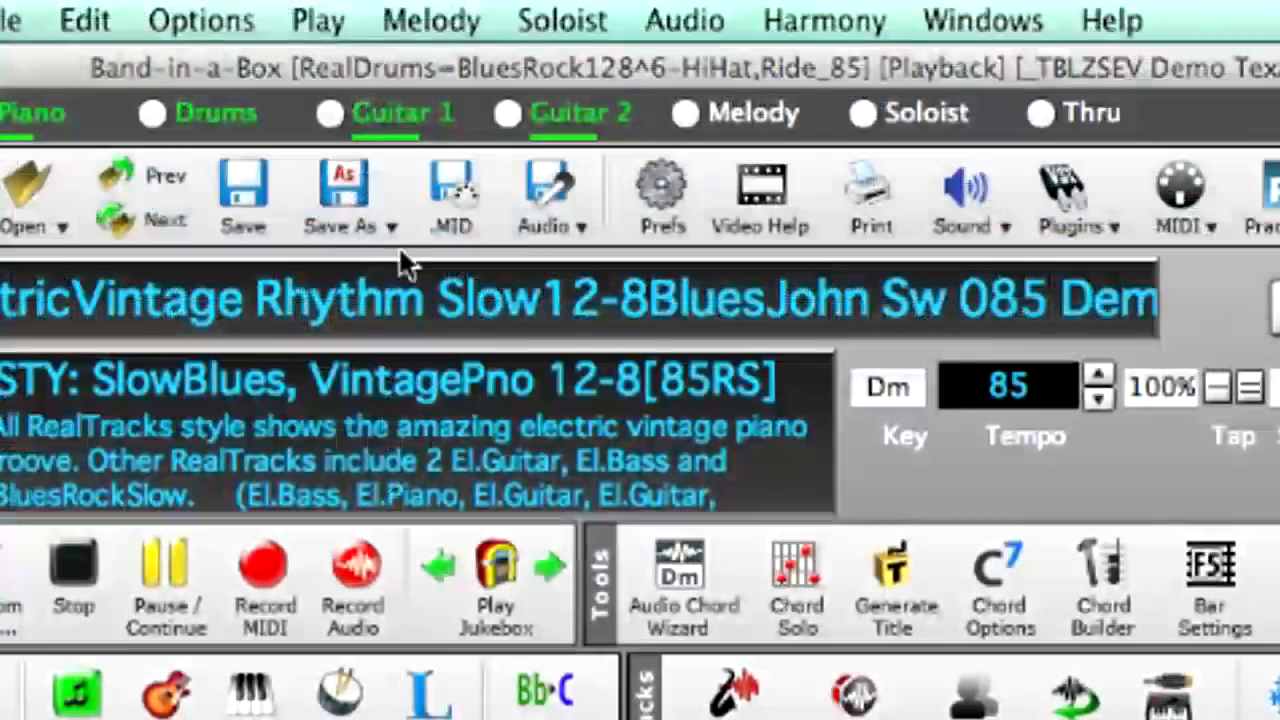
left_click(362, 104)
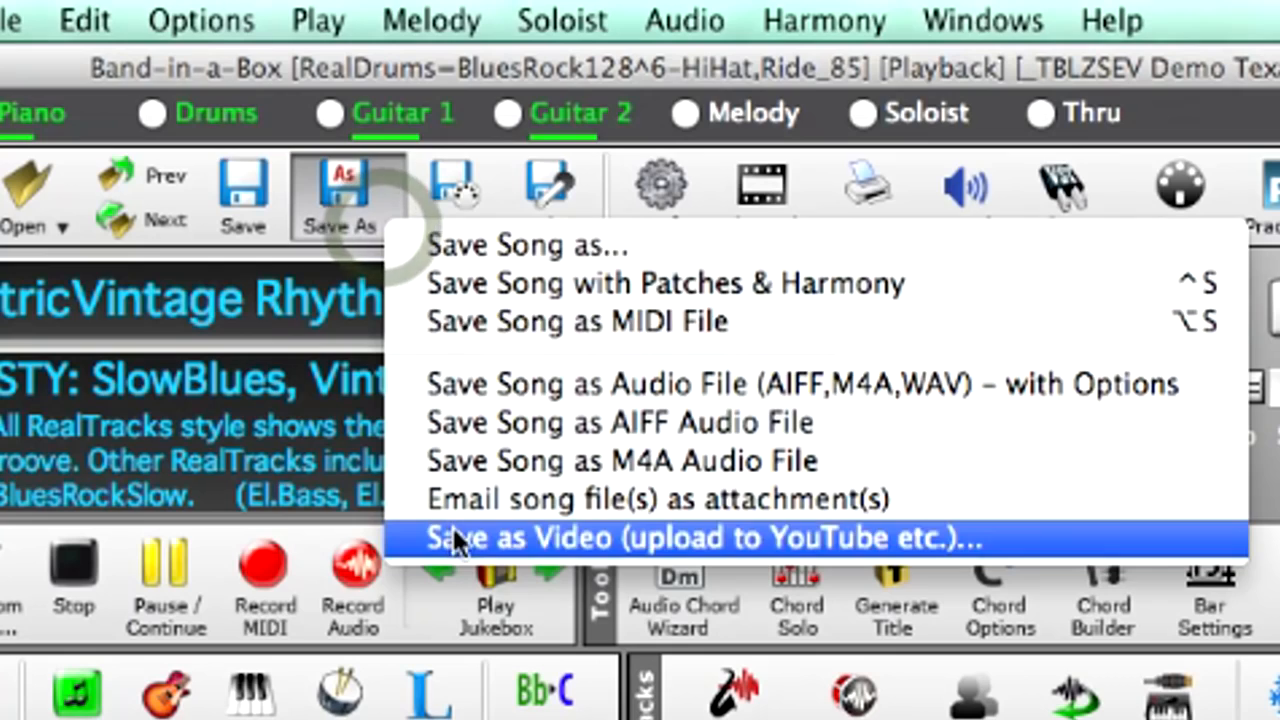
left_click(760, 540)
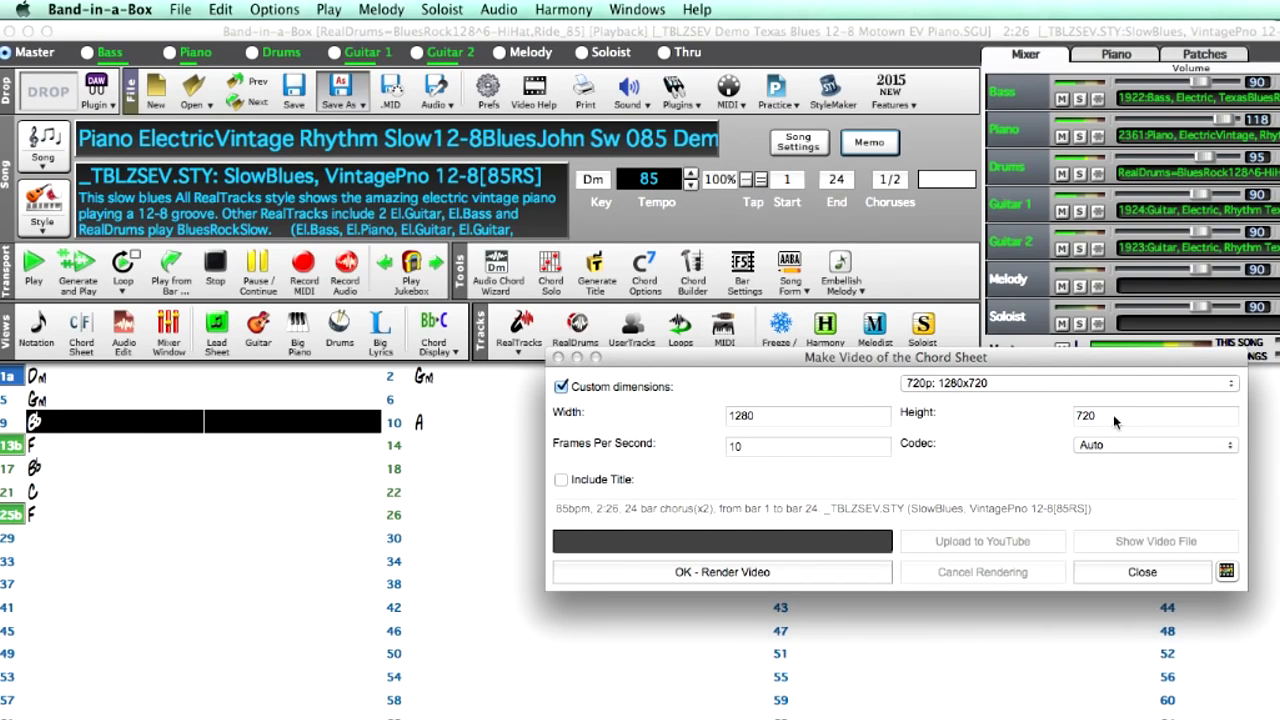
left_click(1087, 384)
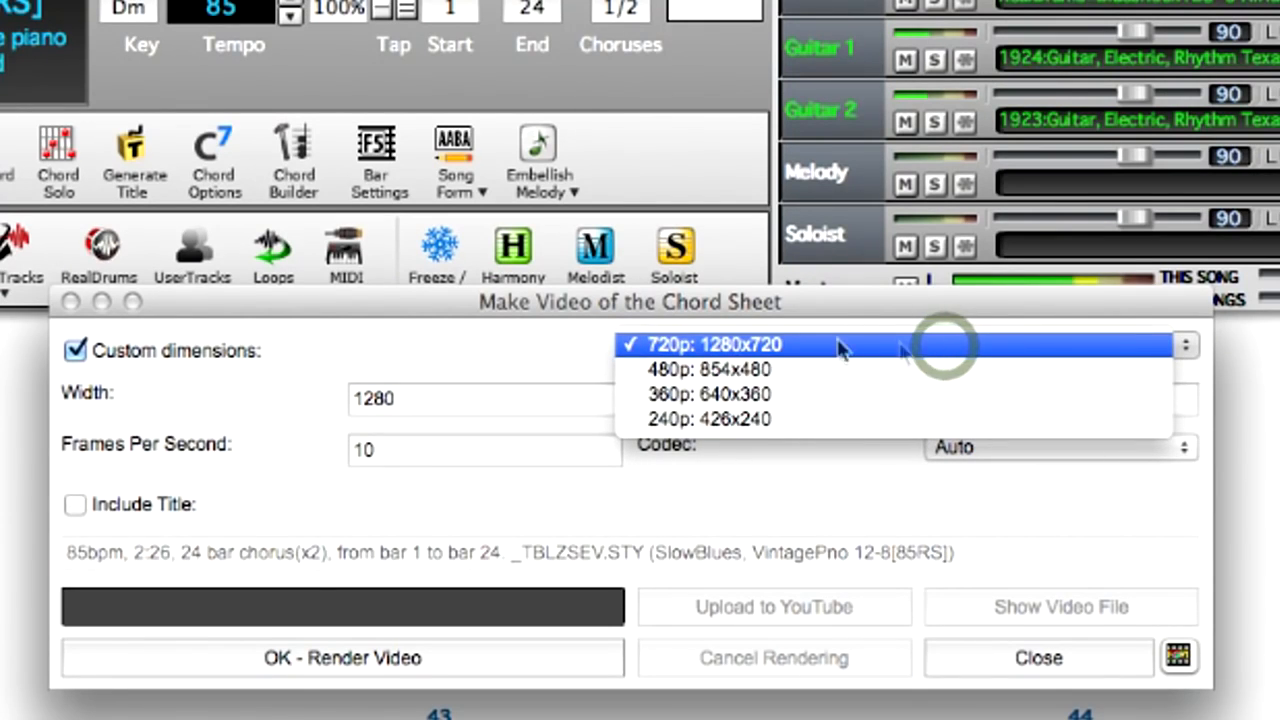
left_click(772, 350)
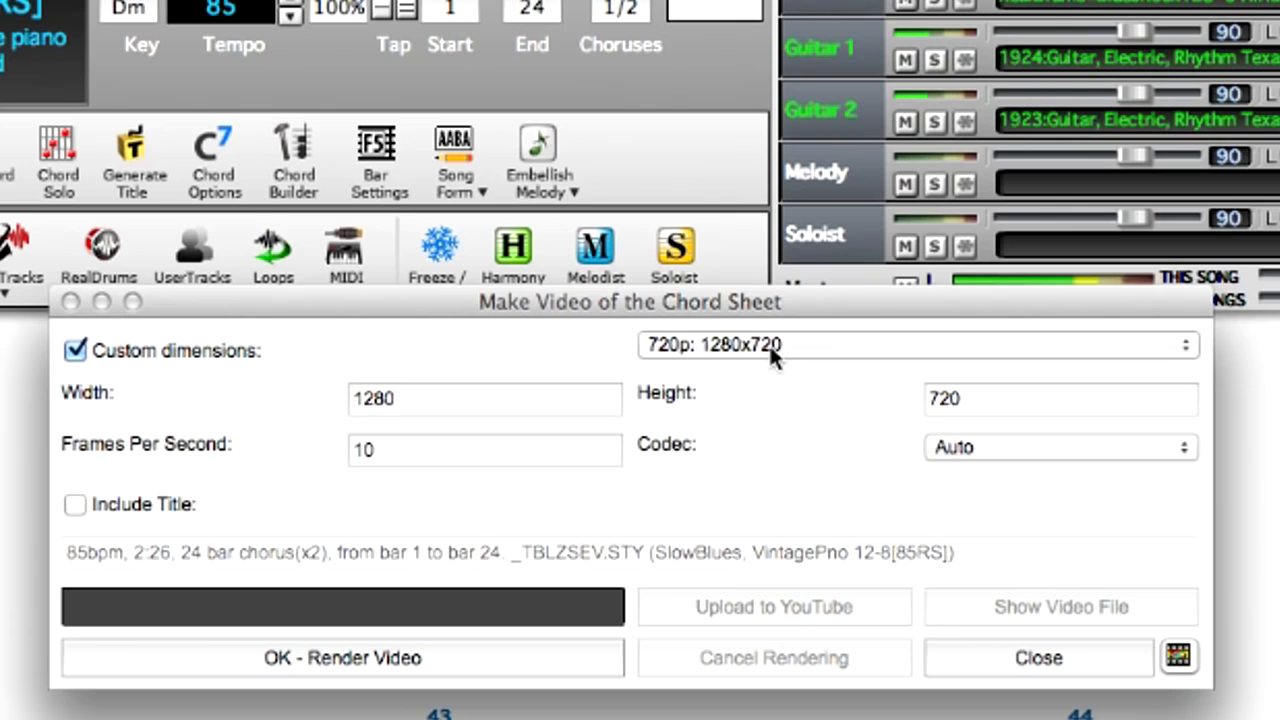
left_click(953, 447)
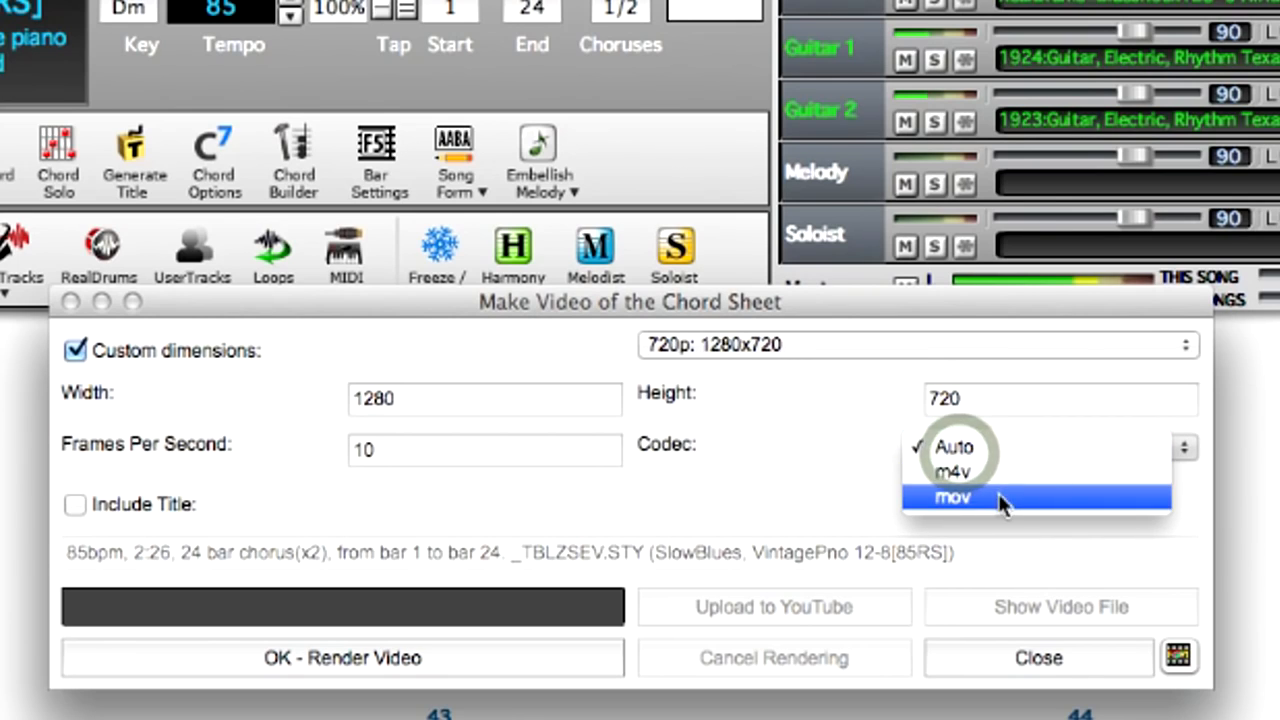
left_click(998, 447)
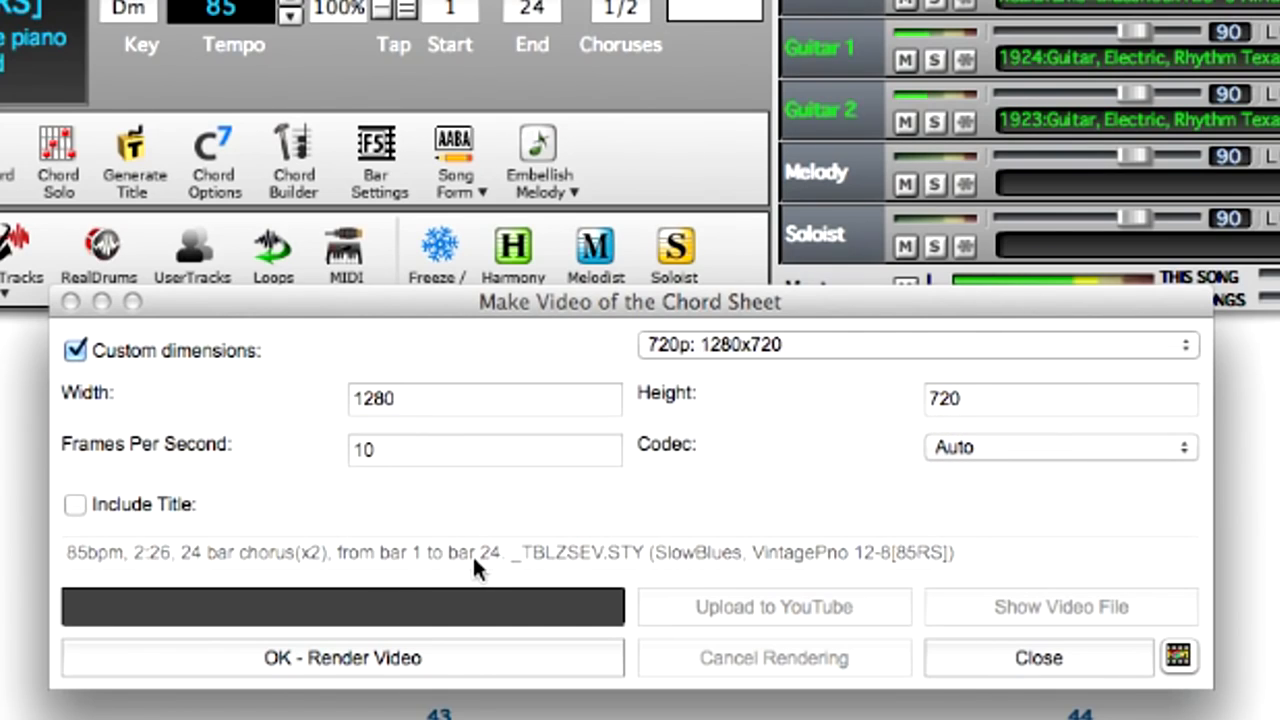
- Include the title "New song to practice!" and render the video as "New song to learn" in the Movies folder
left_click(74, 505)
type("New song to practice!")
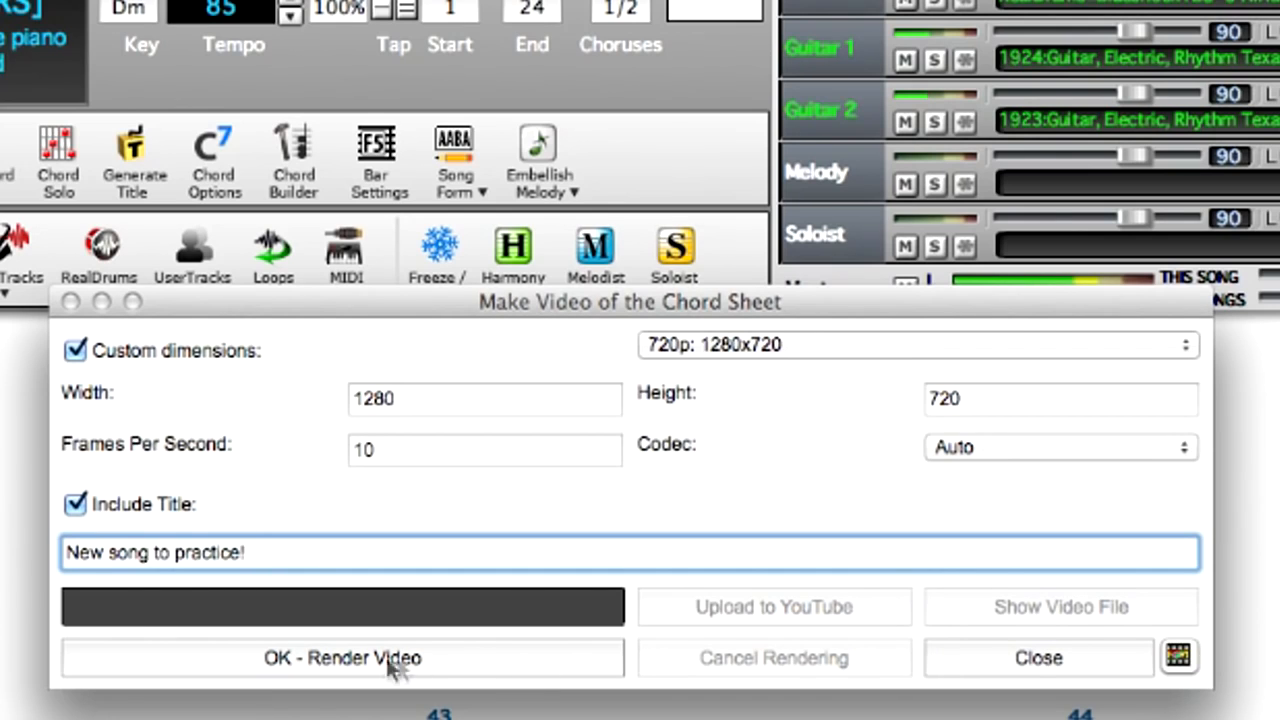
left_click(346, 668)
type("New song to learn")
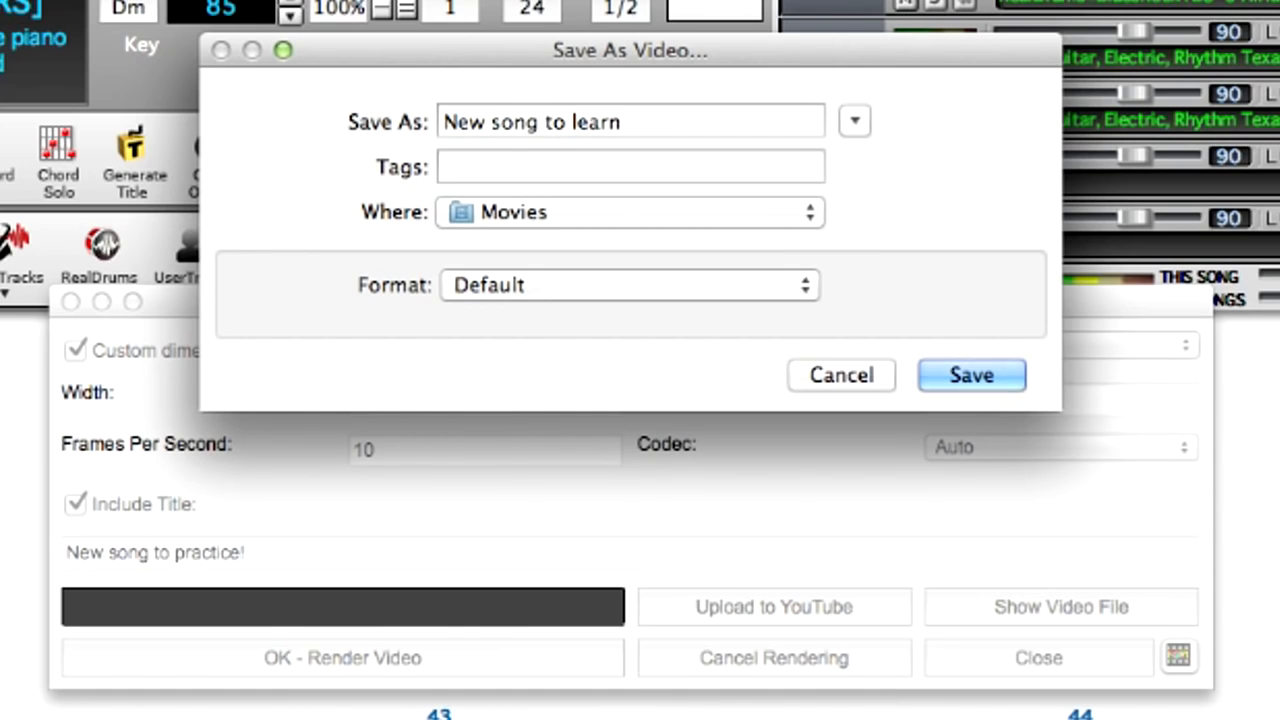
key("Return")
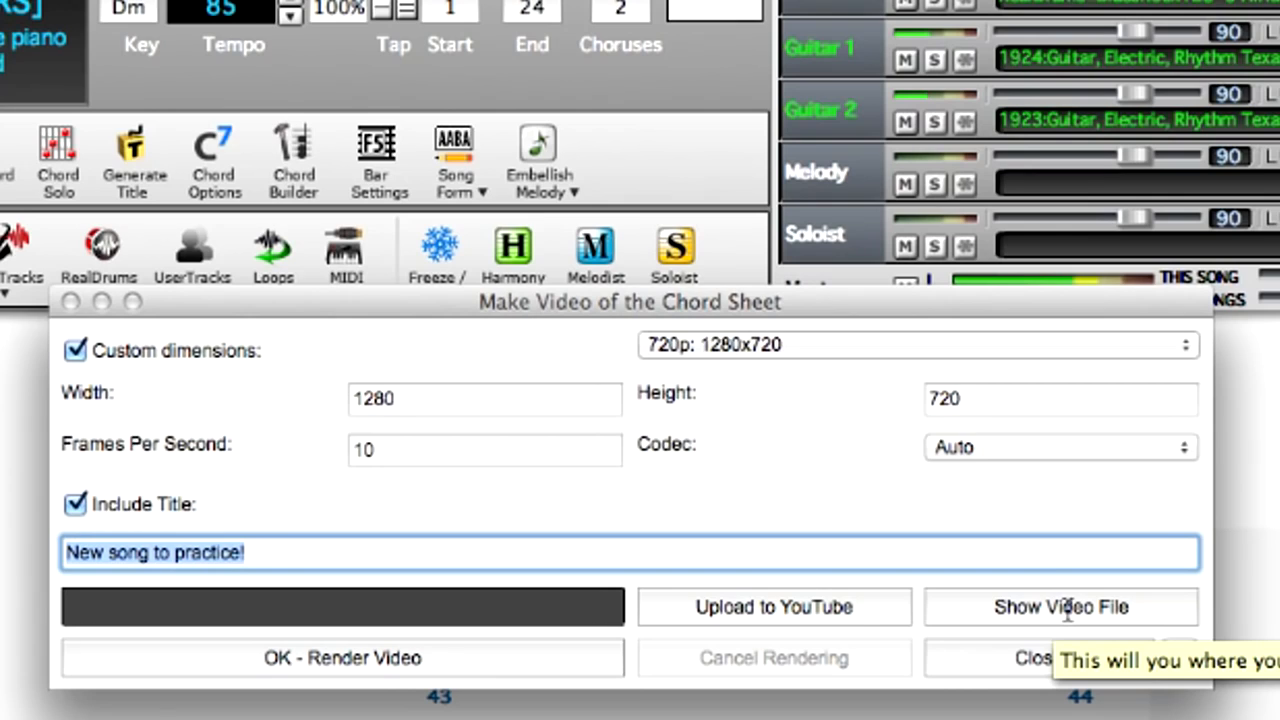
- Upload New song to learn.m4v from the Movies folder to YouTube
left_click(806, 606)
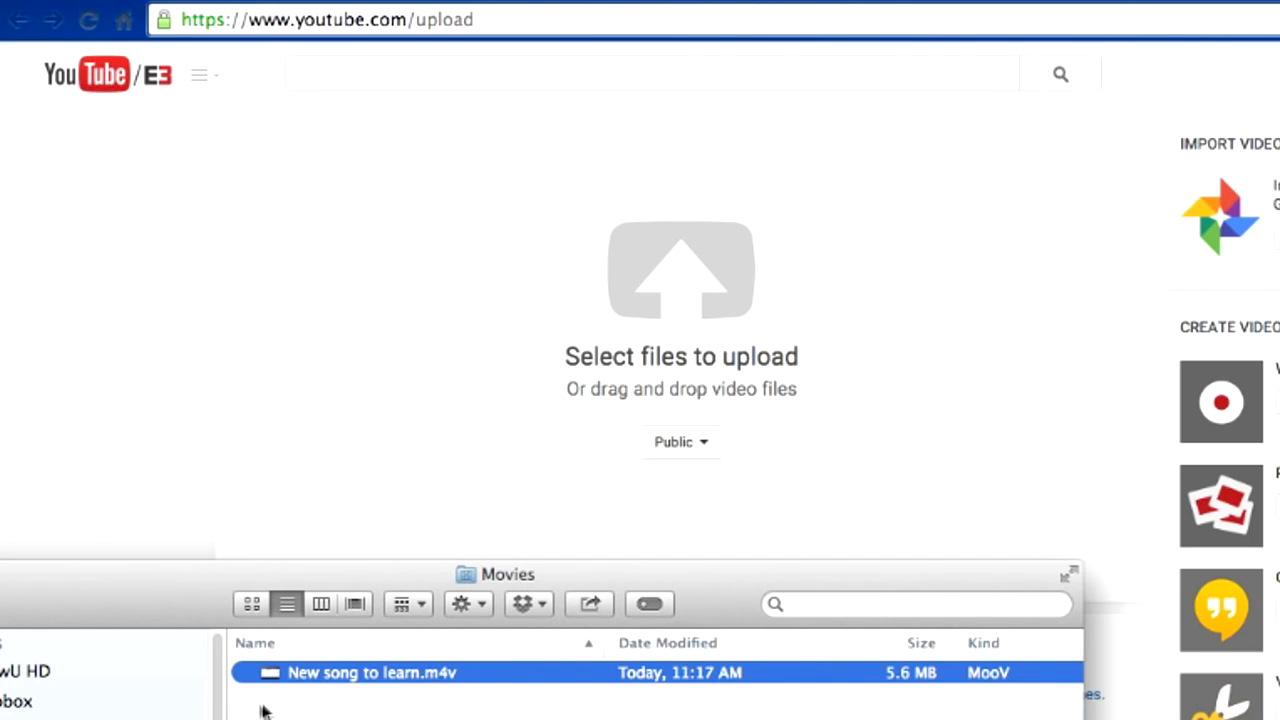
left_click_drag(264, 672, 643, 290)
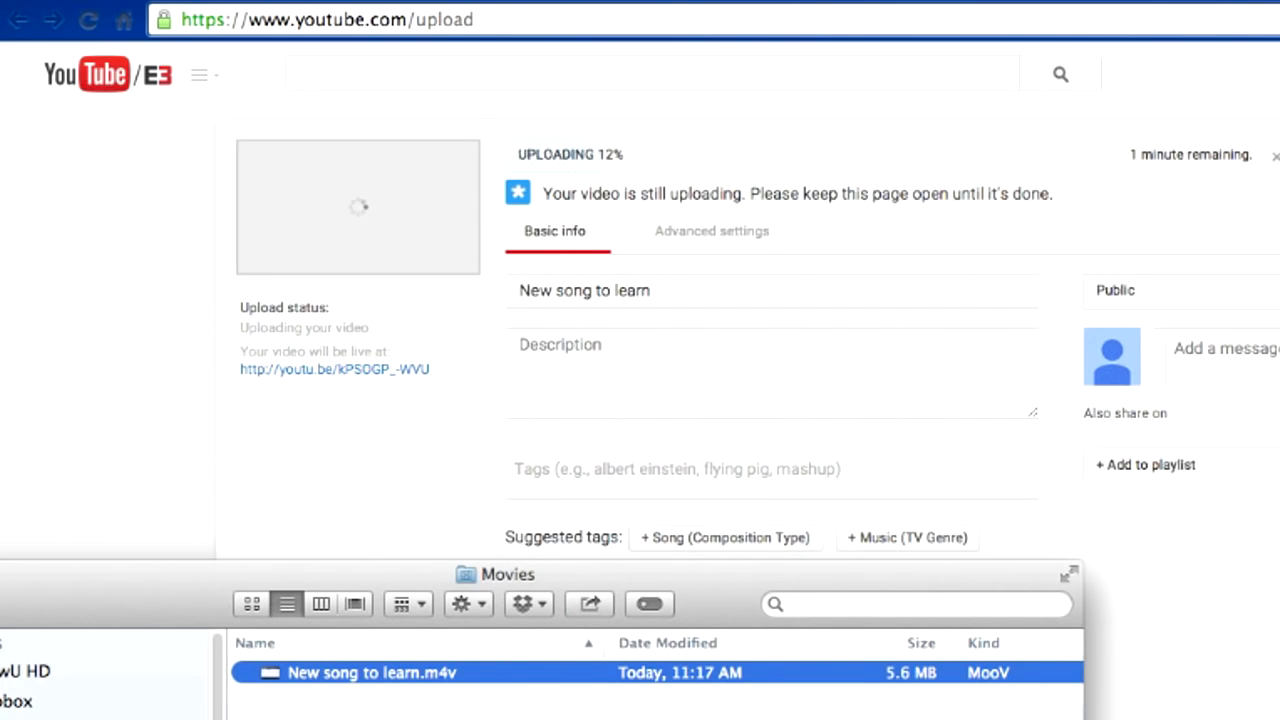
left_click(620, 297)
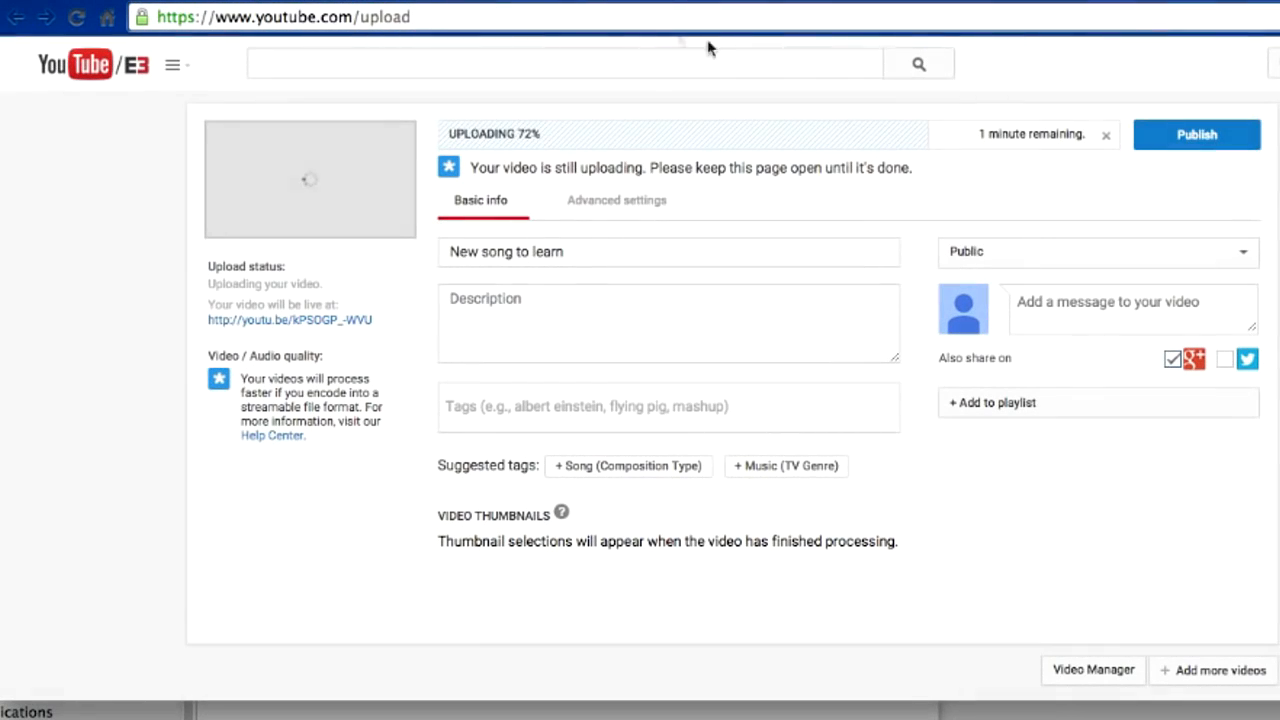
- Publish the uploaded New song to learn video on YouTube, and watch it before pausing playback
left_click(1190, 140)
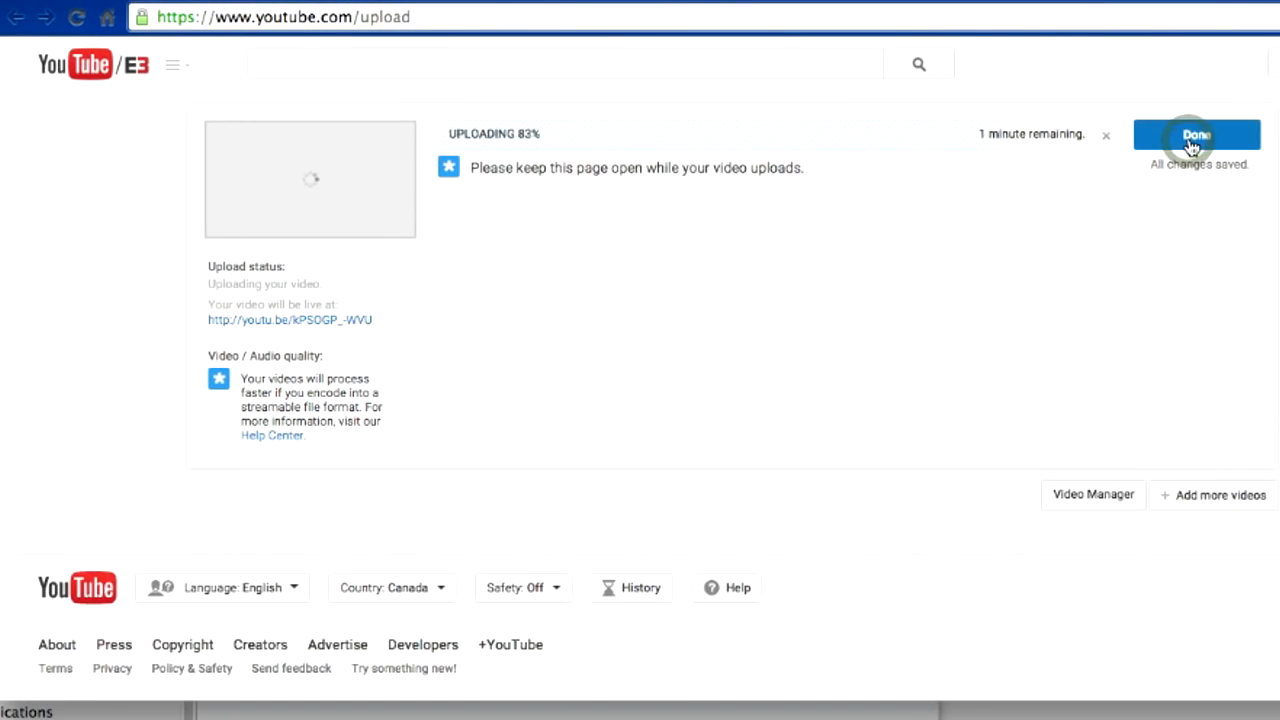
left_click(1190, 145)
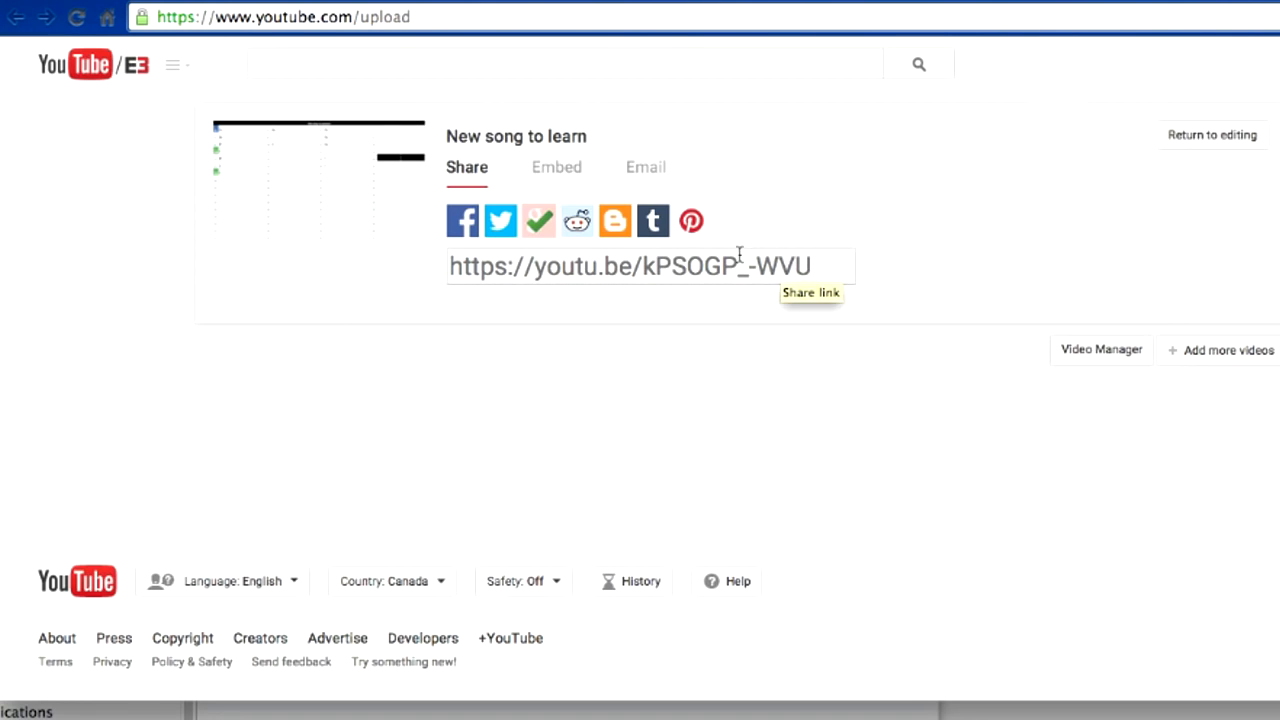
left_click(524, 140)
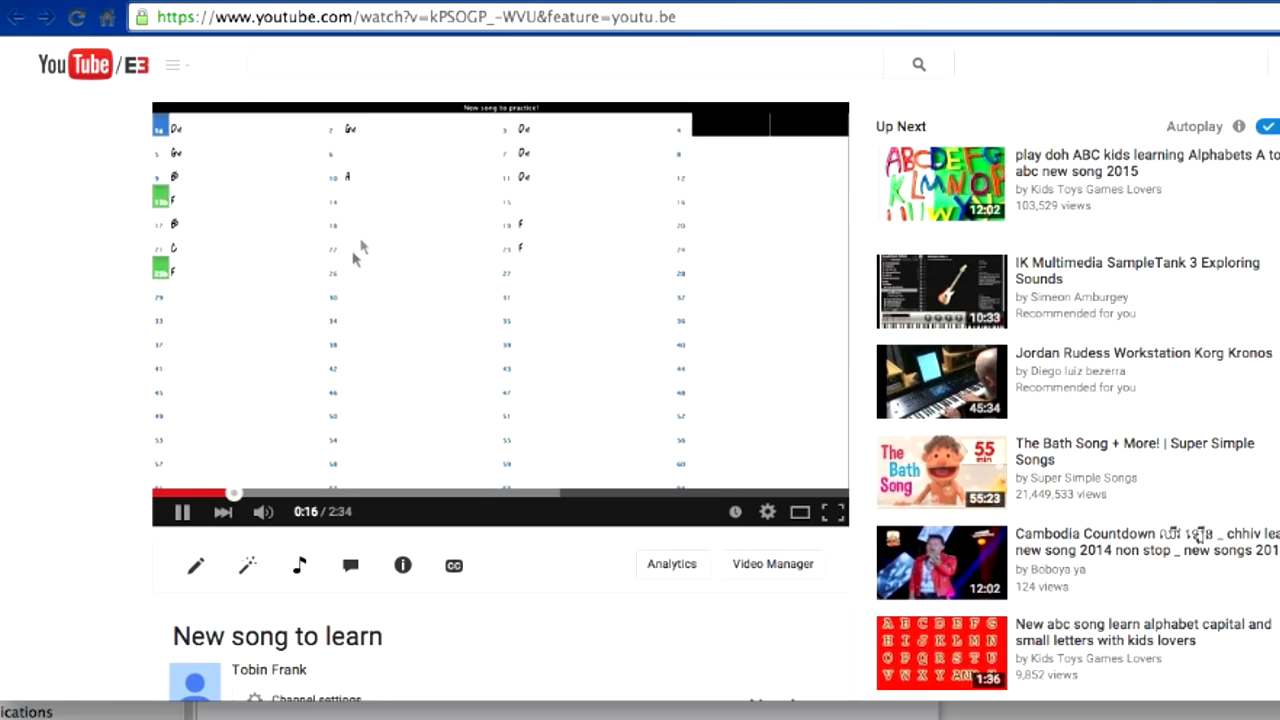
left_click(180, 512)
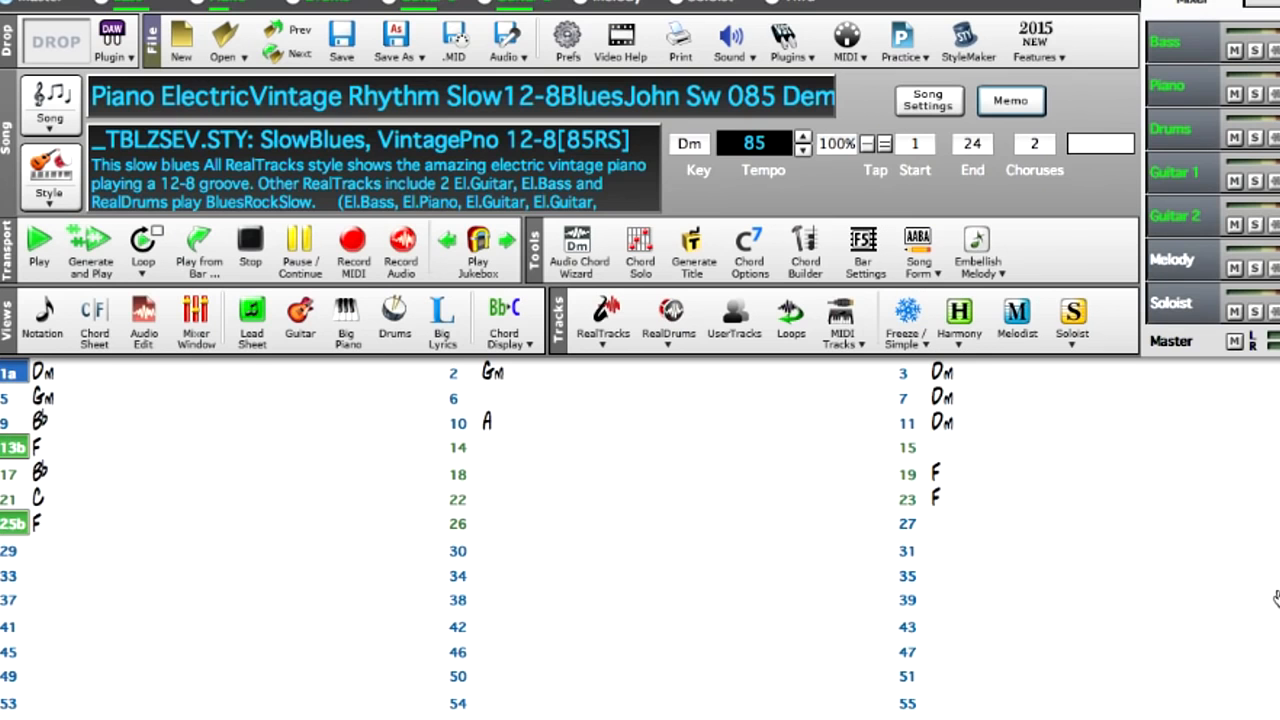
- In Band-in-a-Box, transpose the chord display to Tenor Sax +14 during playback, and stop the song to open its saving options
left_click(102, 379)
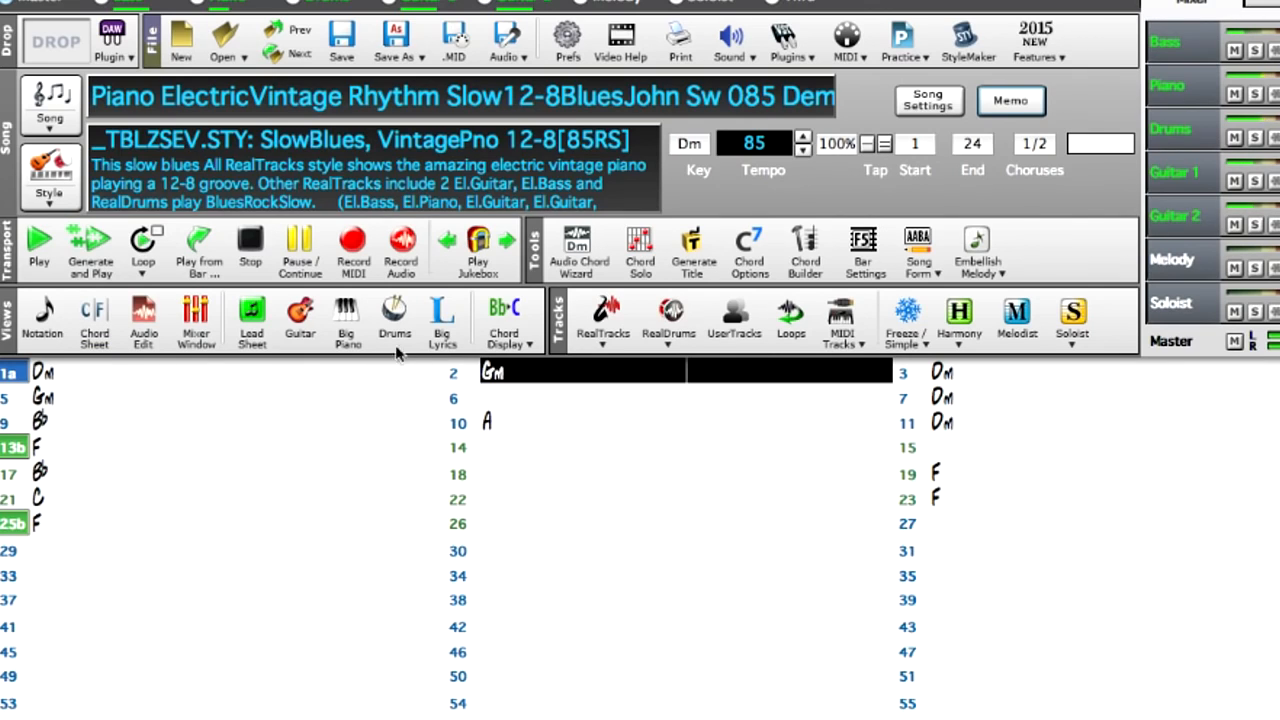
left_click(520, 340)
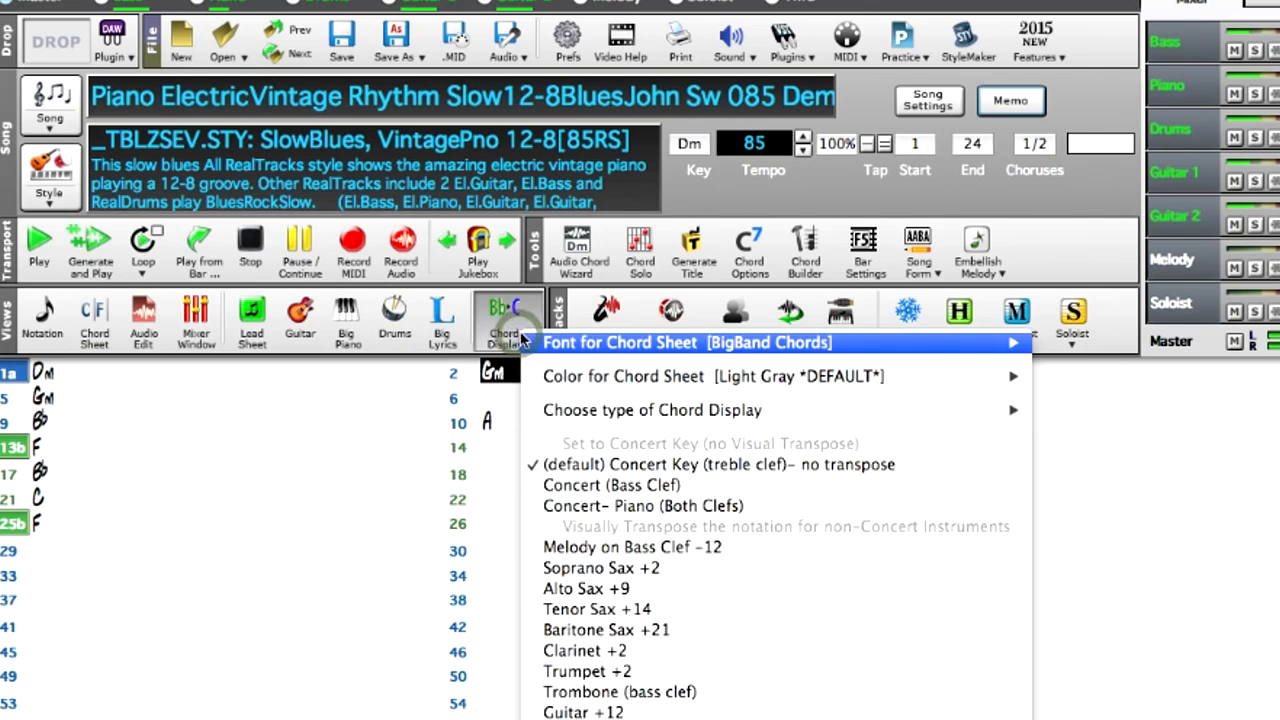
left_click(650, 611)
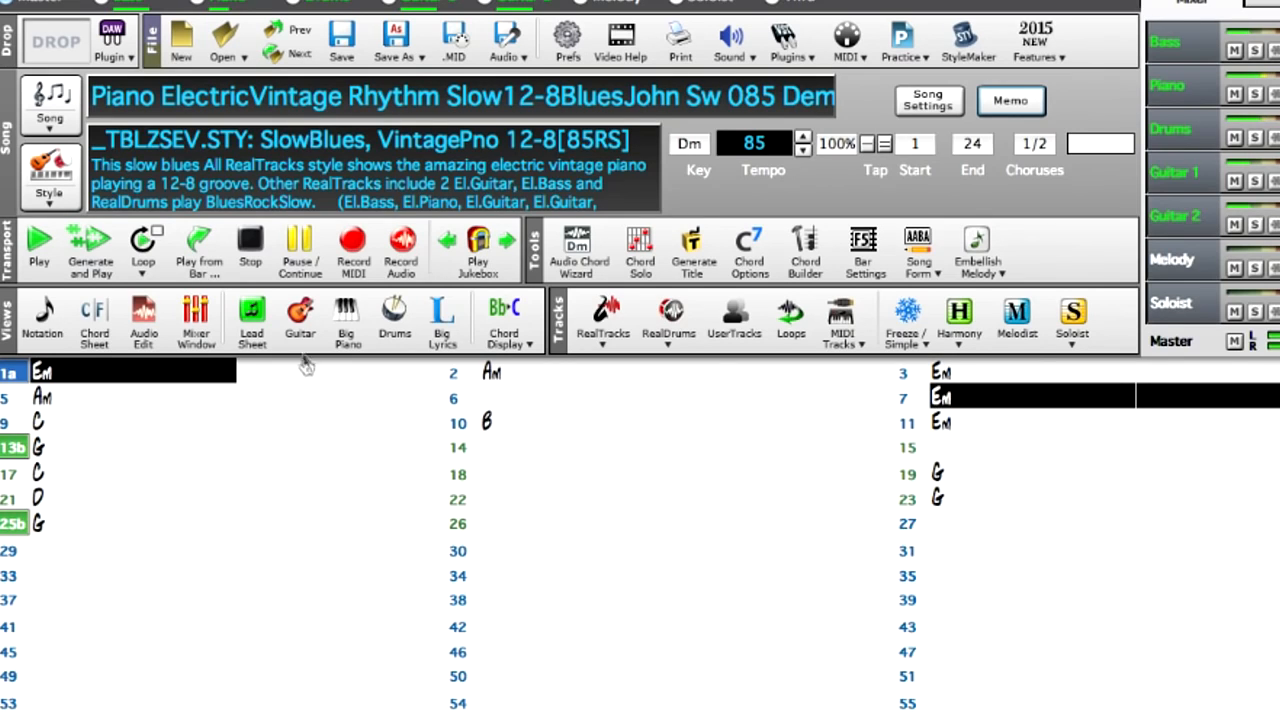
left_click(258, 262)
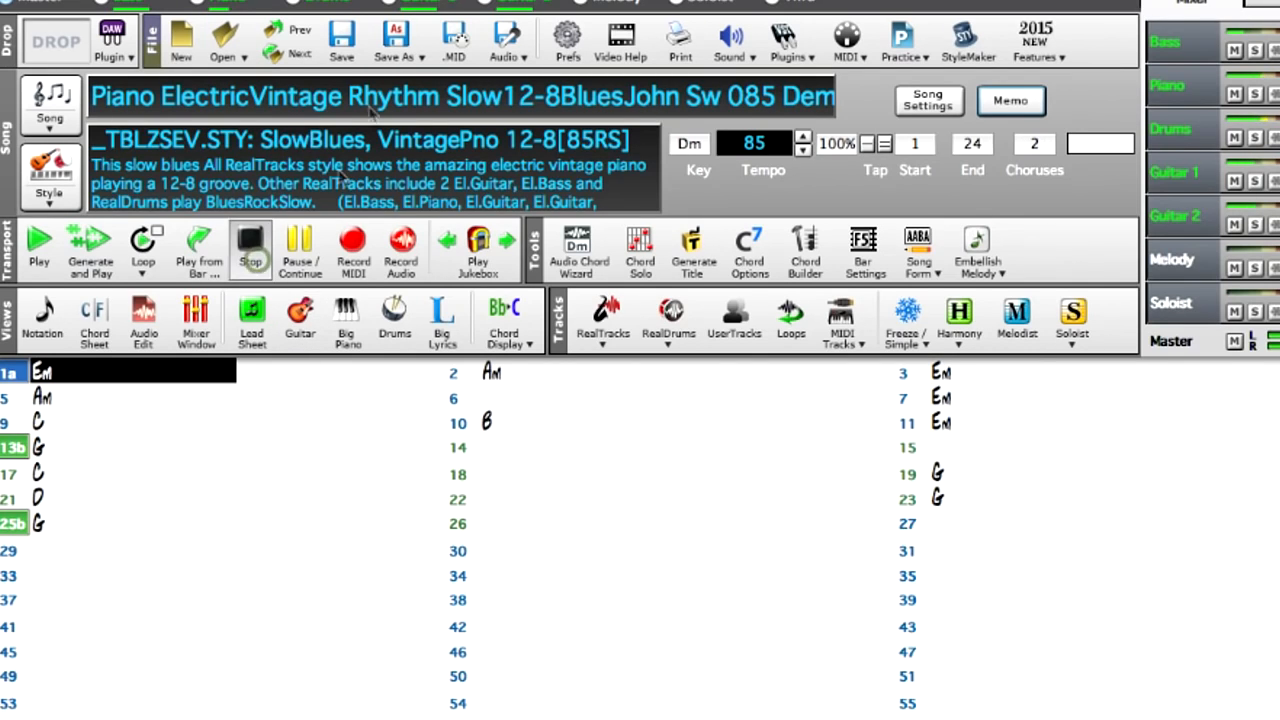
left_click(398, 45)
left_click(520, 215)
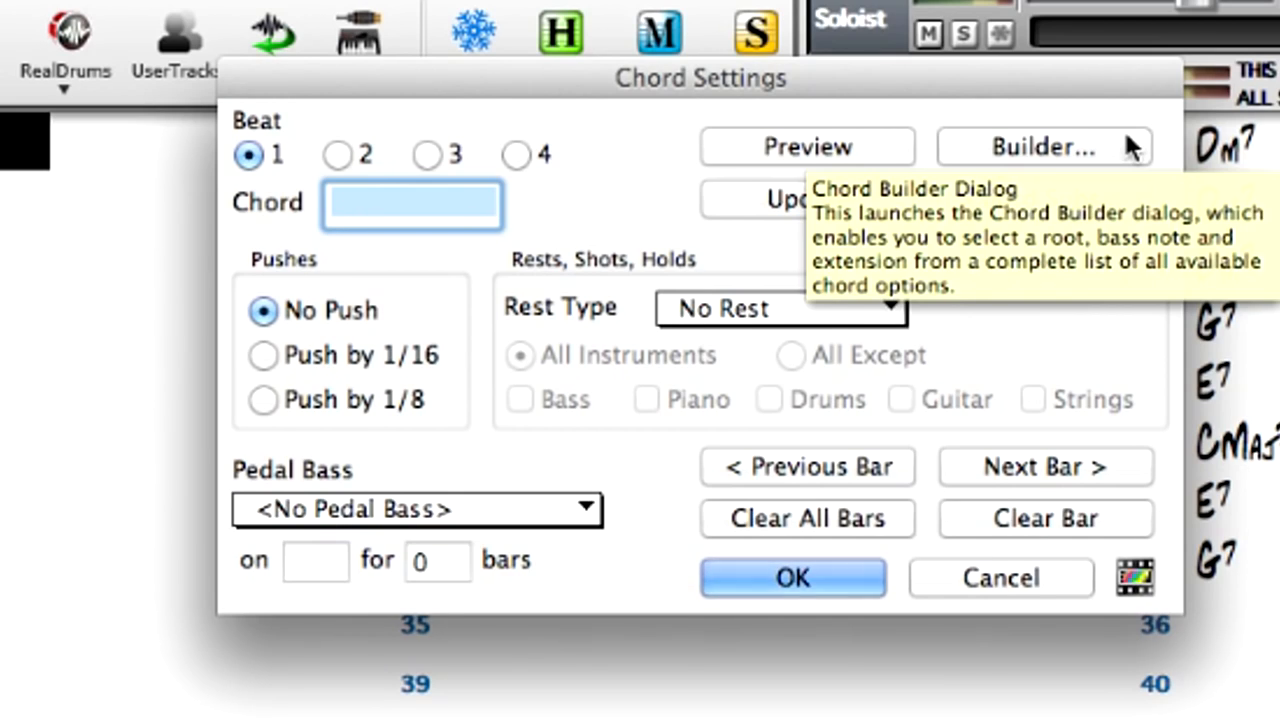
- Open the help video for the Chord Settings dialog
left_click(1142, 579)
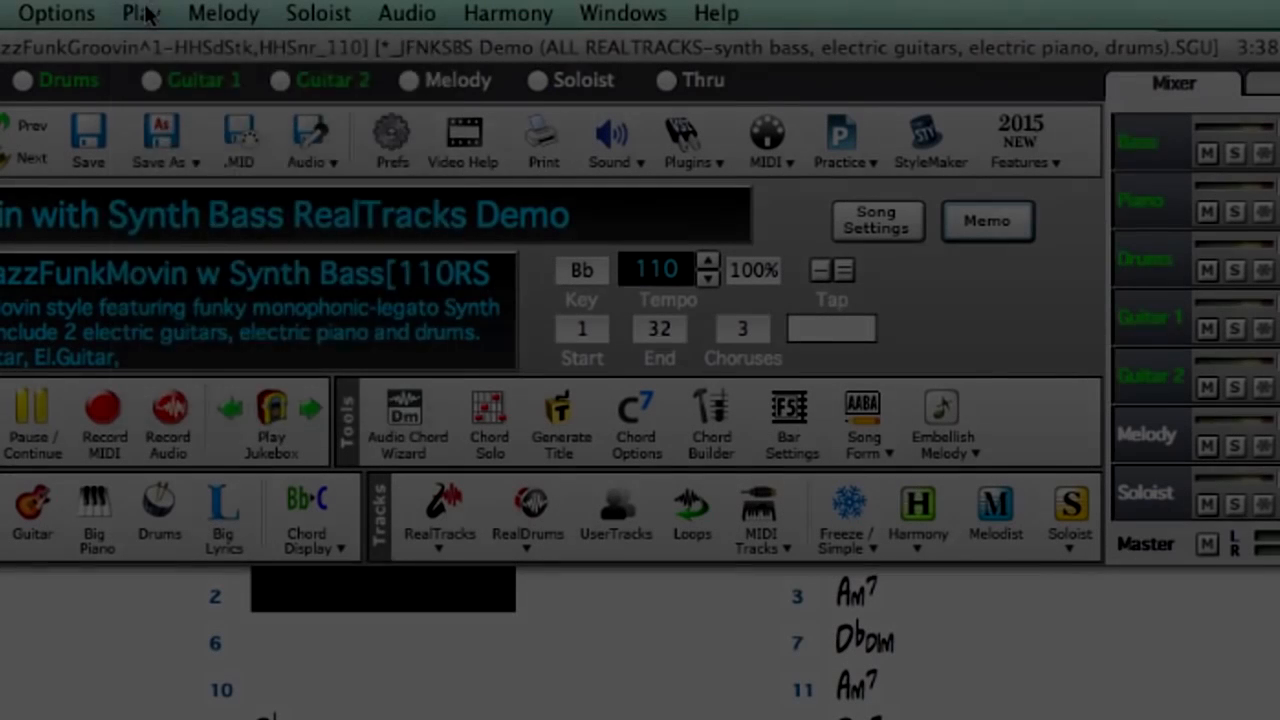
left_click(143, 13)
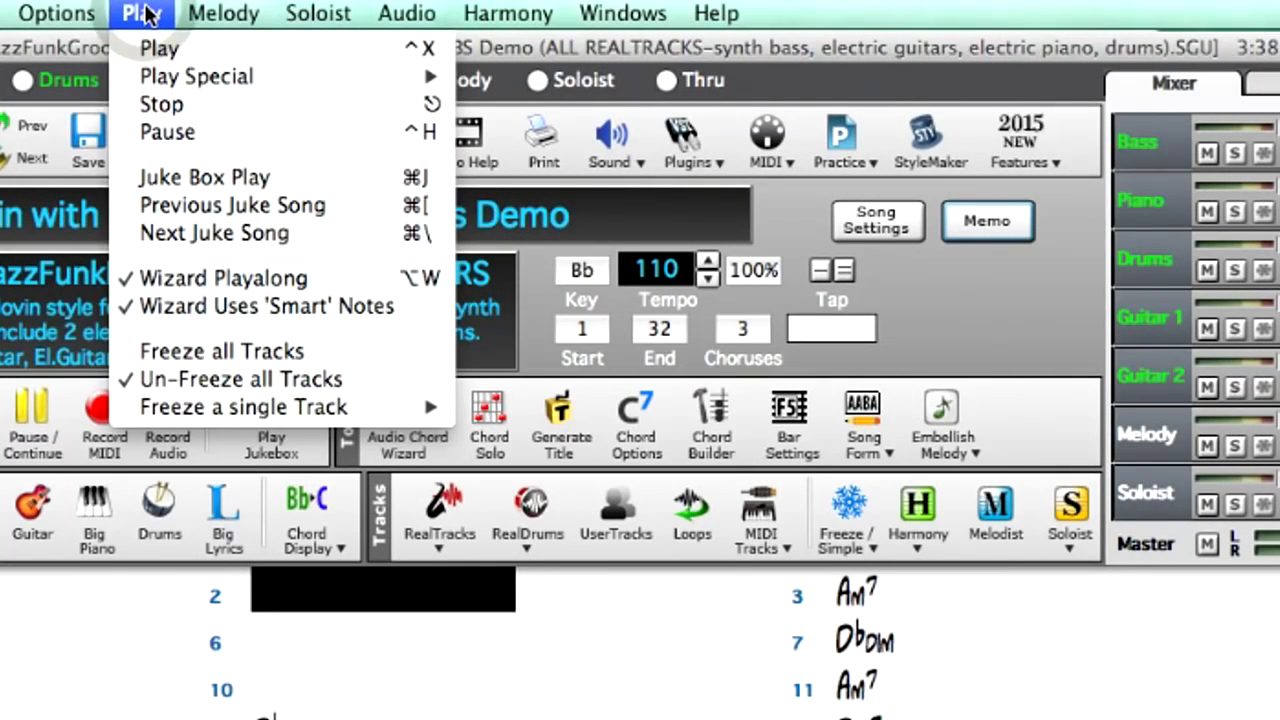
mouse_move(247, 10)
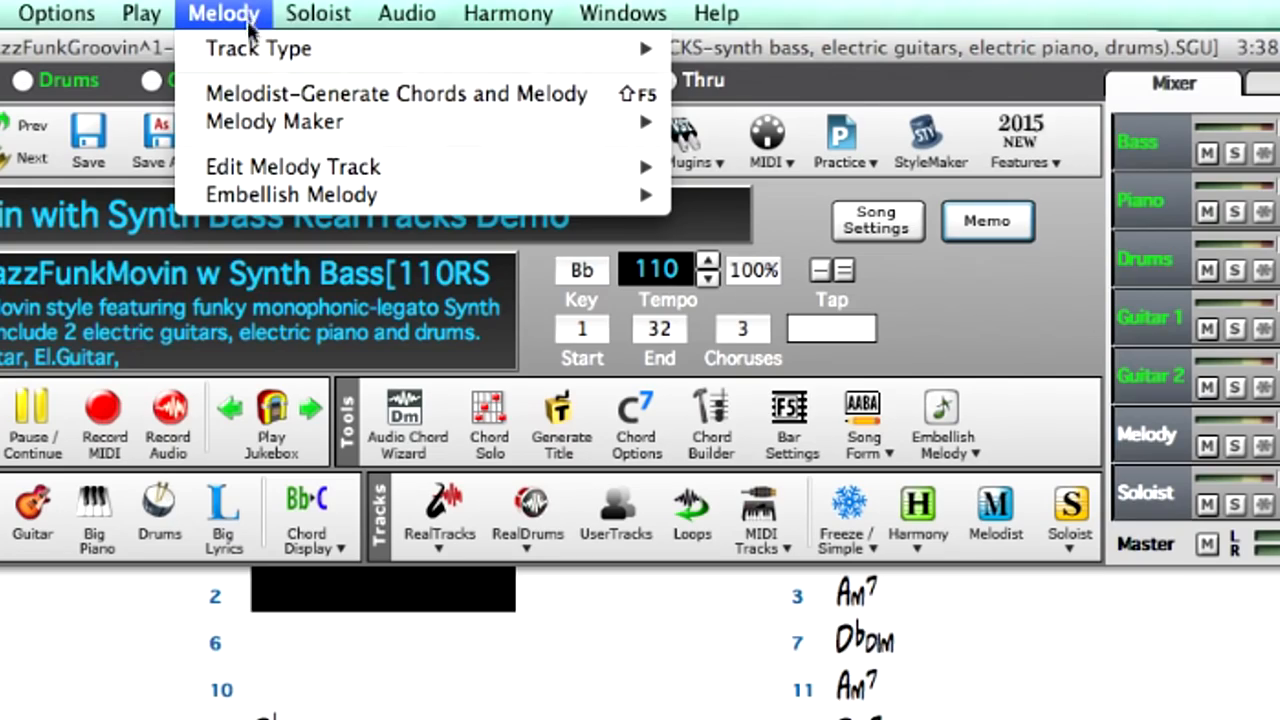
mouse_move(343, 180)
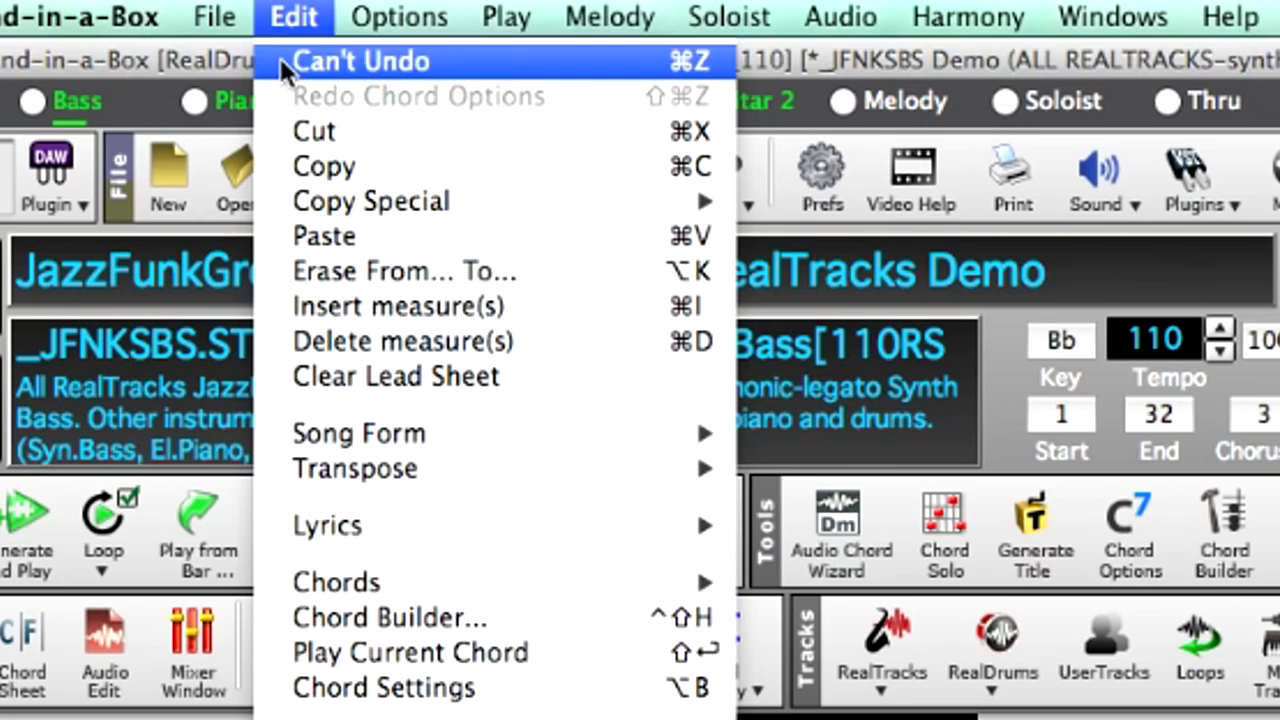
mouse_move(226, 14)
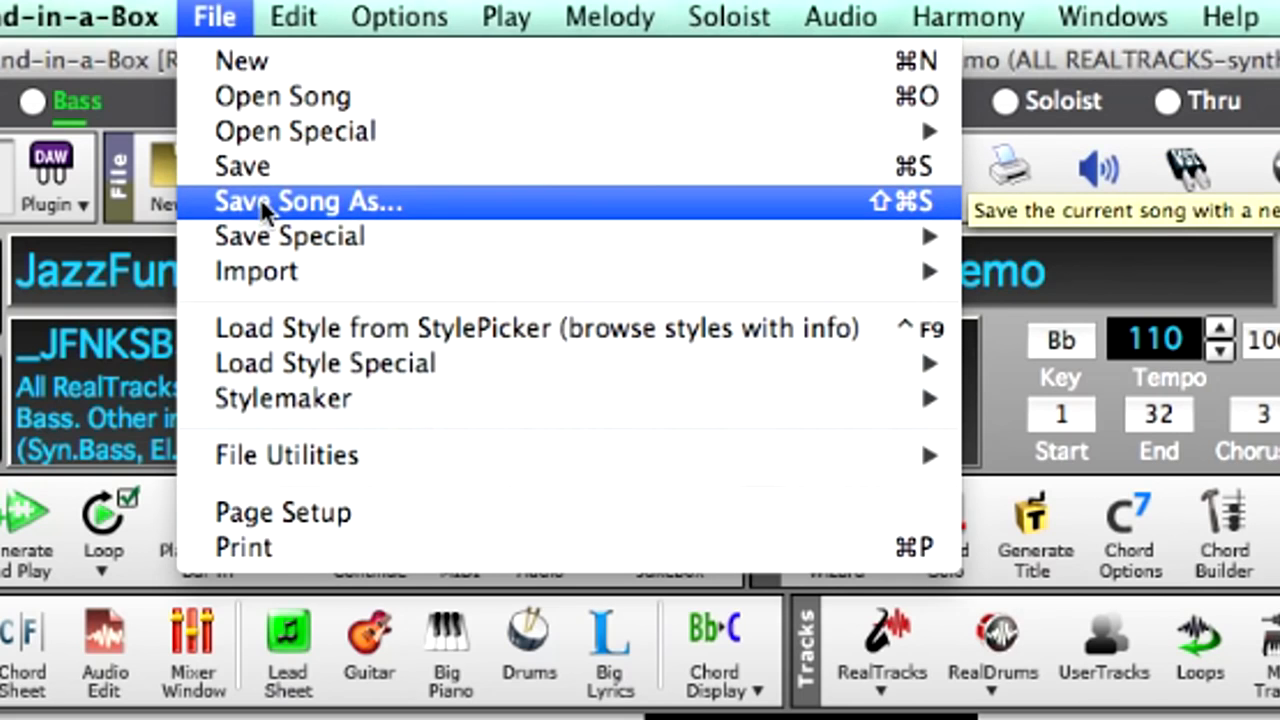
mouse_move(290, 14)
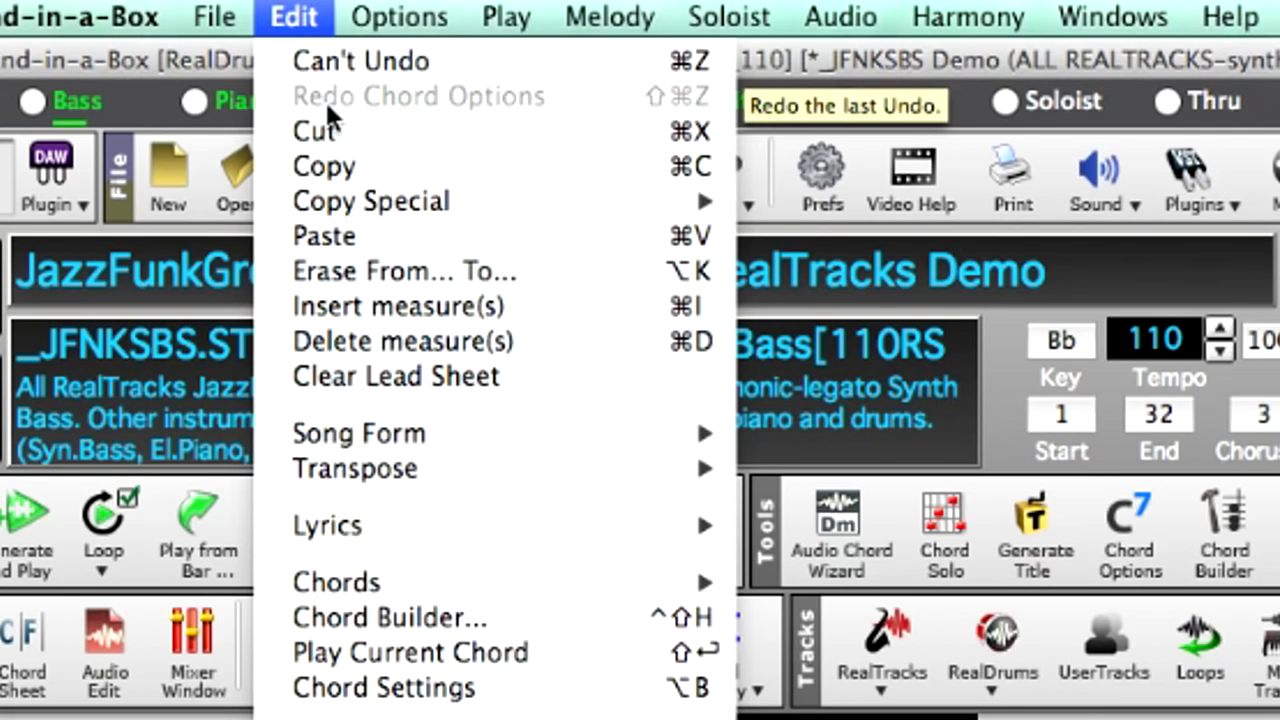
left_click(297, 14)
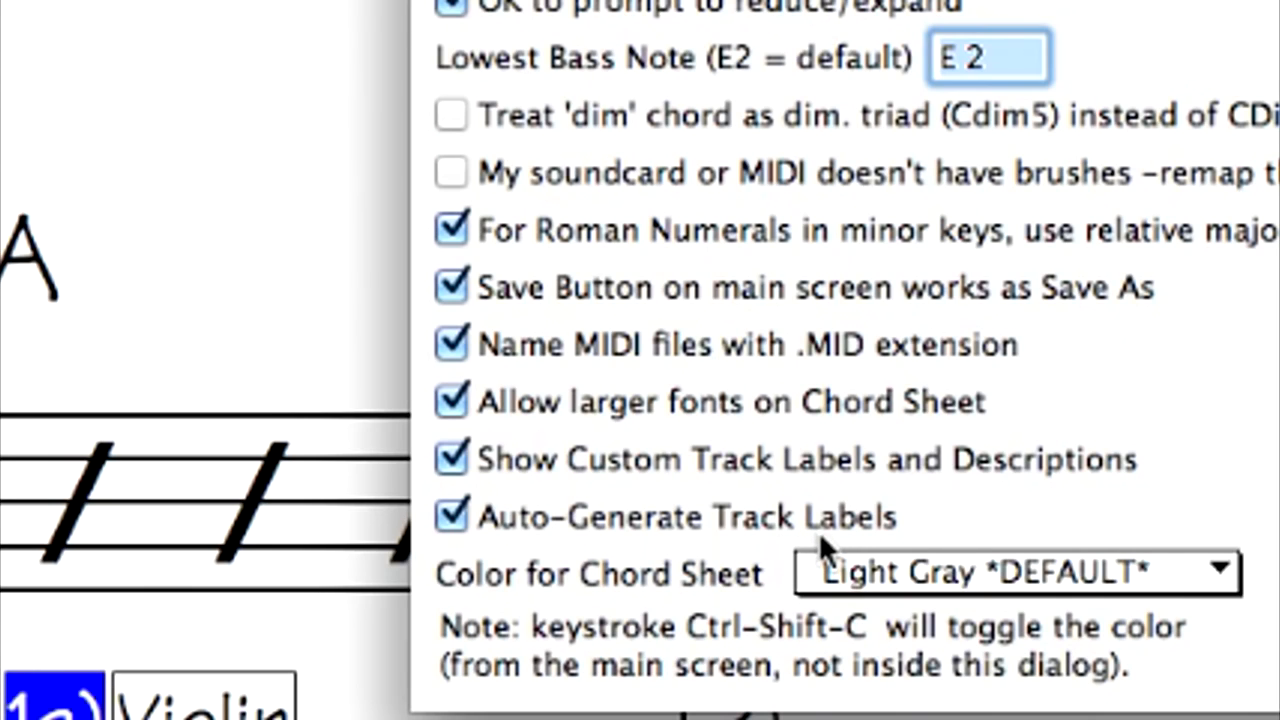
- Rename the Guitar 3 track in the mixer as Baritone
mouse_move(819, 532)
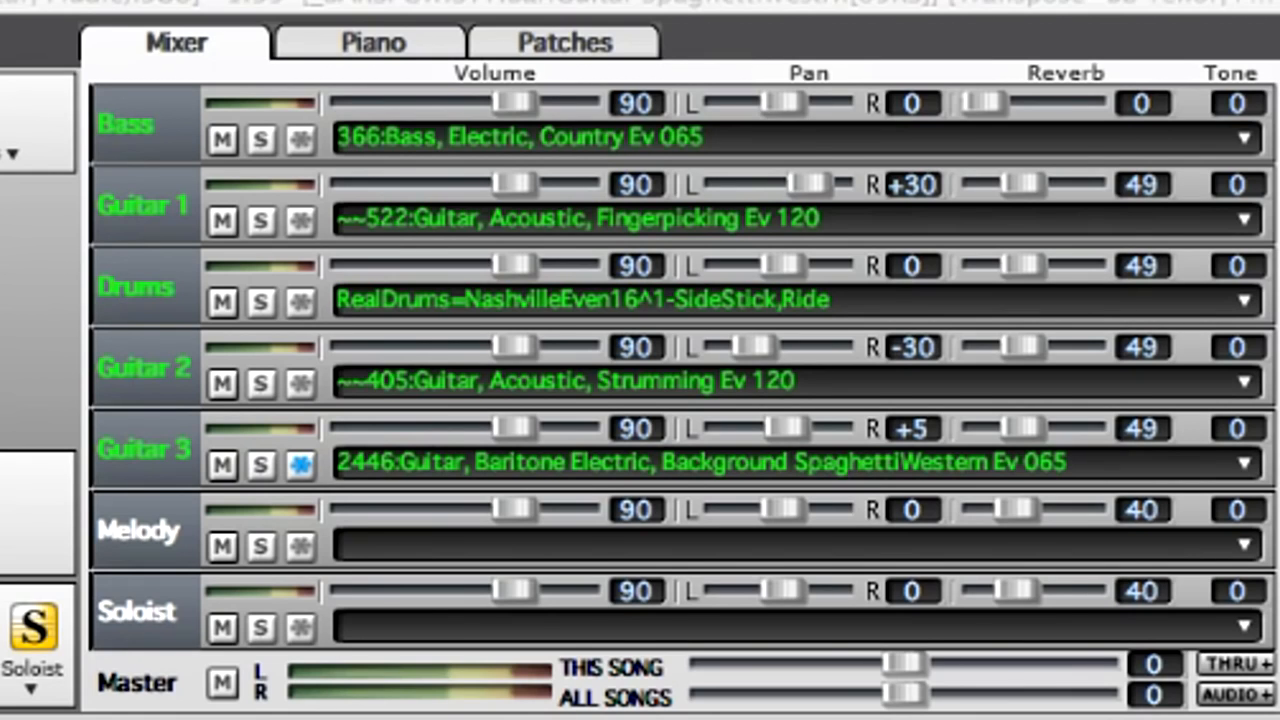
right_click(372, 465)
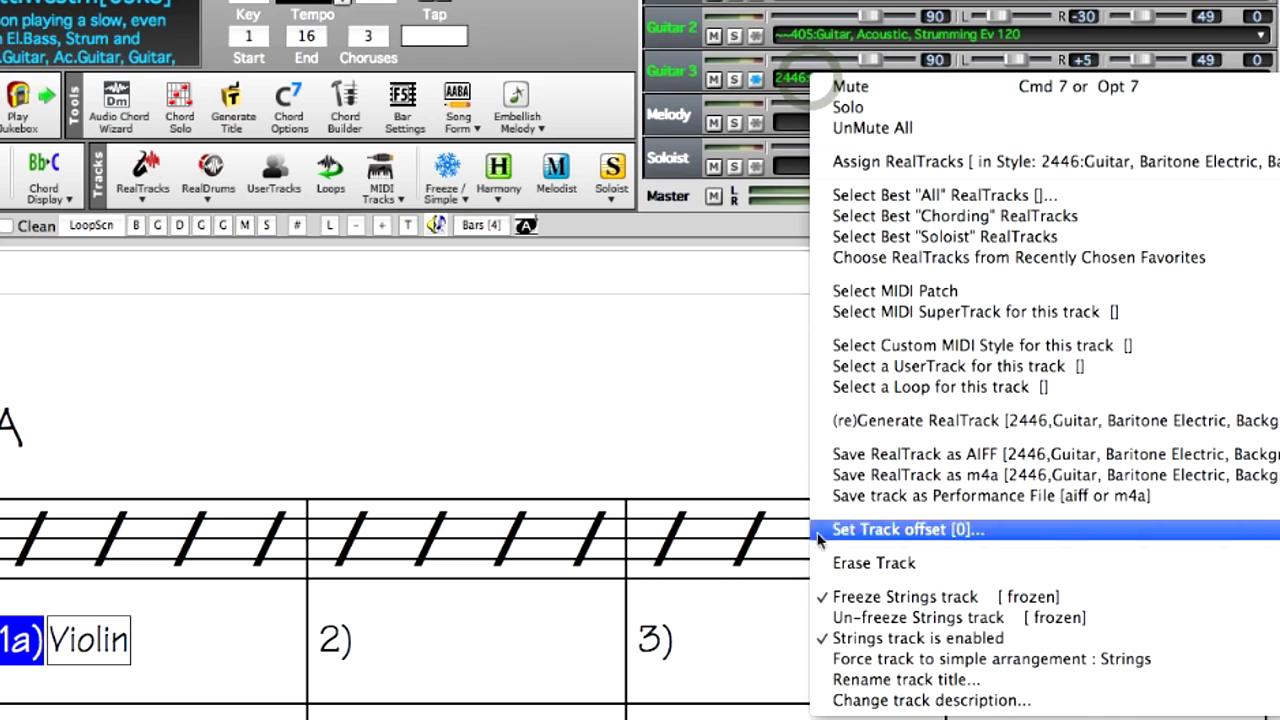
left_click(880, 679)
type("Baritone")
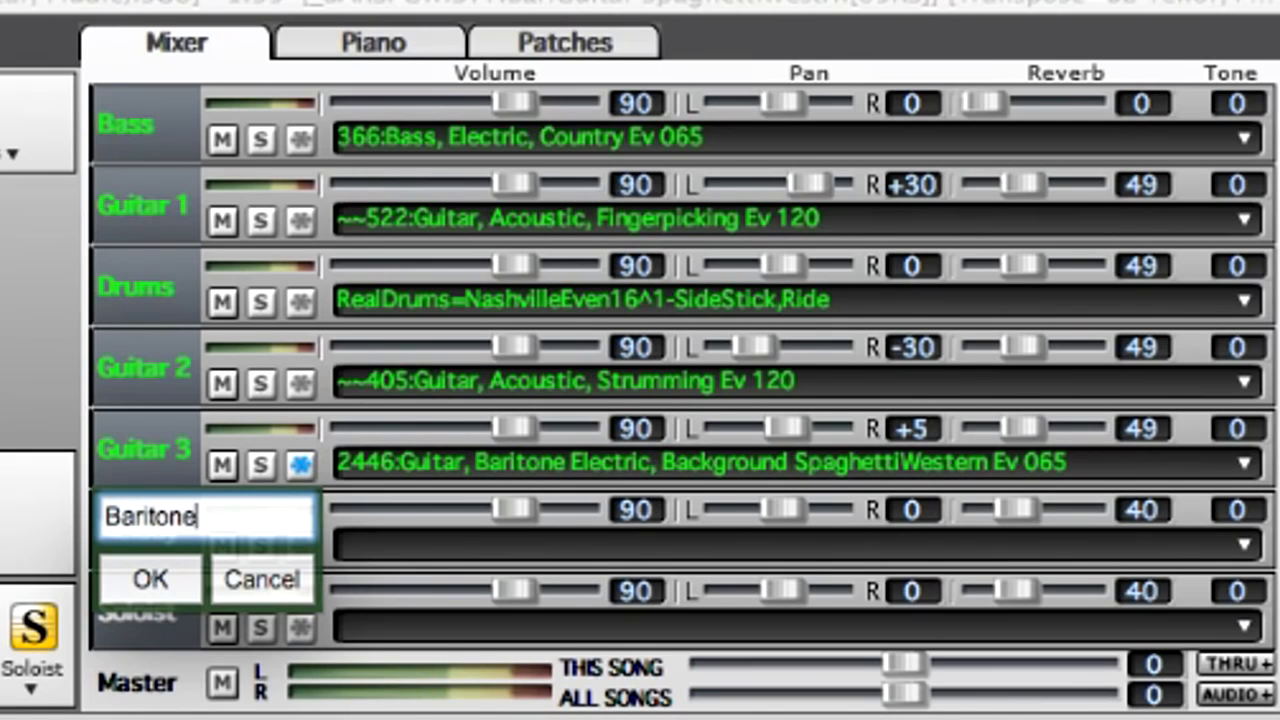
key("Return")
- Change the Baritone track's description to "perfect baritone part - frozen"
right_click(470, 463)
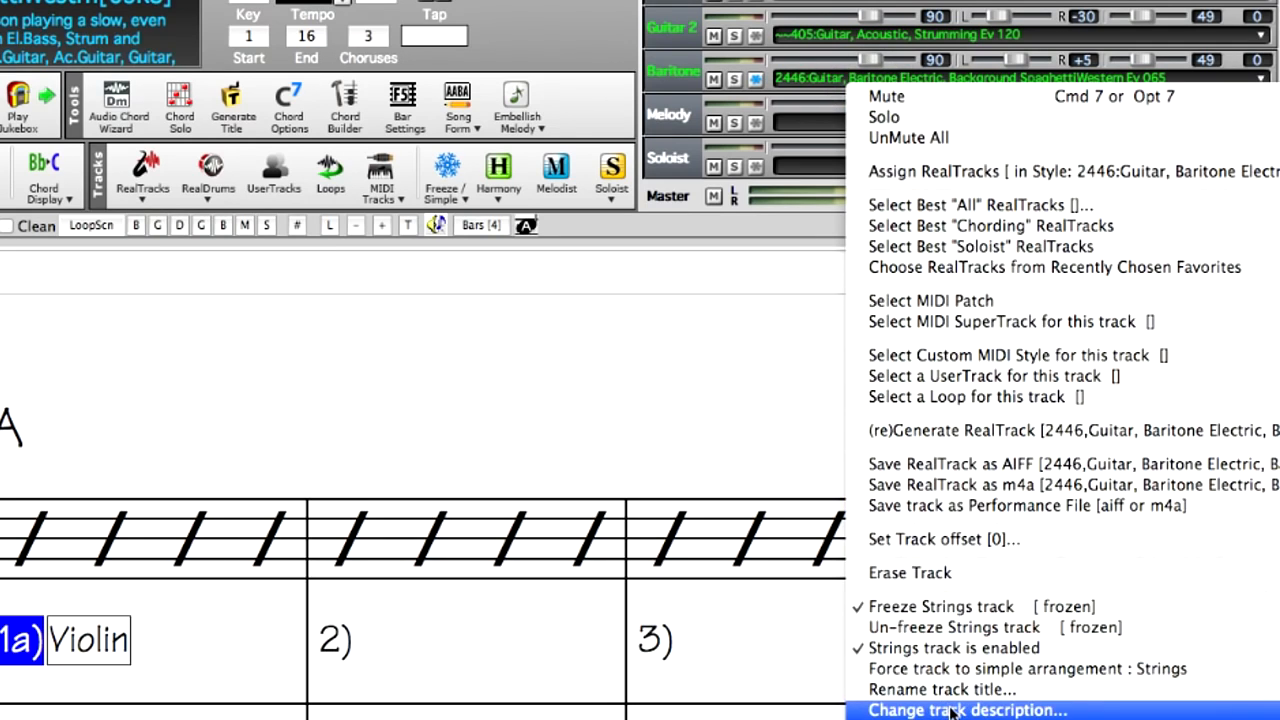
left_click(950, 710)
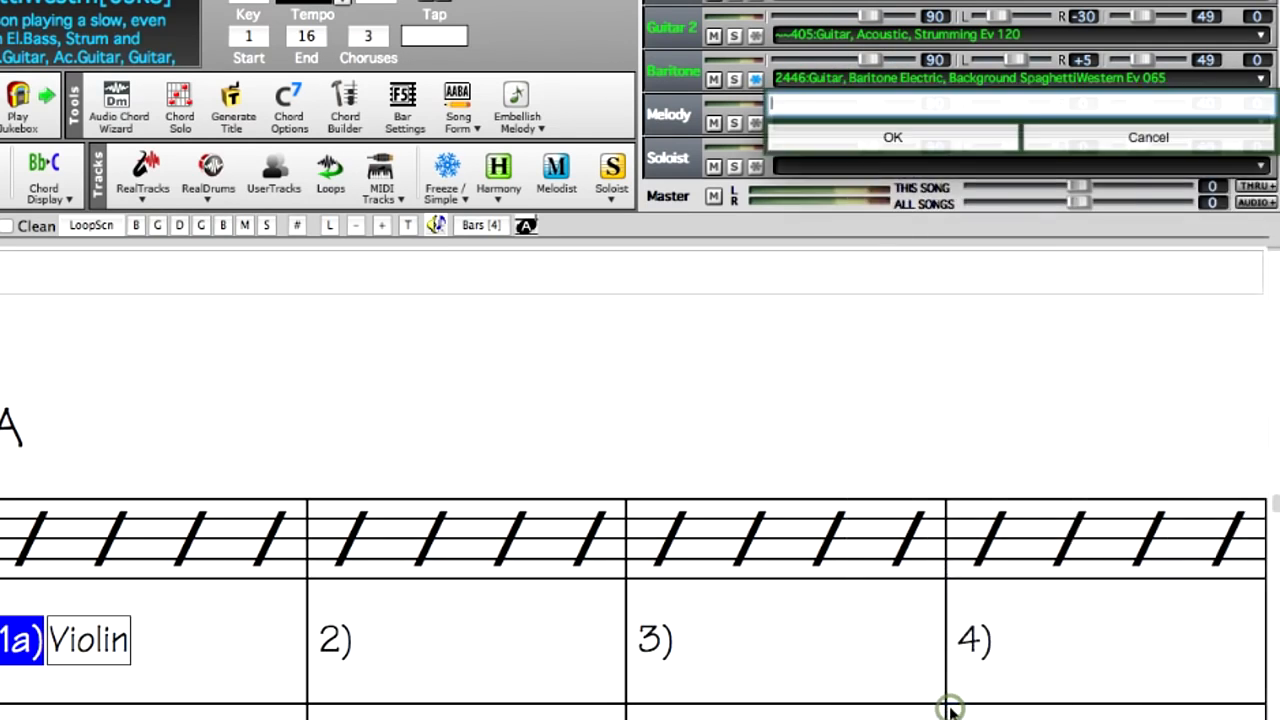
type("perfect baritone part - frozen")
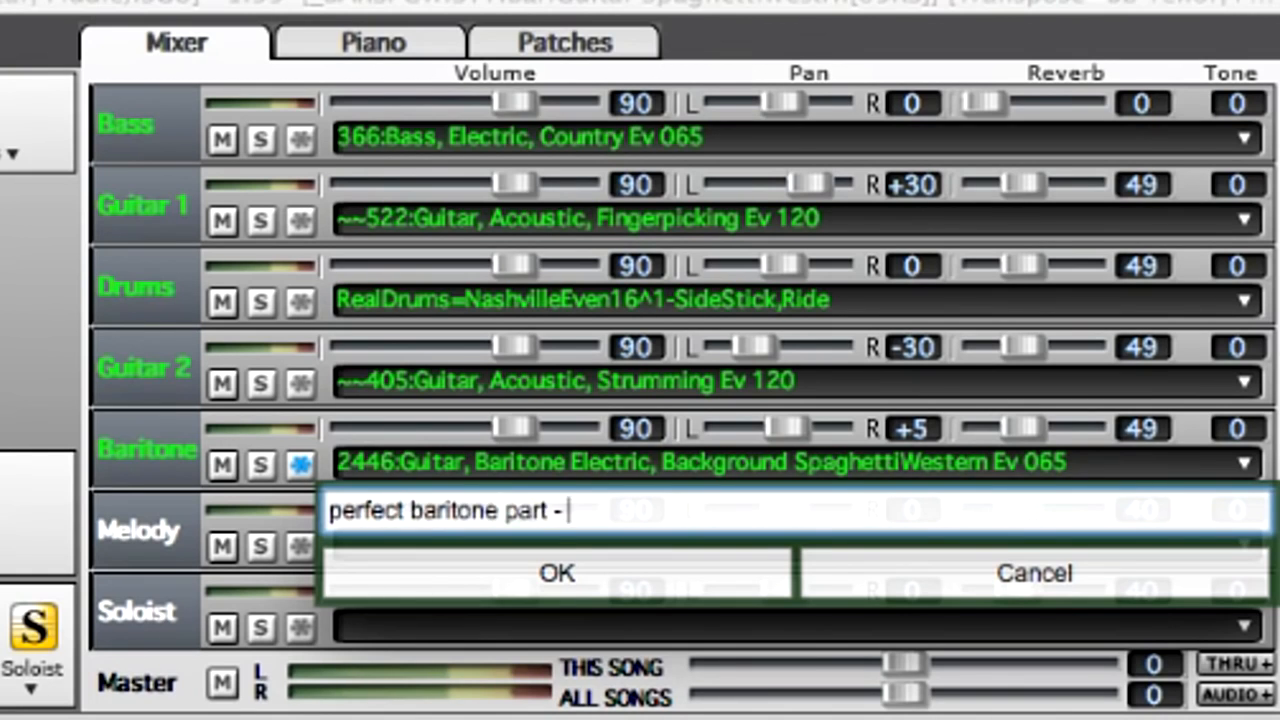
key("Return")
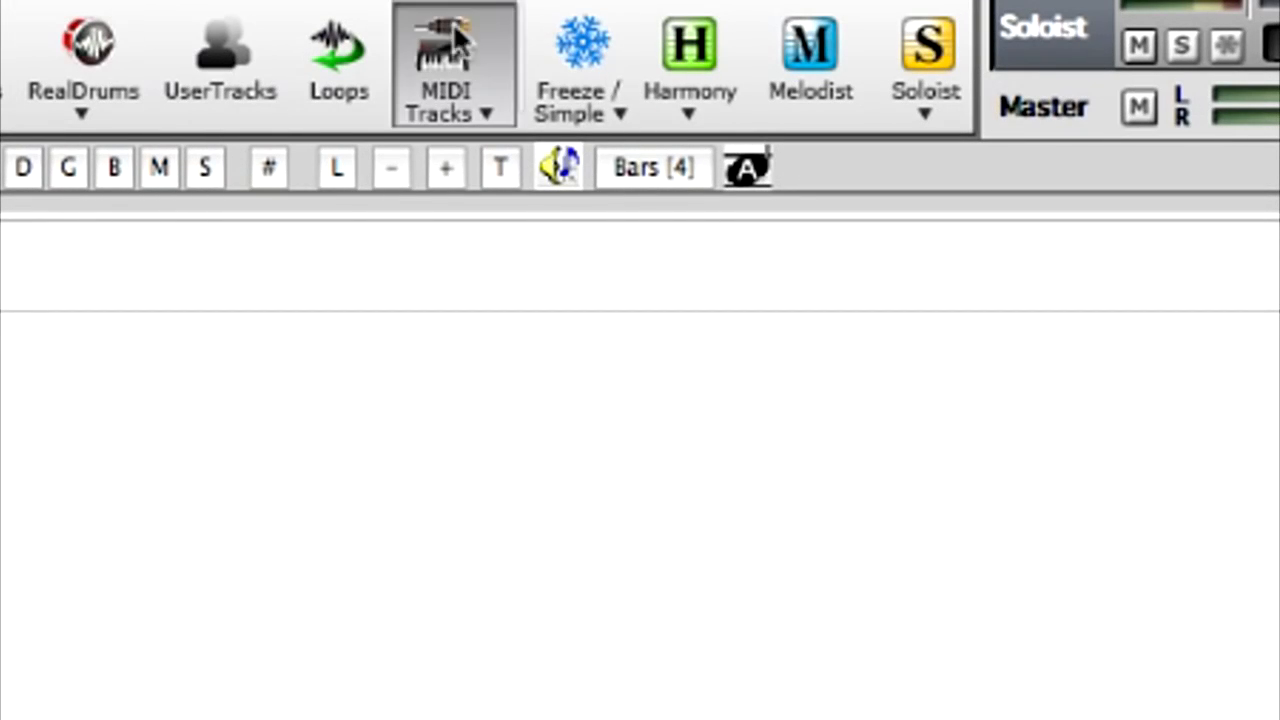
- Set the Bass track to simple for all songs, and reopen the freeze and simple track options
left_click(611, 103)
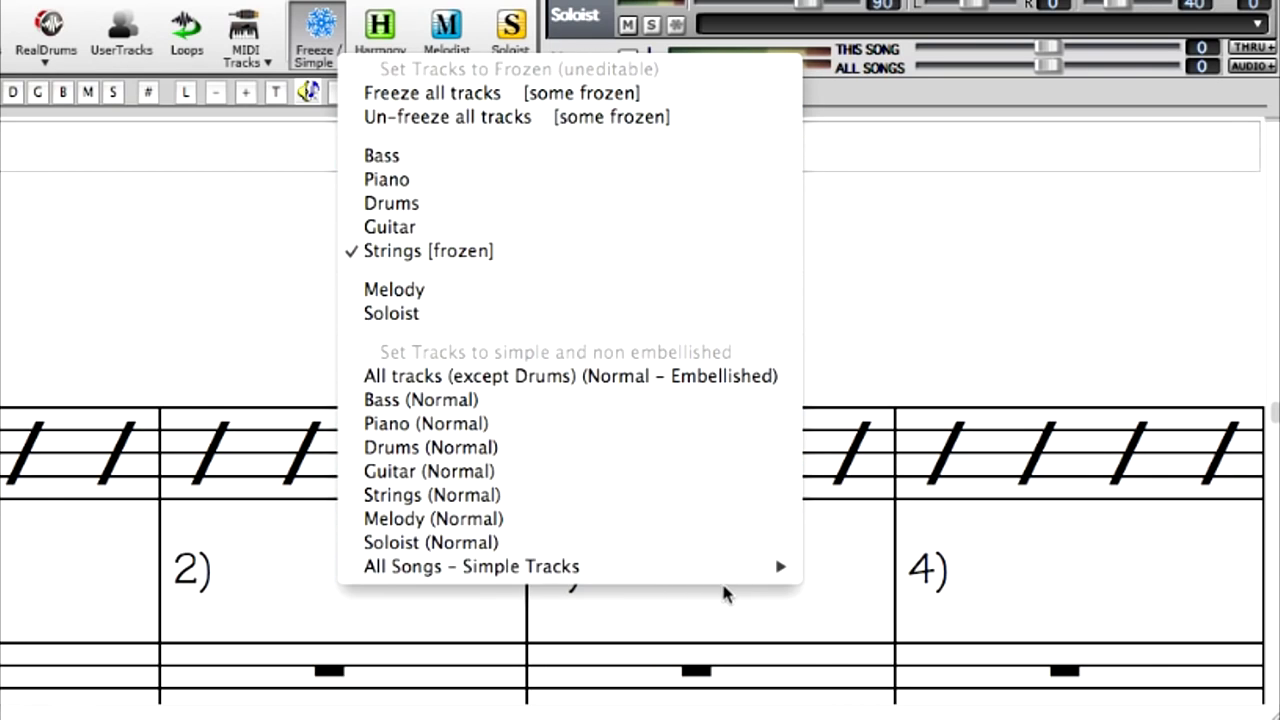
mouse_move(705, 574)
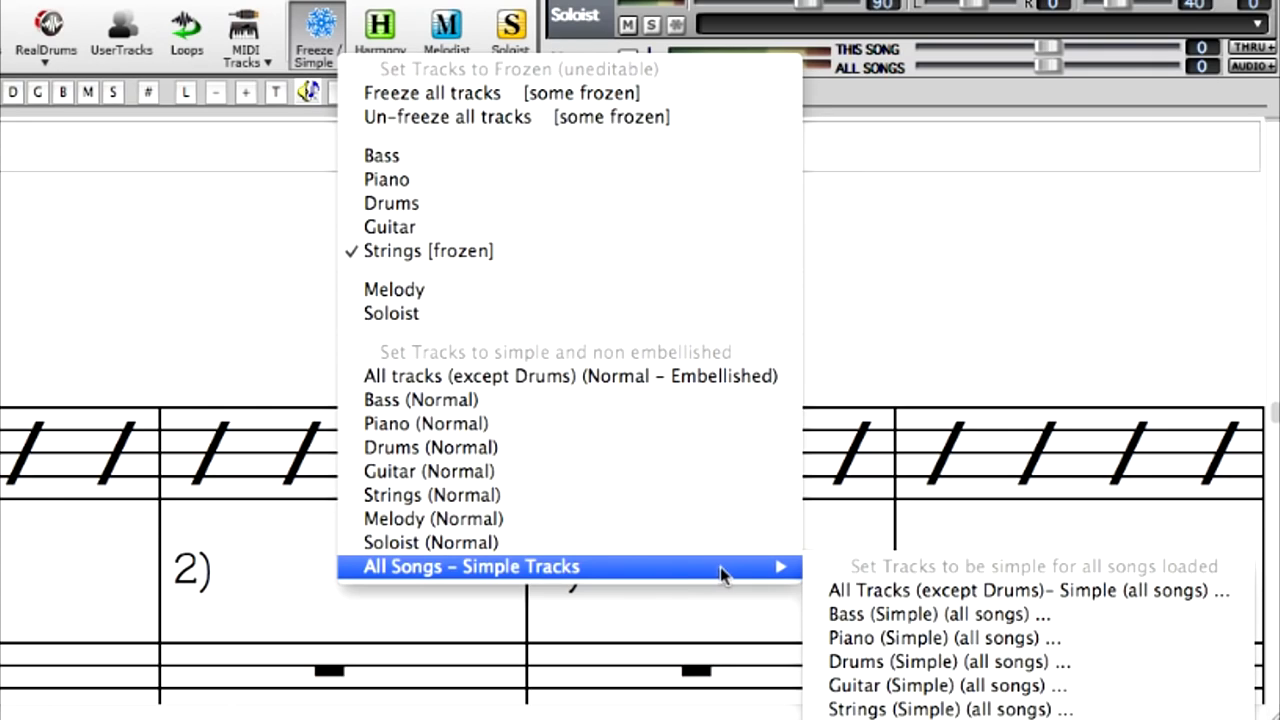
left_click(901, 616)
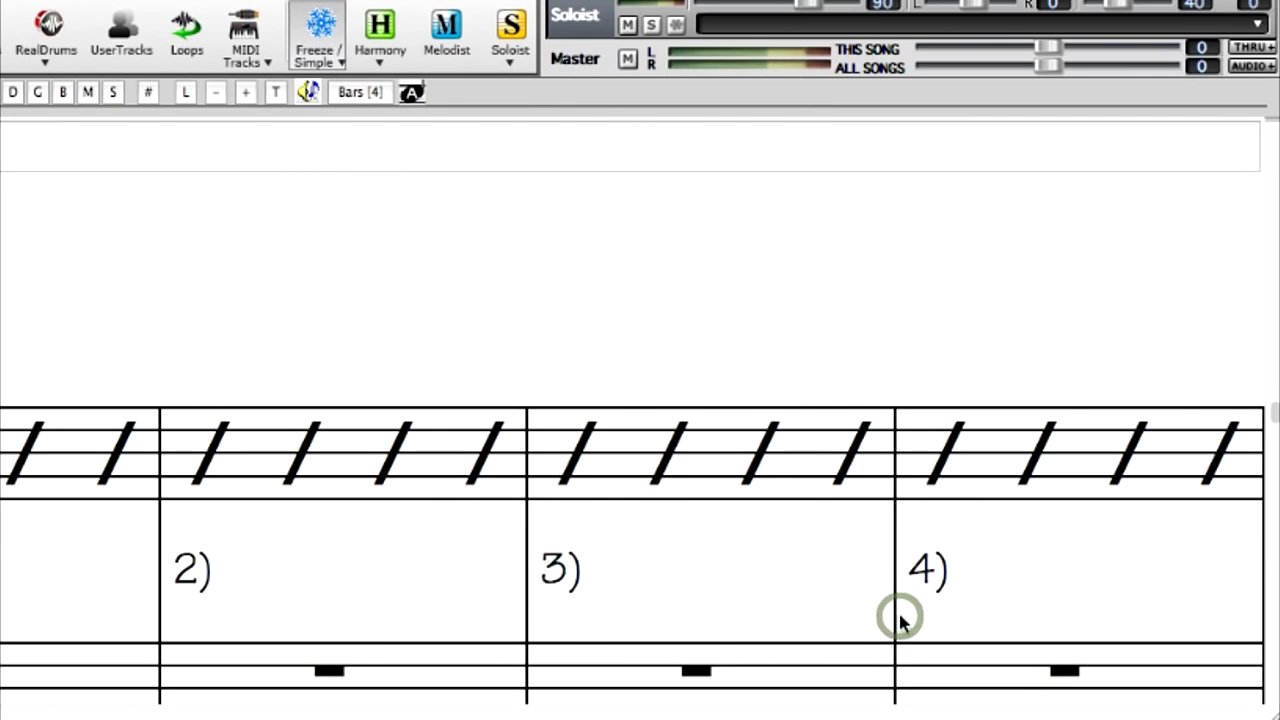
left_click(329, 64)
mouse_move(600, 570)
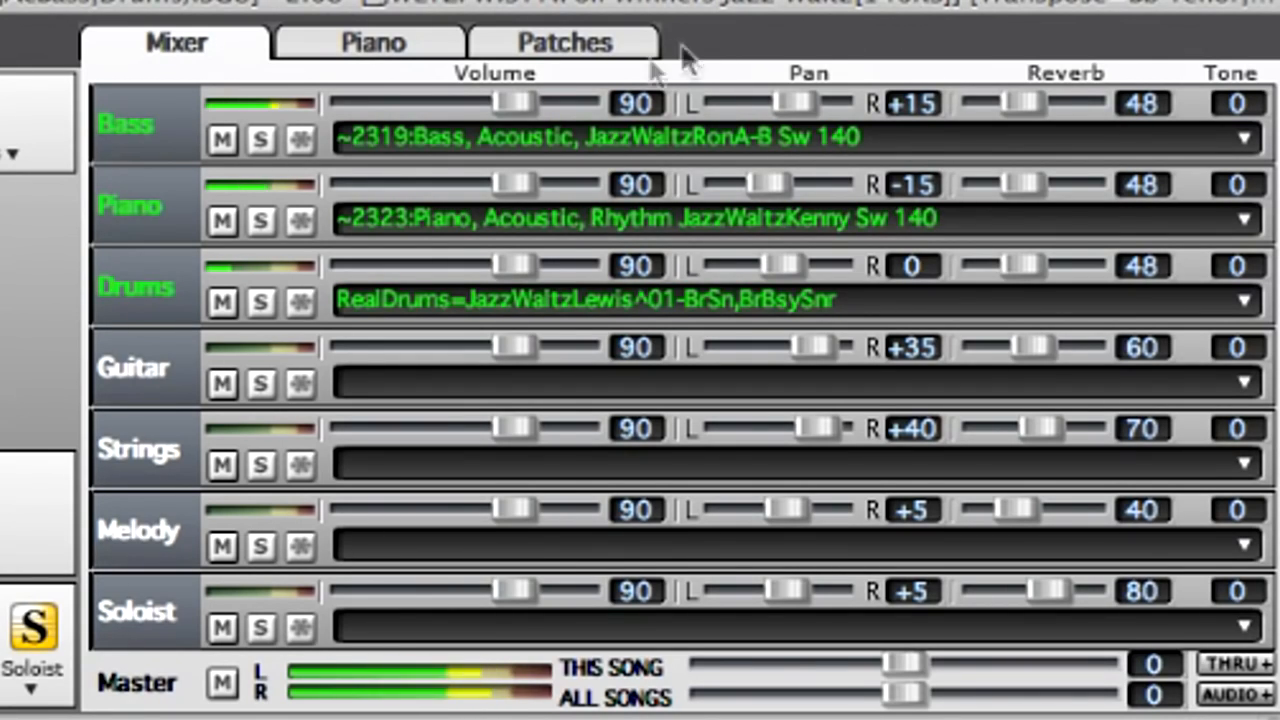
- During playback, raise all track volumes together to 102, set Piano to 80 and Drums to 111, and lower the Bass volume
mouse_move(512, 114)
left_mouse_down()
mouse_move(479, 109)
mouse_move(568, 106)
mouse_move(537, 112)
left_mouse_up()
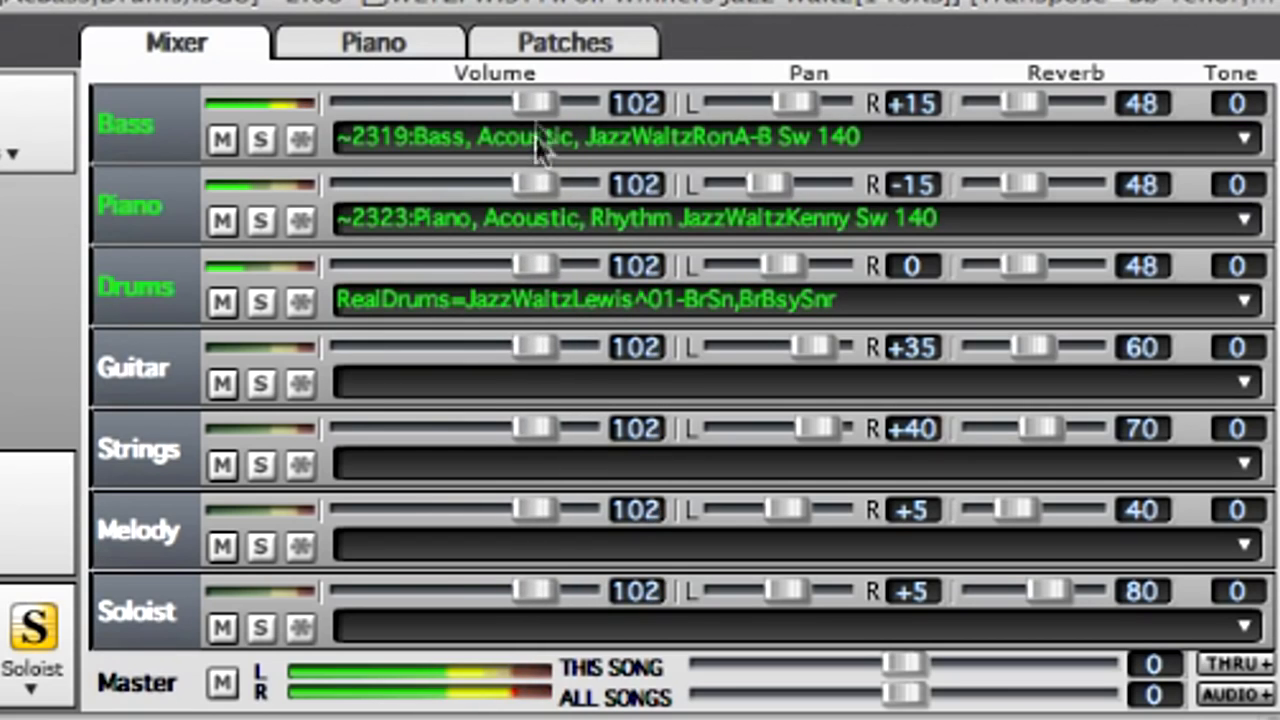
left_click_drag(530, 186, 497, 187)
left_click_drag(548, 272, 550, 269)
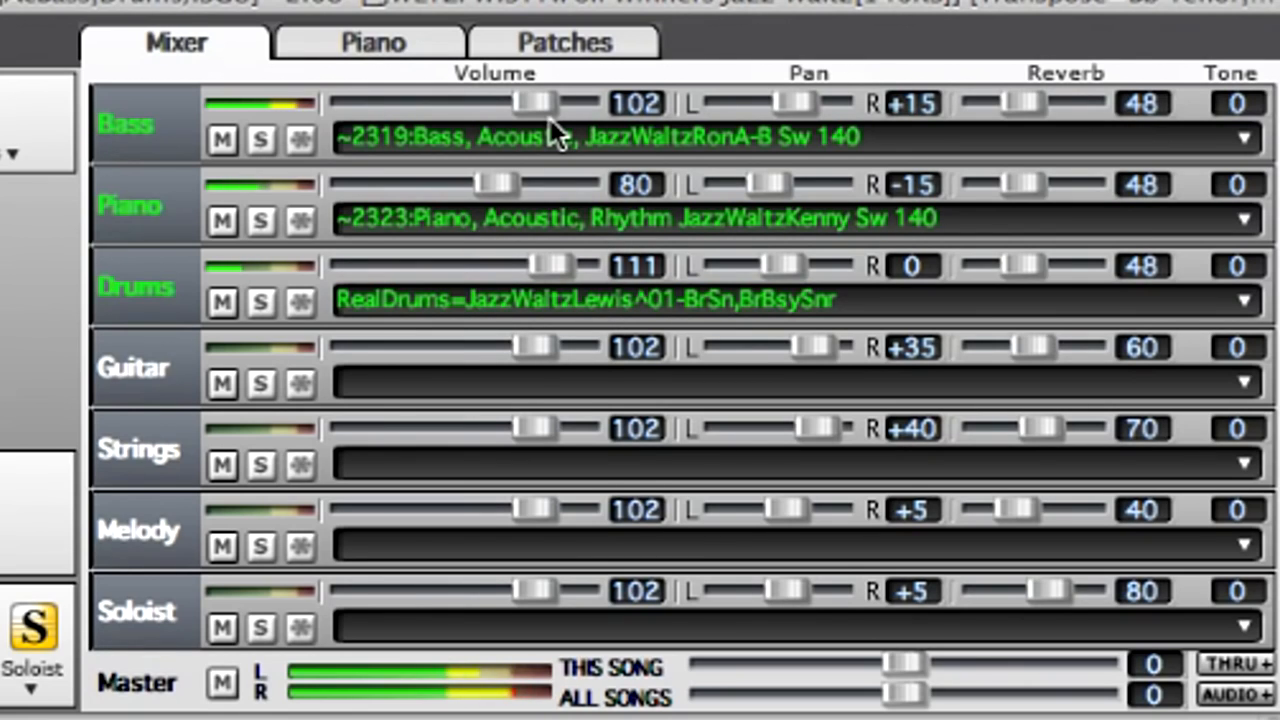
left_click_drag(538, 106, 479, 116)
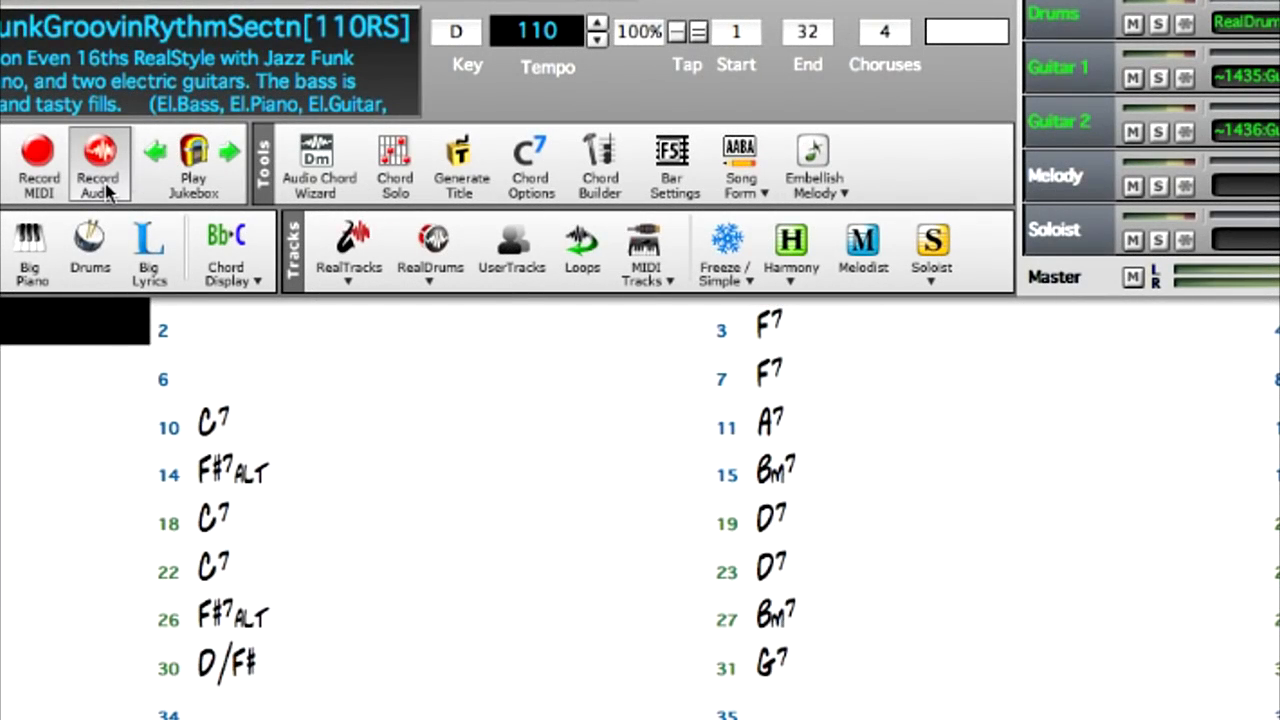
- Open the audio recording settings and check the default output and input devices
left_click(101, 178)
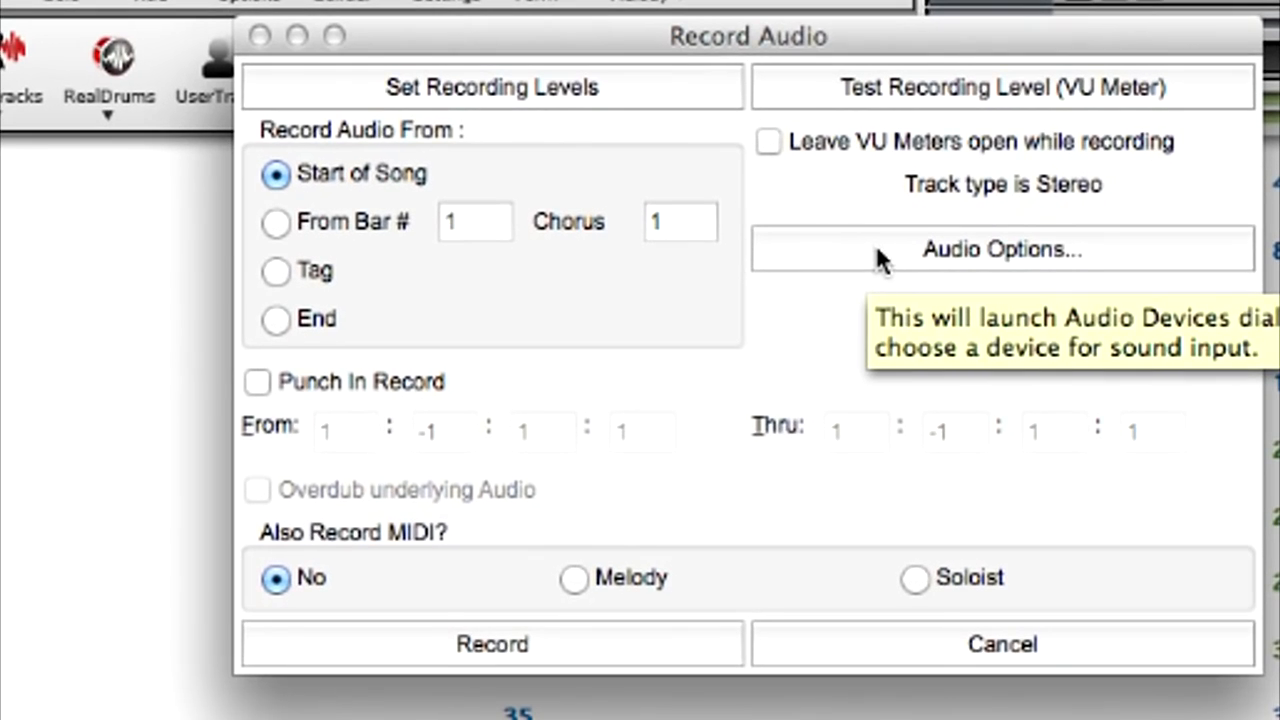
left_click(876, 252)
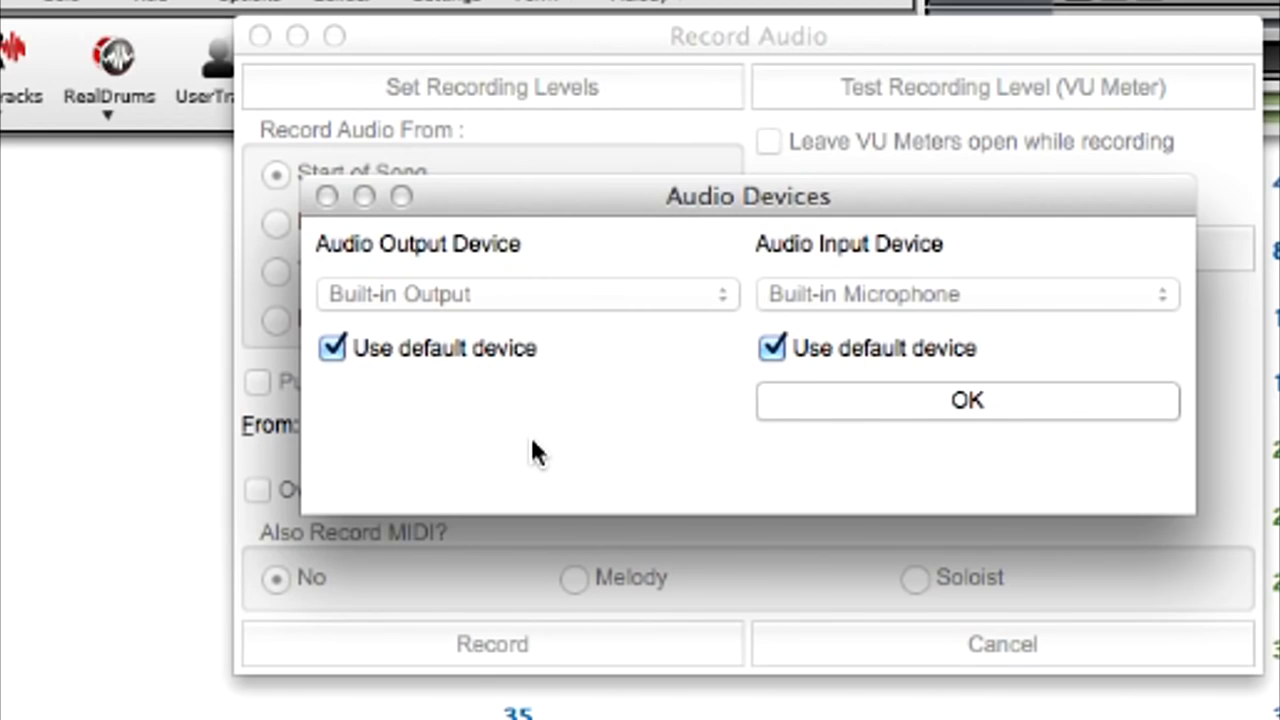
left_click(804, 408)
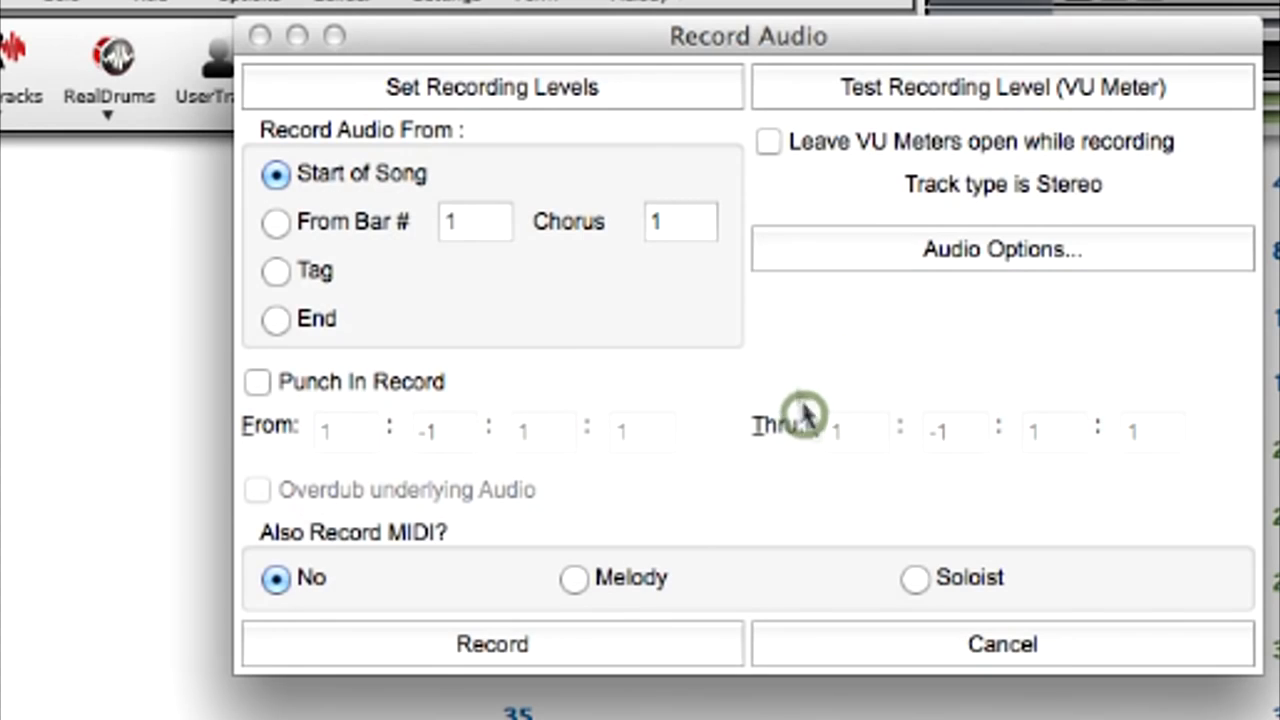
- Check the system sound input settings for the internal microphone, and test the recording level with the VU meters
left_click(436, 79)
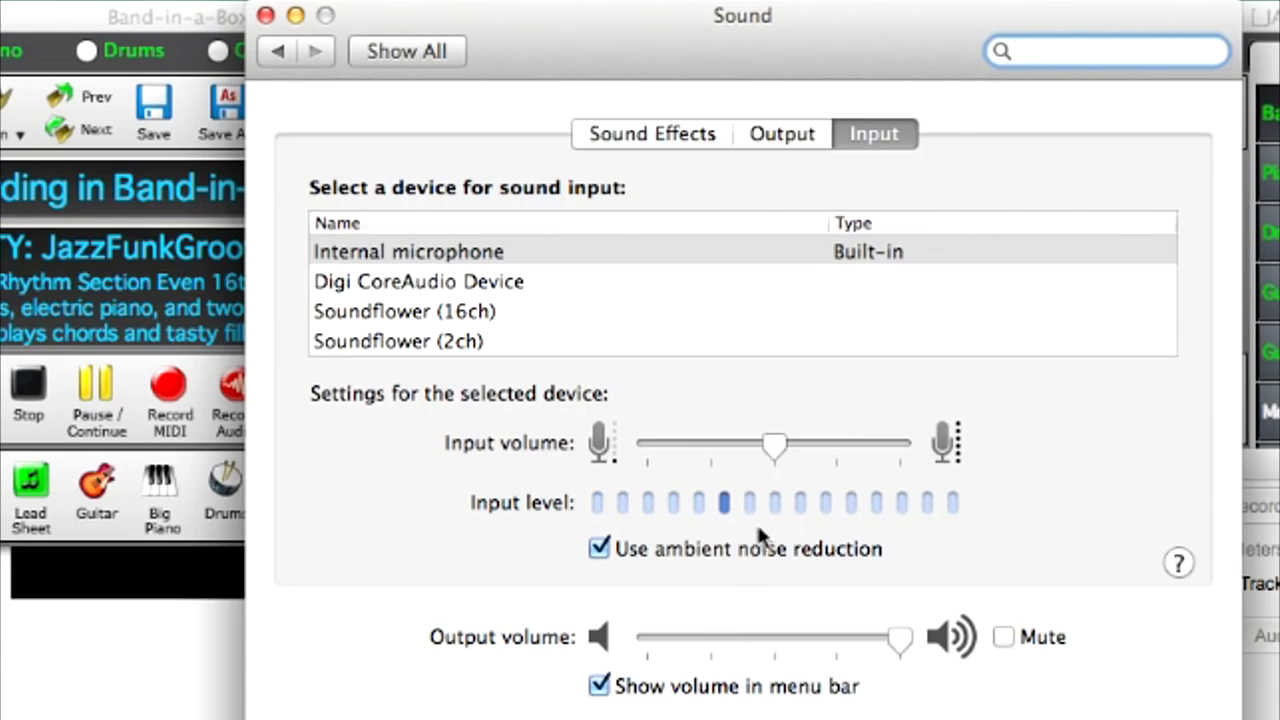
left_click(265, 15)
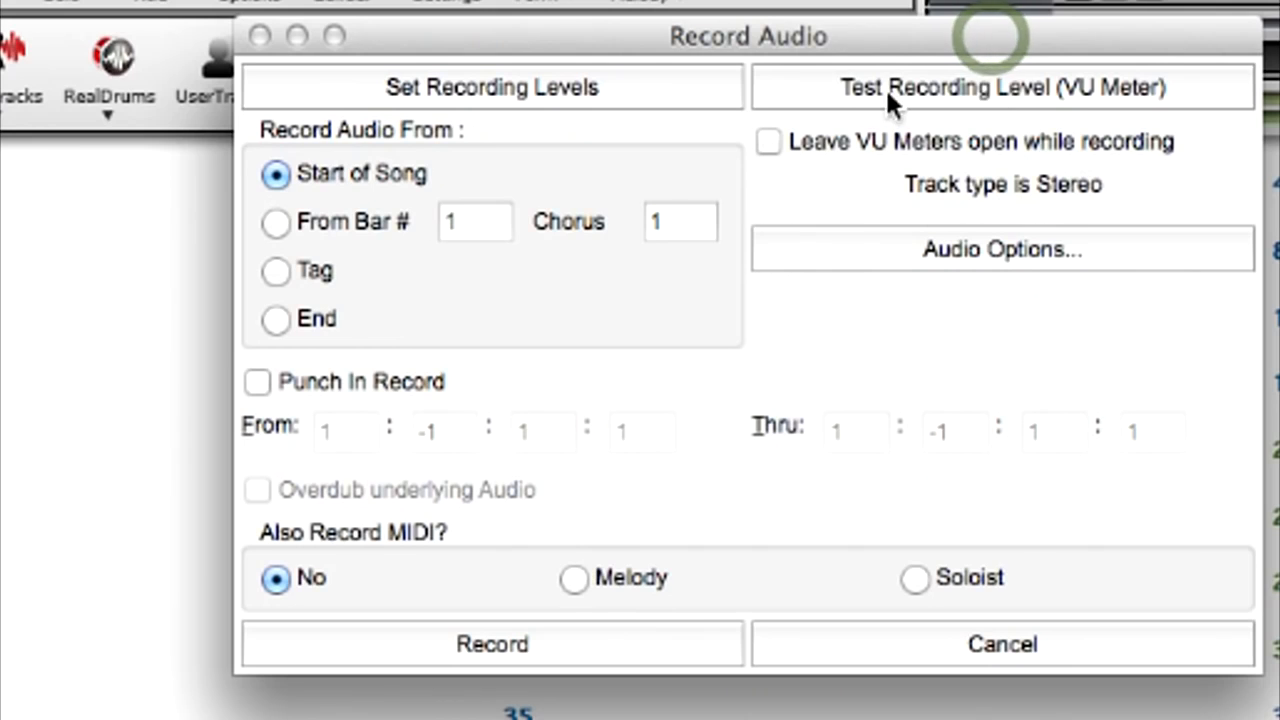
left_click(911, 90)
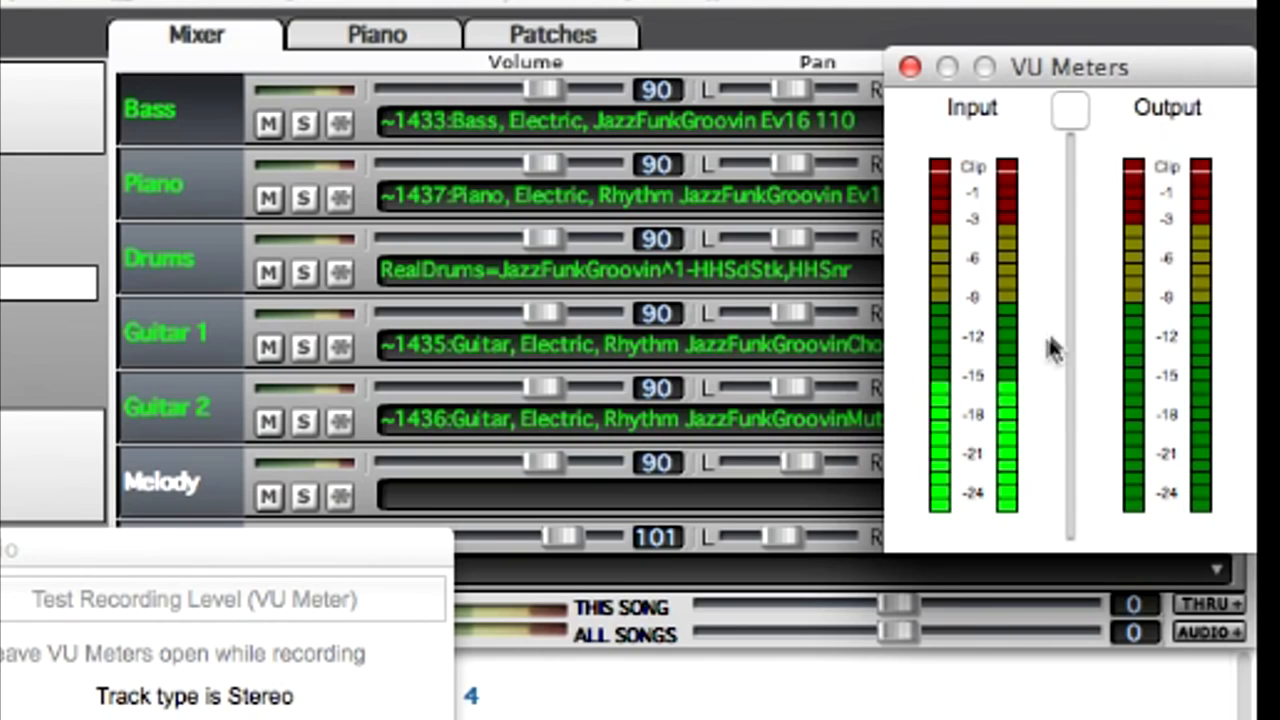
left_click(909, 68)
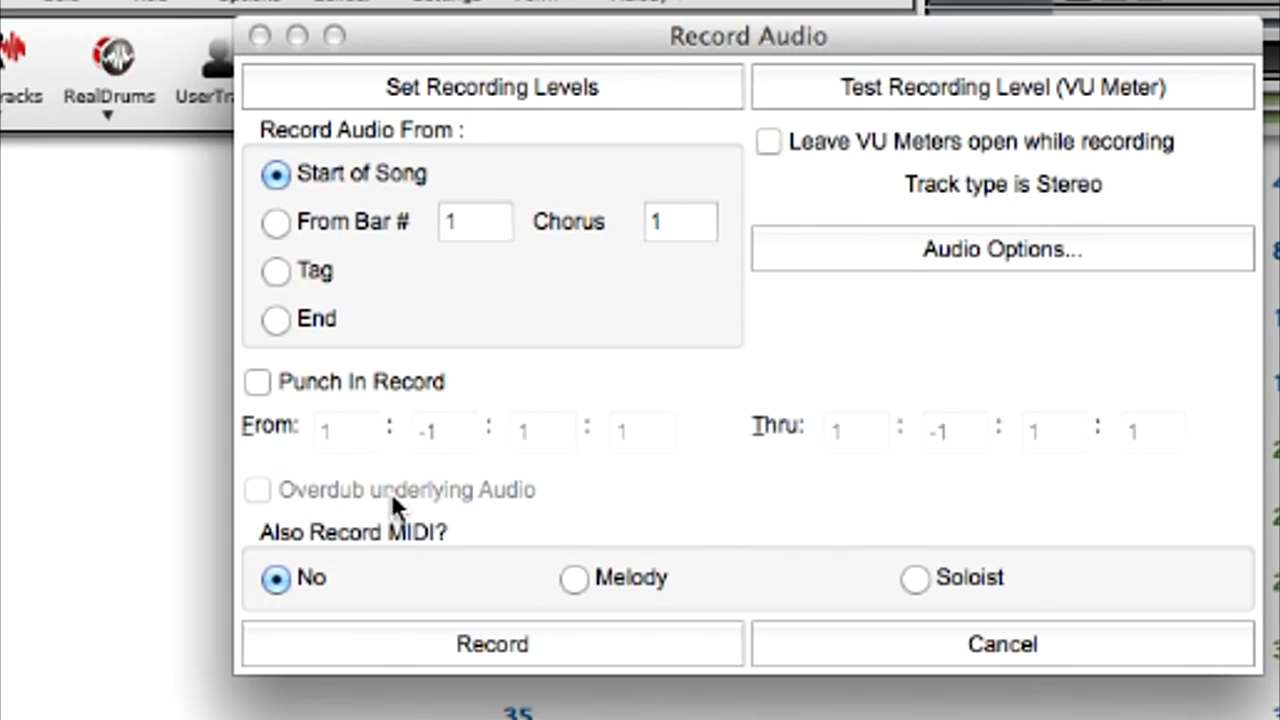
- Record audio from the start of the song without MIDI, stop the recording and keep the take
mouse_move(391, 495)
left_click(464, 640)
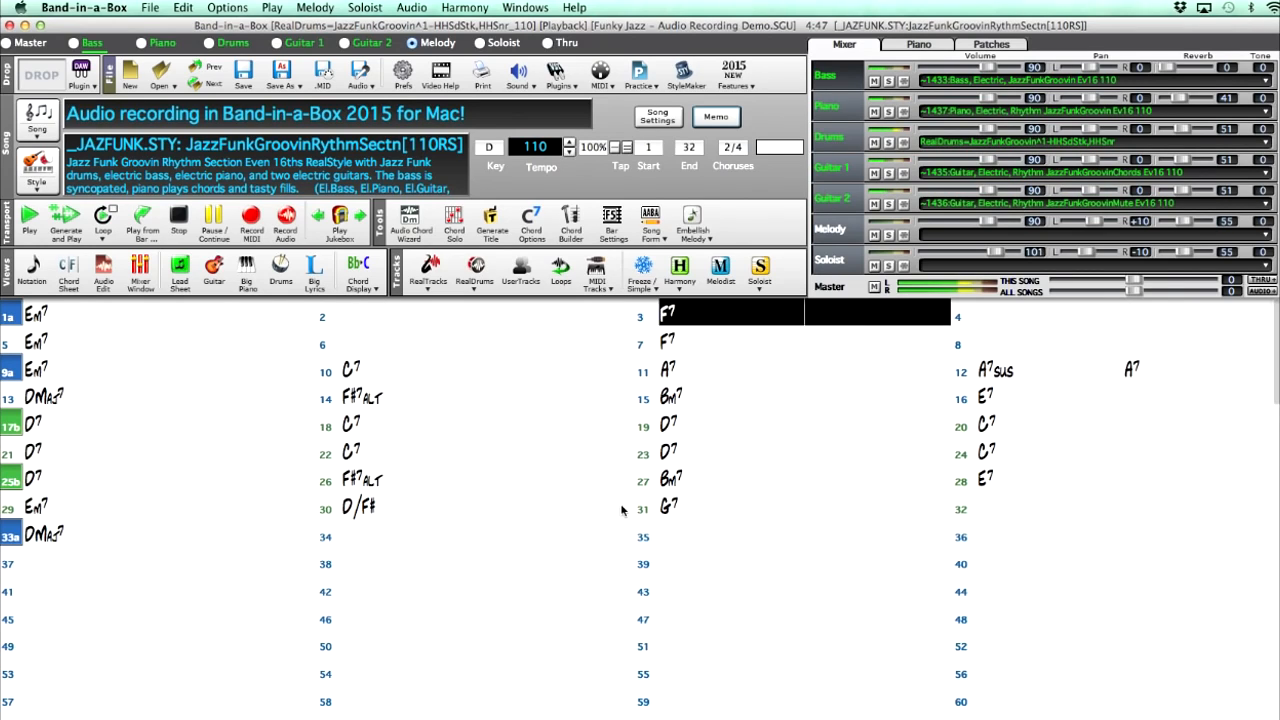
left_click(180, 228)
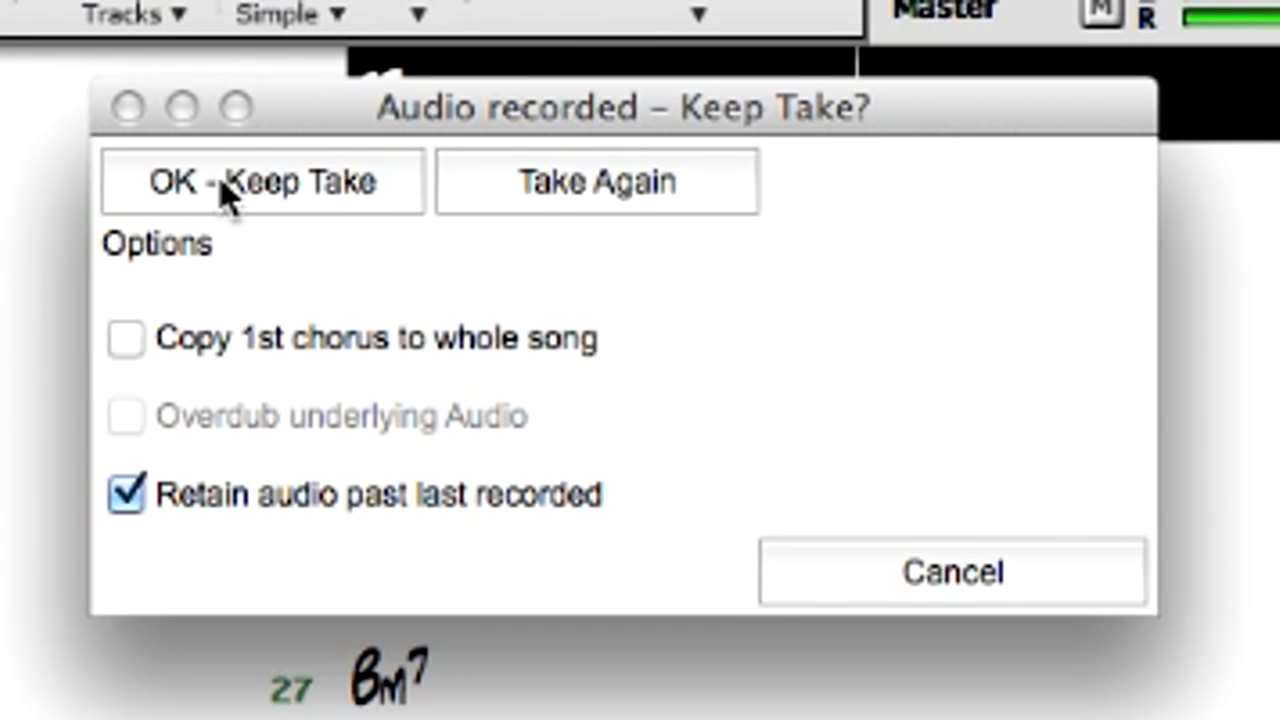
left_click(228, 190)
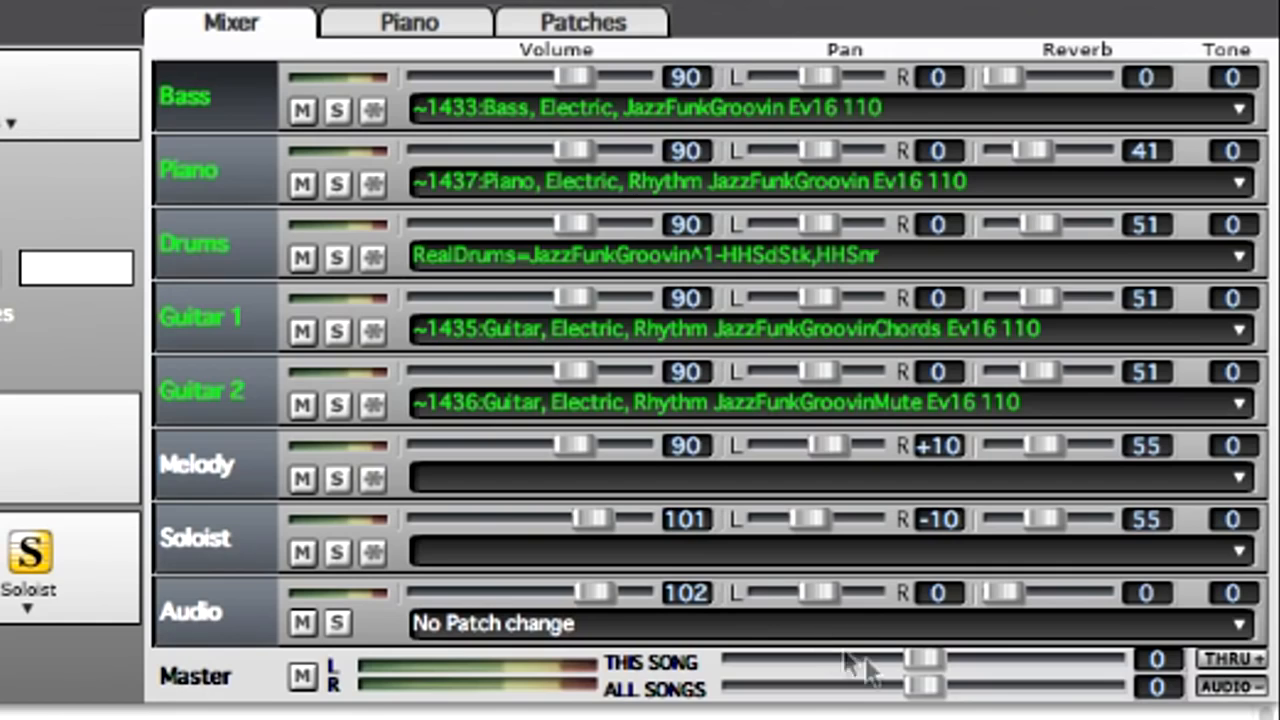
- Toggle the Audio track's display in the mixer, and play the song from bar 1
left_click(1228, 689)
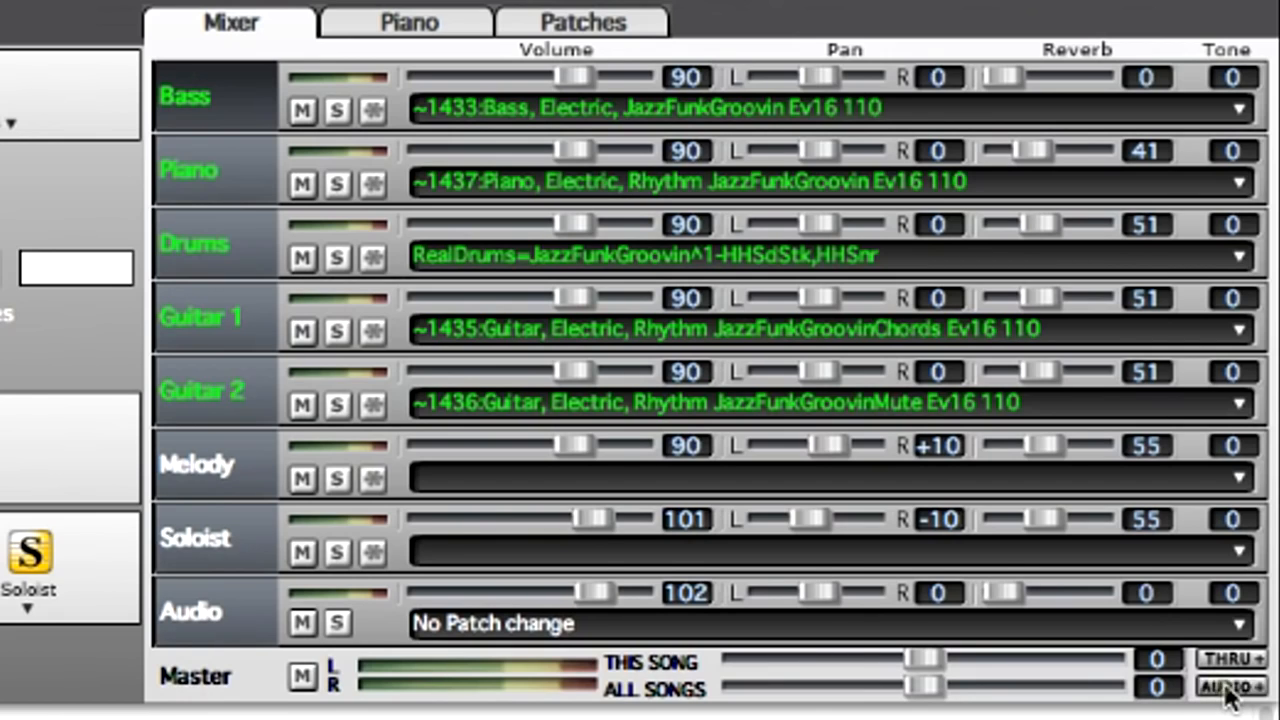
left_click(1232, 613)
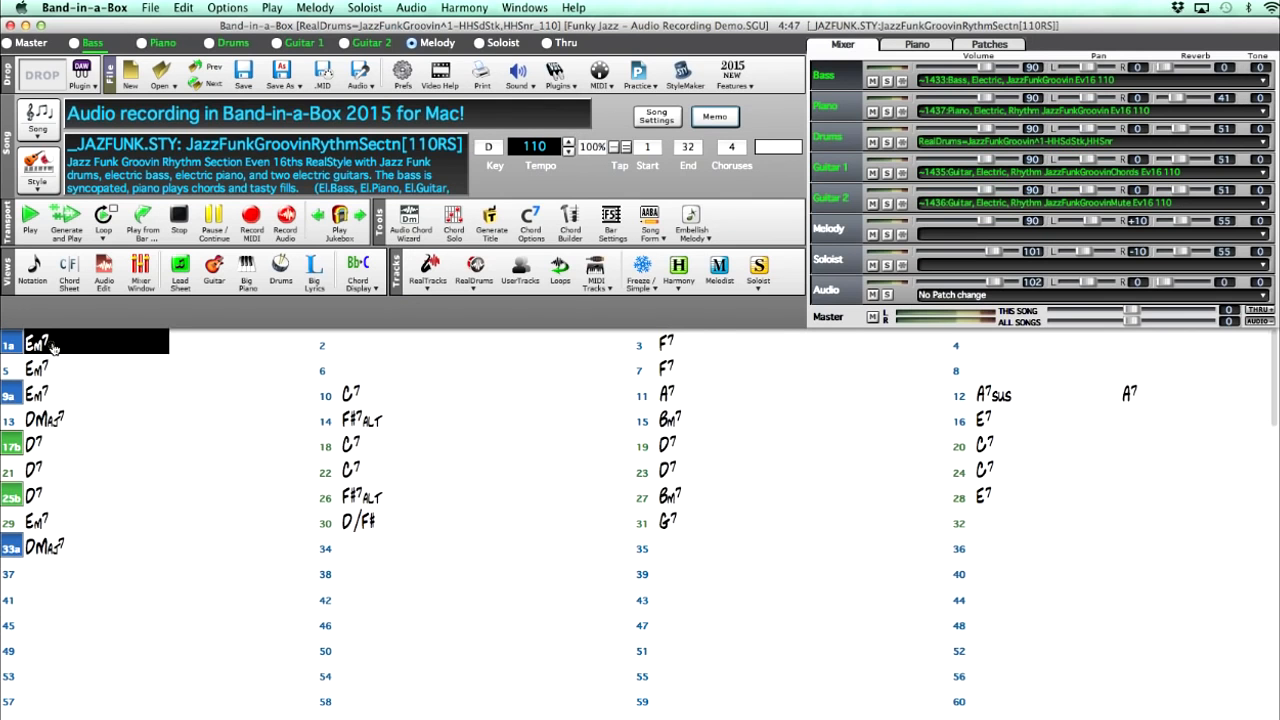
left_click(48, 343)
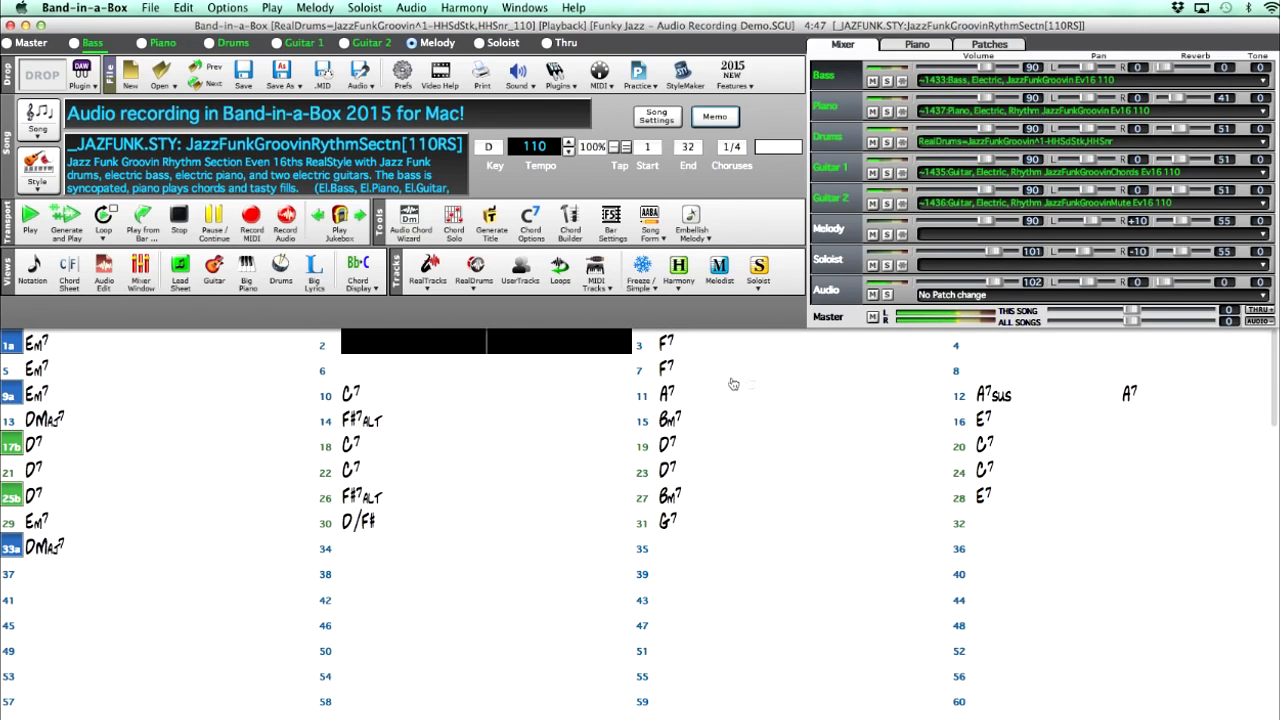
- Set the Audio track's reverb to 70 and volume to 93 during playback, and stop the song
left_click_drag(1170, 284, 1186, 286)
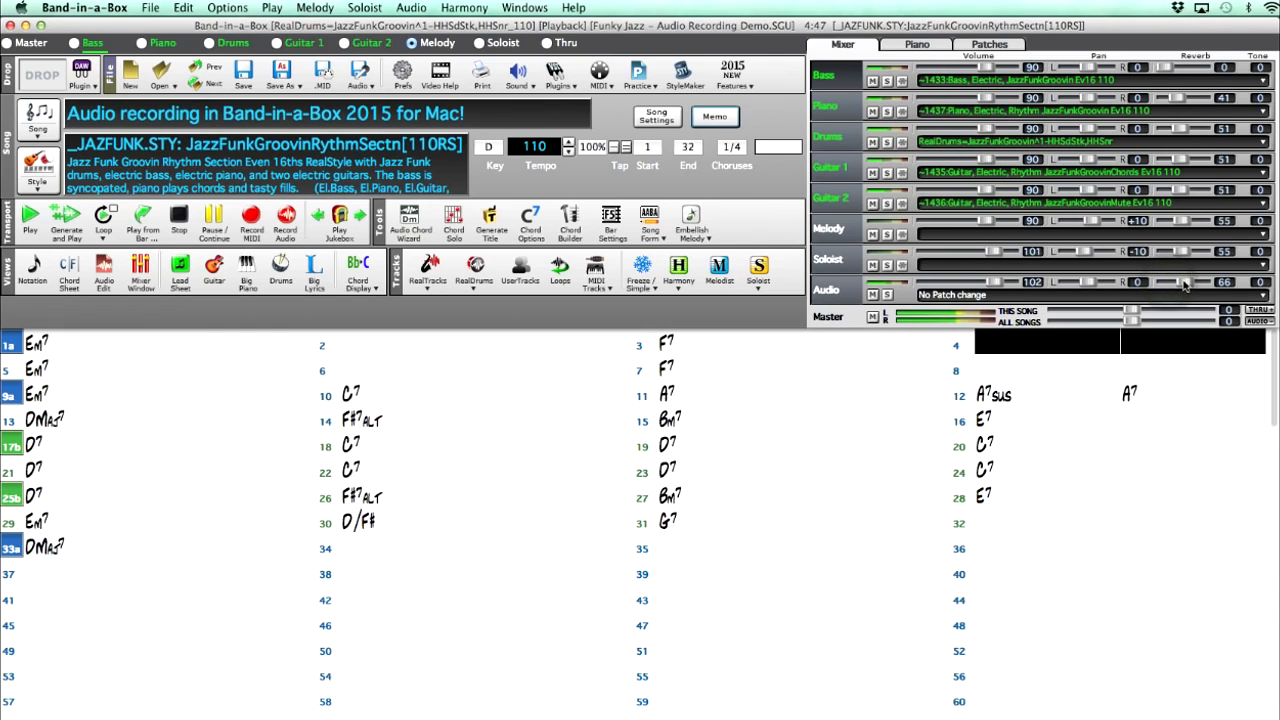
left_click_drag(1186, 285, 1189, 286)
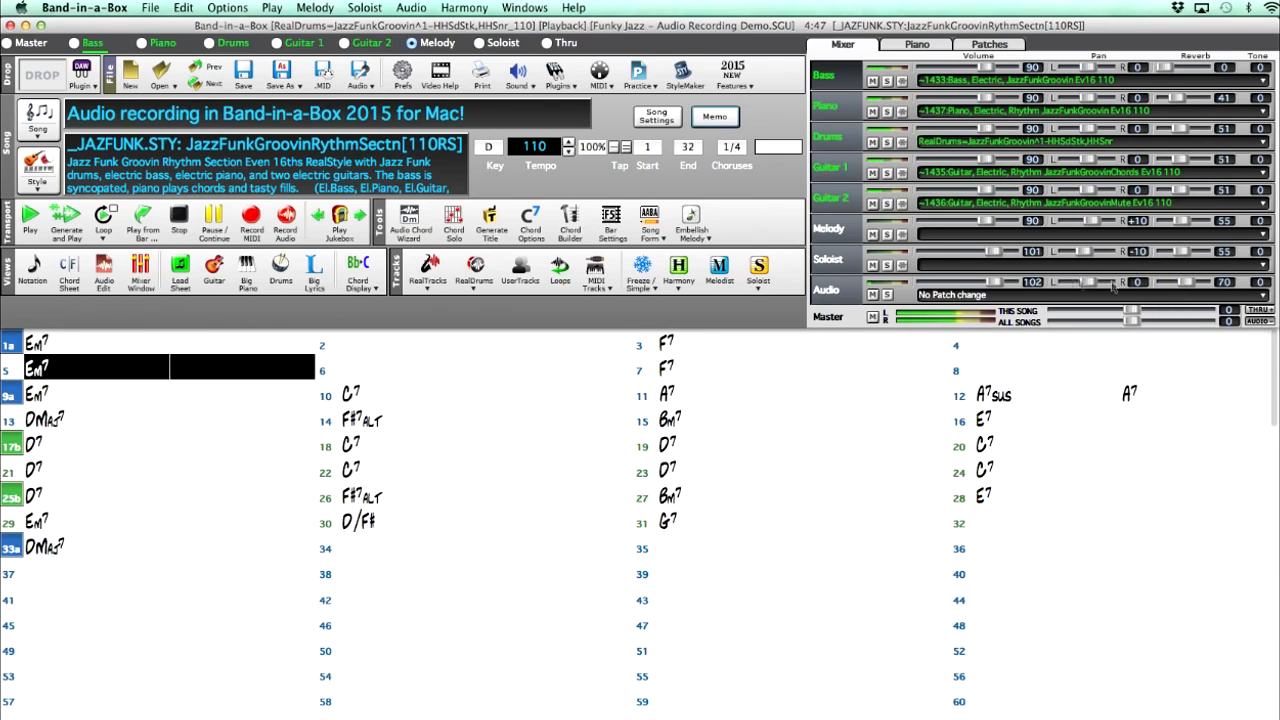
left_click_drag(997, 287, 991, 286)
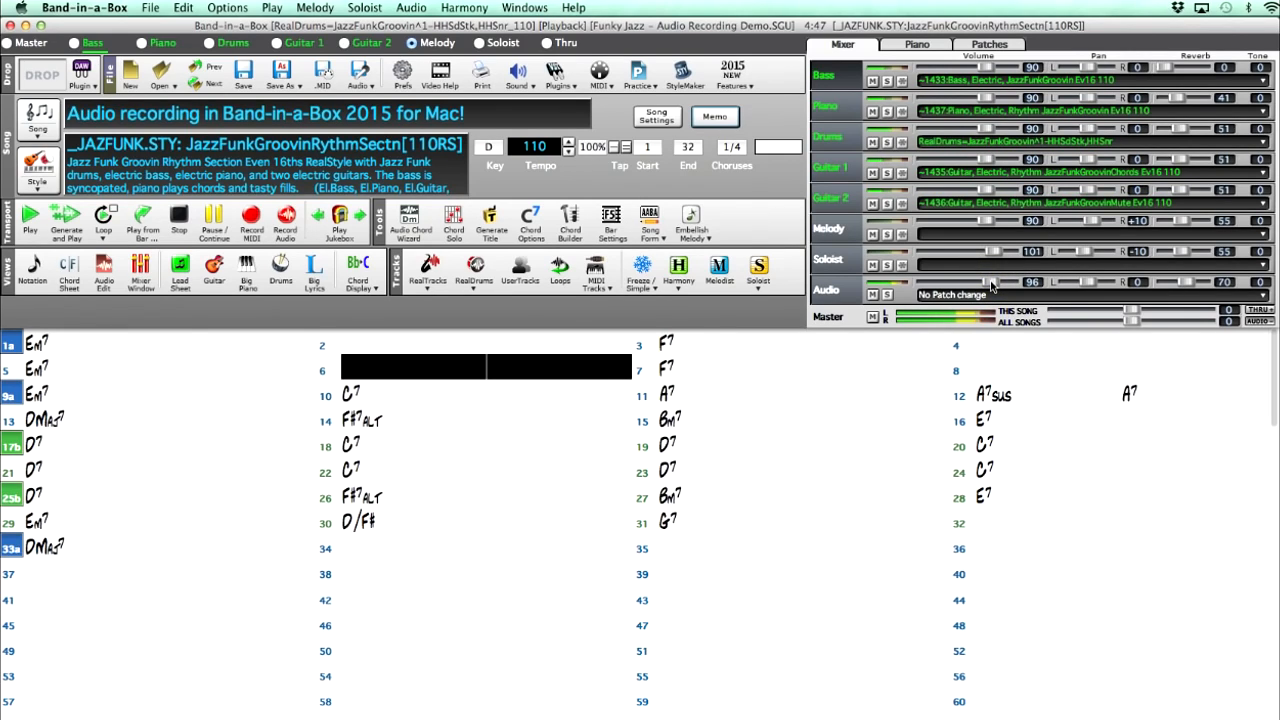
left_click_drag(991, 286, 988, 287)
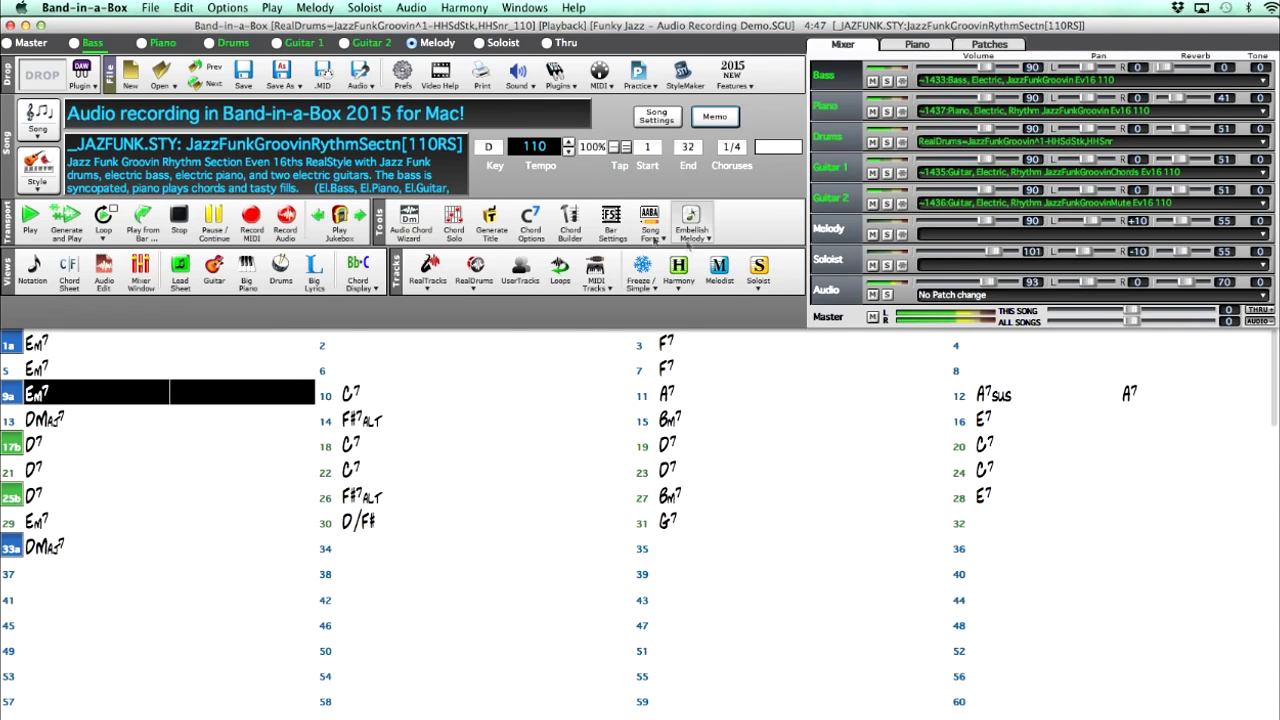
left_click(181, 218)
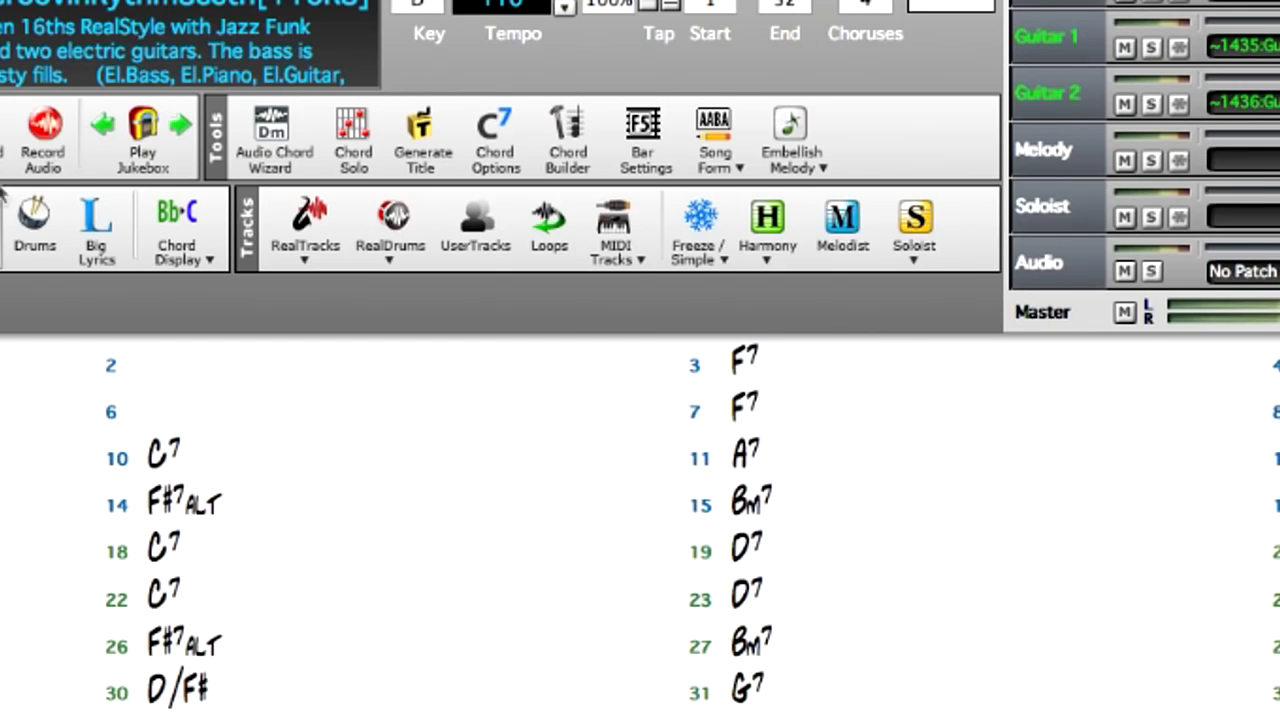
- Examine the option to overdub underlying audio in the audio recording settings, and cancel without recording
left_click(285, 222)
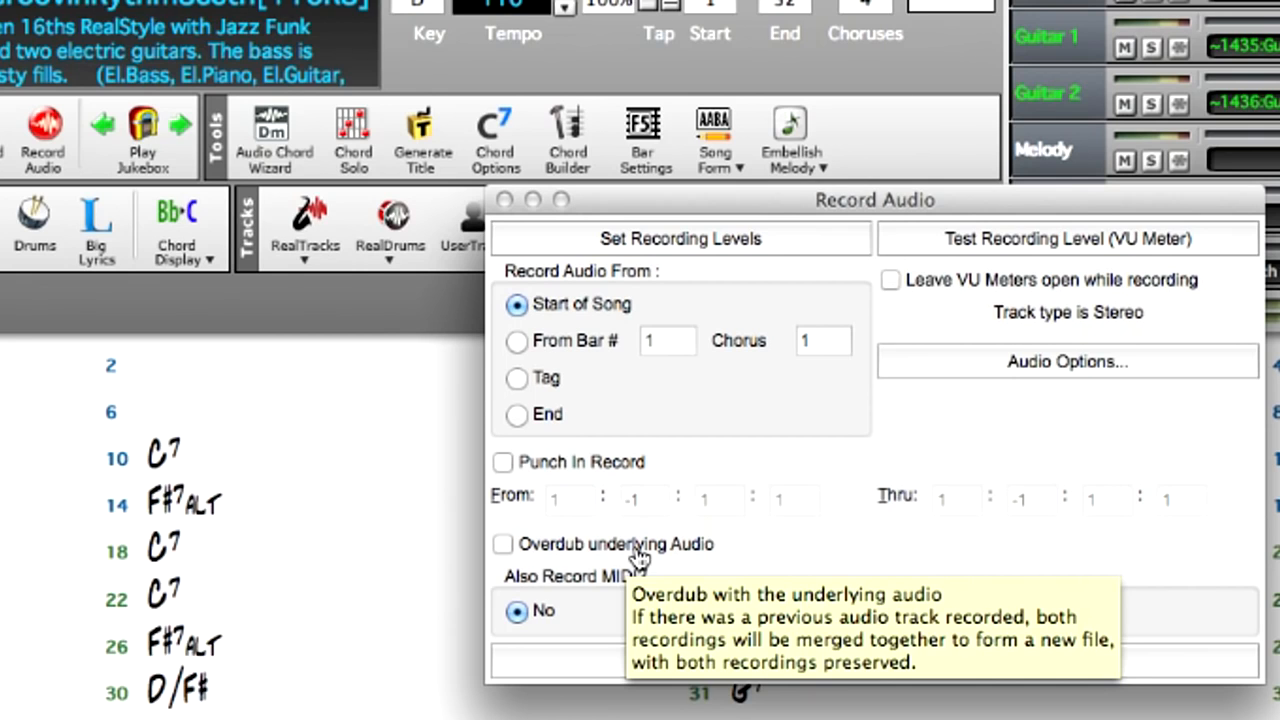
left_click(1089, 663)
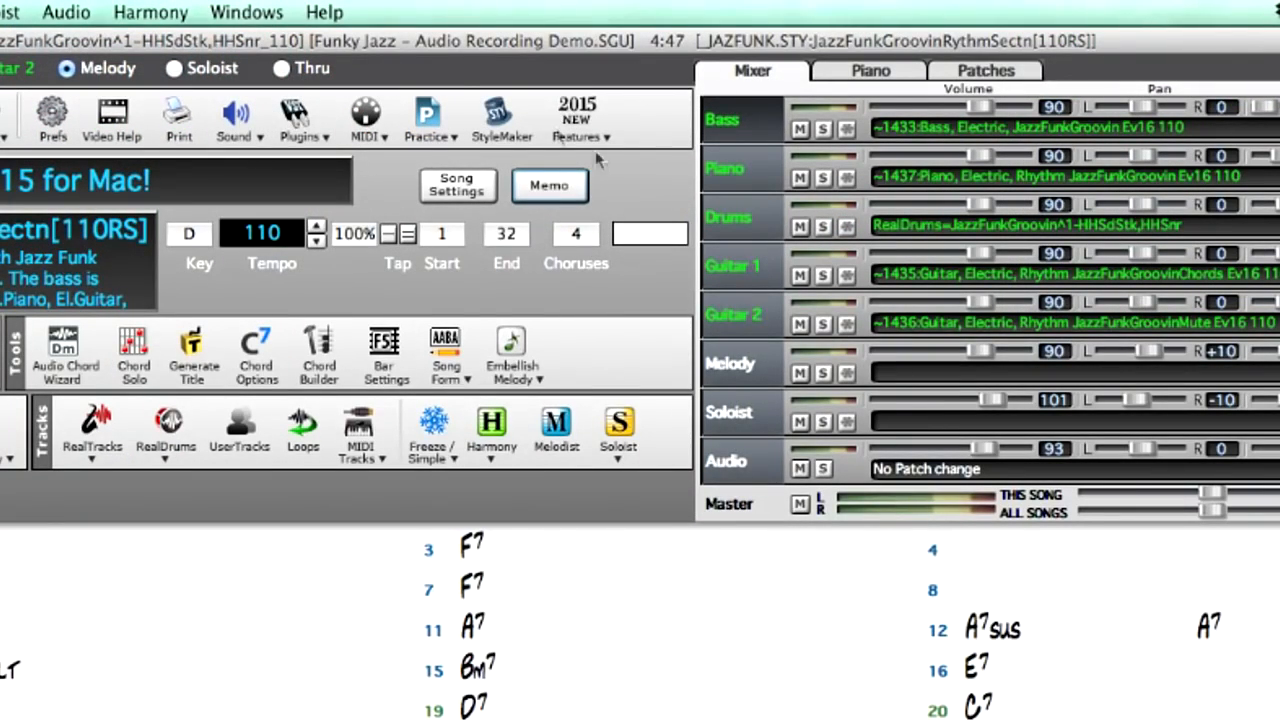
- Move the recorded audio to a performance track, choosing Melody as the destination track
left_click(62, 12)
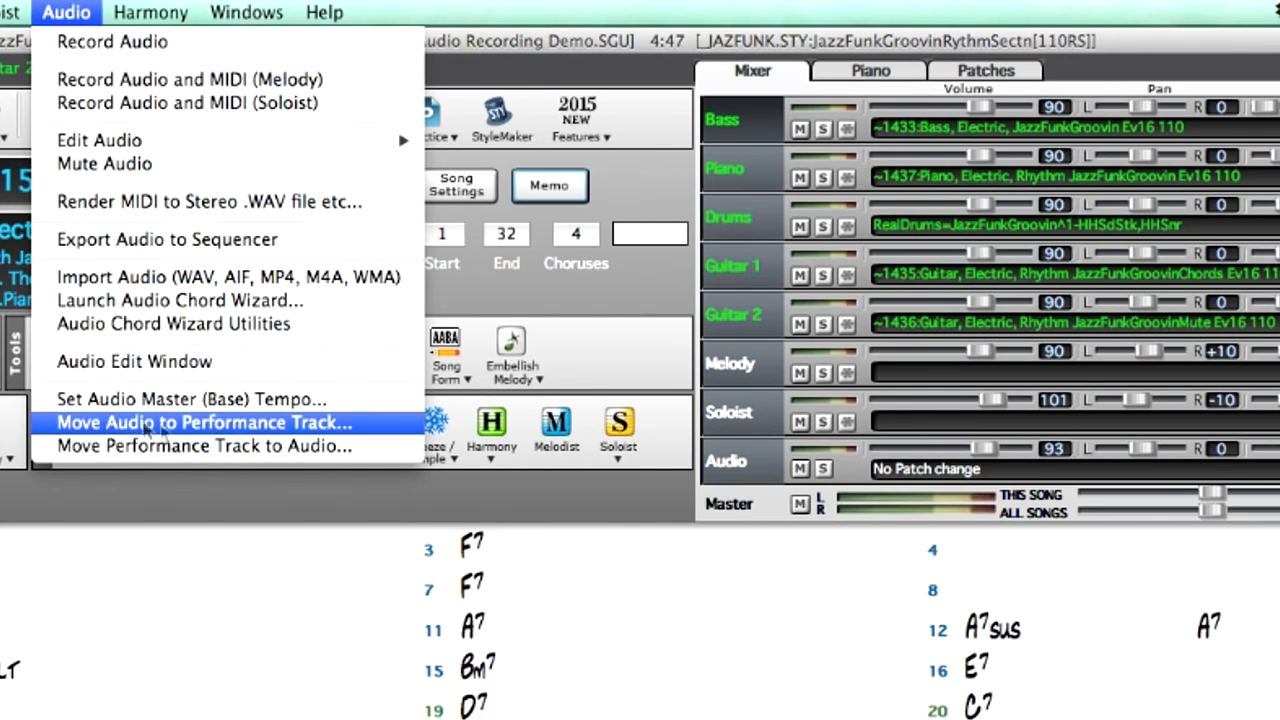
left_click(247, 428)
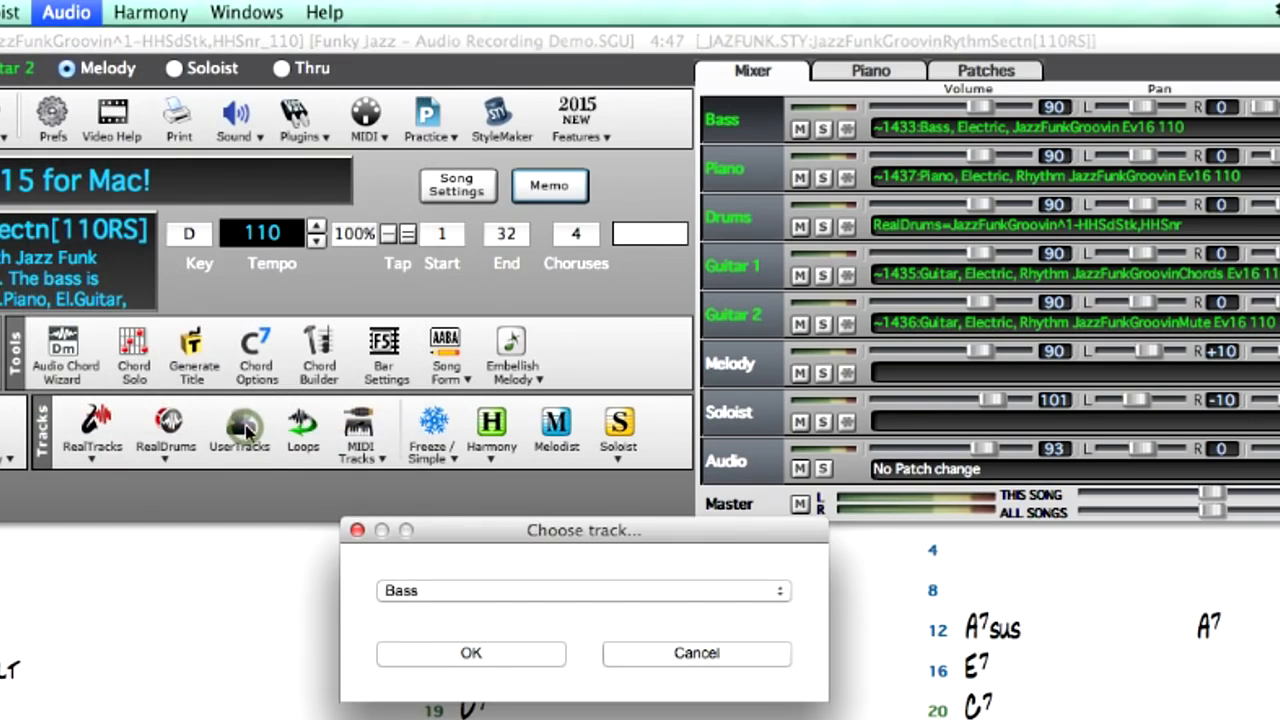
left_click(425, 592)
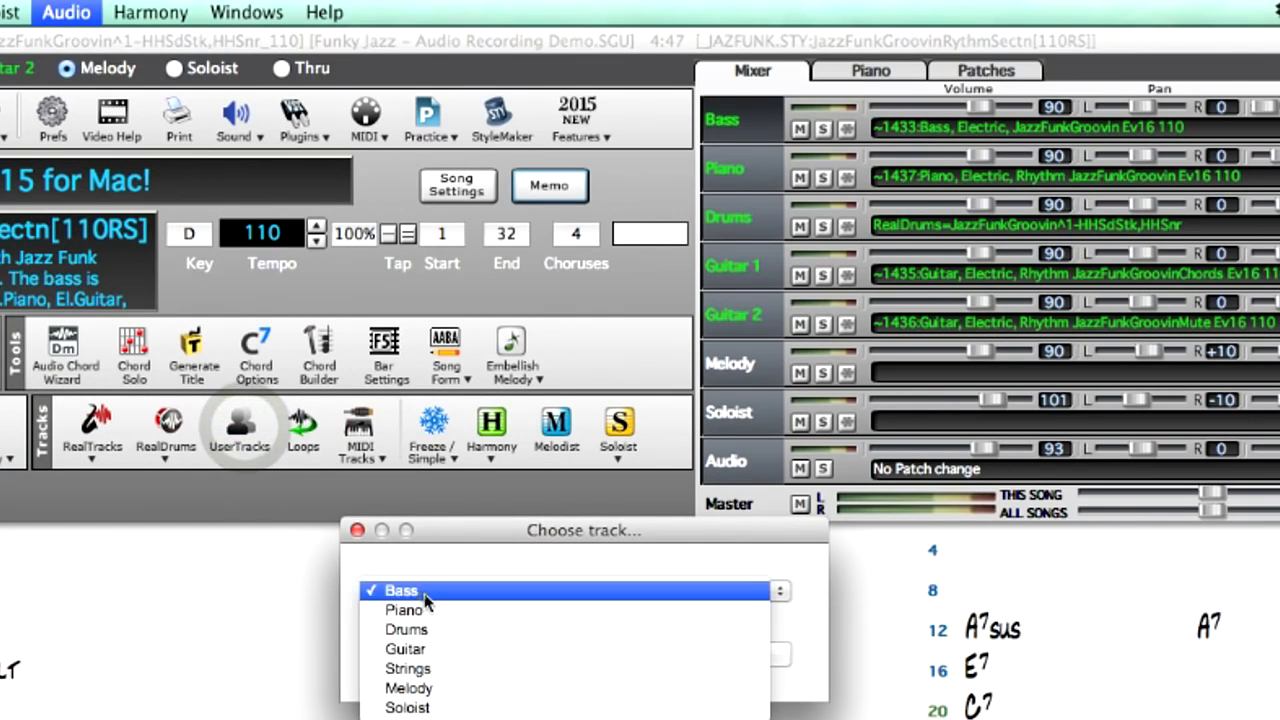
left_click(428, 688)
left_click(490, 655)
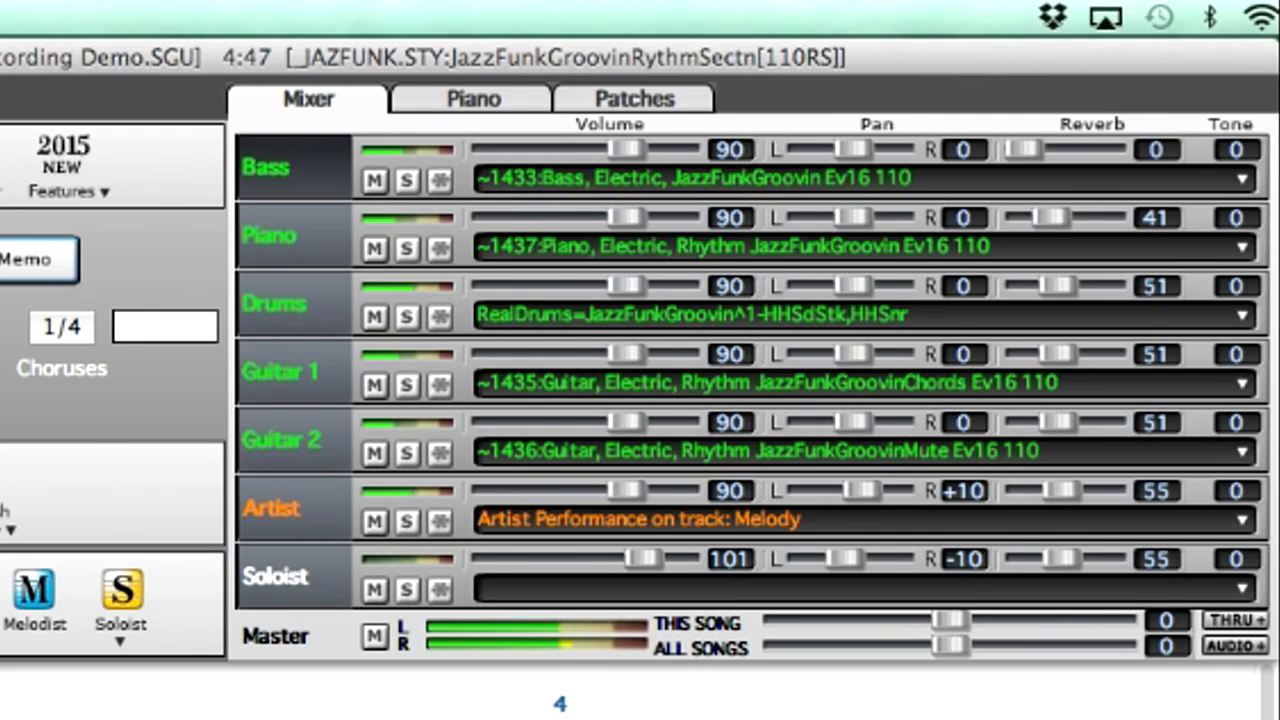
- Change the description of the Artist performance track on Melody to "Tenor Sax"
right_click(659, 522)
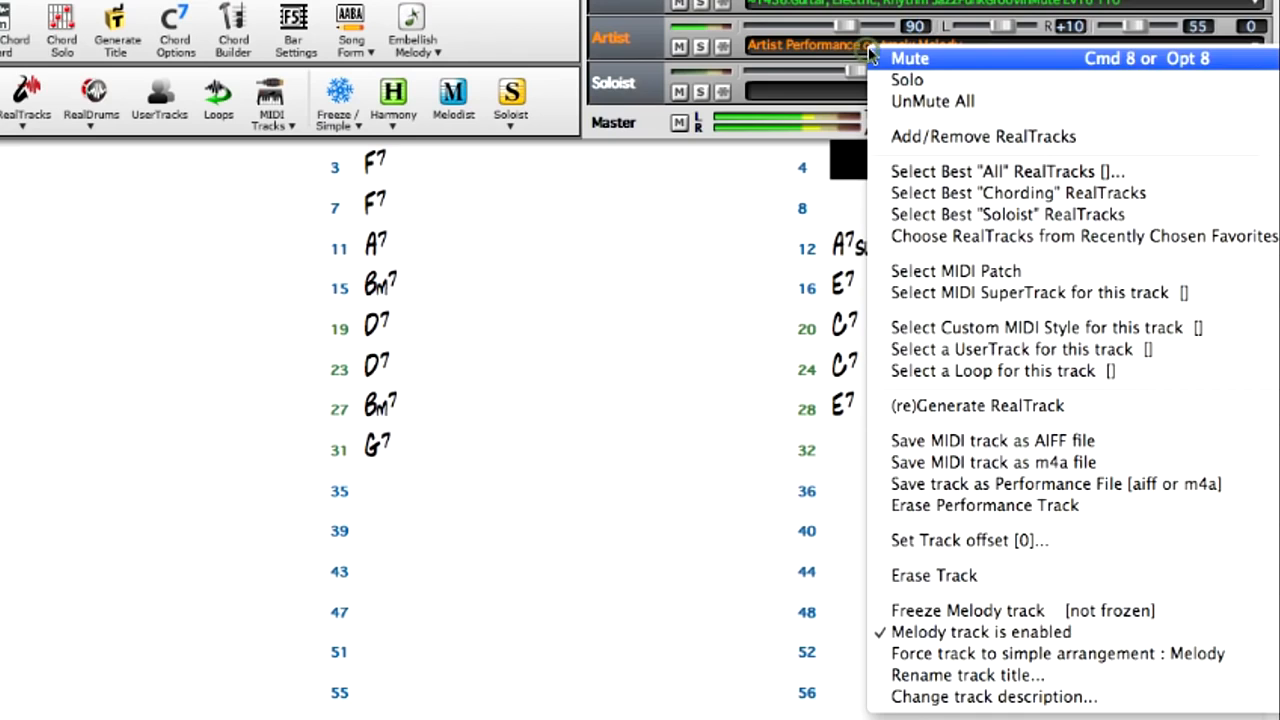
left_click(957, 697)
type("Tenor Sax")
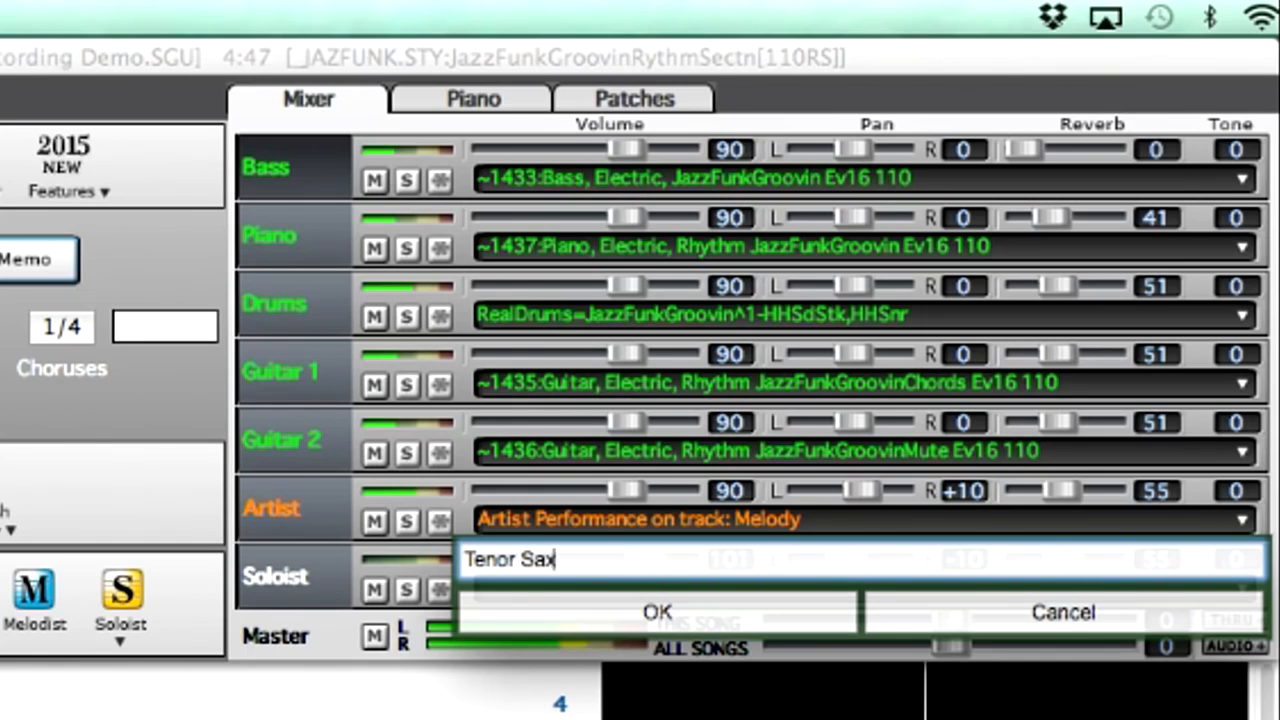
key("Return")
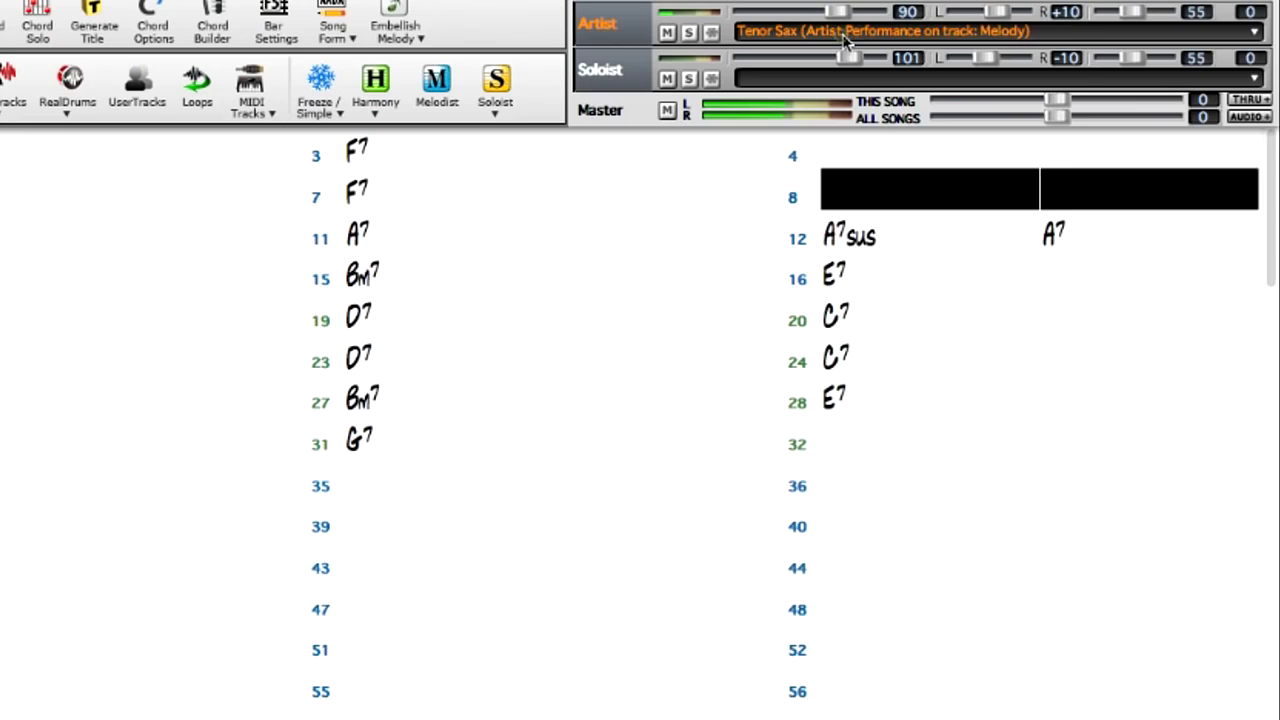
- Rename the Artist track's title in the mixer to "Ten.Sax"
left_click(631, 525)
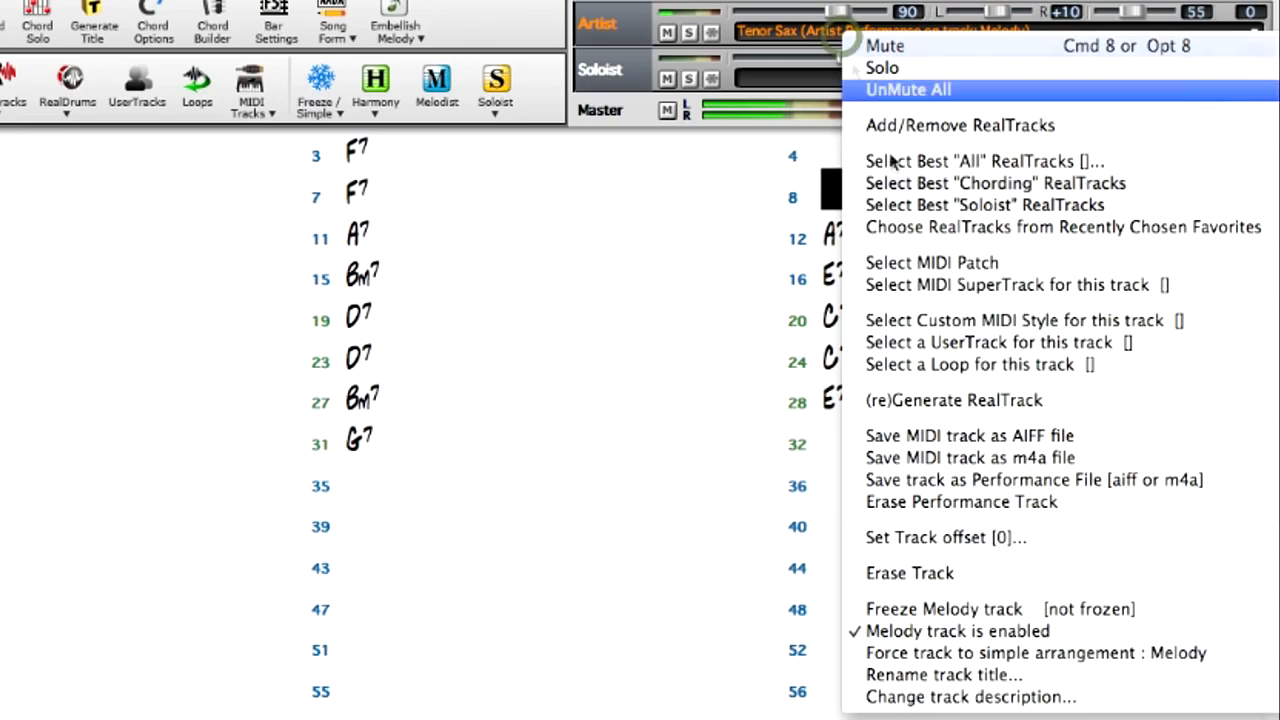
left_click(928, 674)
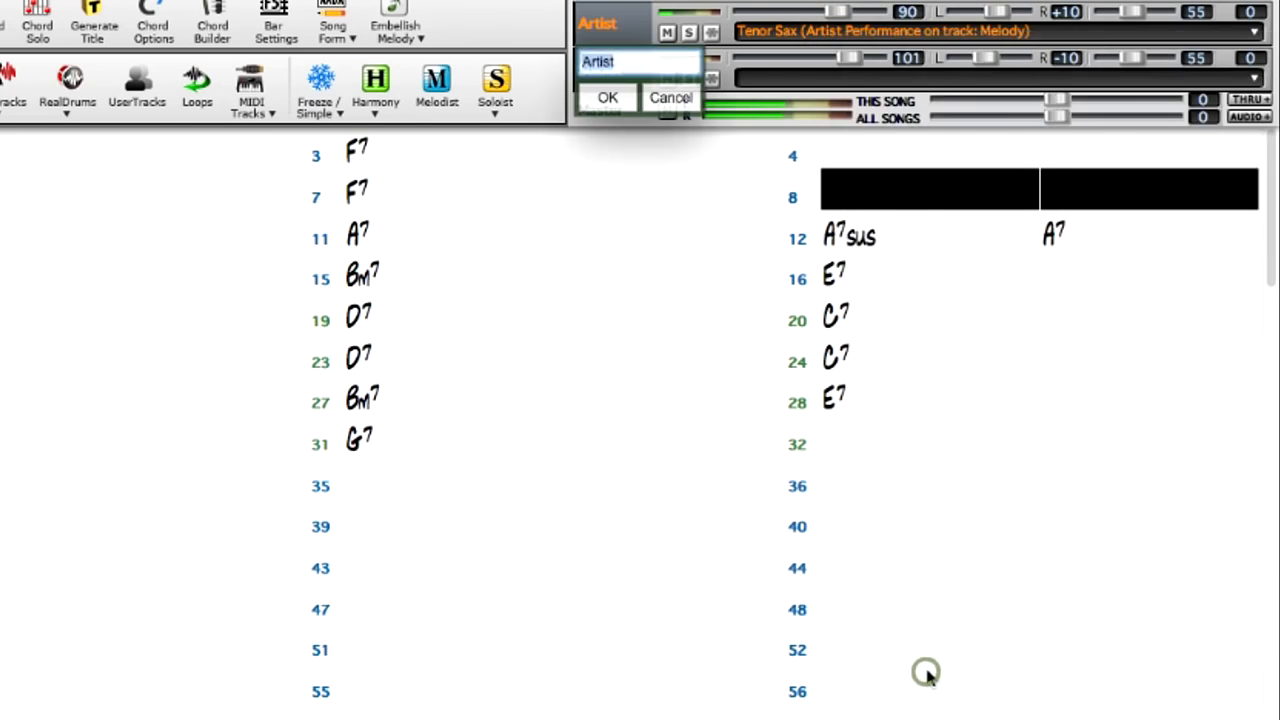
type("Ten.Sax")
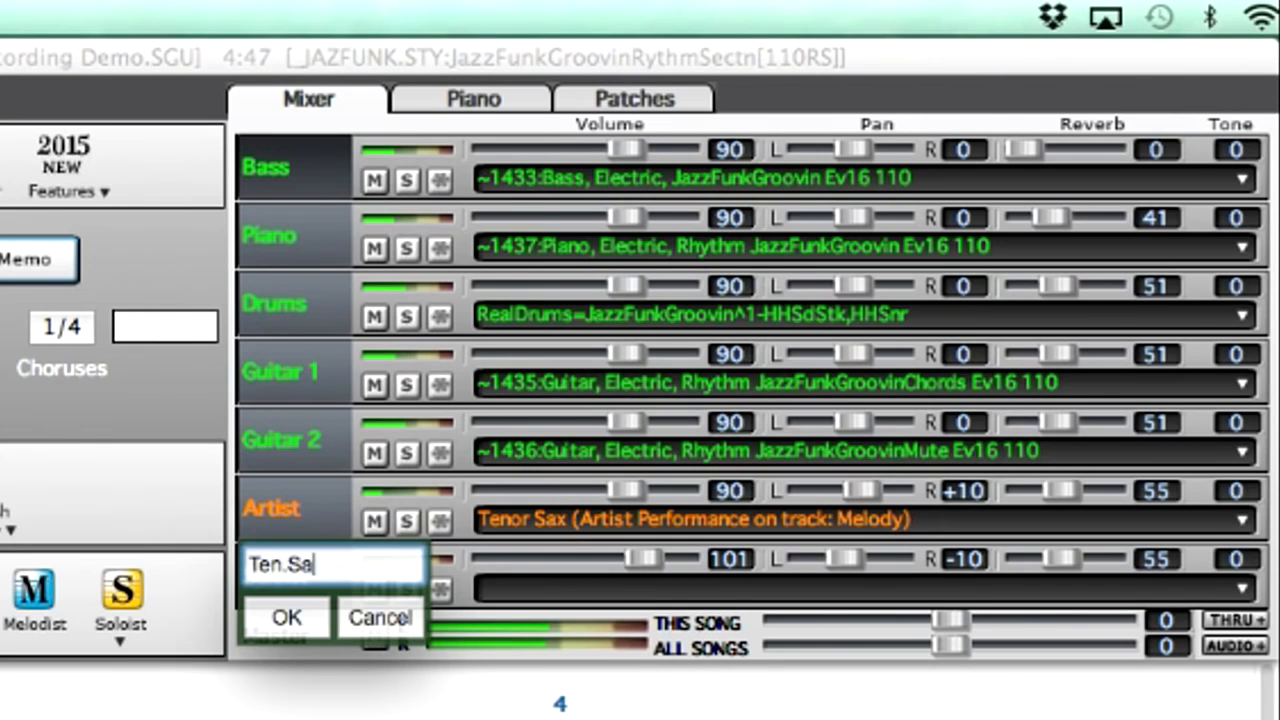
key("Return")
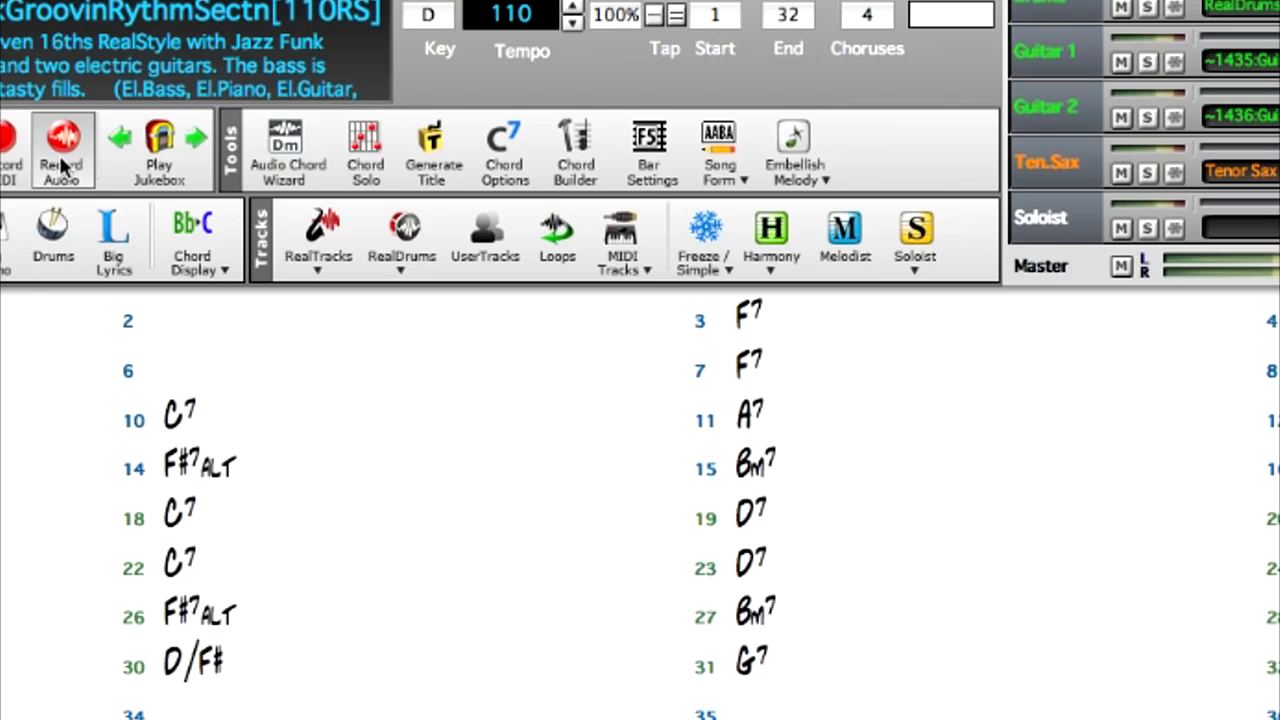
- Record a second audio part from the start of the song without MIDI, stop the recording and keep the take
left_click(62, 165)
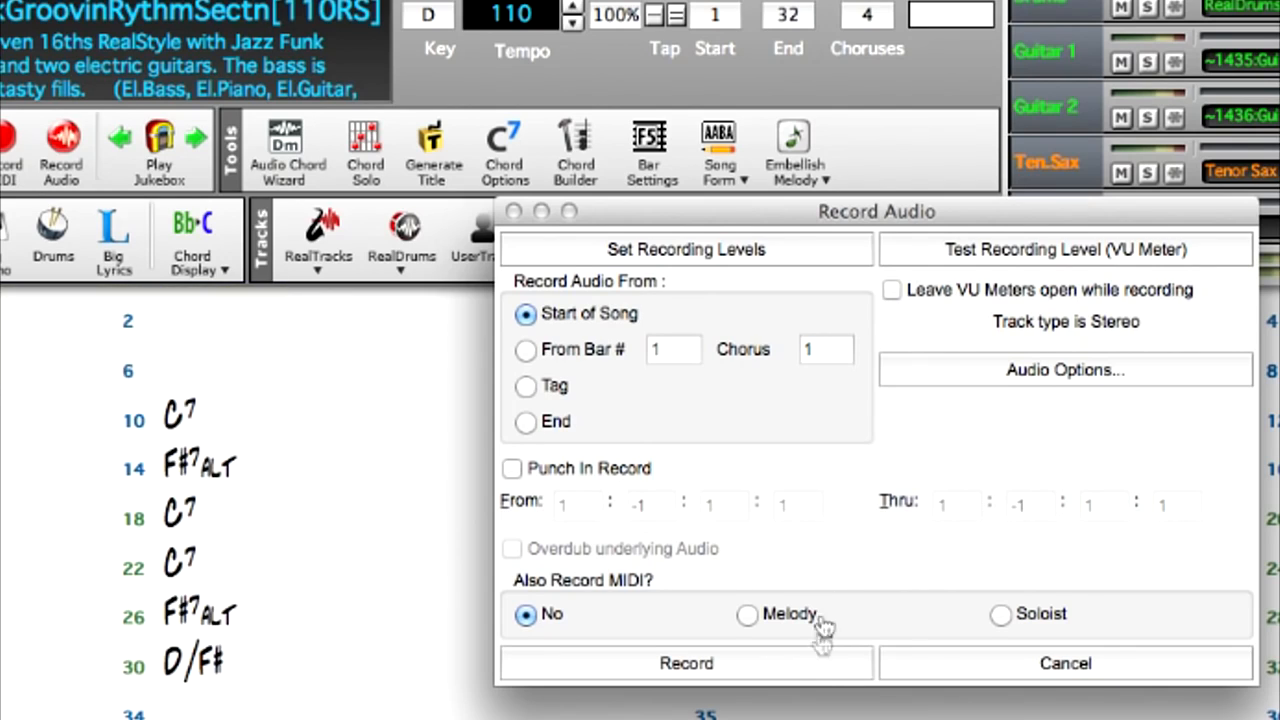
left_click(816, 669)
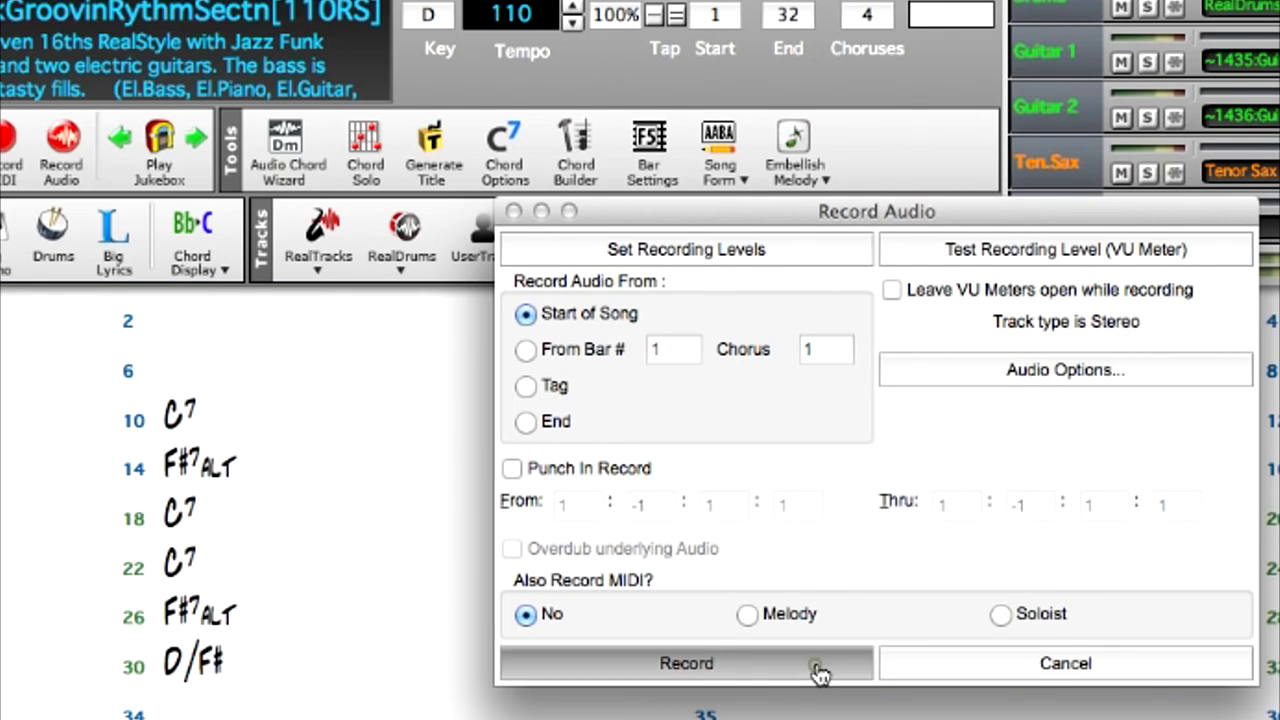
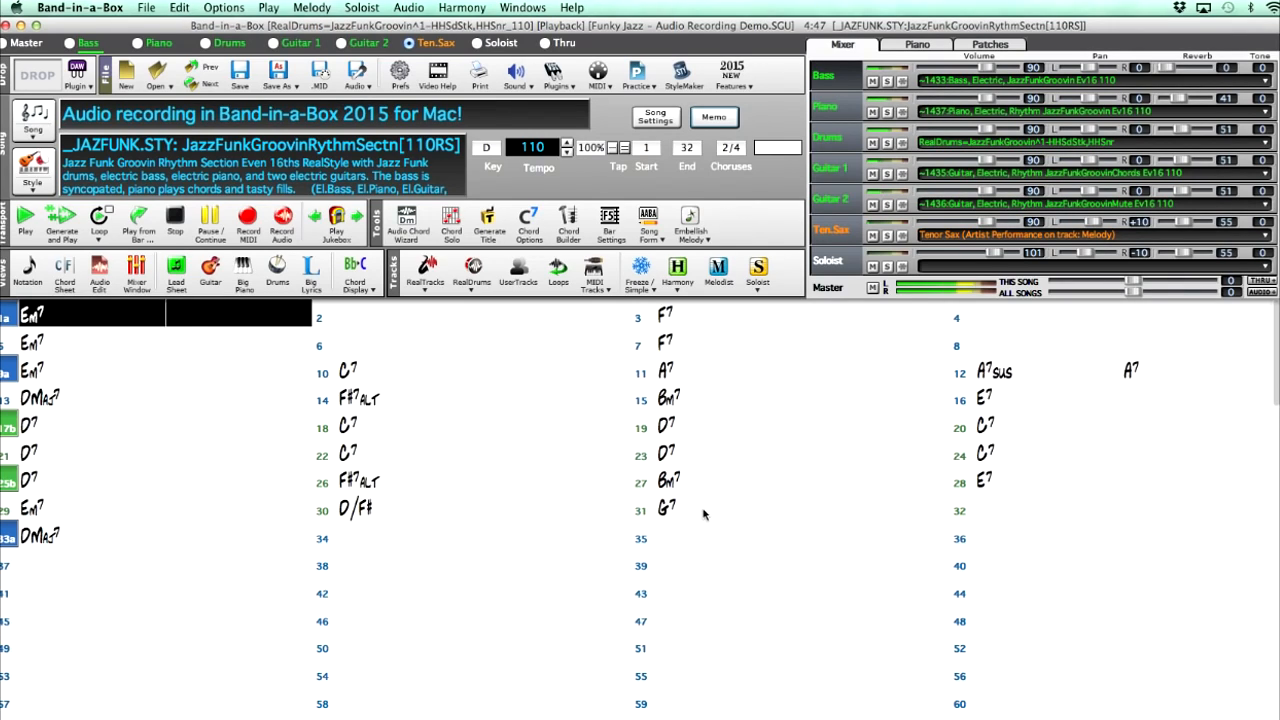
left_click(177, 224)
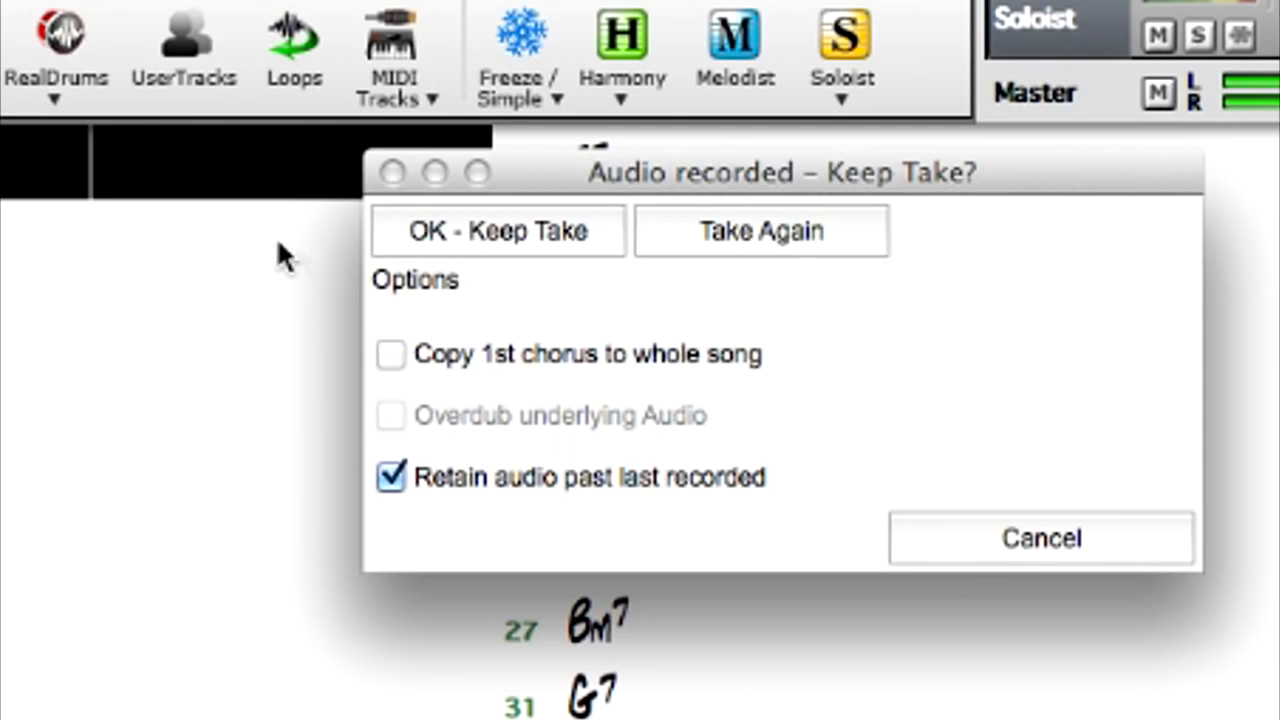
left_click(557, 246)
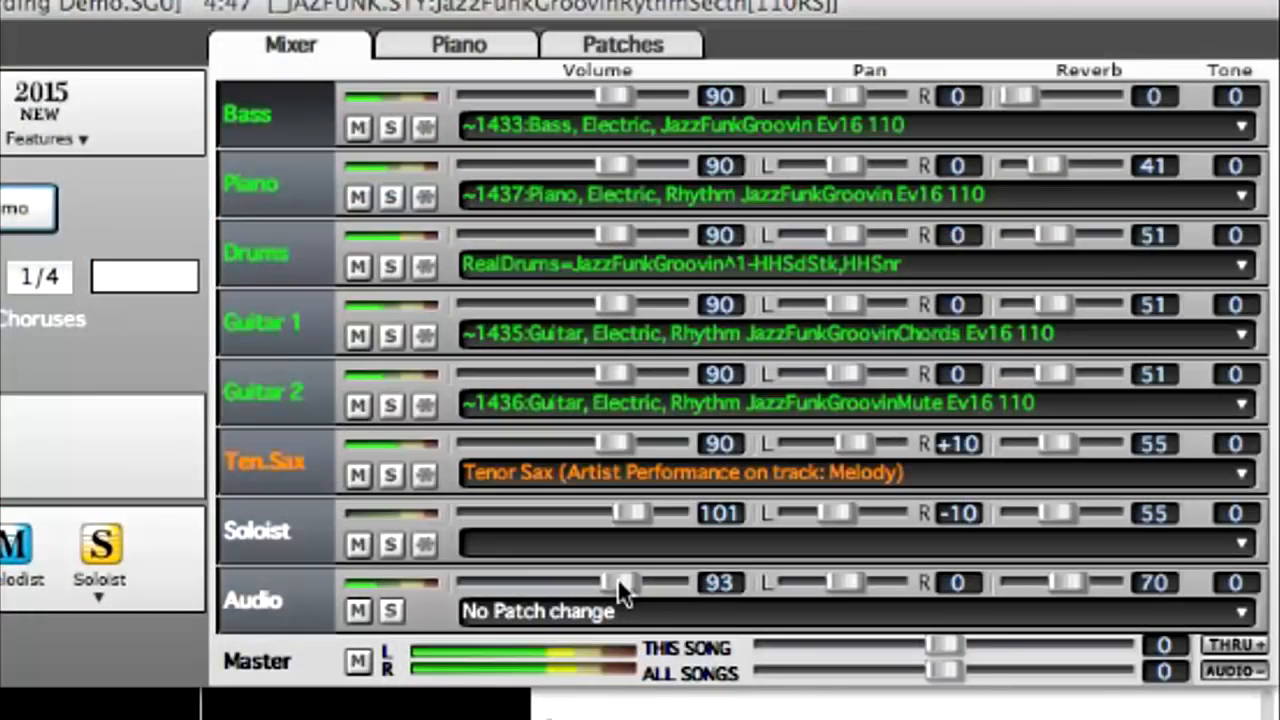
- Set the Audio track's volume to 85 and its reverb to 64 in the mixer
left_click_drag(988, 287, 987, 286)
left_click_drag(617, 588, 604, 590)
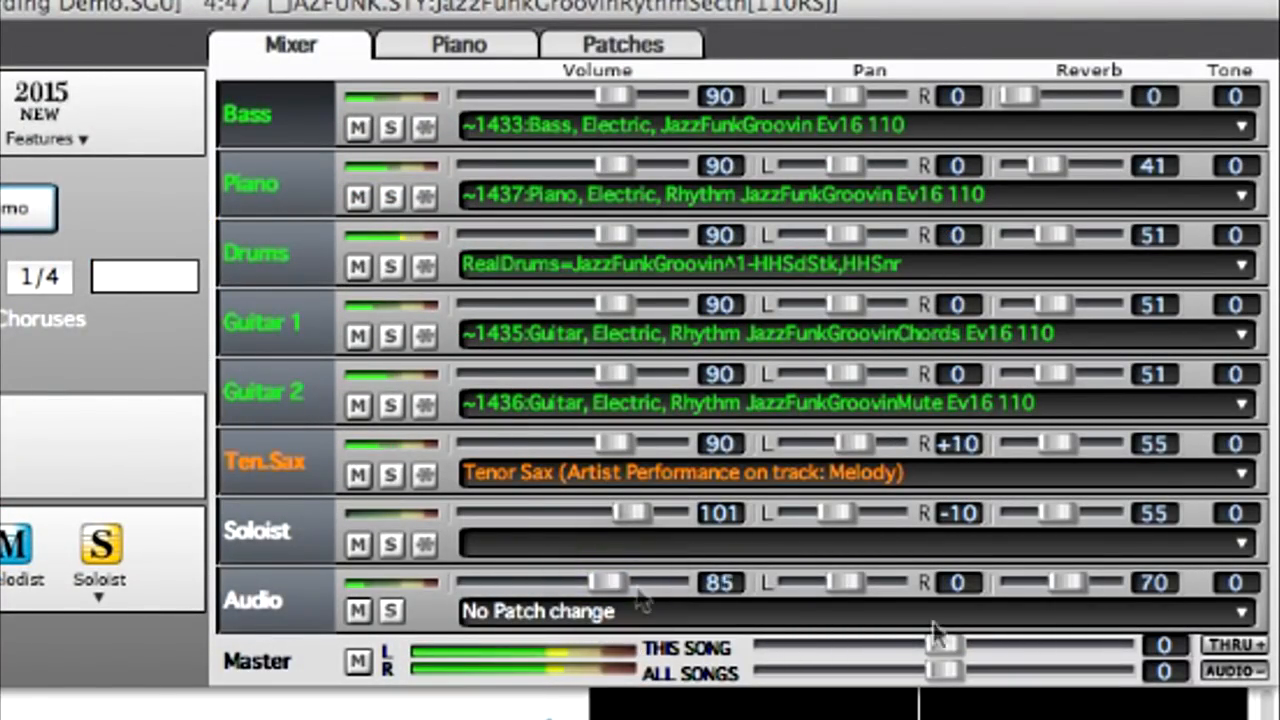
left_click_drag(1074, 590, 1062, 590)
- Set the Ten.Sax track's pan to -13 and adjust the Audio track's pan
left_click_drag(849, 440, 838, 444)
left_click_drag(835, 438, 828, 441)
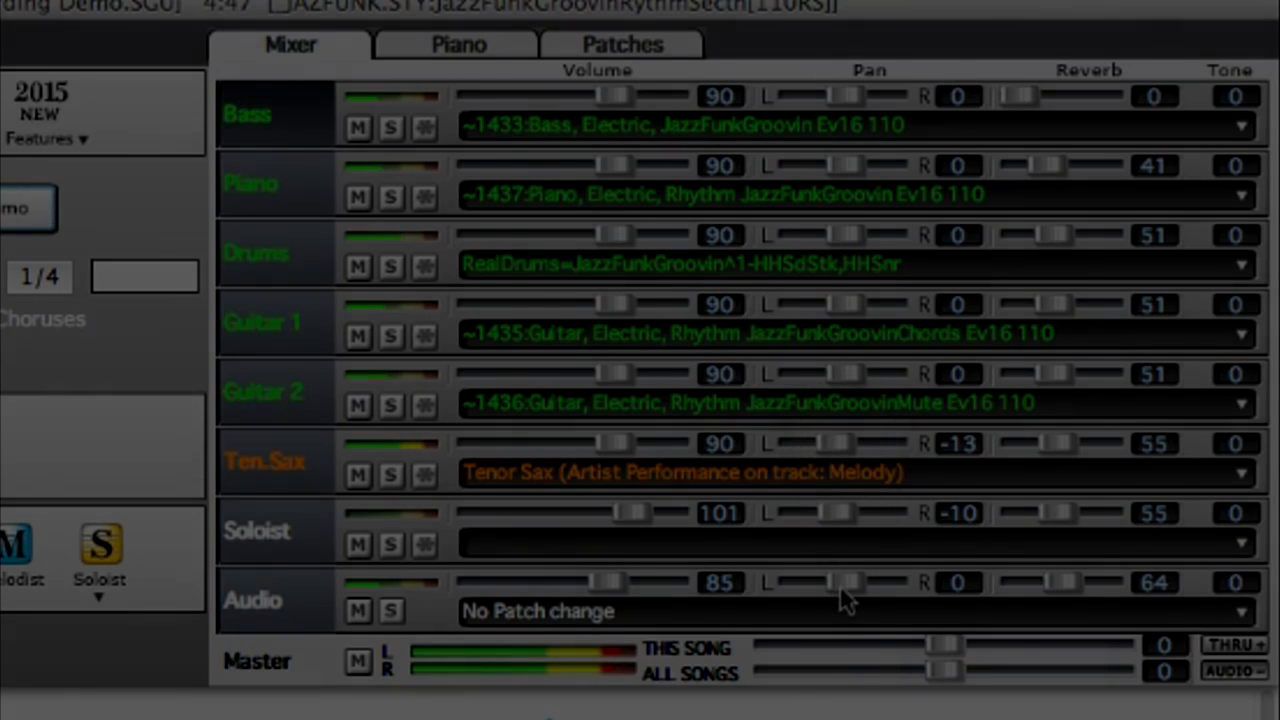
left_click_drag(845, 584, 849, 590)
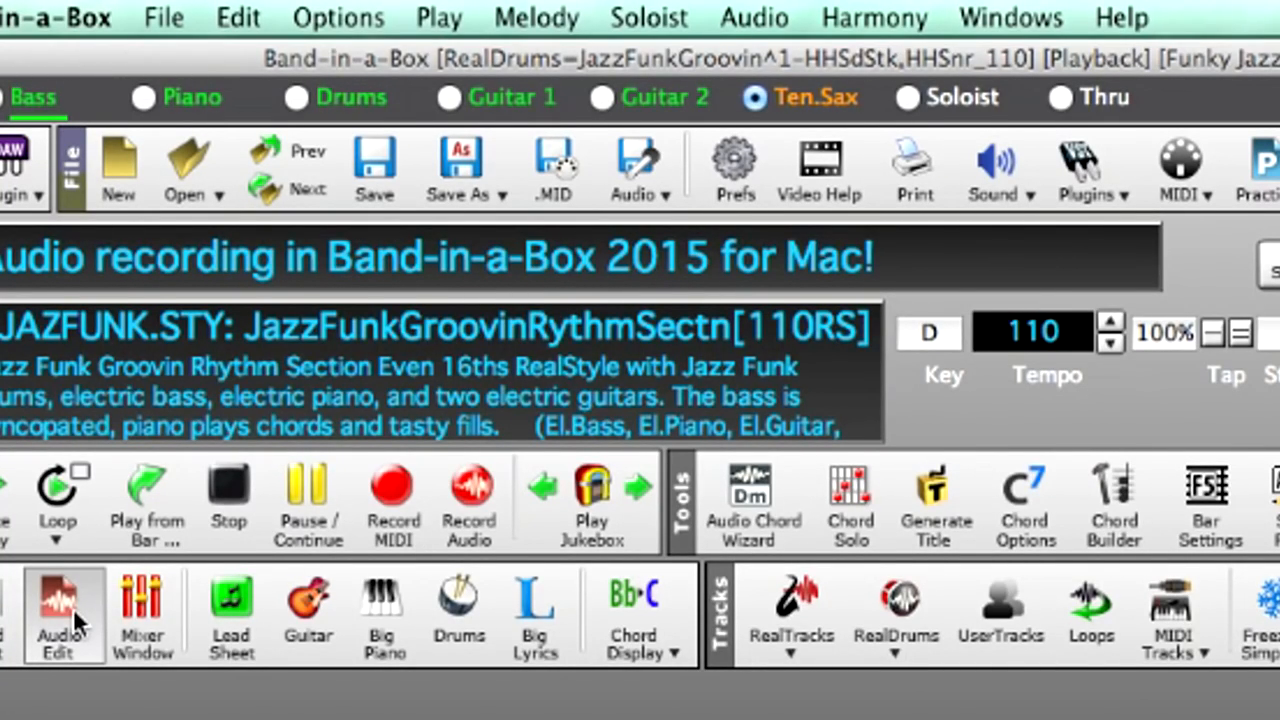
- Open the Audio Edit Window to show the recorded track's waveform
left_click(1000, 18)
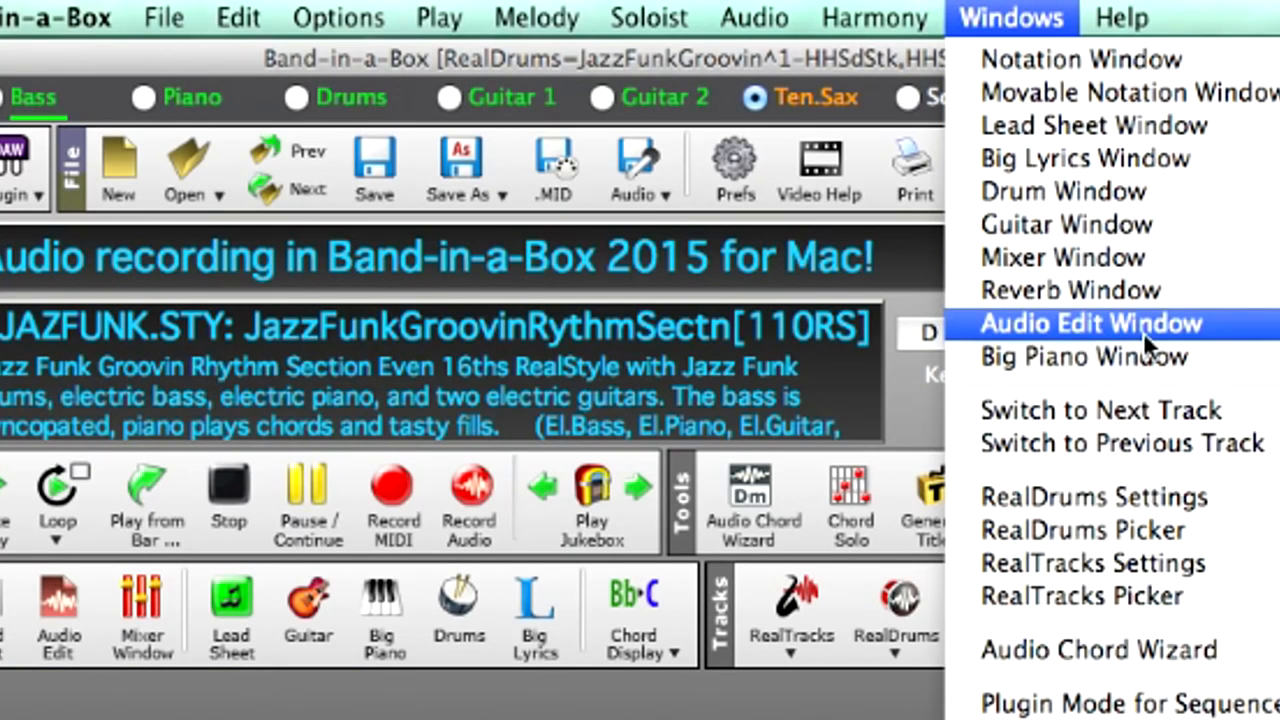
mouse_move(752, 18)
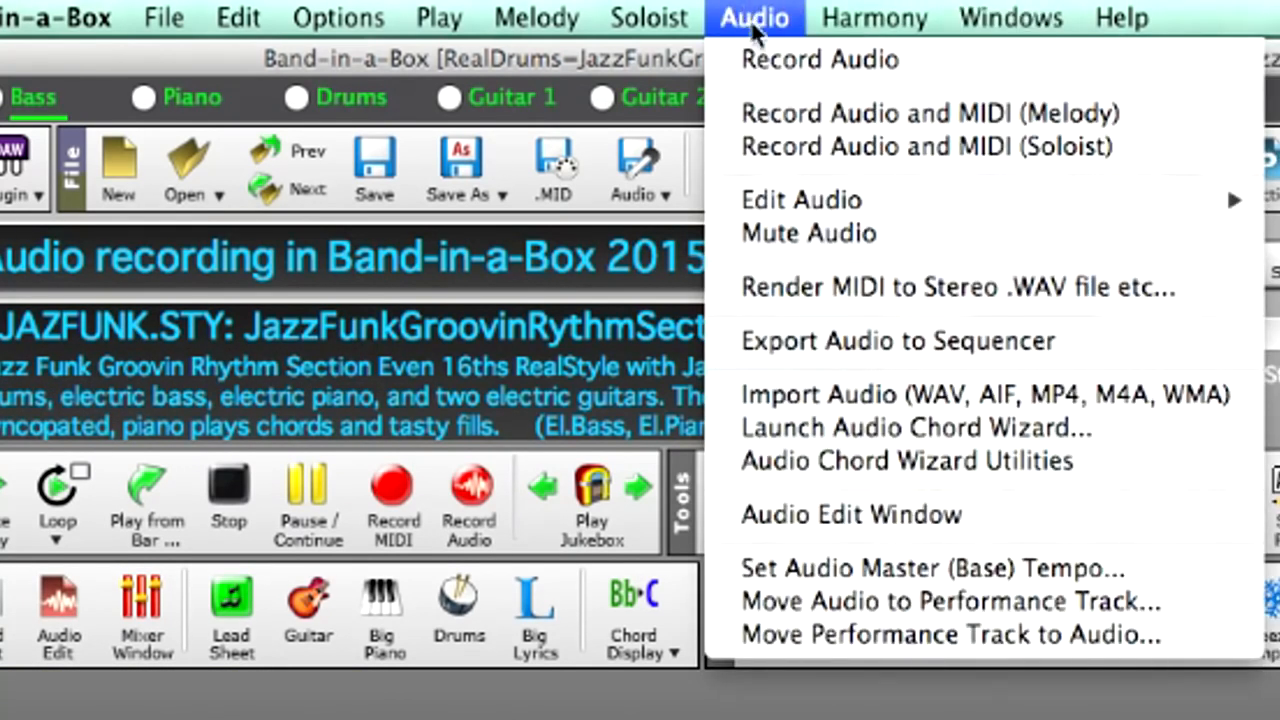
left_click(960, 518)
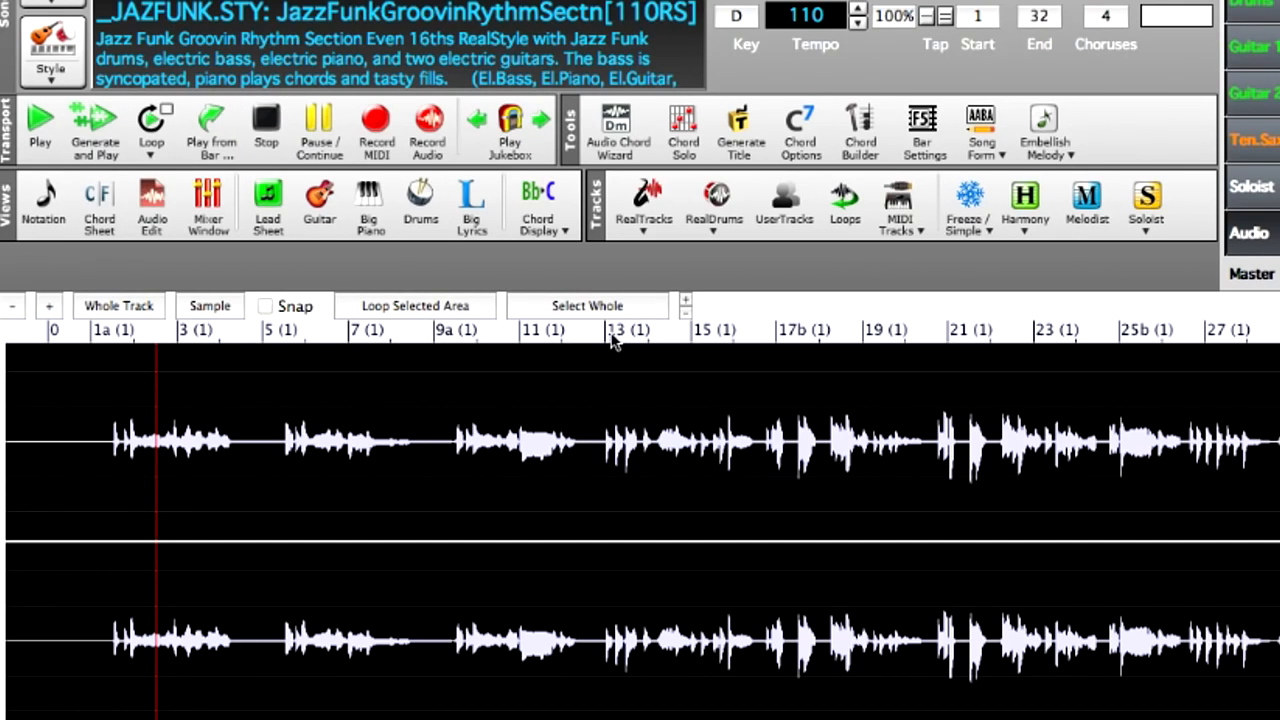
- Examine the recorded waveform at several horizontal zoom levels, from the opening bars to the phrases around bars 29 to 32
left_click(48, 309)
left_click(48, 309)
left_click(48, 309)
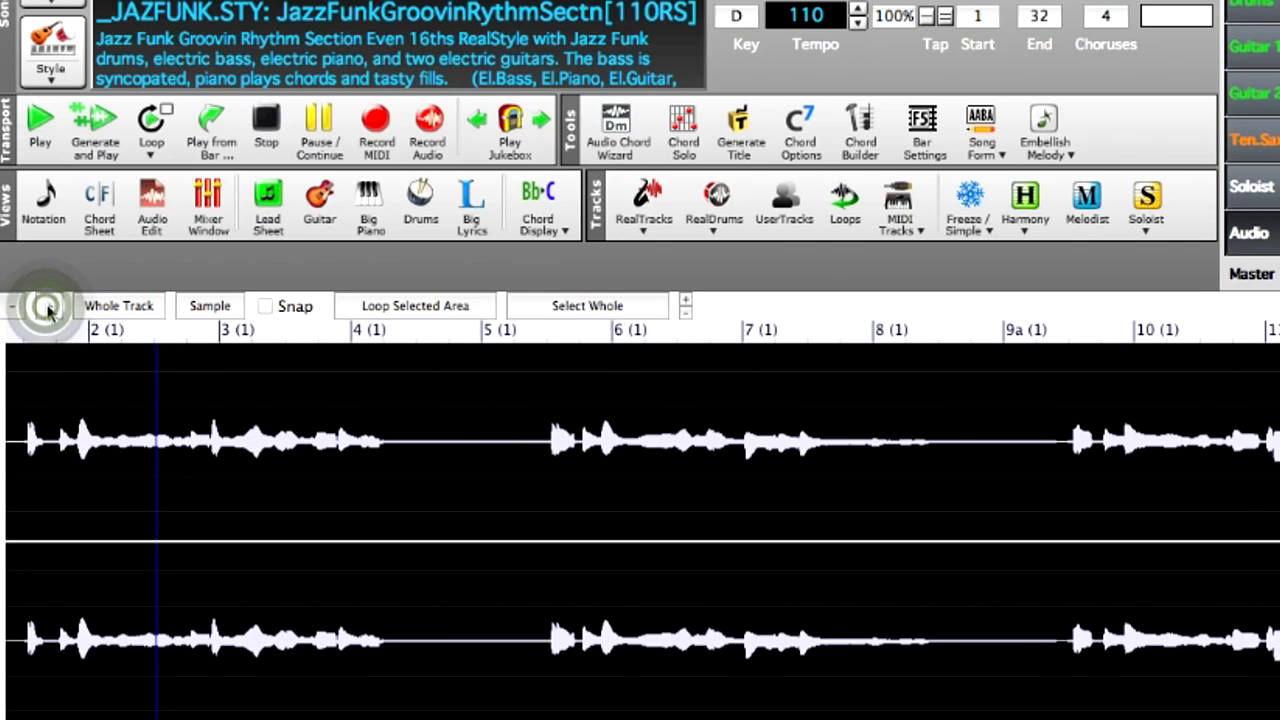
left_click(18, 310)
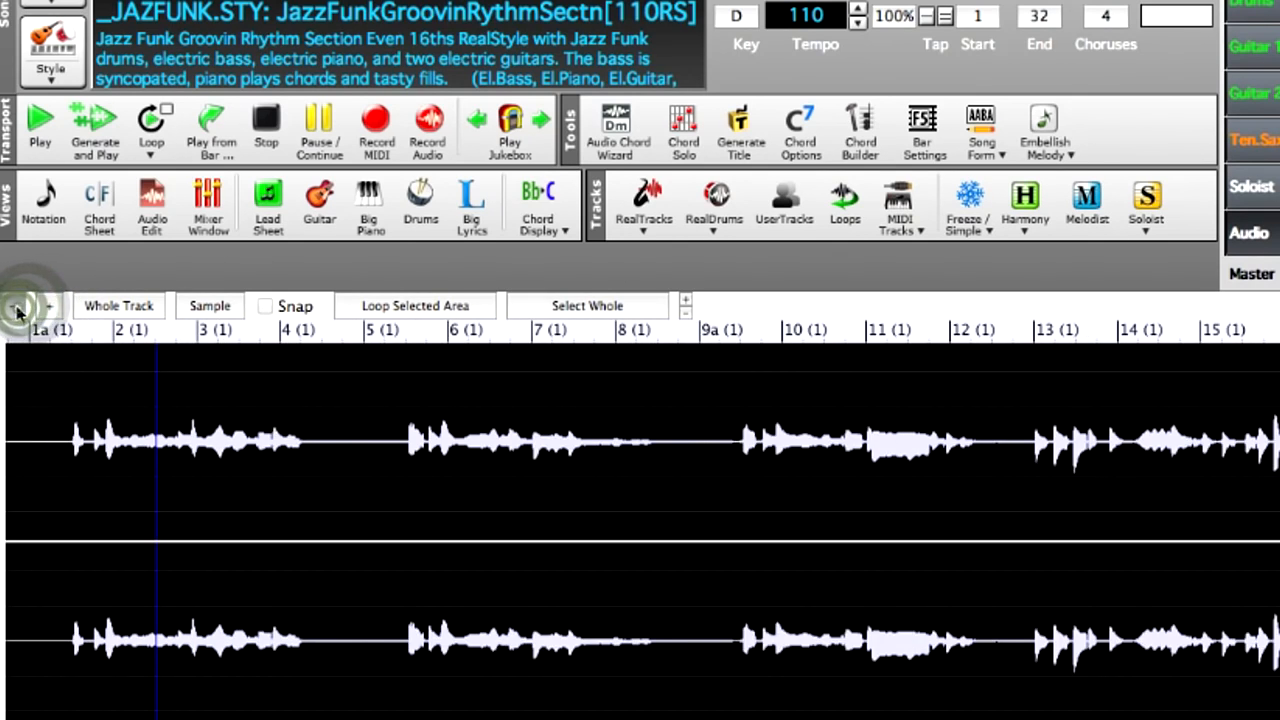
left_click(18, 310)
left_click(18, 310)
left_click(18, 310)
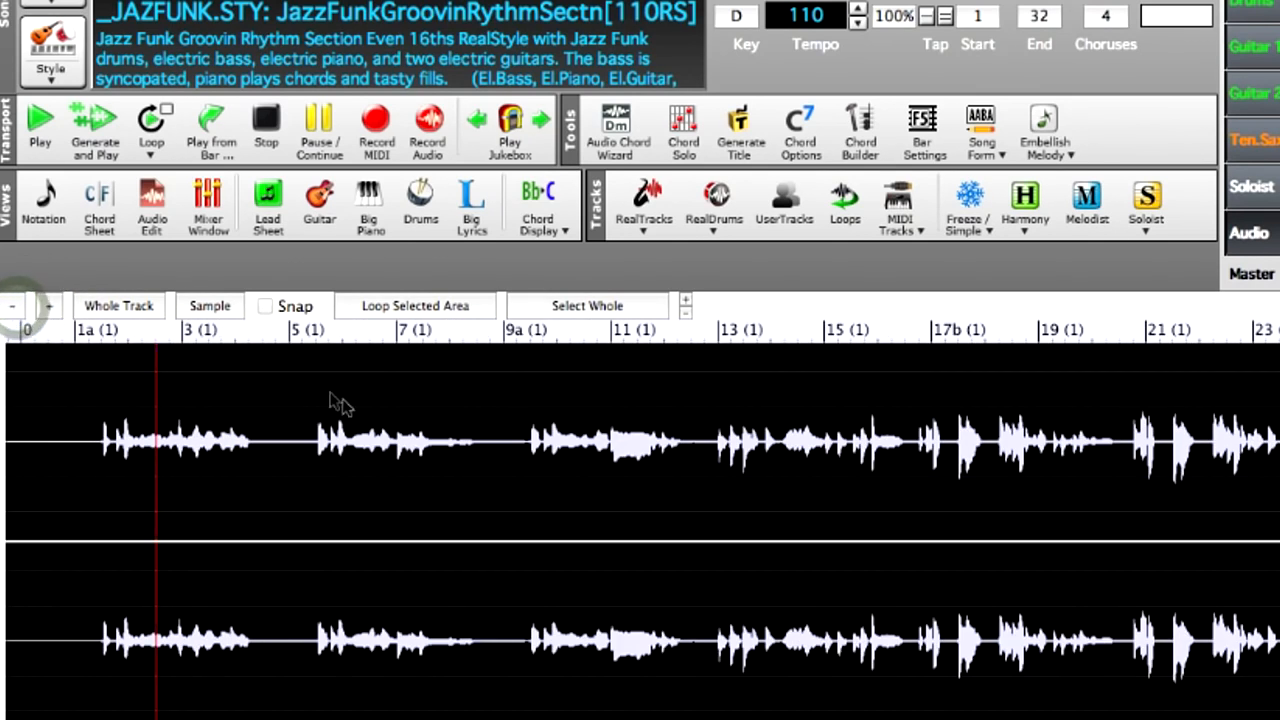
left_click(1183, 505)
scroll(1183, 505, "right", 10)
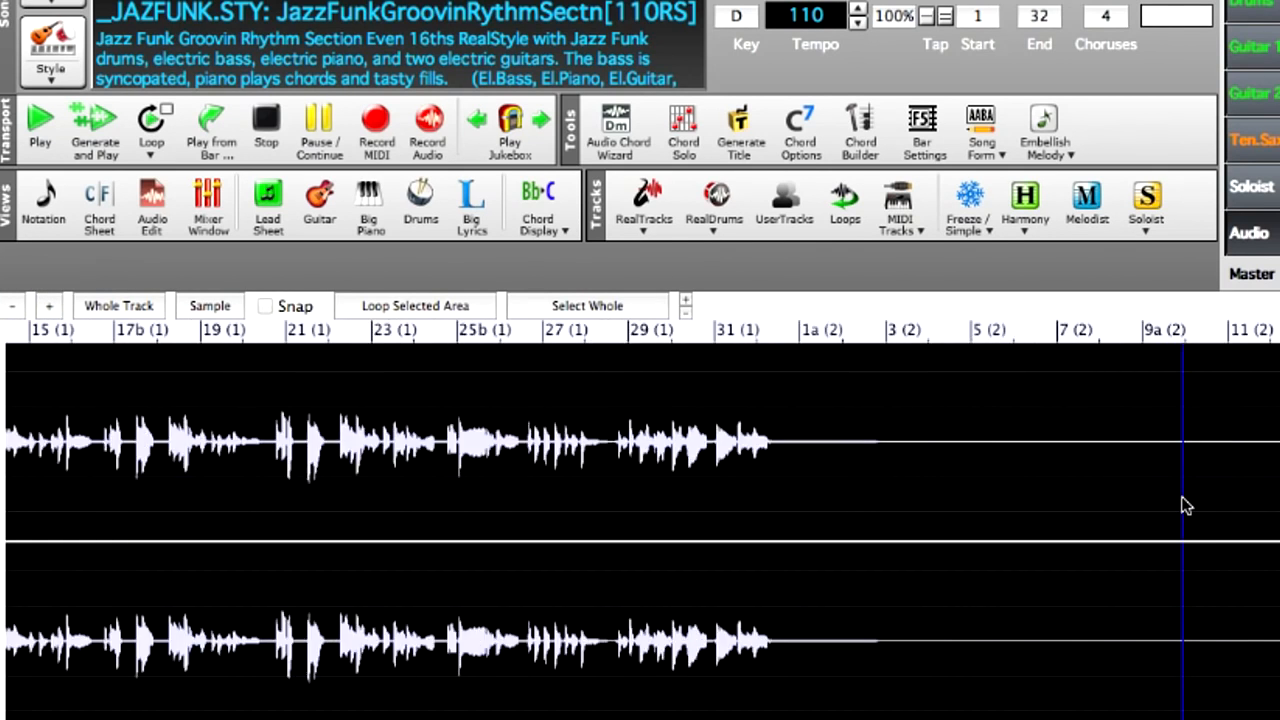
scroll(90, 476, "up", 8)
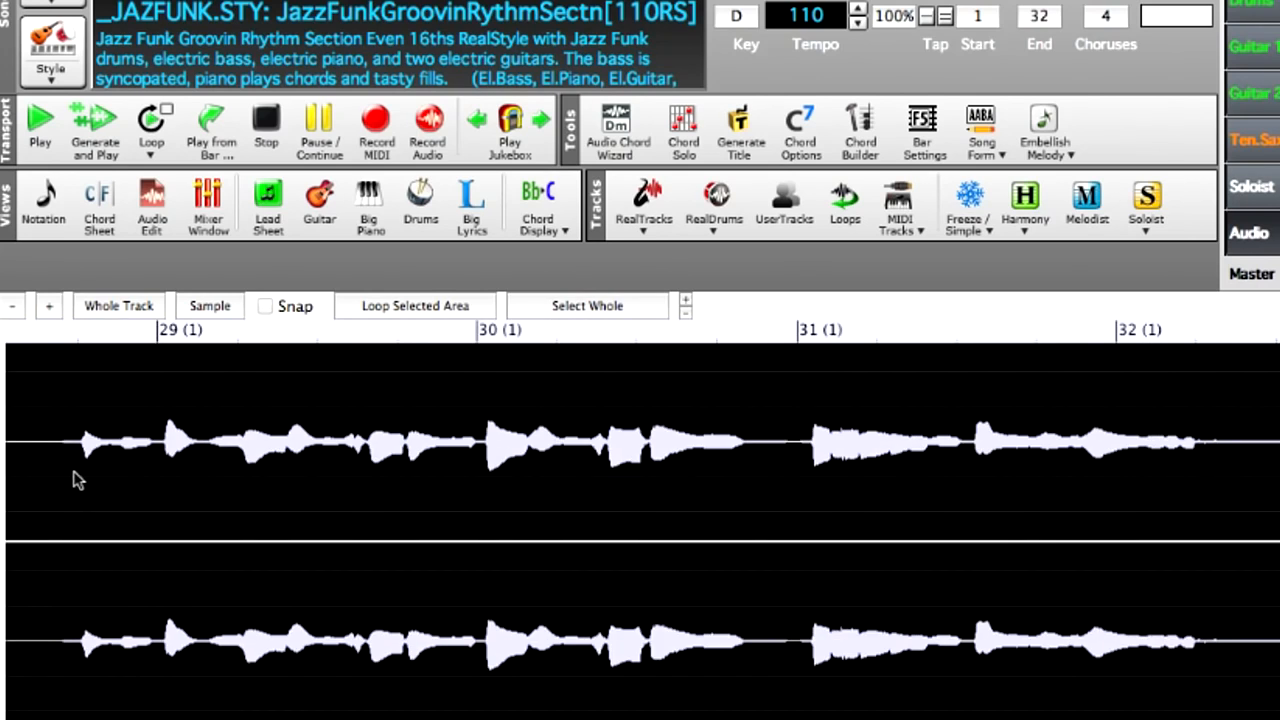
scroll(72, 480, "down", 3)
scroll(8, 474, "up", 5)
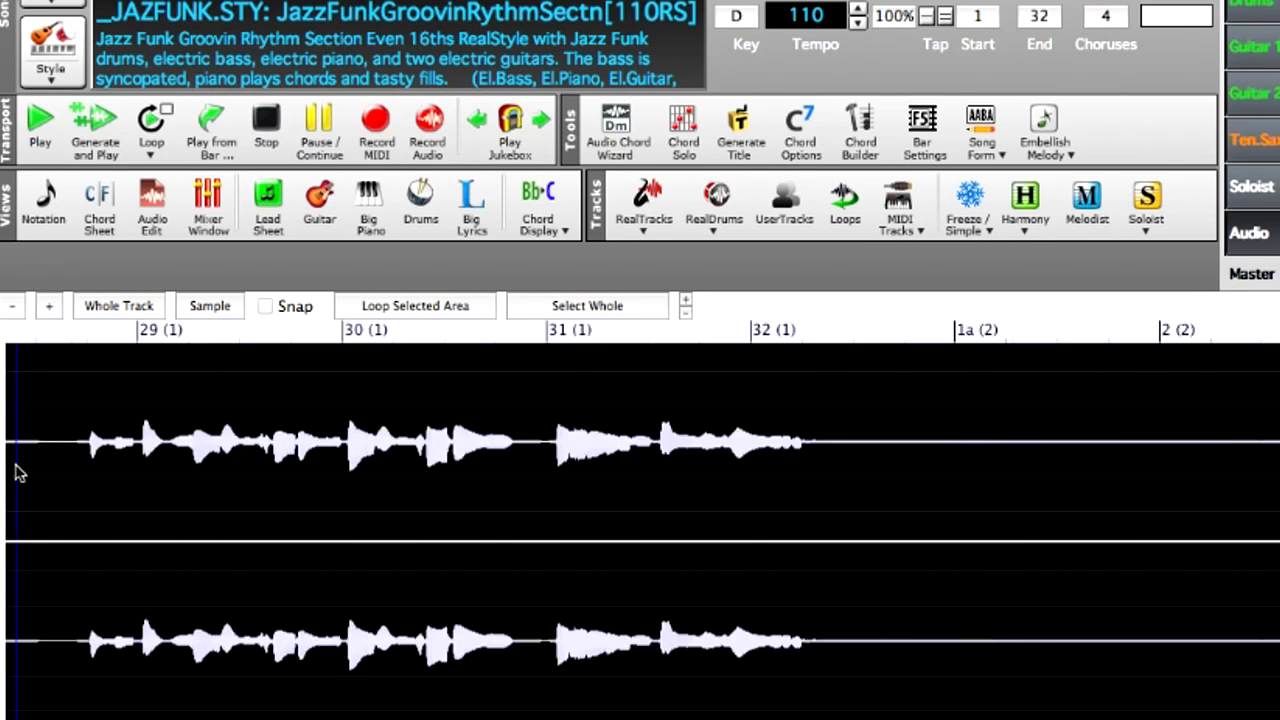
scroll(1020, 506, "up", 5)
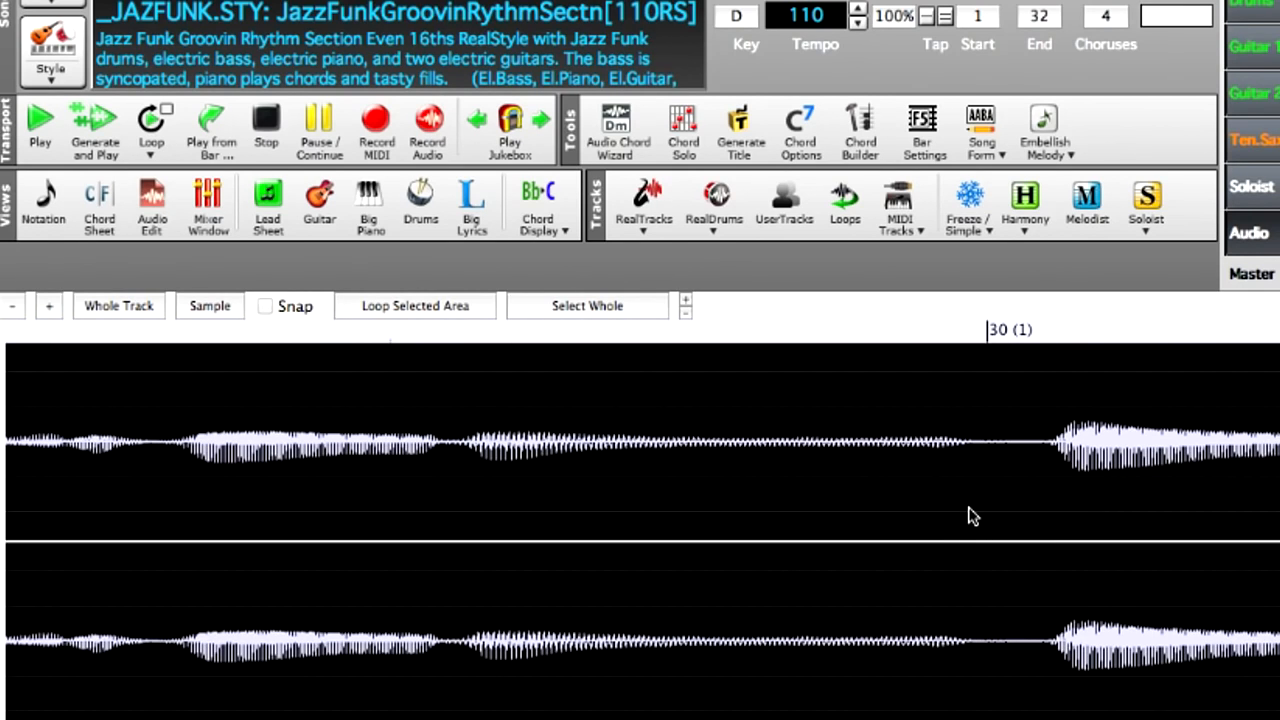
scroll(970, 515, "down", 4)
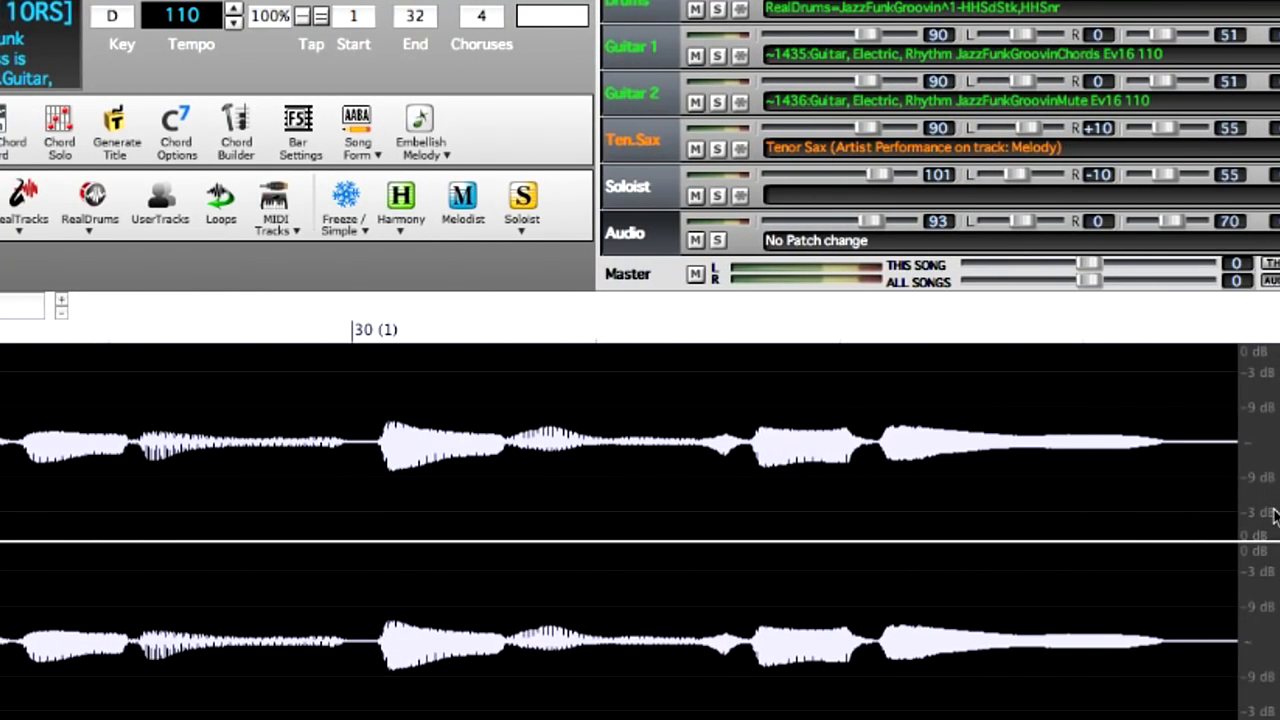
- Inspect the waveform's amplitude around bar 30 by enlarging and reducing its vertical scale
left_click(62, 303)
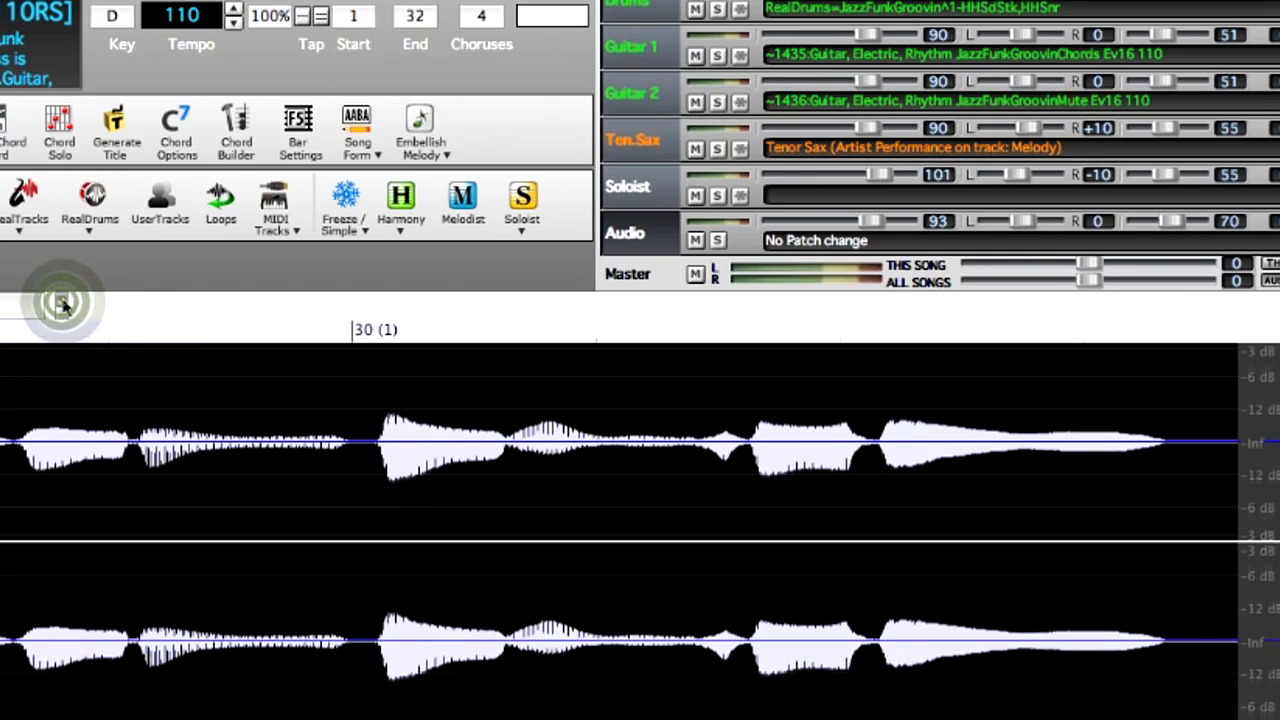
left_click(62, 313)
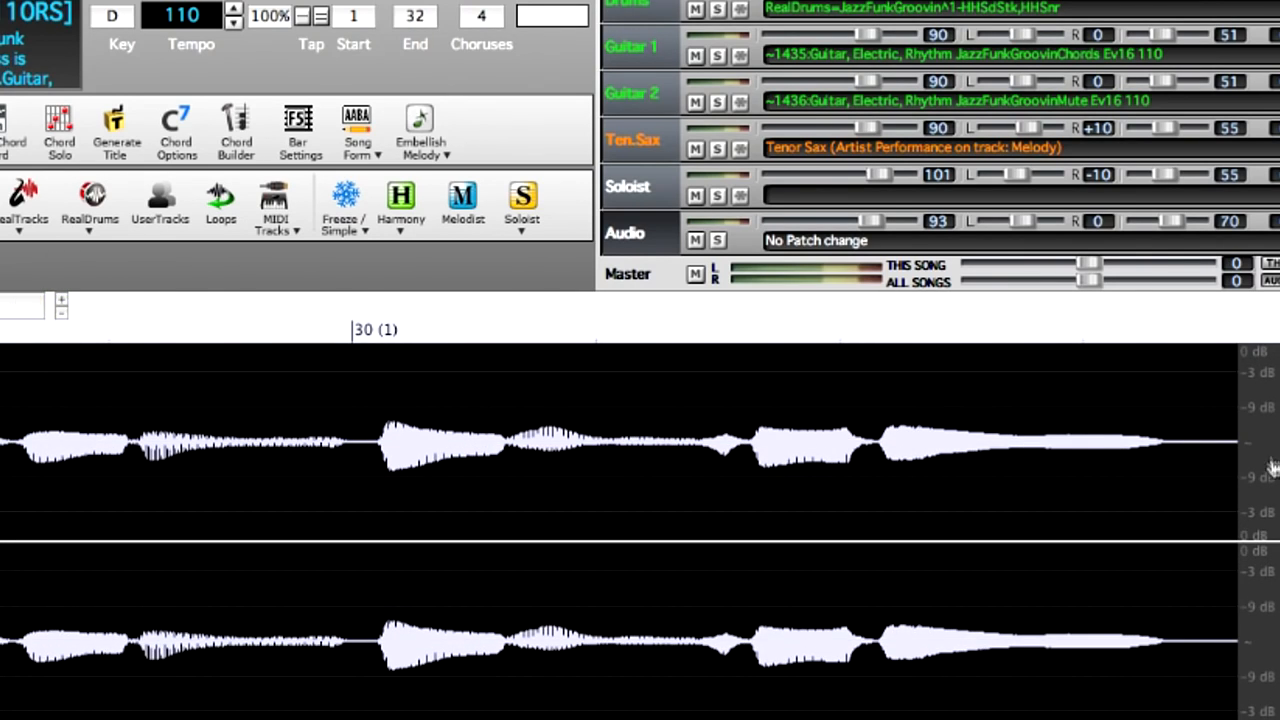
scroll(1265, 453, "up", 3)
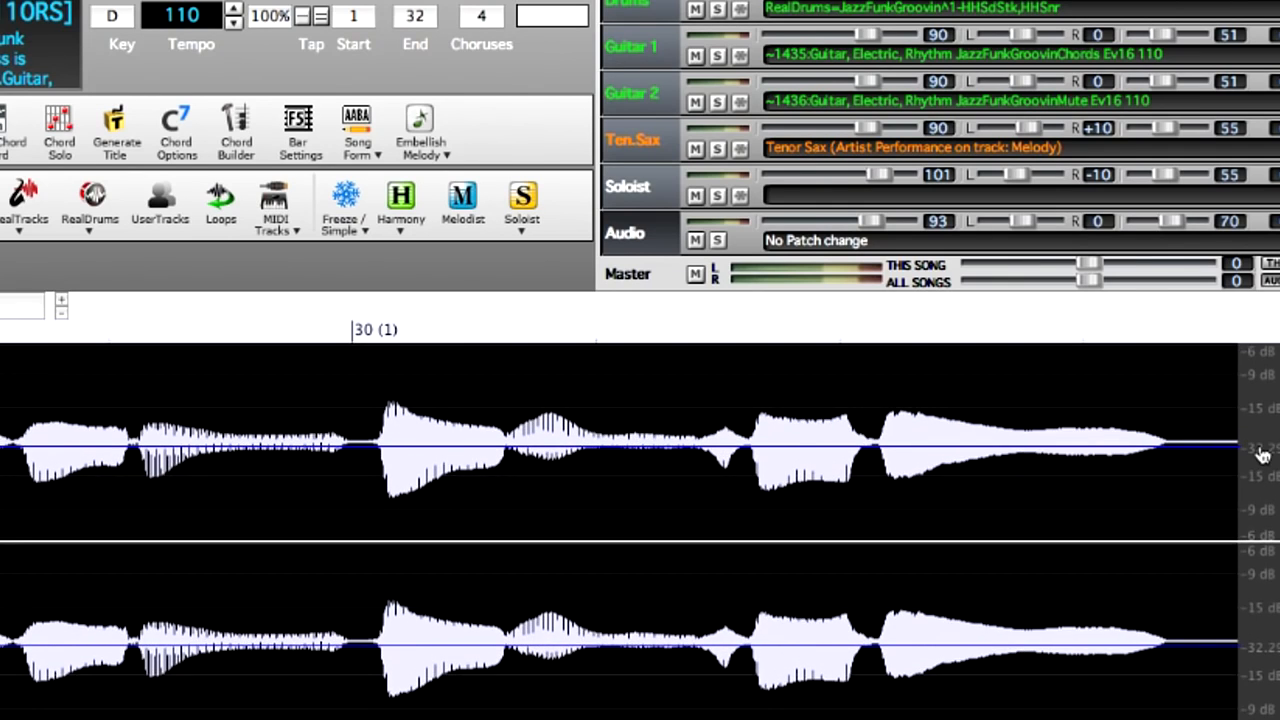
scroll(1263, 455, "down", 3)
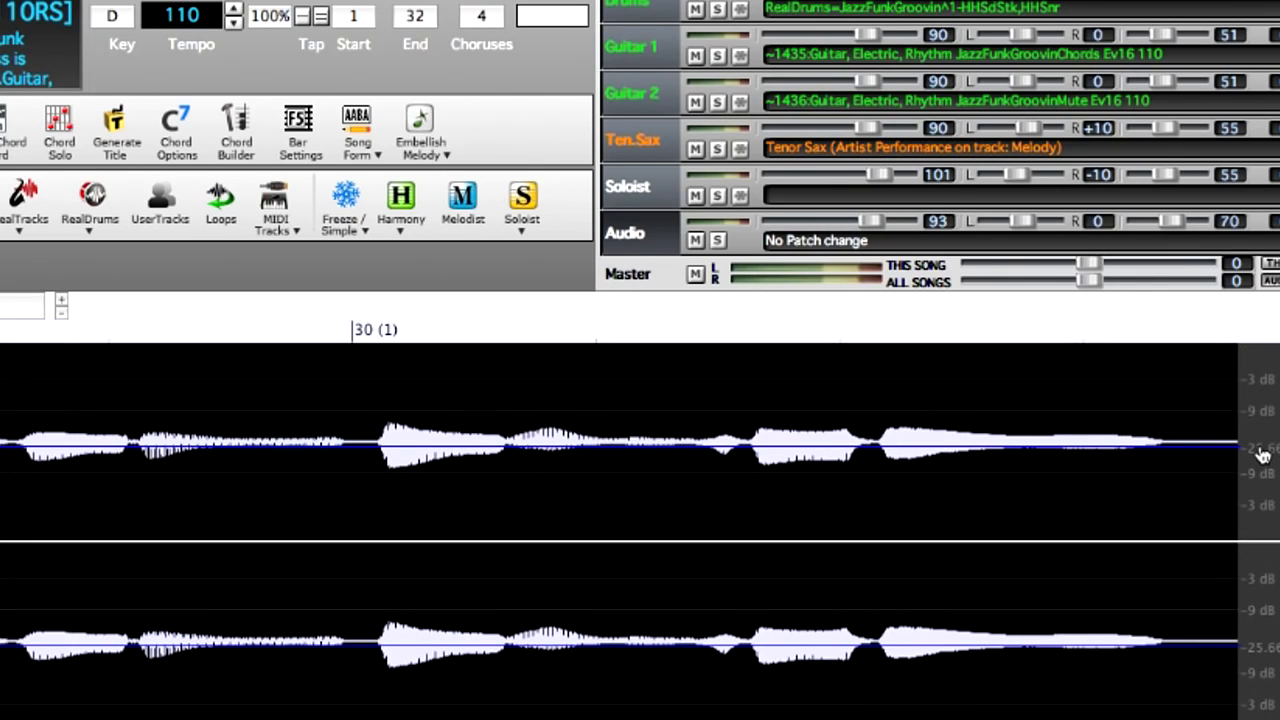
scroll(1263, 455, "down", 1)
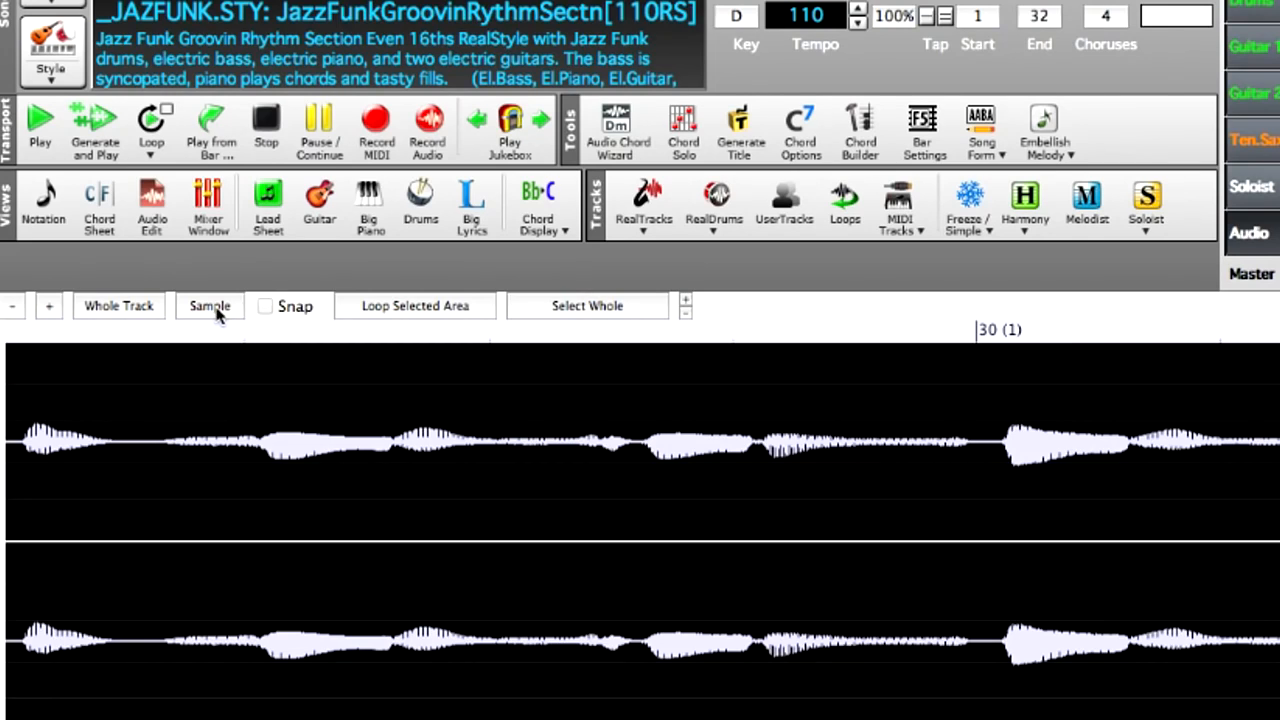
- Examine the waveform at sample level and across the whole track, highlighting roughly bars 13 to 16
left_click(210, 306)
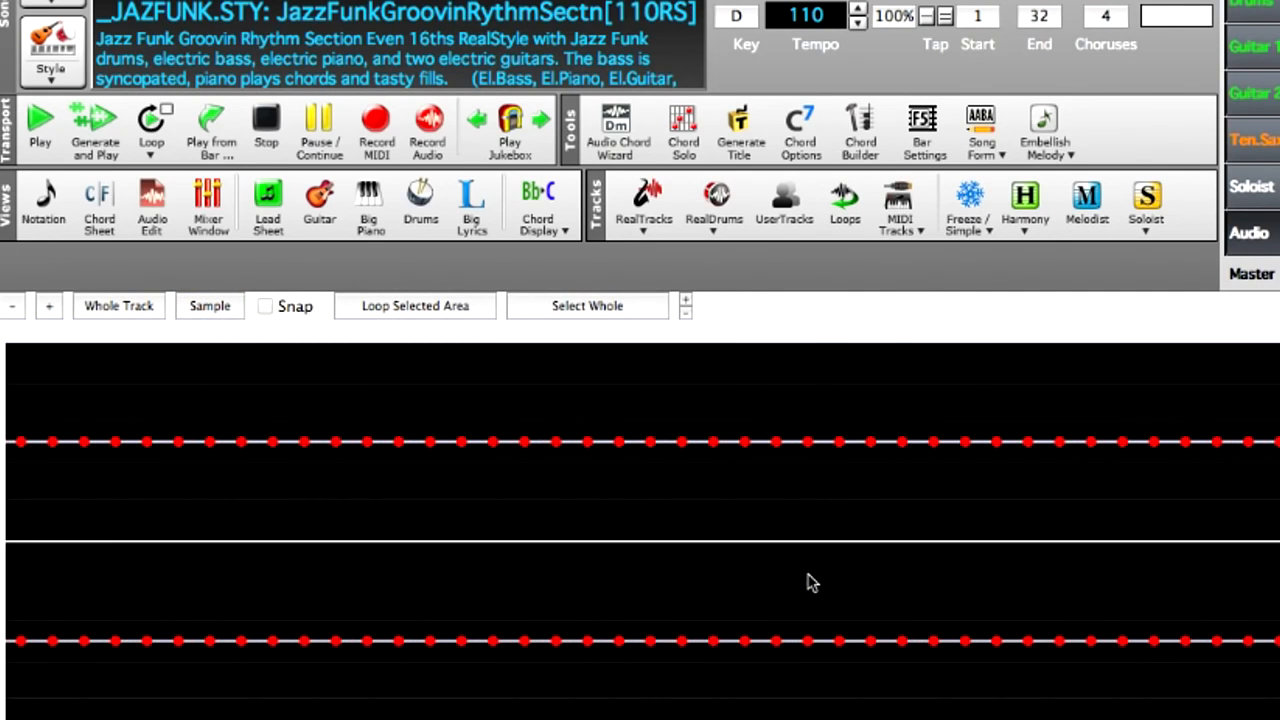
mouse_move(157, 420)
left_mouse_down()
mouse_move(234, 377)
mouse_move(300, 470)
left_mouse_up()
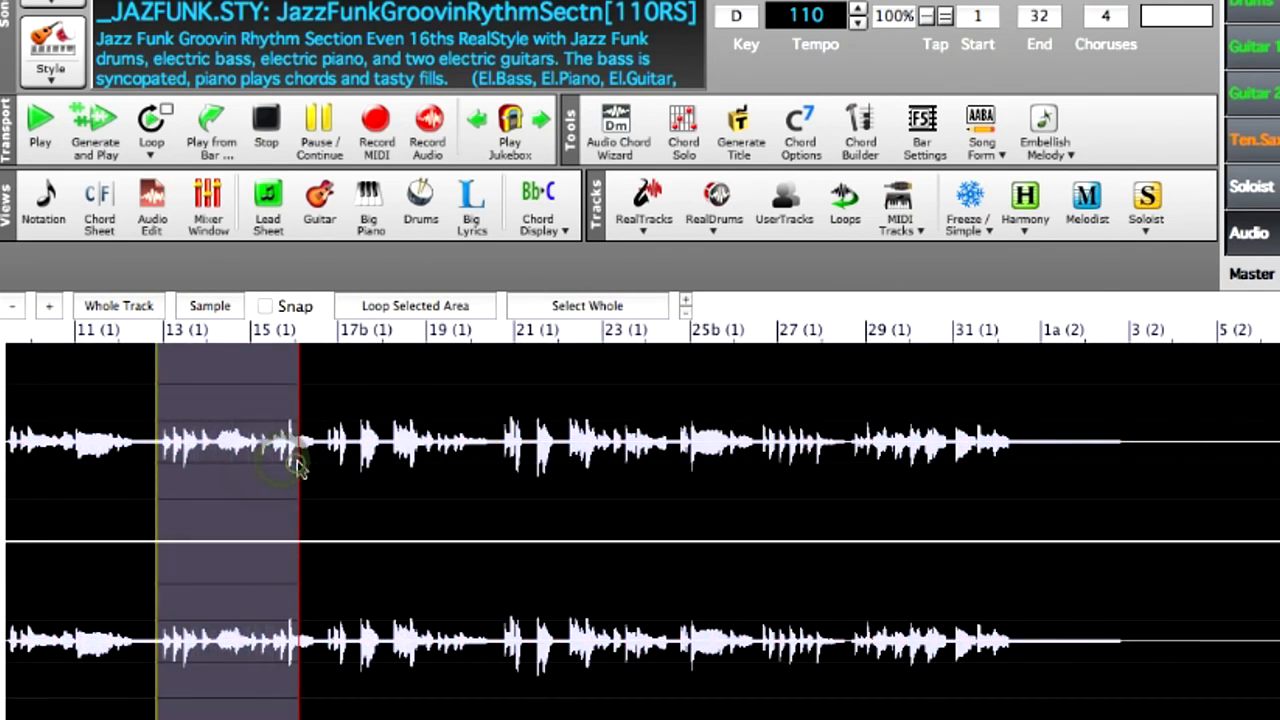
left_click(118, 306)
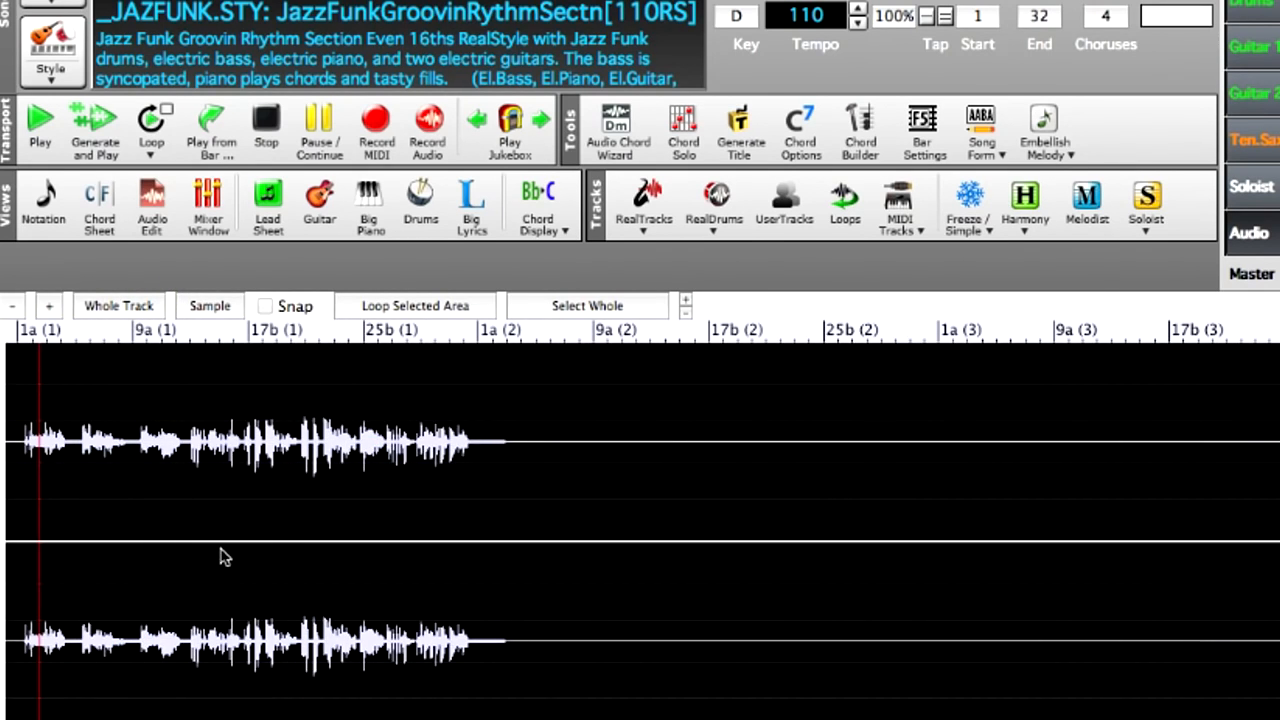
- Highlight the phrase from bar 13 to about the end of bar 14, loop its playback and stop it
scroll(222, 557, "up", 3)
left_click_drag(157, 529, 240, 529)
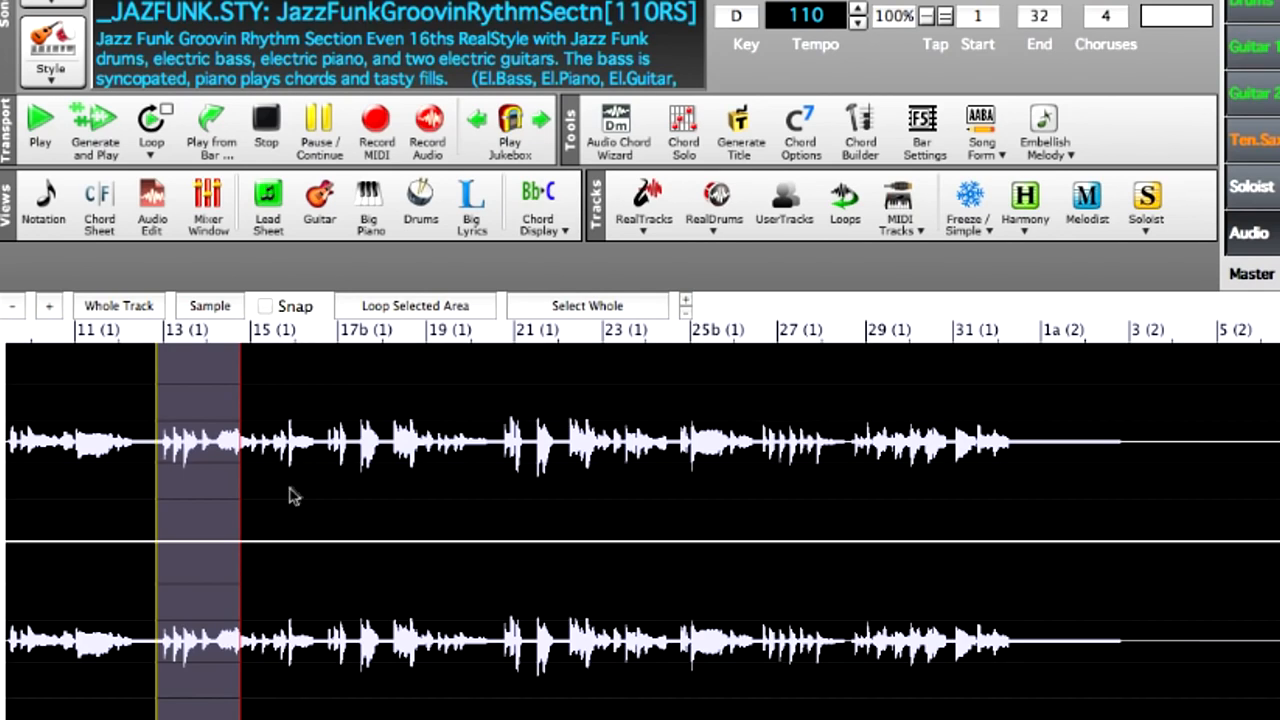
left_click(410, 306)
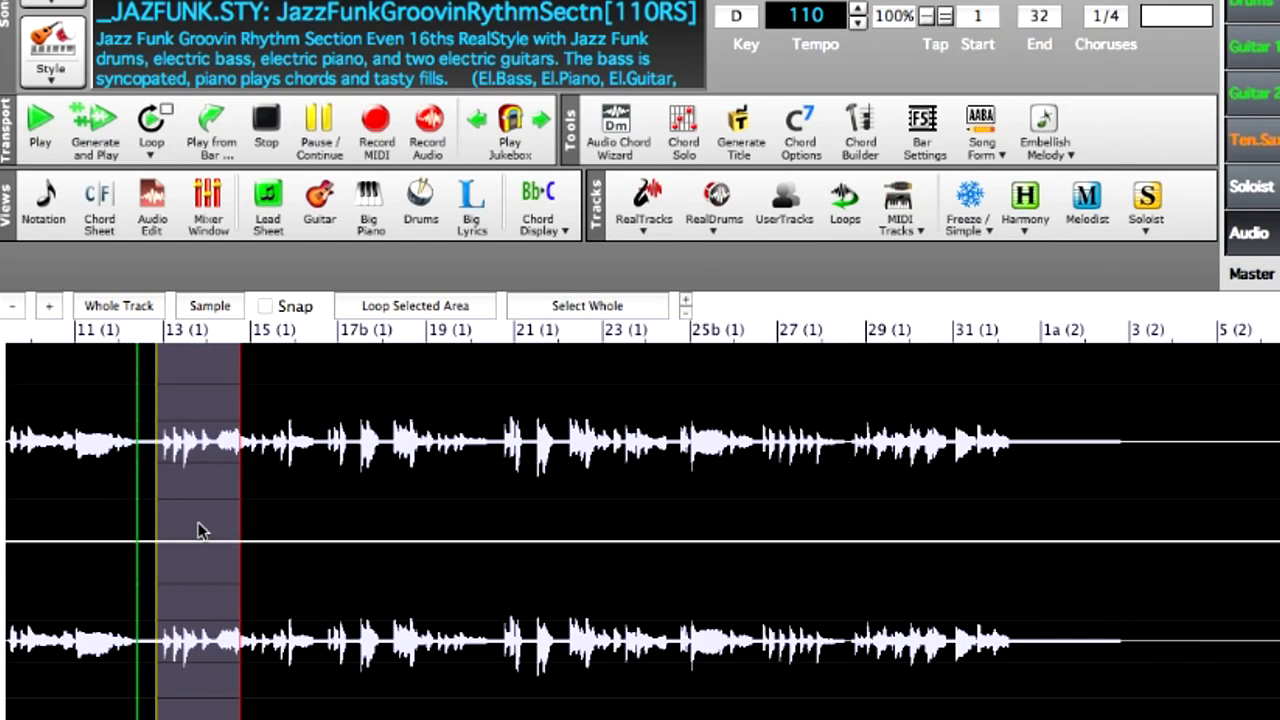
left_click(266, 122)
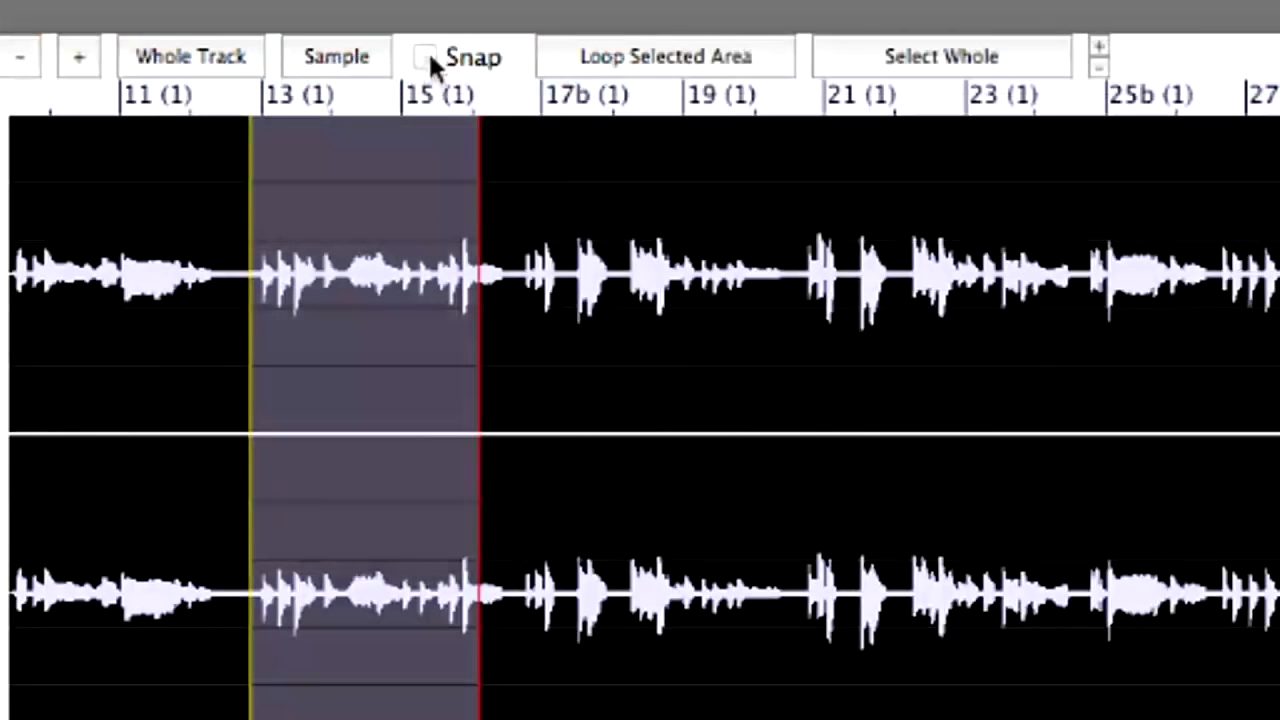
- Turn on Snap and place the selection edges on bar lines, finishing with bar 15 to bar 17 highlighted
left_click(260, 306)
left_click_drag(519, 146, 540, 165)
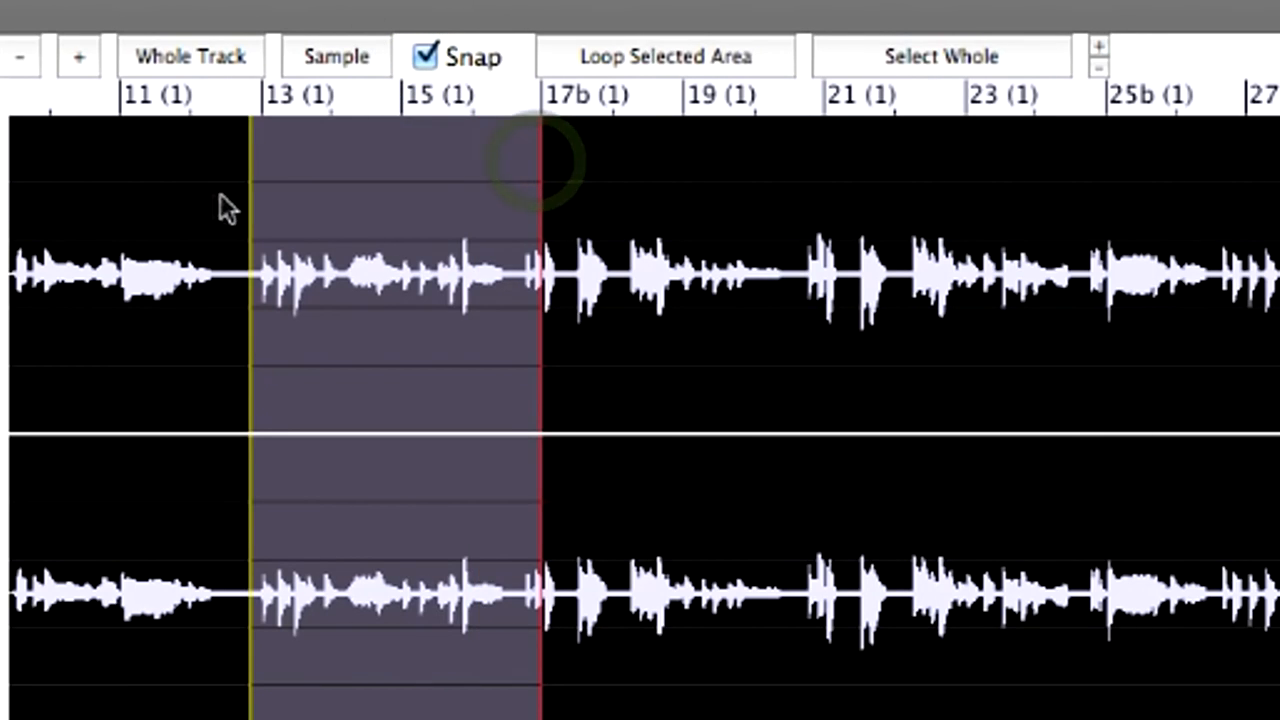
left_click(120, 210)
left_click(263, 207)
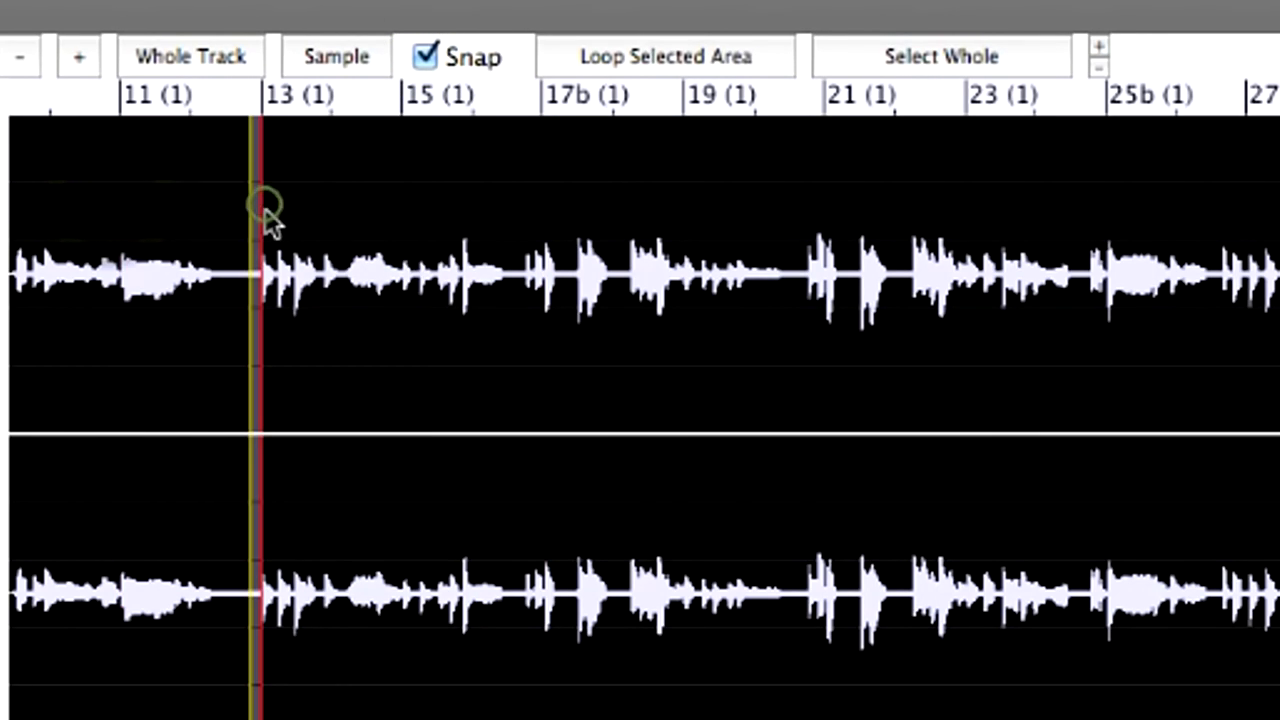
left_click(400, 210)
left_click(525, 224)
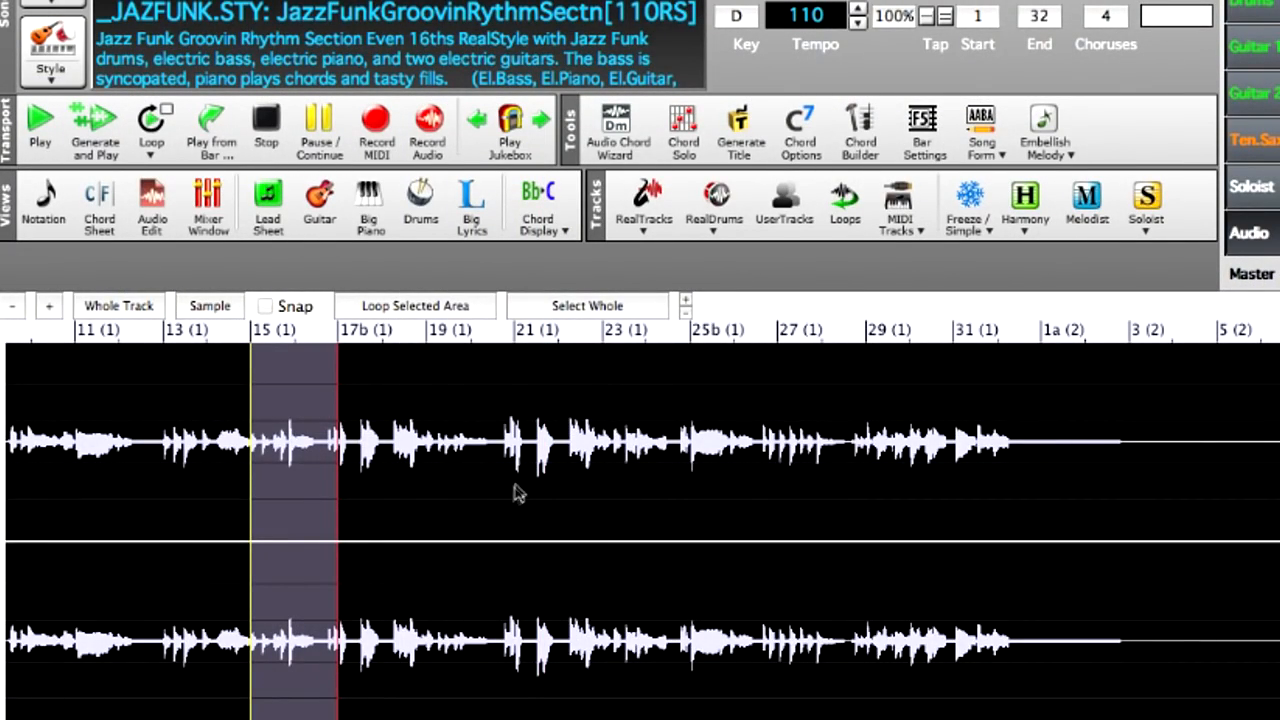
- Erase the short audio phrase around the start of bar 21 in chorus 1, and undo the erasure
scroll(520, 488, "up", 5)
left_click_drag(577, 474, 430, 480)
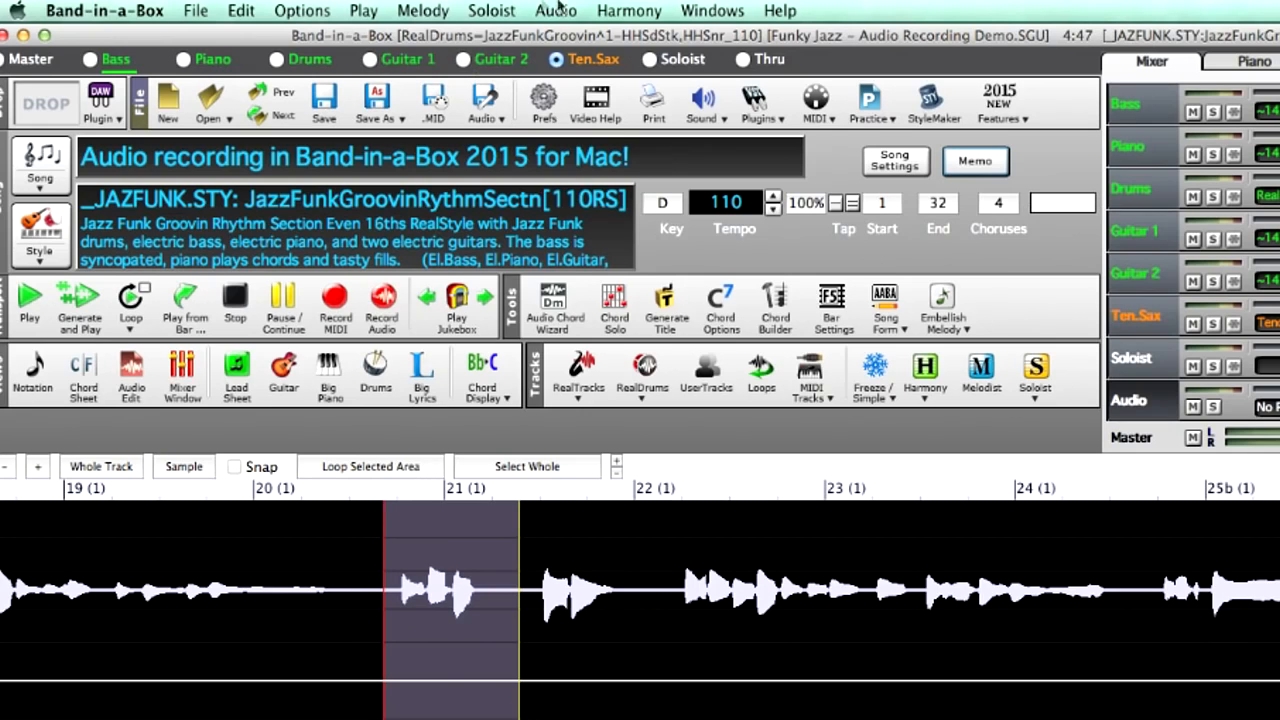
left_click(556, 10)
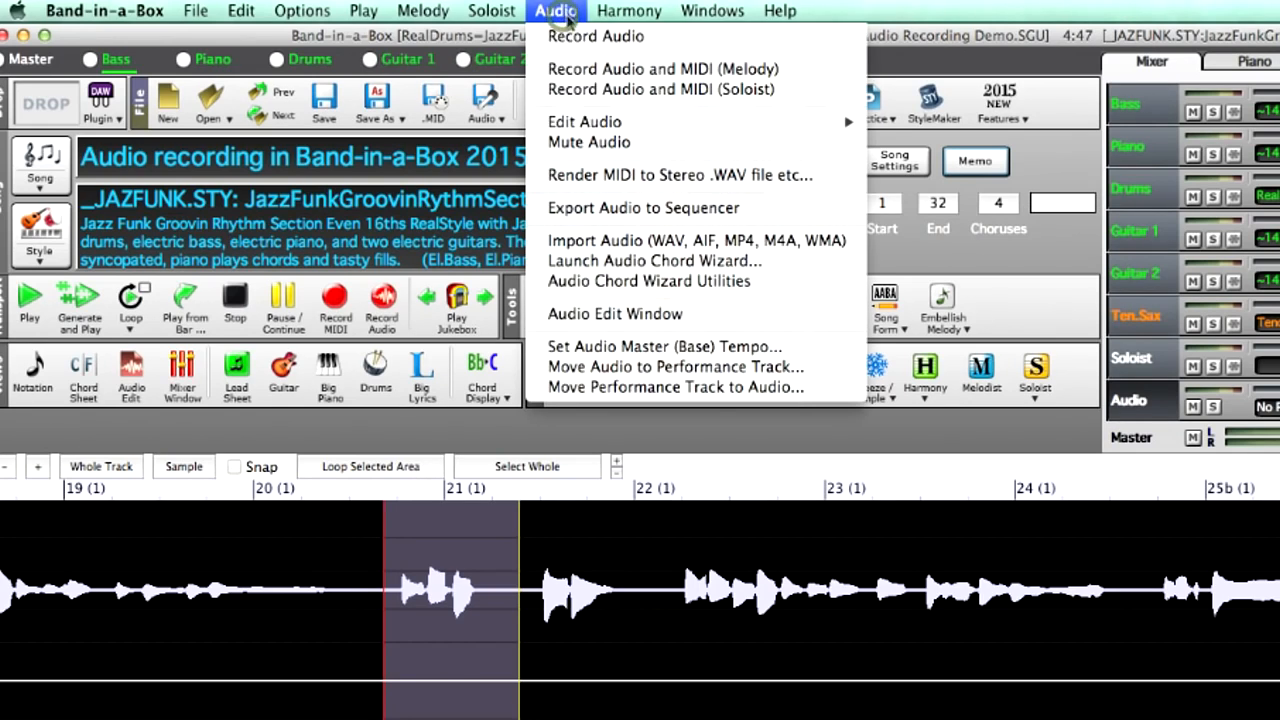
mouse_move(680, 120)
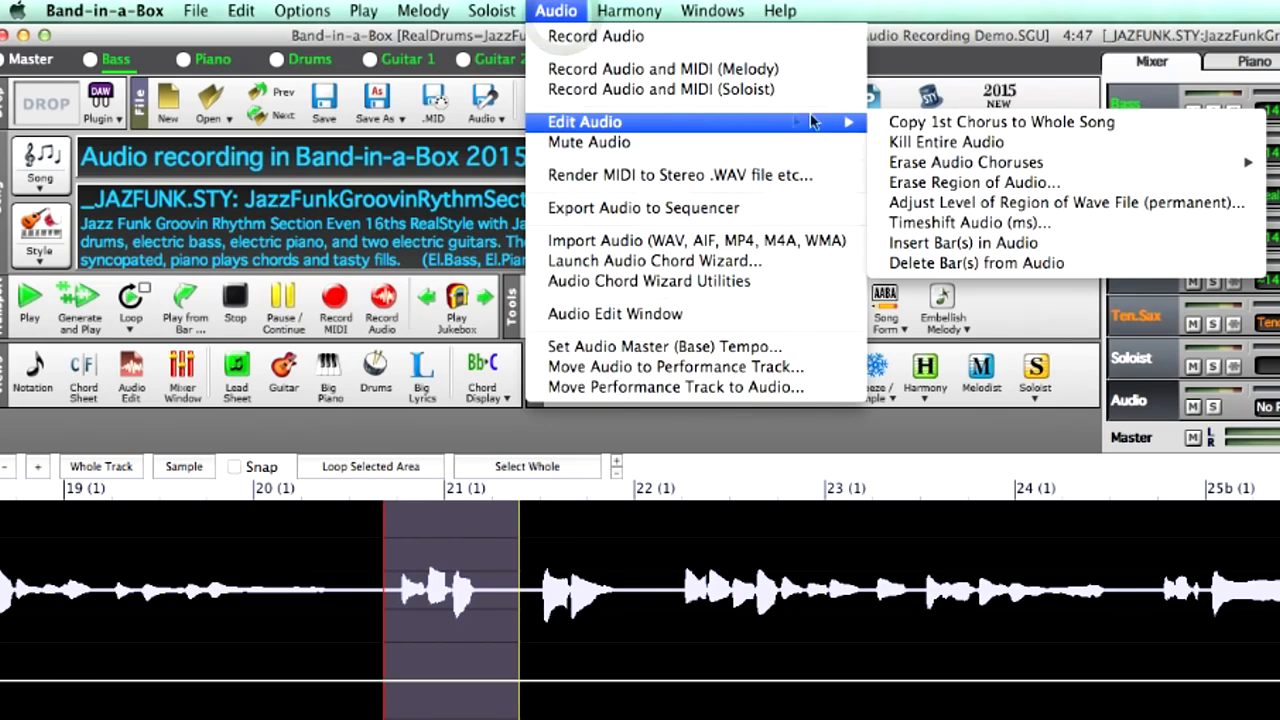
left_click(965, 183)
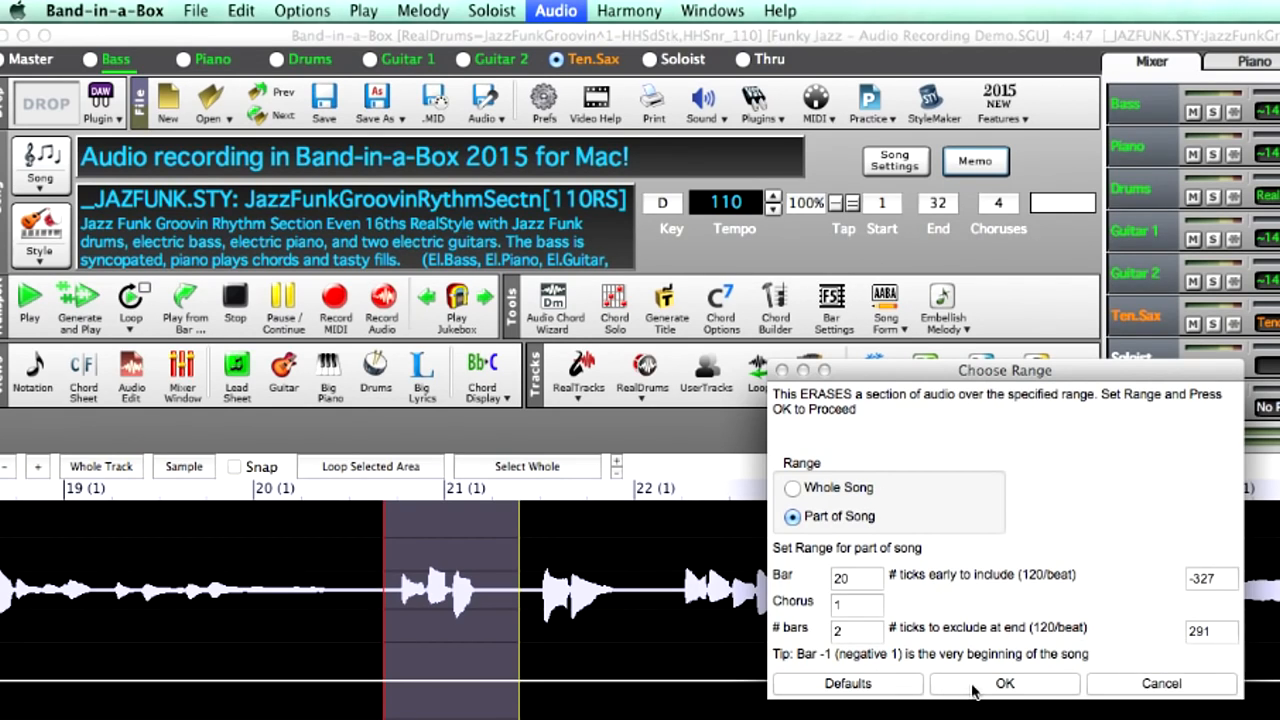
left_click(1004, 684)
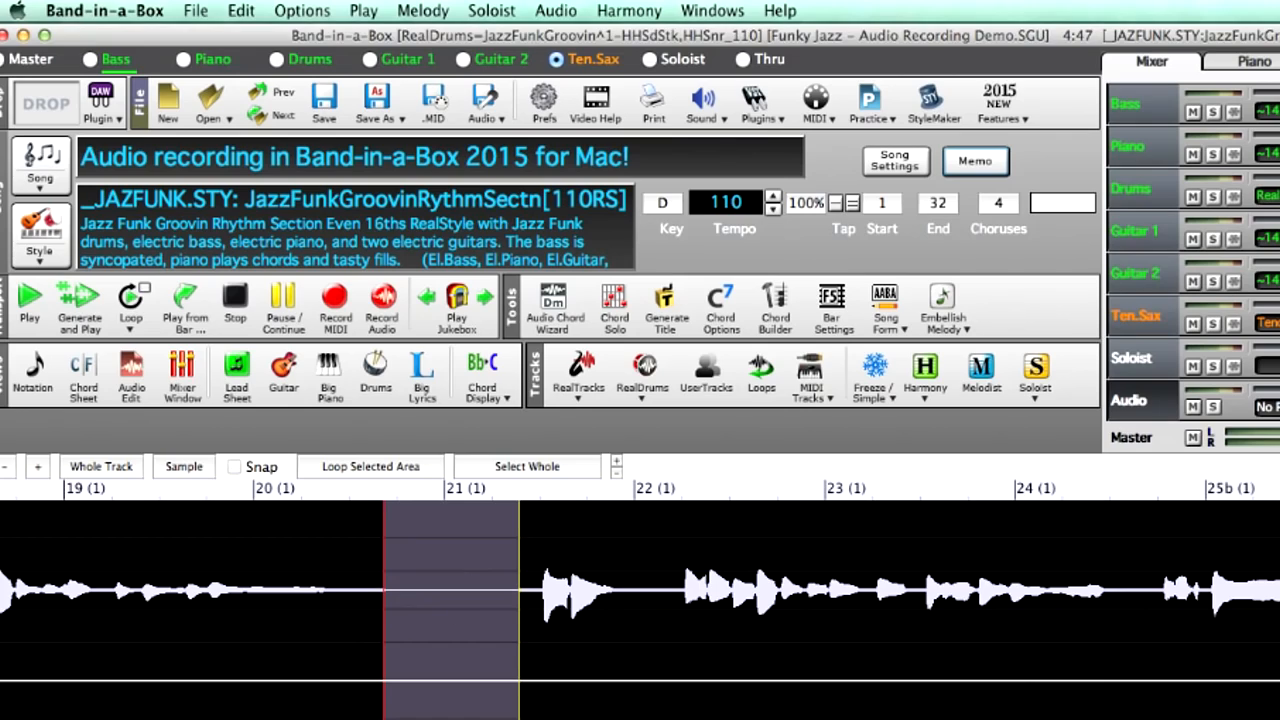
key("super+z")
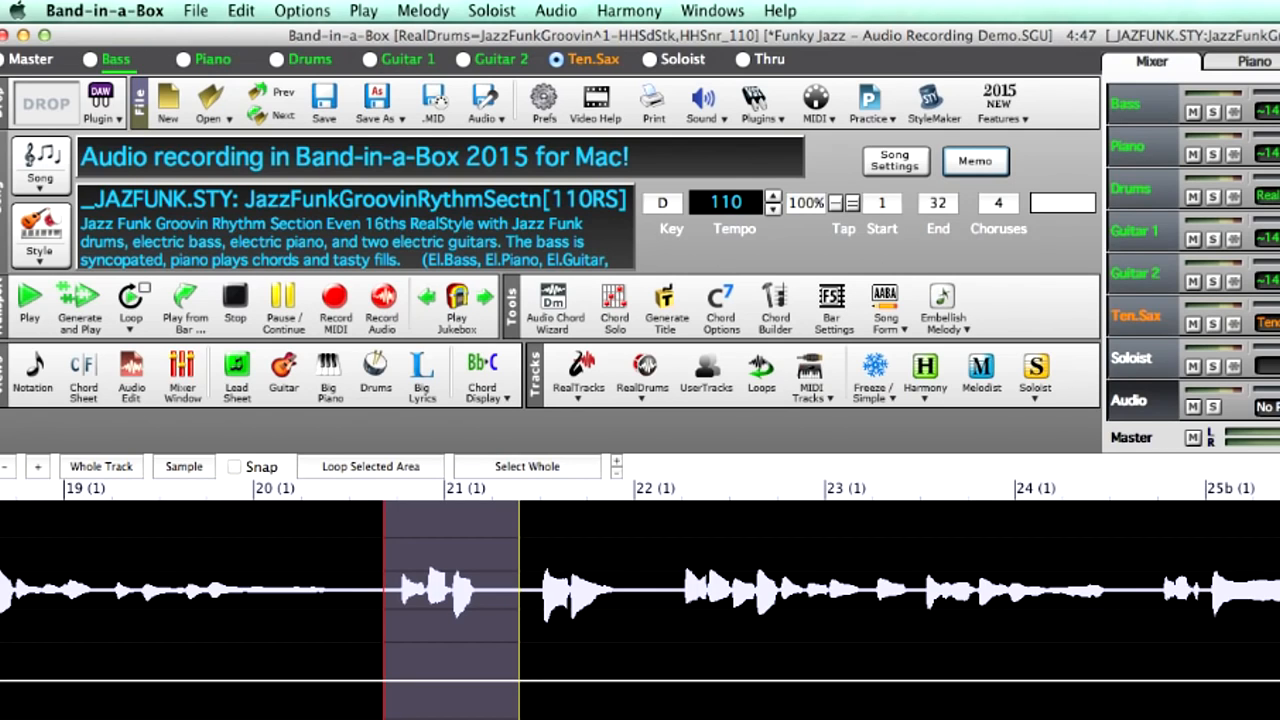
- Show the whole audio track and copy its first chorus to the whole song
left_click(118, 474)
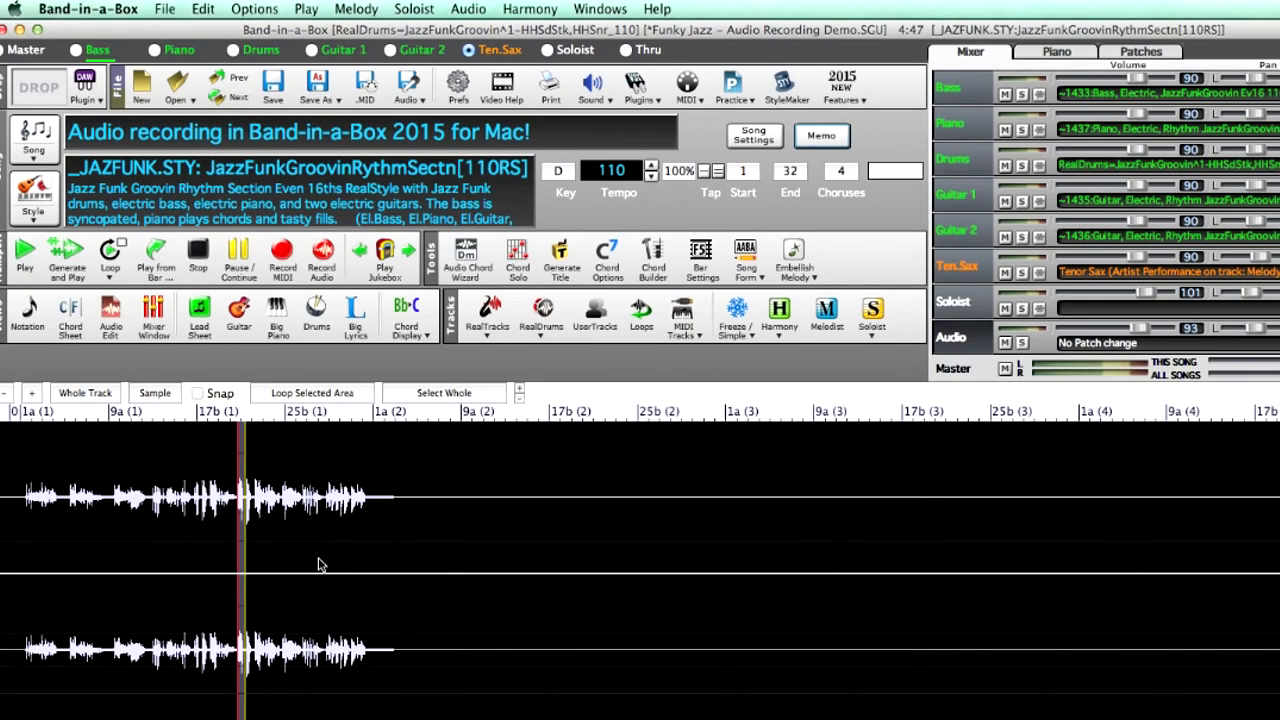
left_click(488, 8)
mouse_move(658, 104)
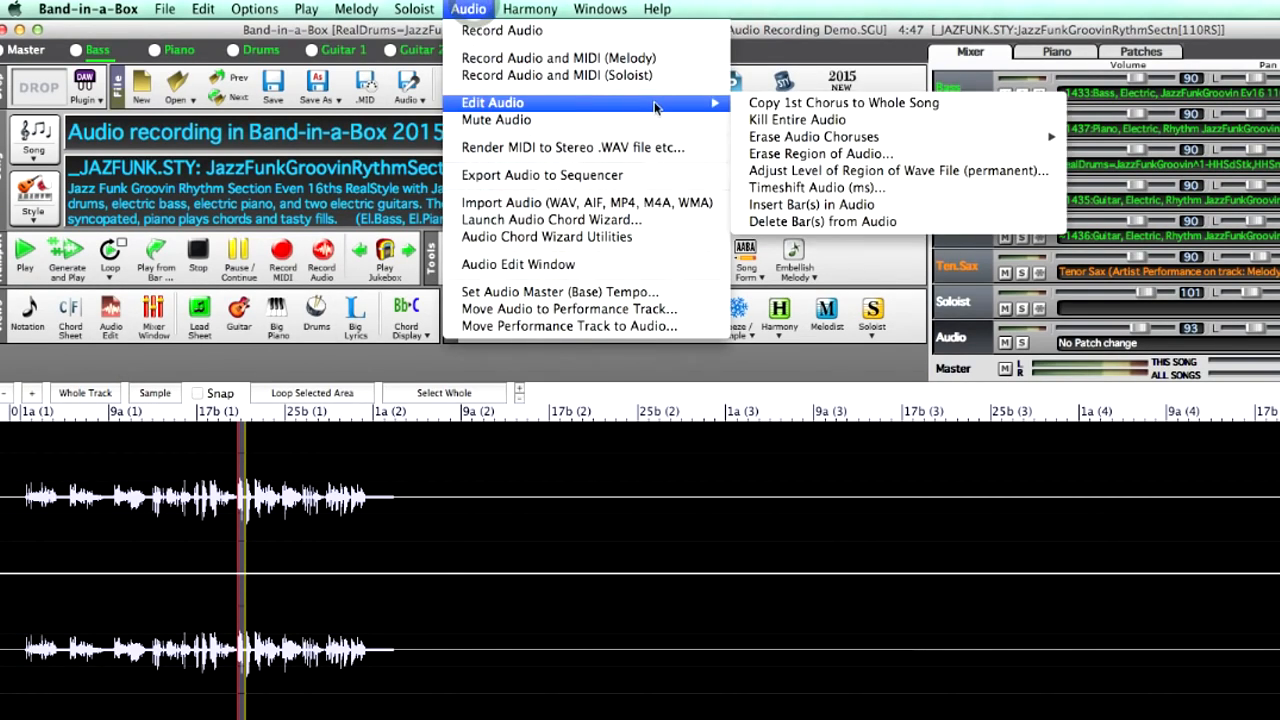
left_click(851, 106)
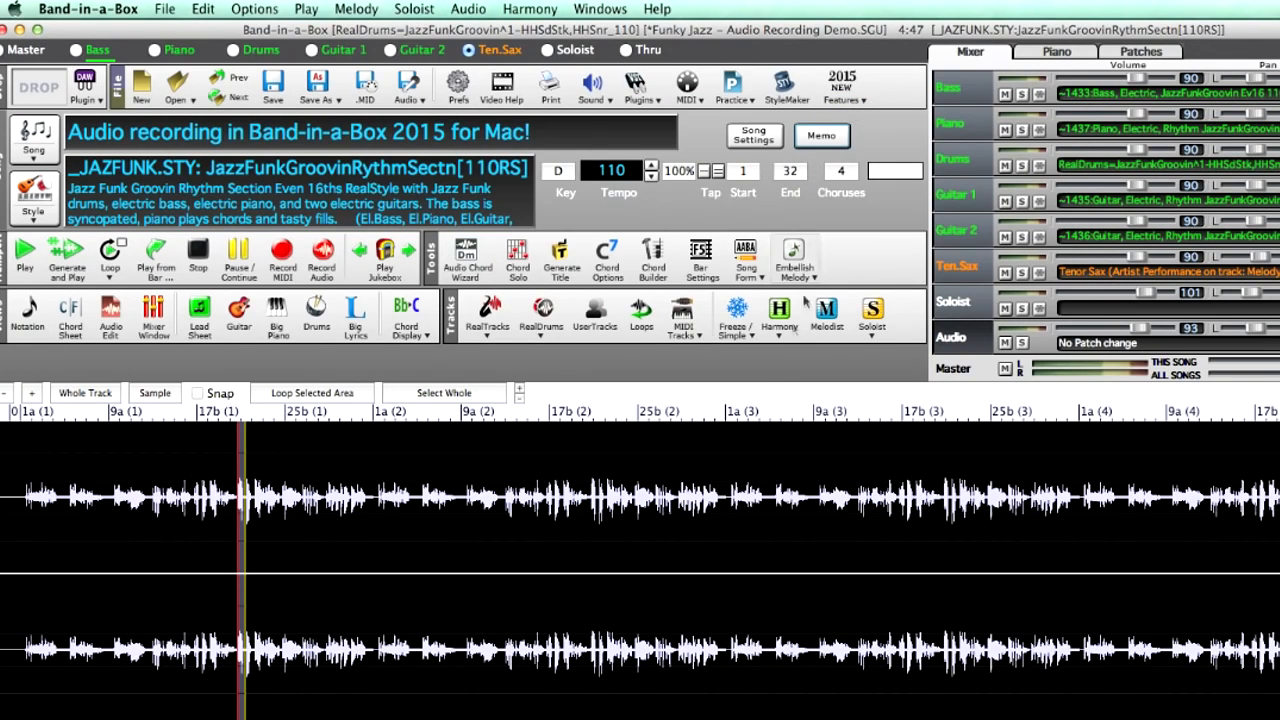
left_click(686, 523)
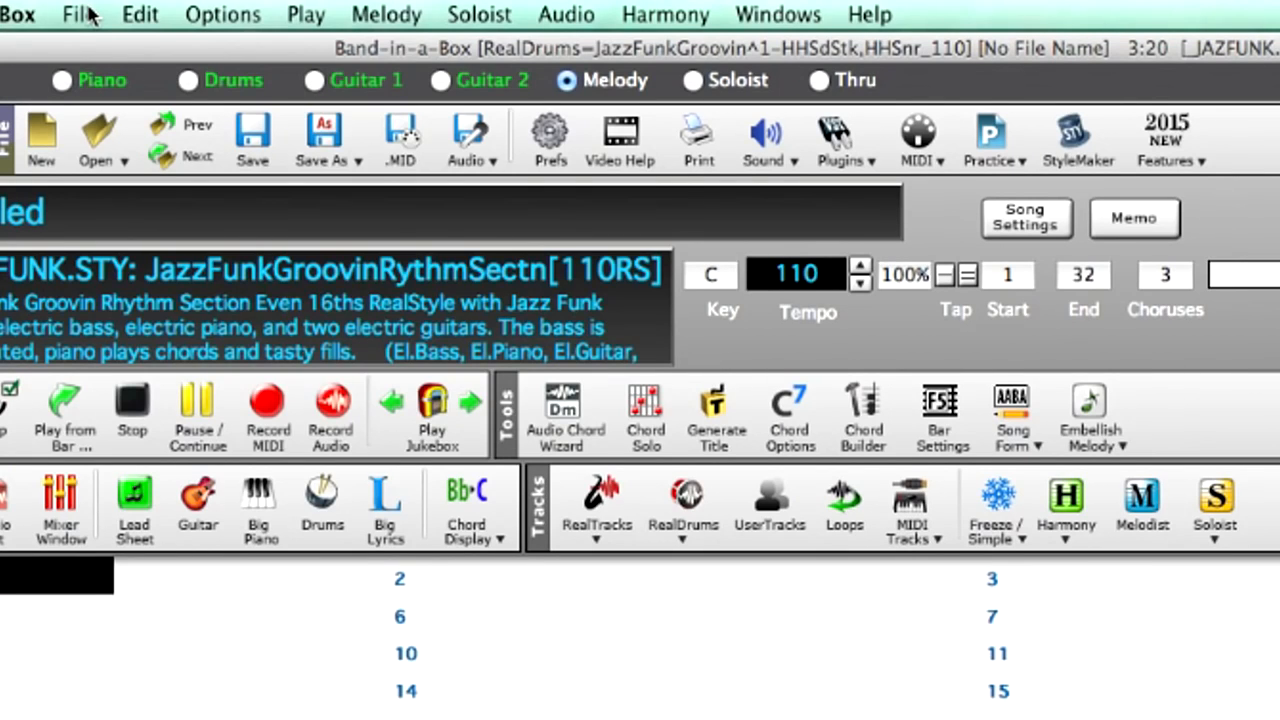
- Import the audio file "Funky Jazz - Audio Recording Demo.wav" into the untitled song
left_click(88, 15)
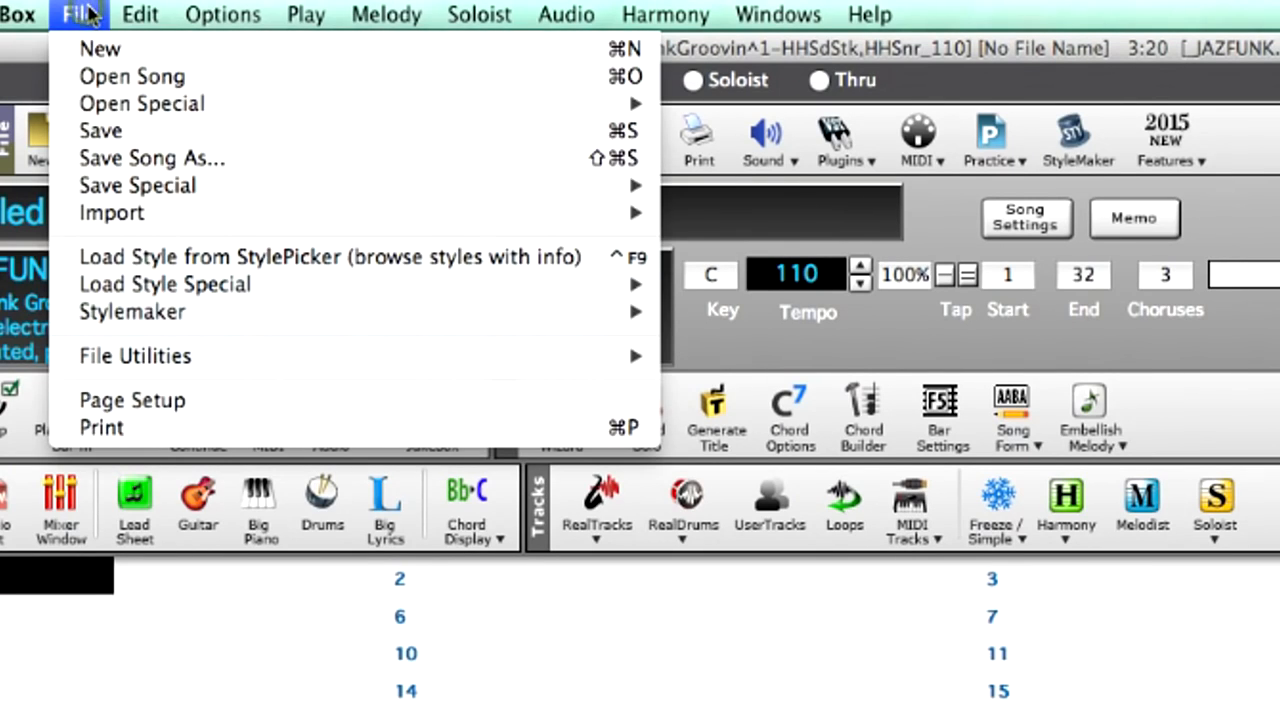
mouse_move(371, 103)
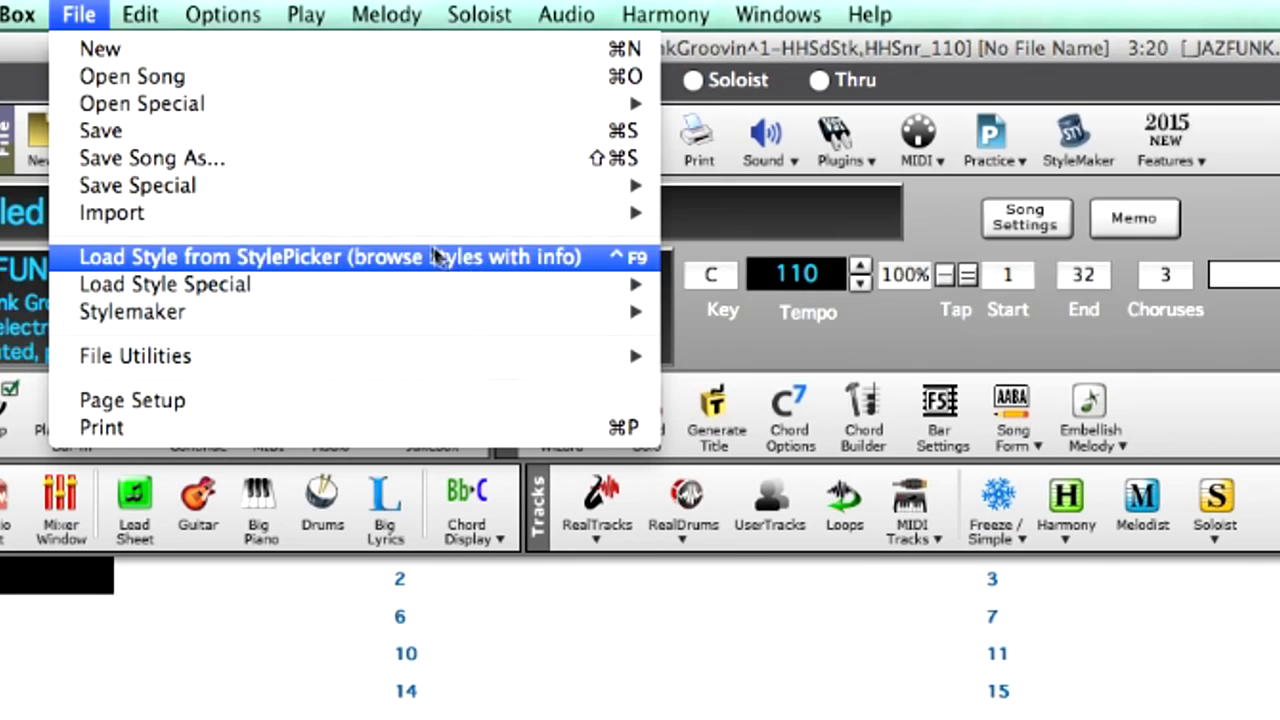
mouse_move(471, 222)
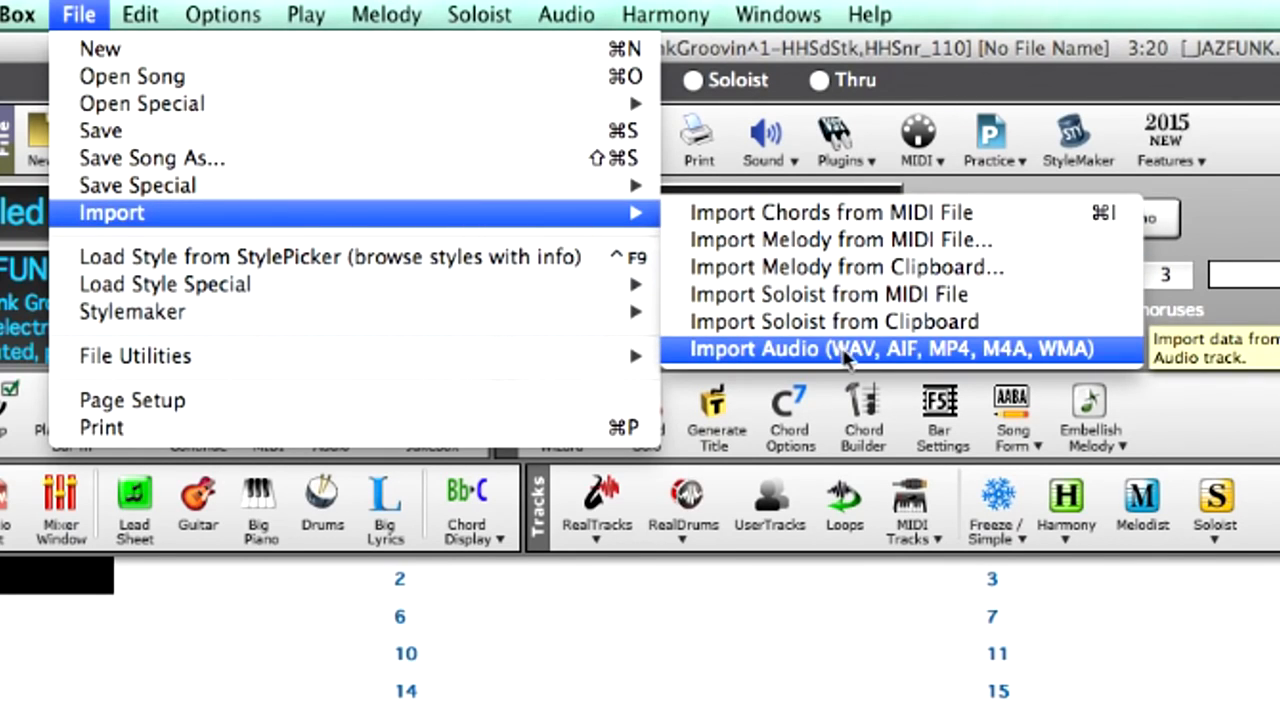
left_click(873, 349)
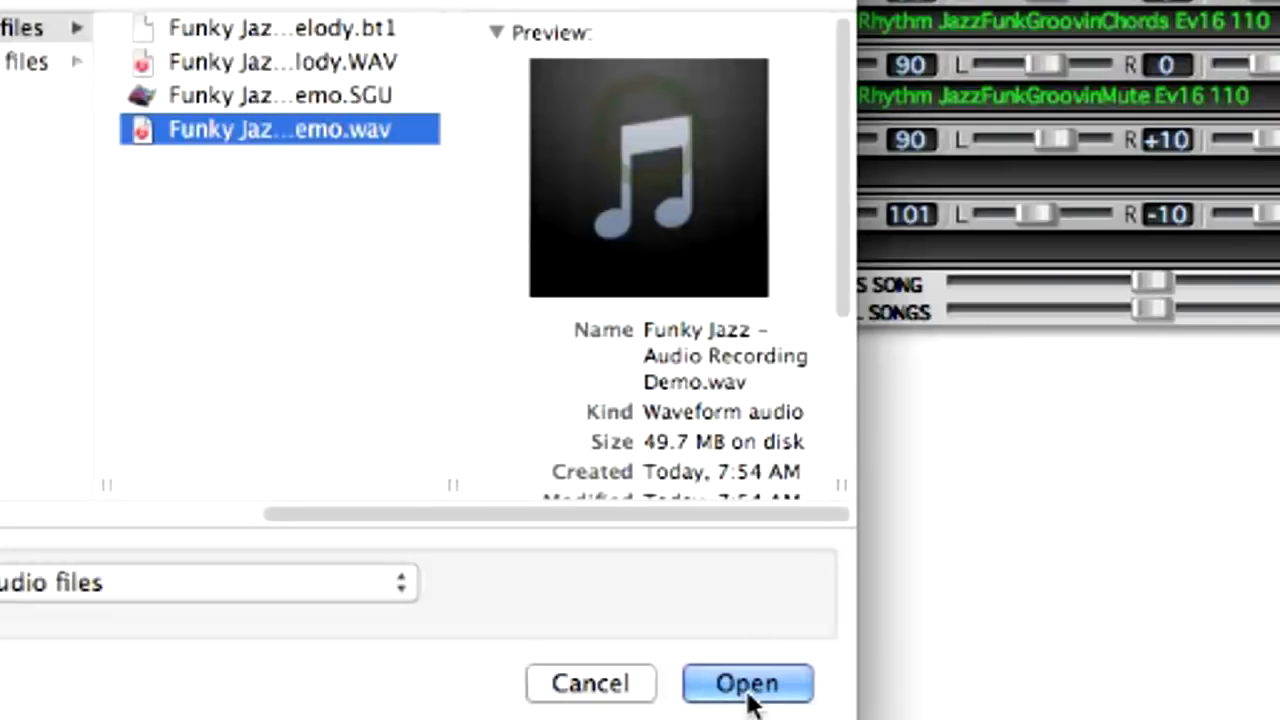
left_click(748, 684)
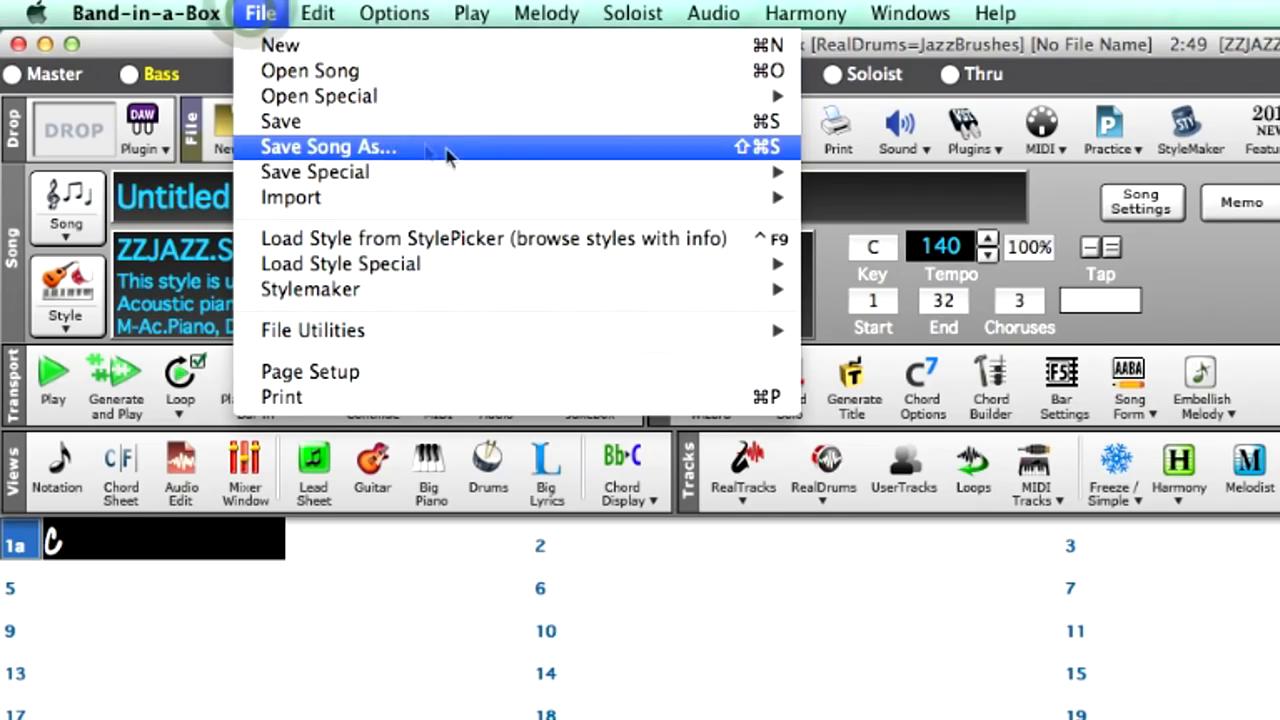
- Import the audio of the Brent Mason video from the Movies folder at bar 1, overwriting existing audio
mouse_move(784, 203)
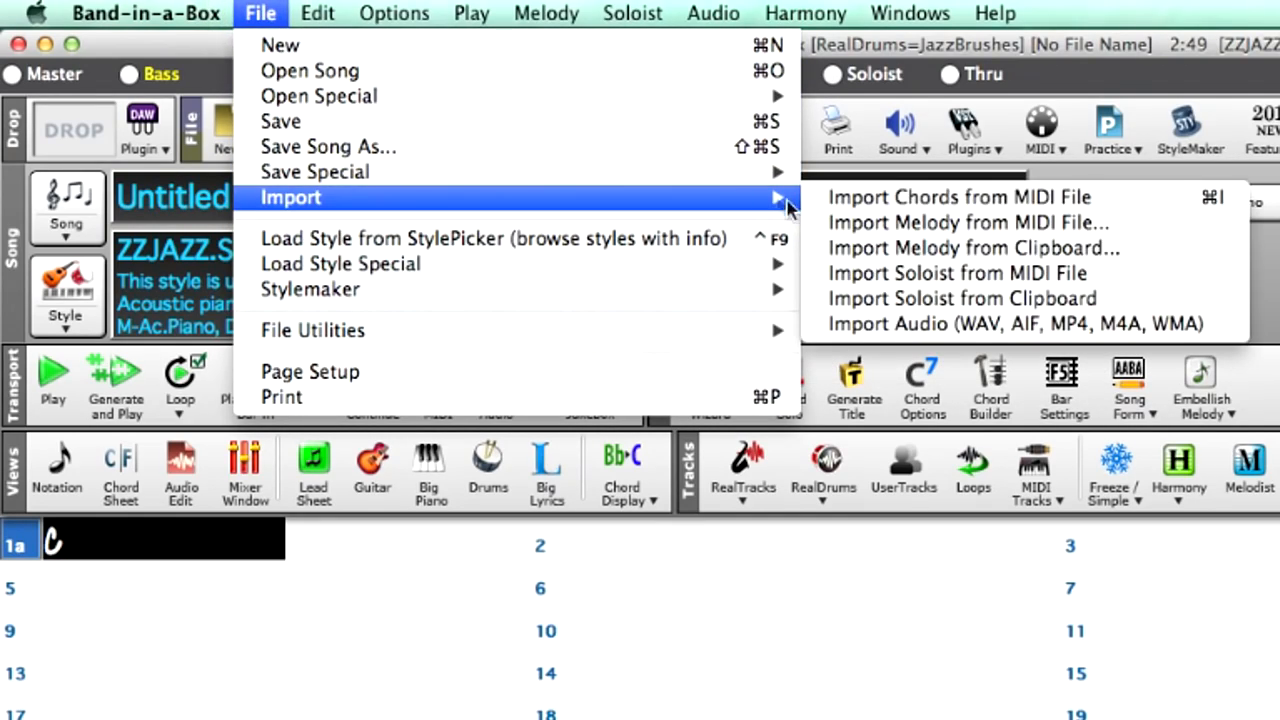
left_click(920, 324)
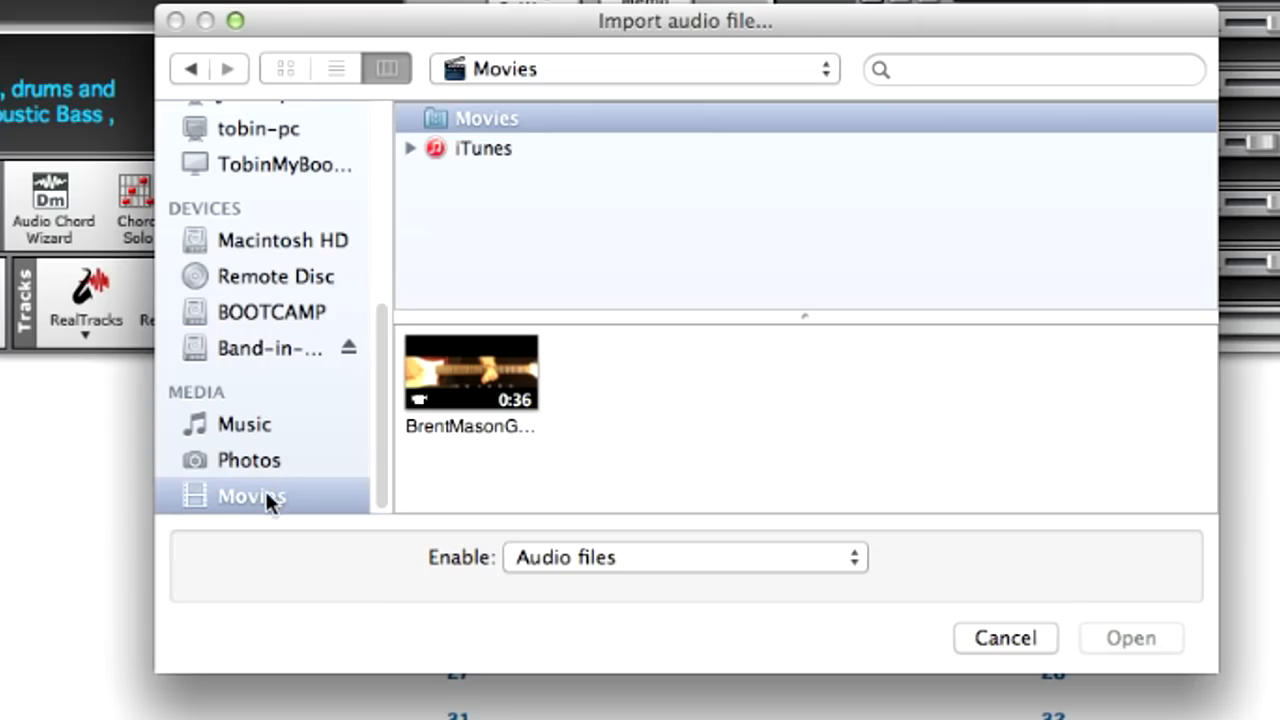
left_click(472, 412)
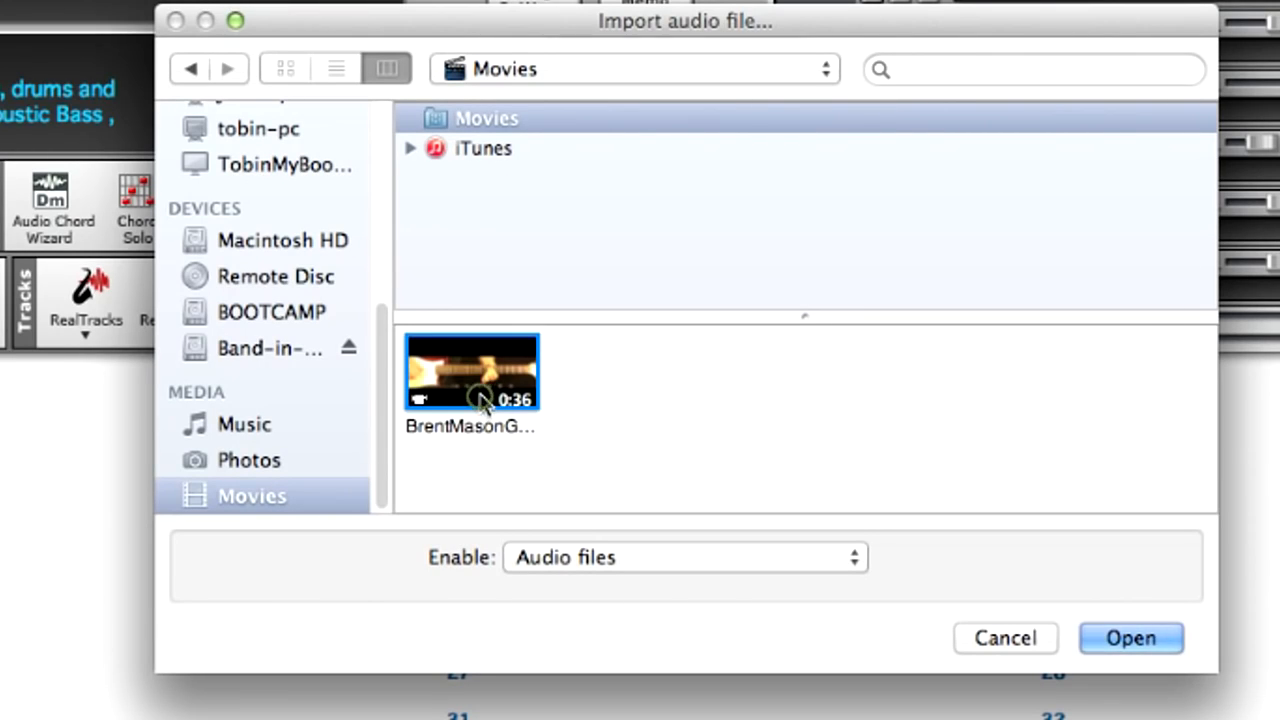
left_click(1128, 637)
left_click(712, 463)
key("BackSpace")
type("1")
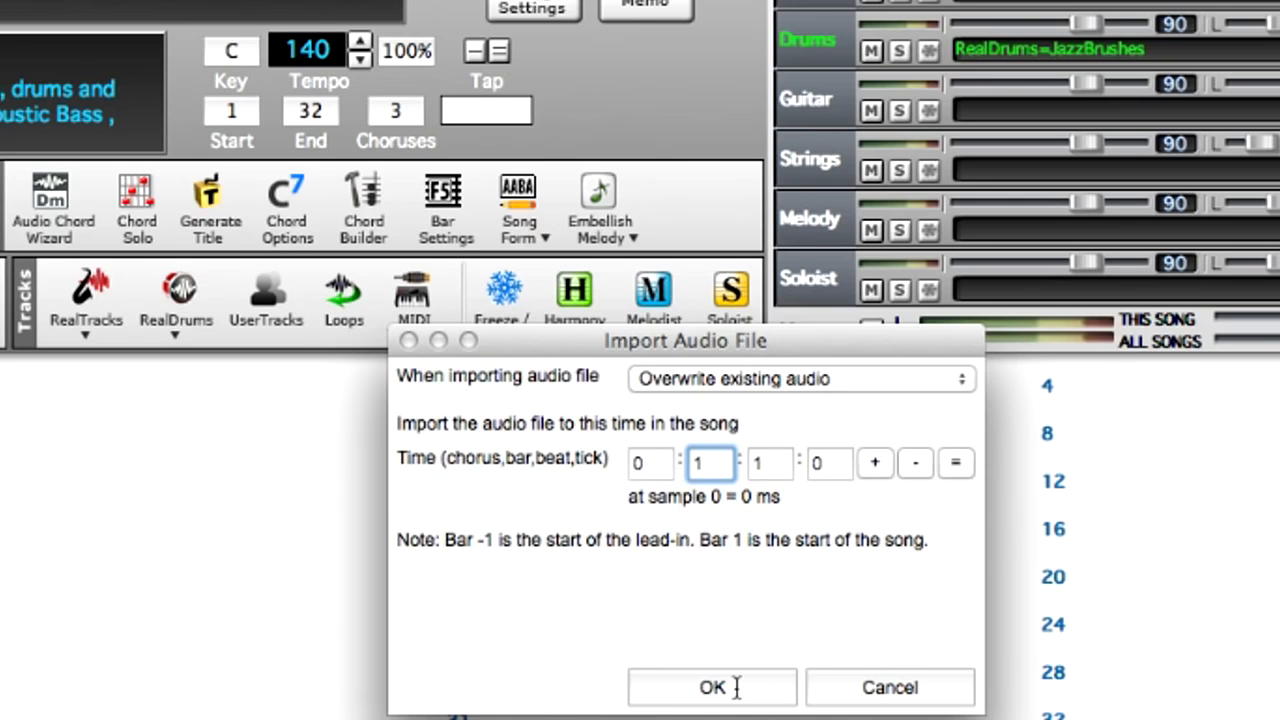
left_click(737, 688)
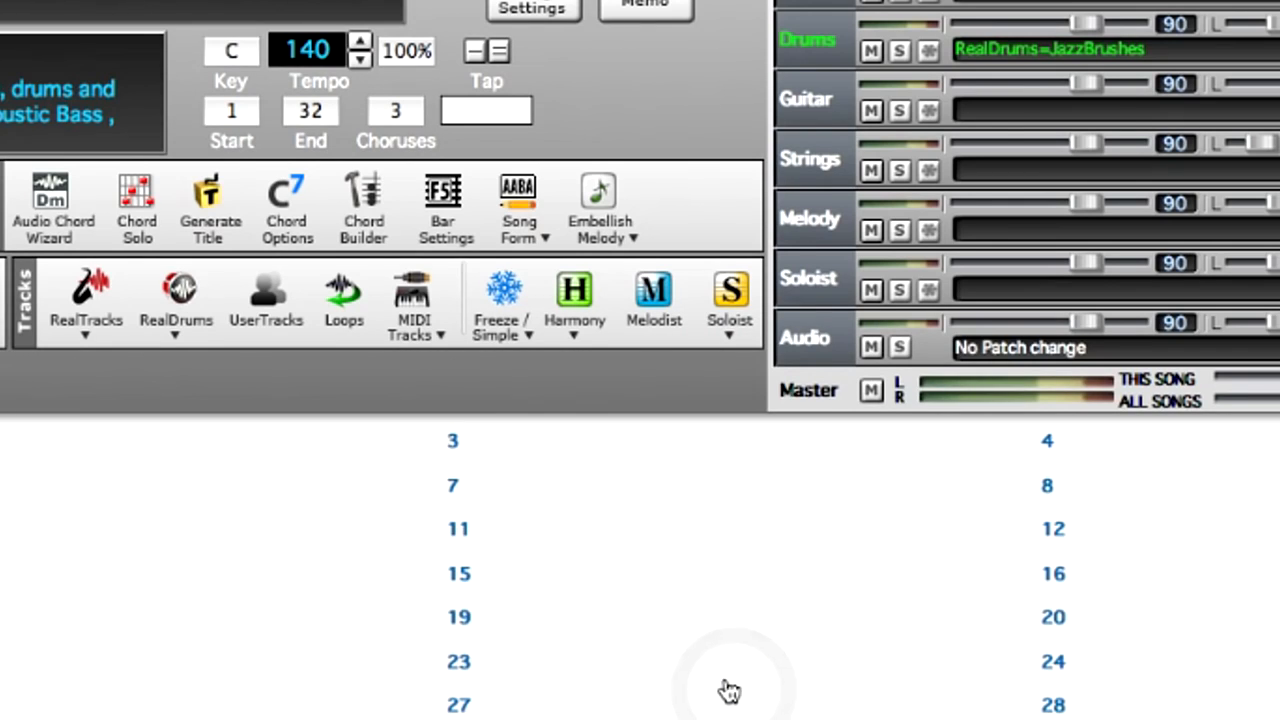
- Solo the Audio track and play the song from bar 1
left_click(900, 347)
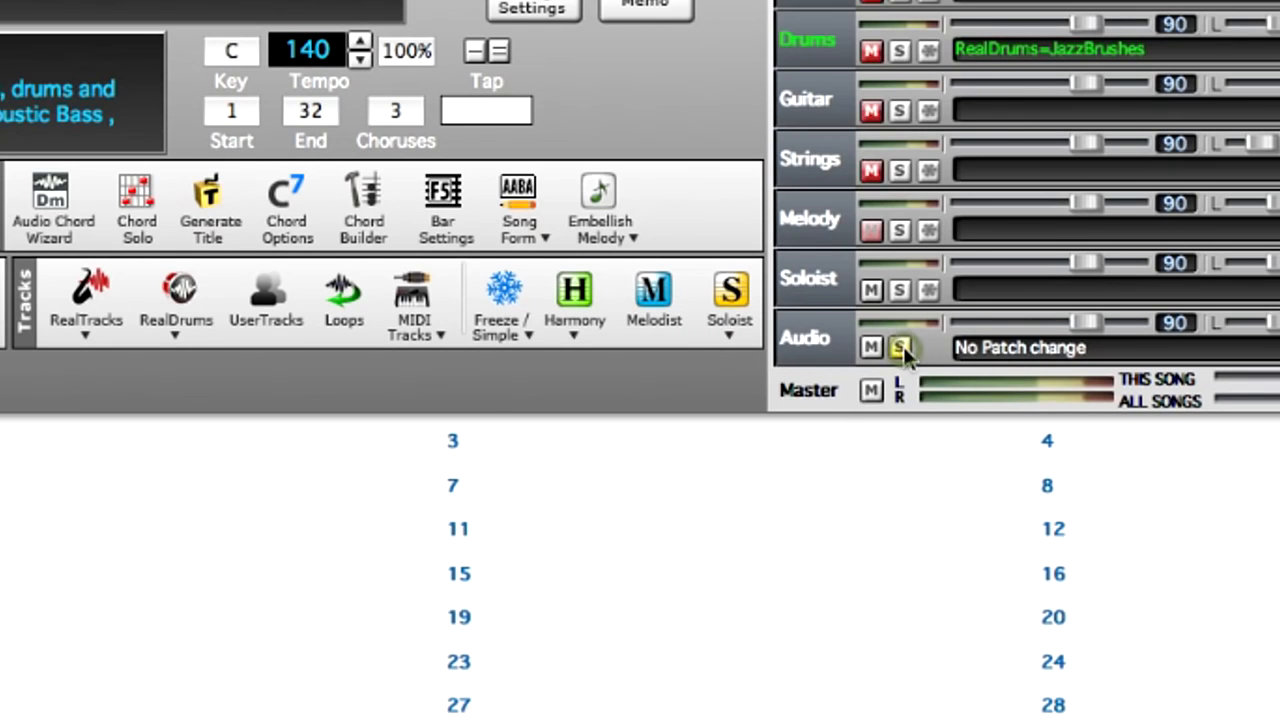
left_click(0, 441)
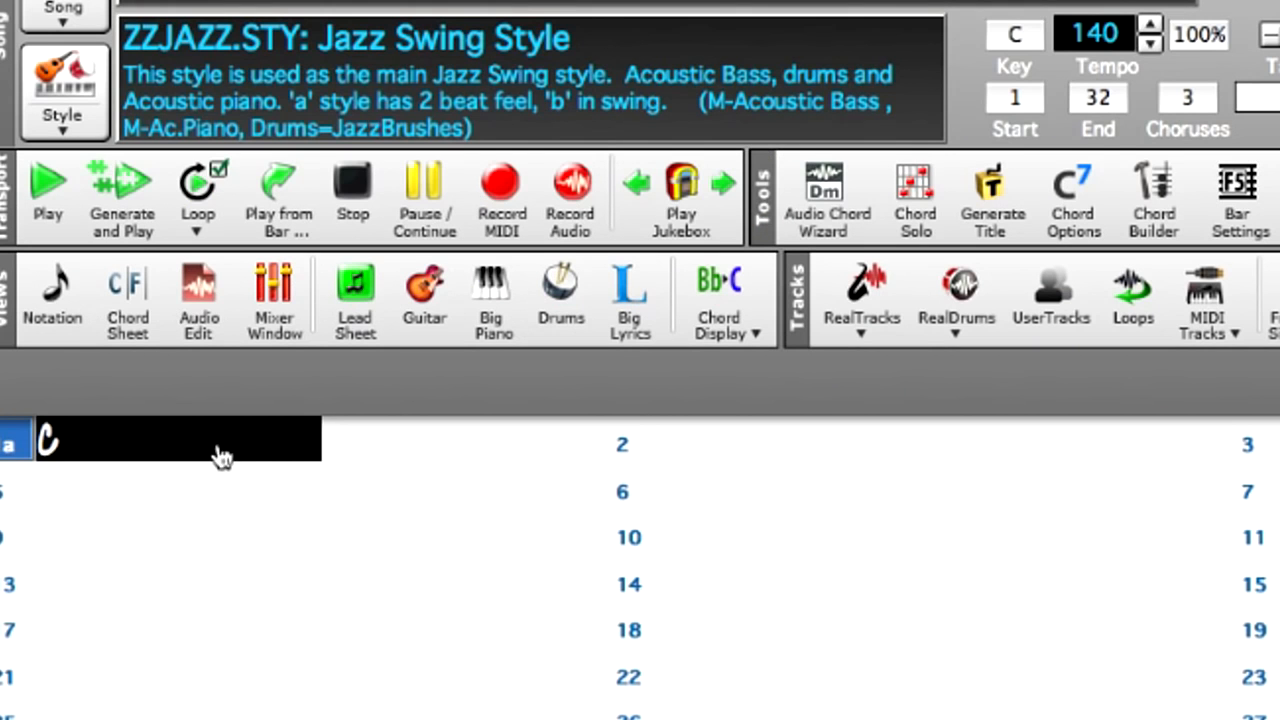
double_click(217, 446)
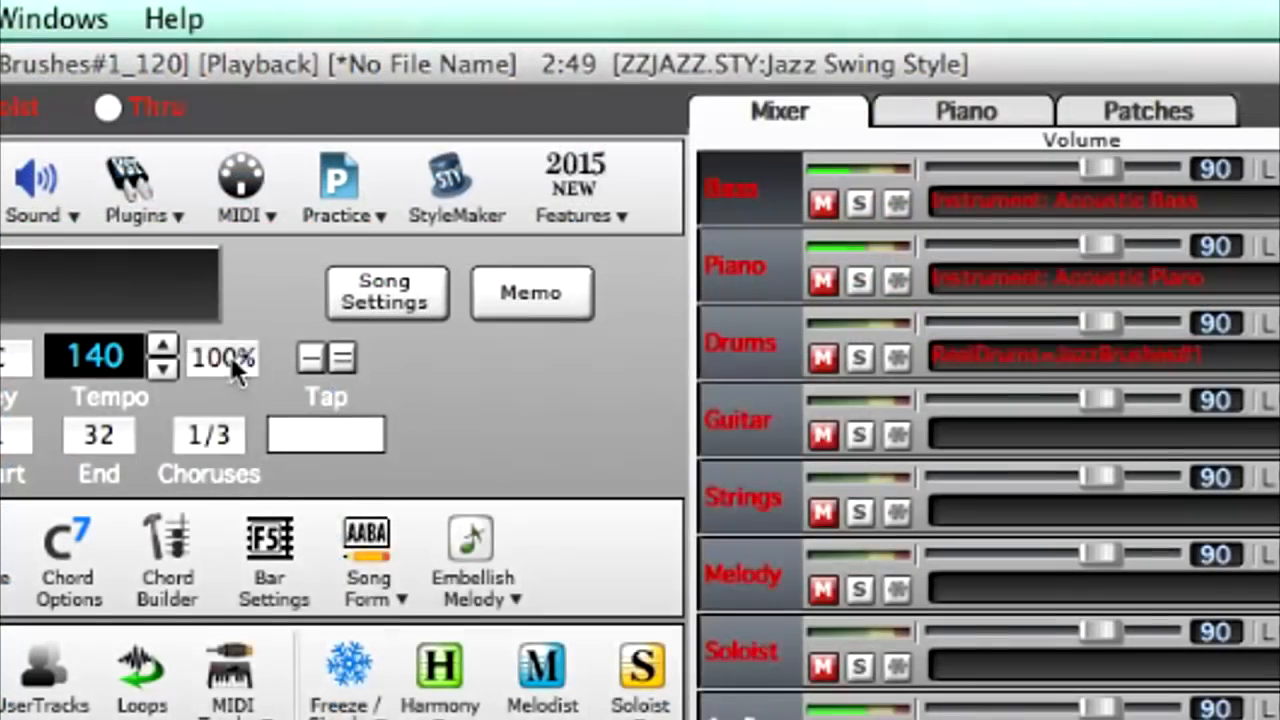
- Slow playback to 50% and 6% relative tempo, and return it to the normal 100%
left_click(636, 153)
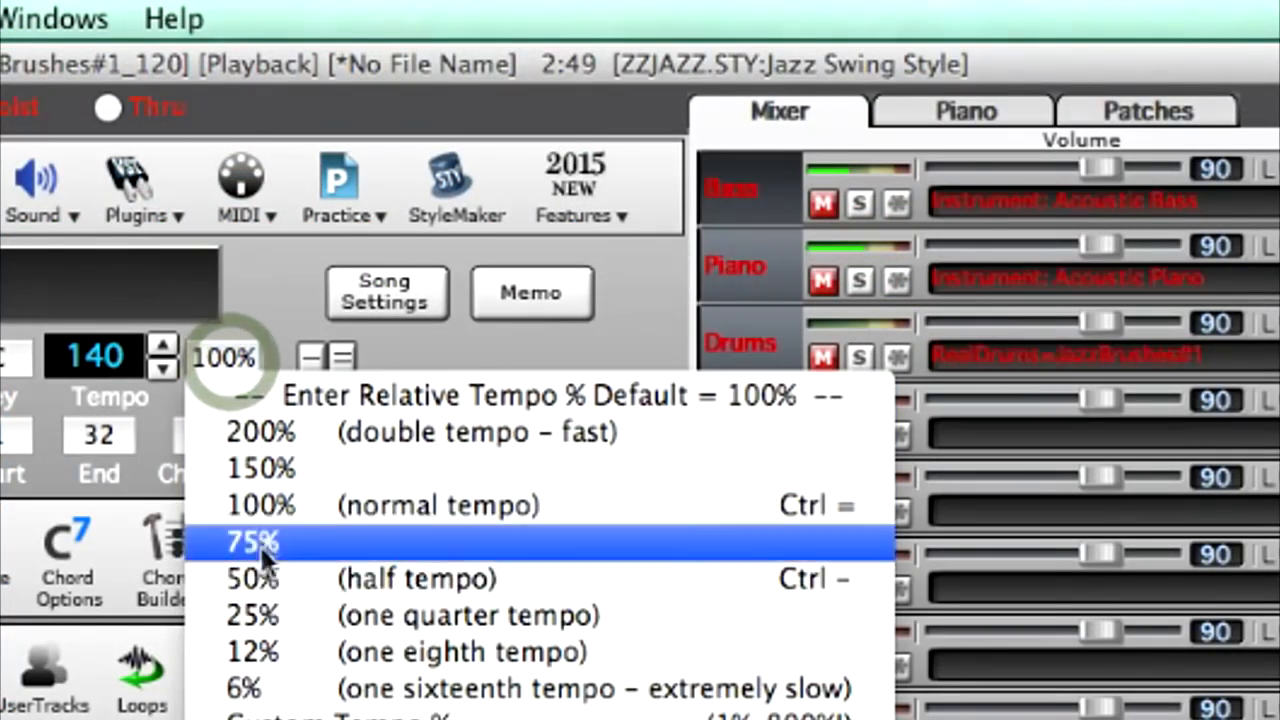
left_click(406, 580)
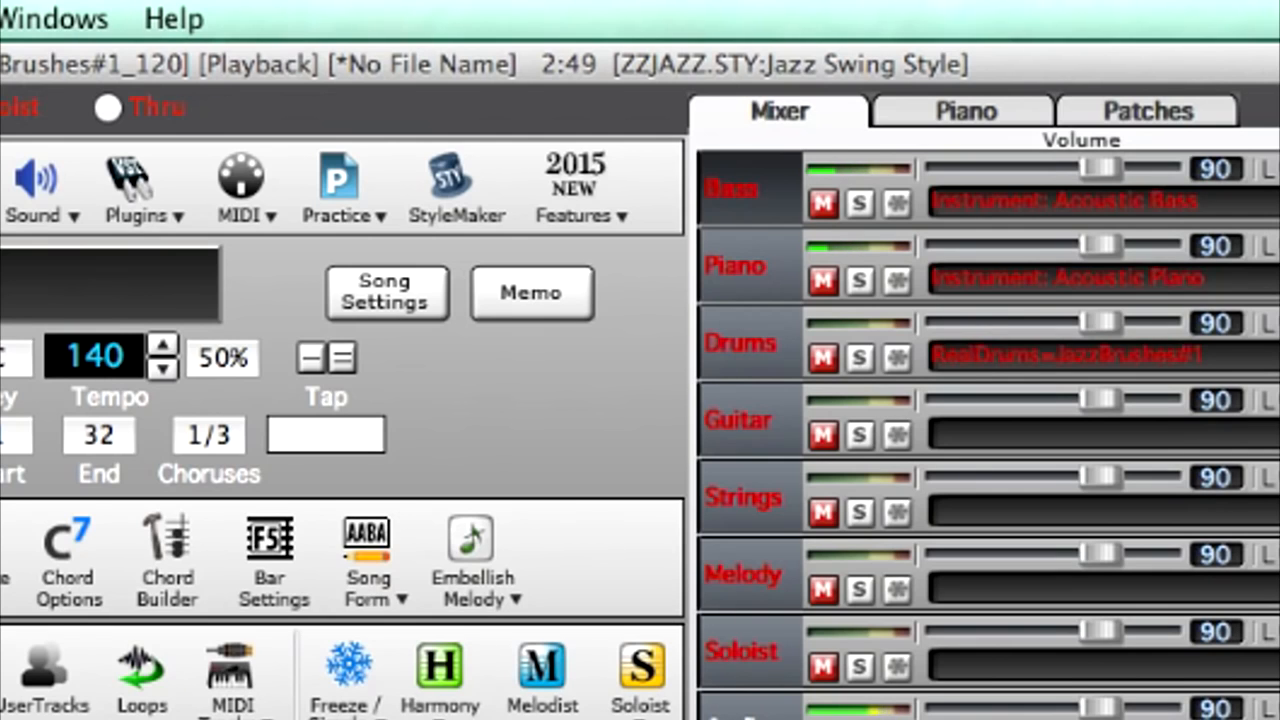
left_click(220, 357)
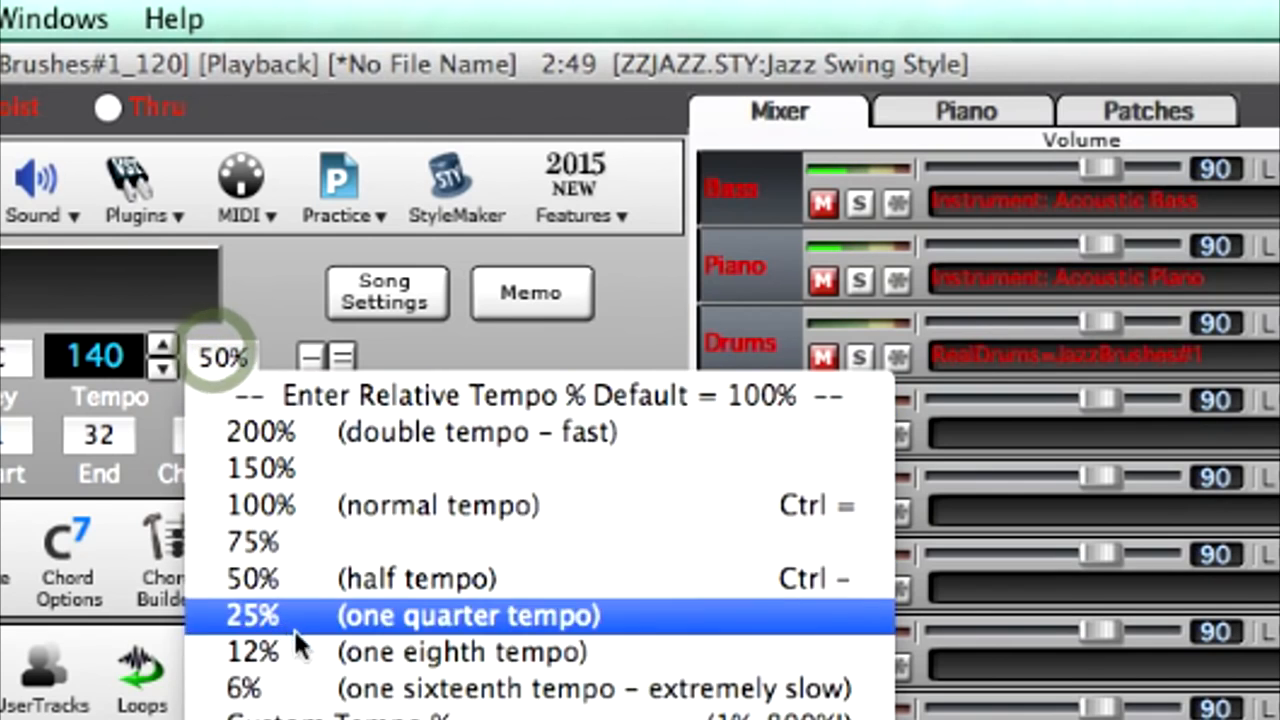
left_click(443, 692)
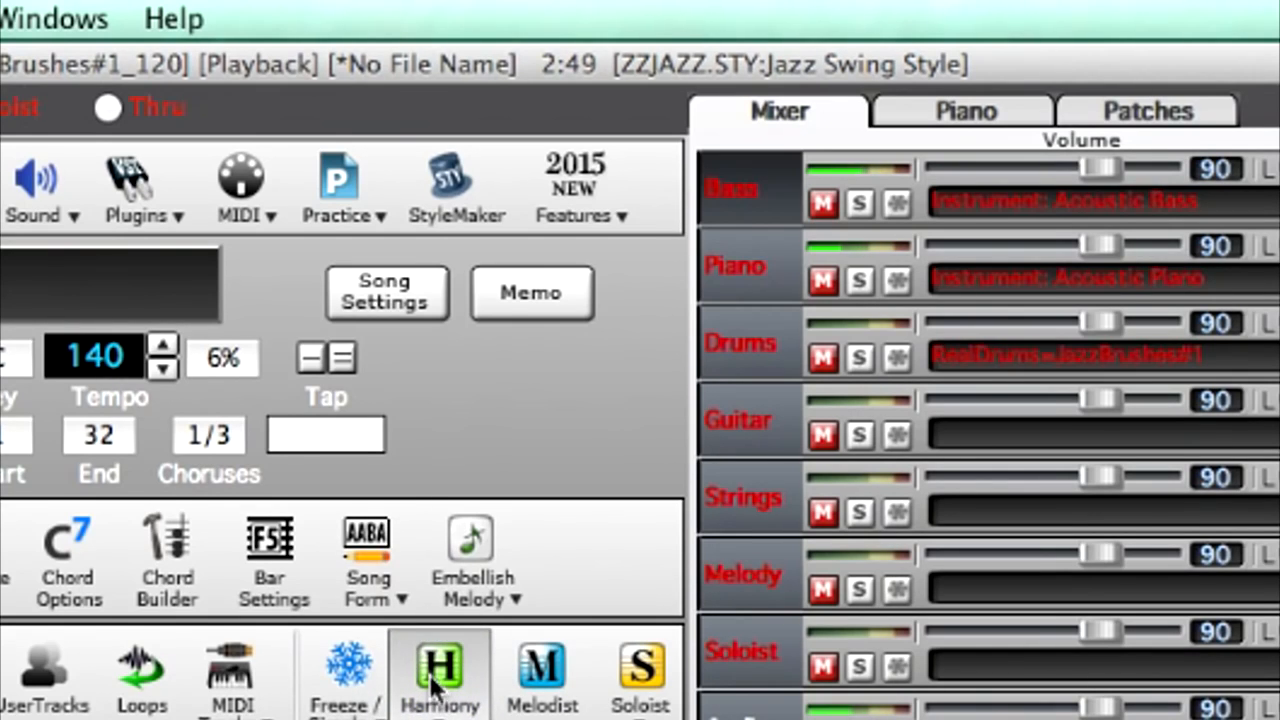
left_click(231, 358)
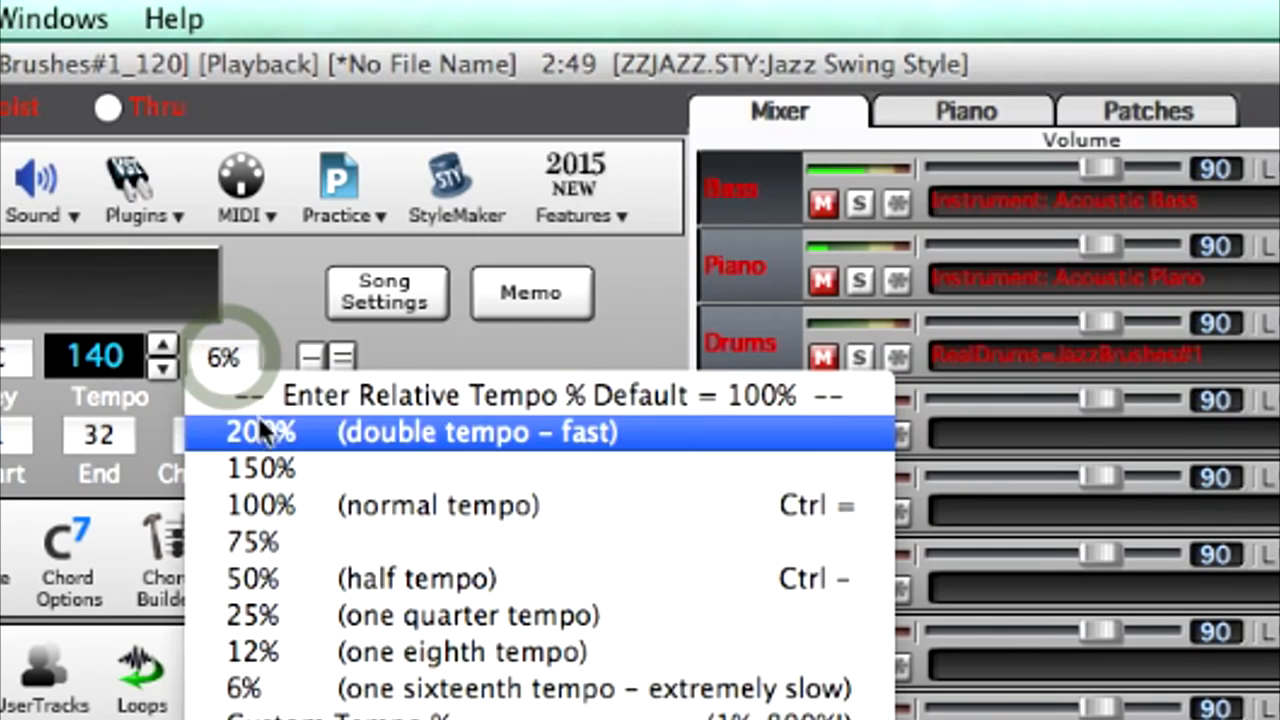
left_click(279, 509)
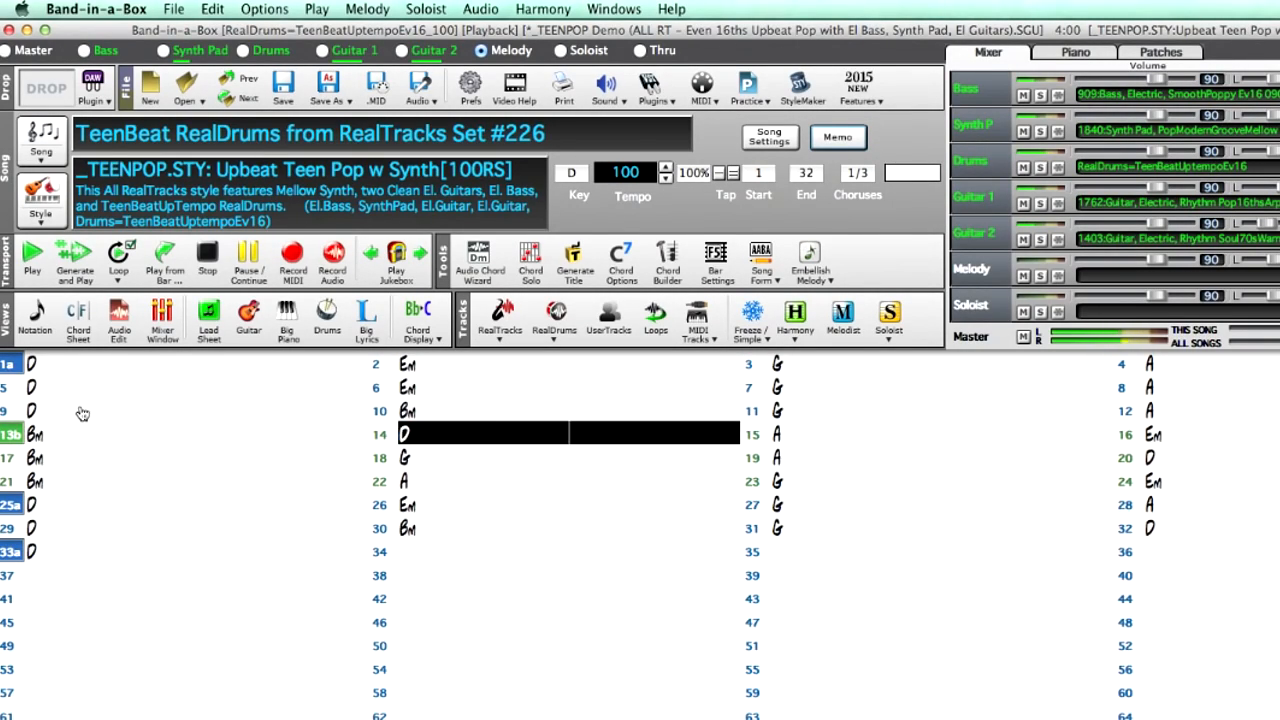
- Render the TeenBeat song to the Audio track with the other tracks muted, and raise the Audio track volume to 93
left_click(207, 260)
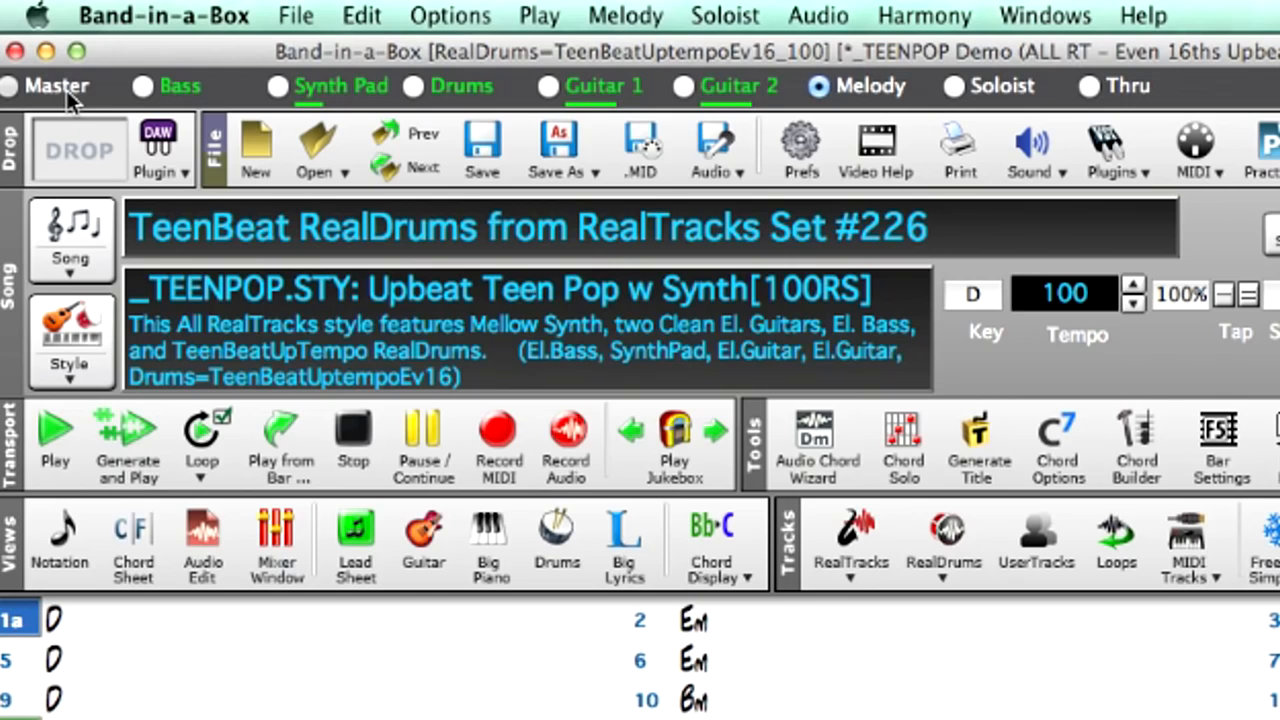
left_click(66, 90)
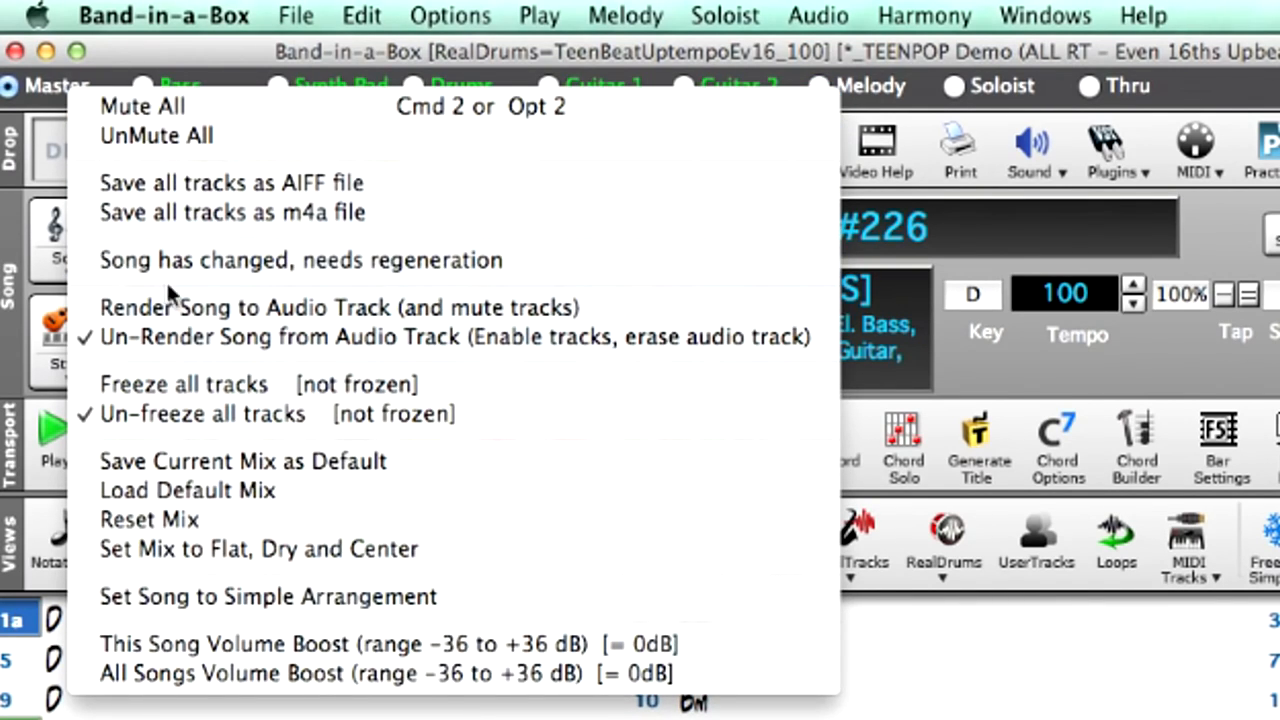
left_click(201, 305)
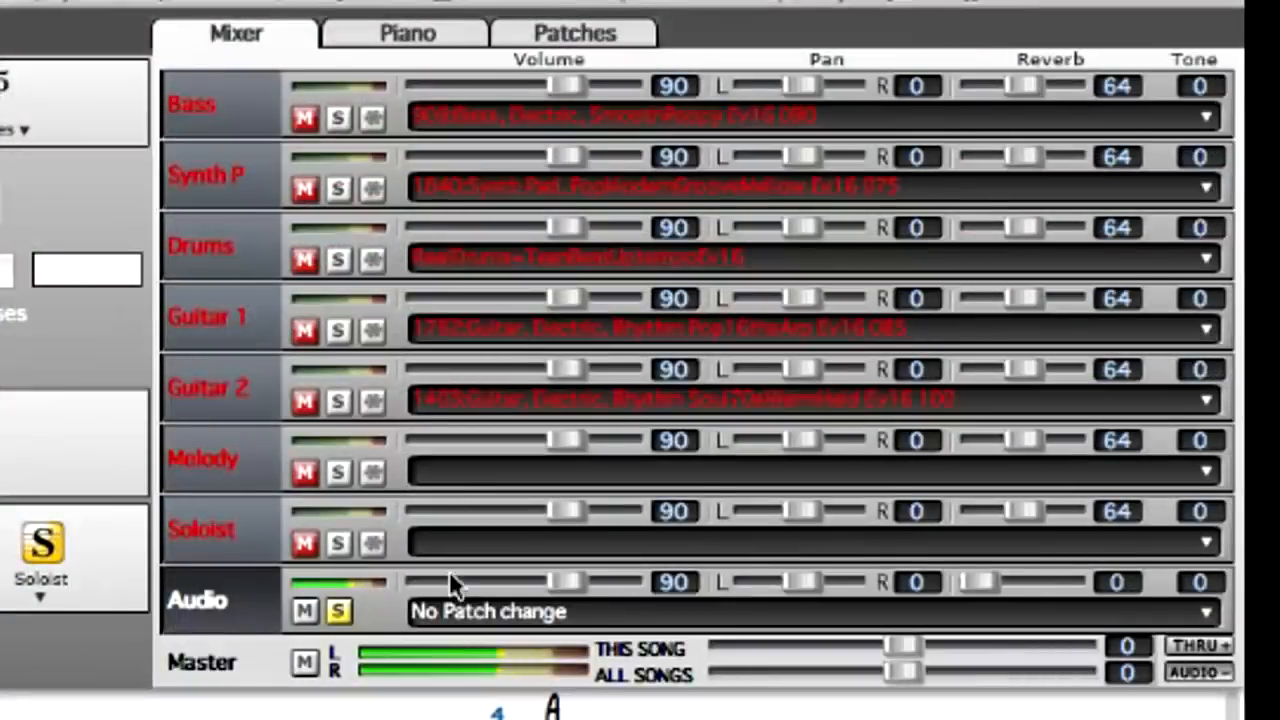
mouse_move(569, 584)
left_mouse_down()
mouse_move(472, 593)
mouse_move(577, 594)
left_mouse_up()
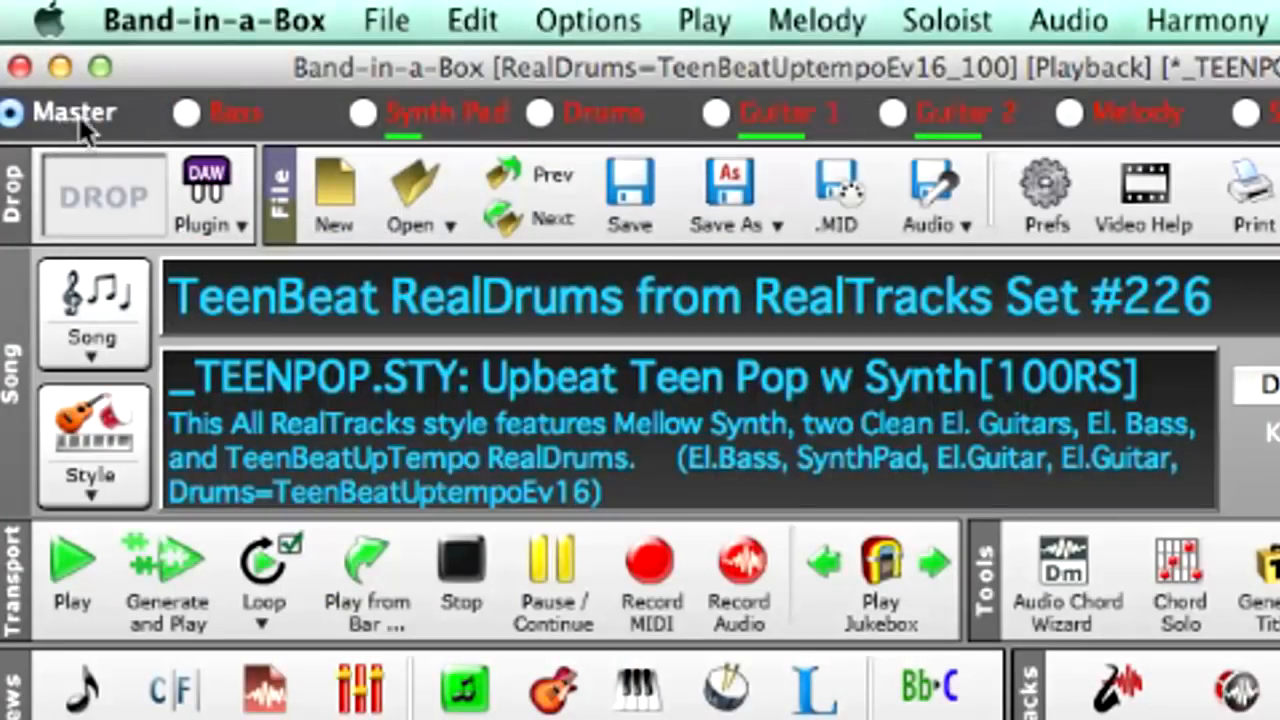
- Un-render the song from the Audio track, agreeing to erase the entire audio track
left_click(82, 114)
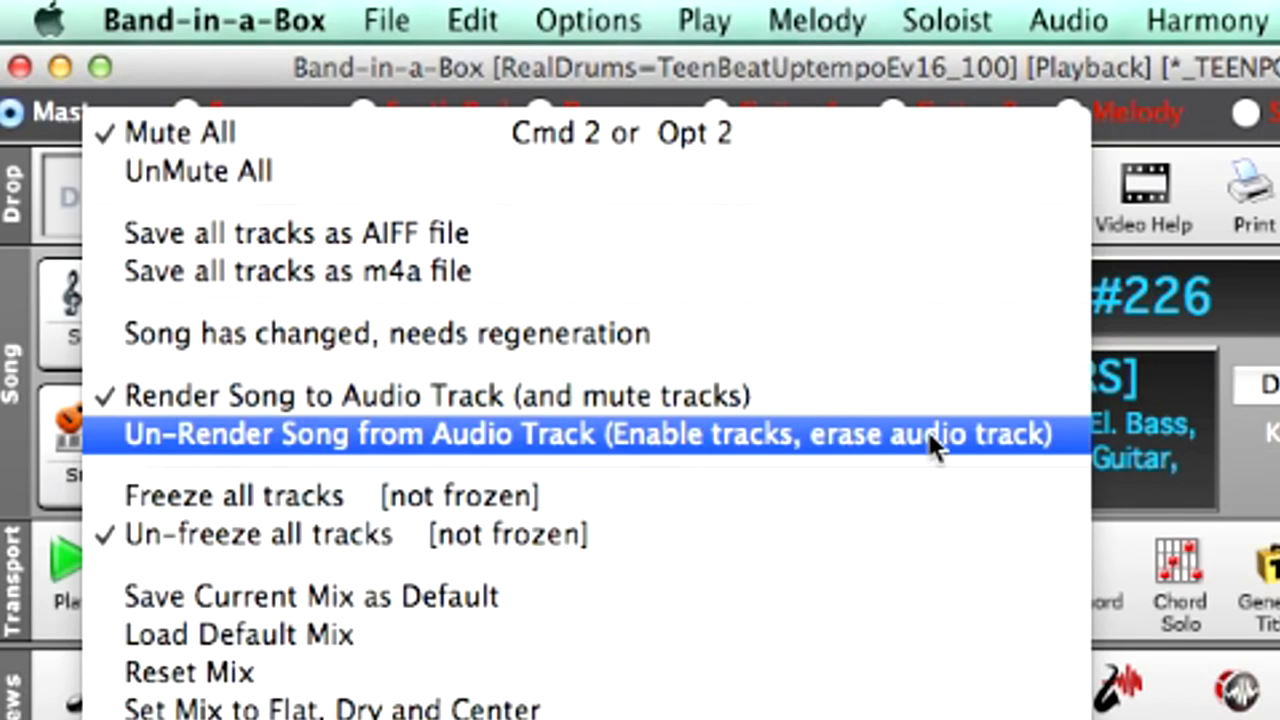
left_click(1009, 430)
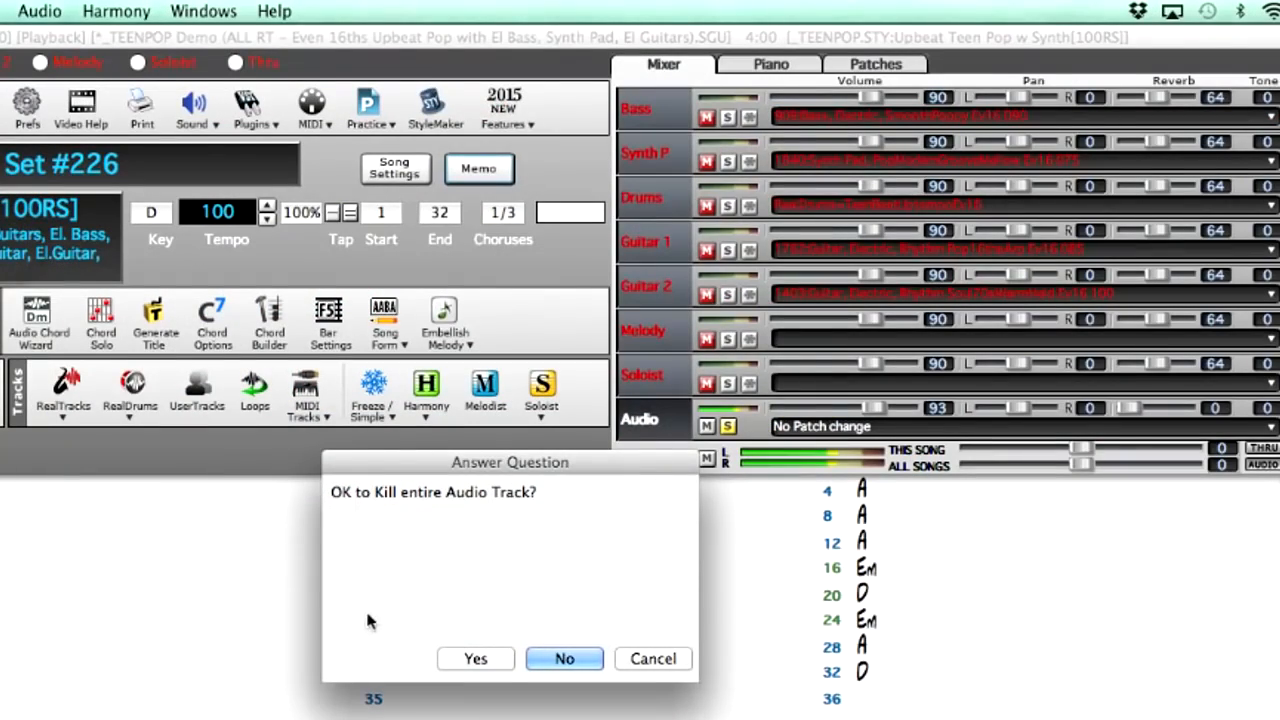
left_click(488, 658)
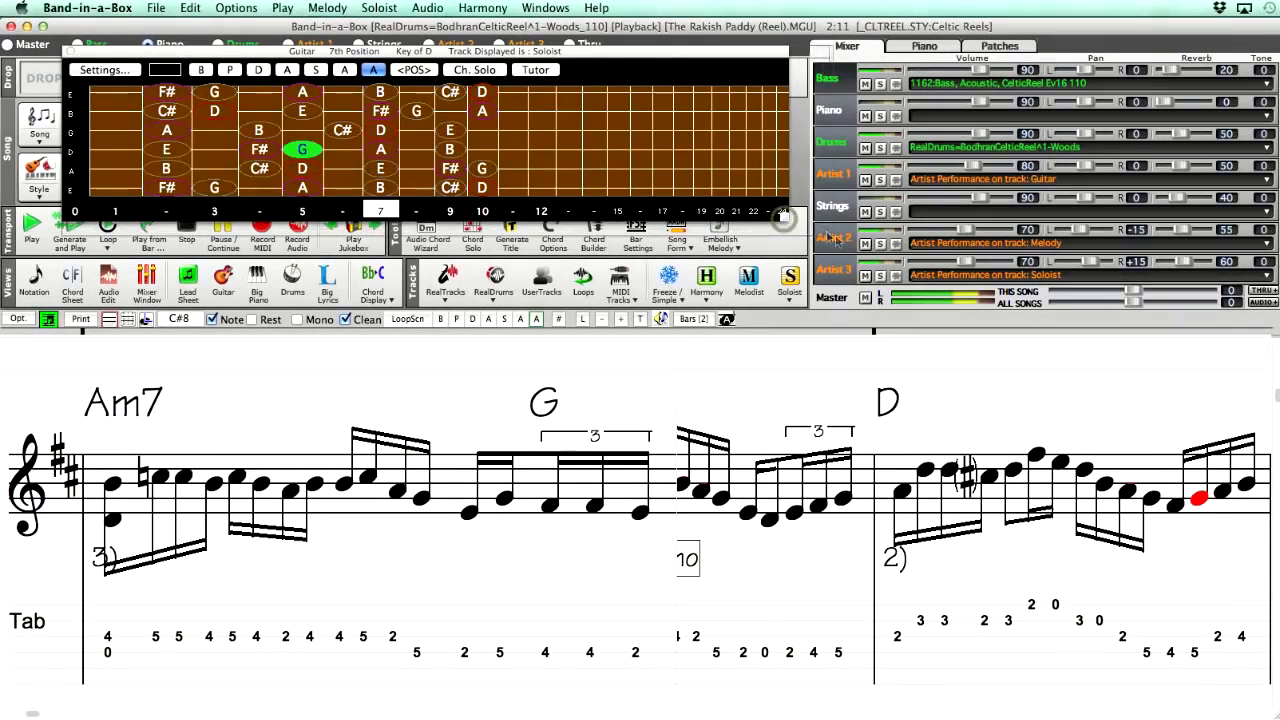
- Enlarge the Guitar window with its fretboard and reposition it over the main toolbars
left_click_drag(784, 214, 975, 297)
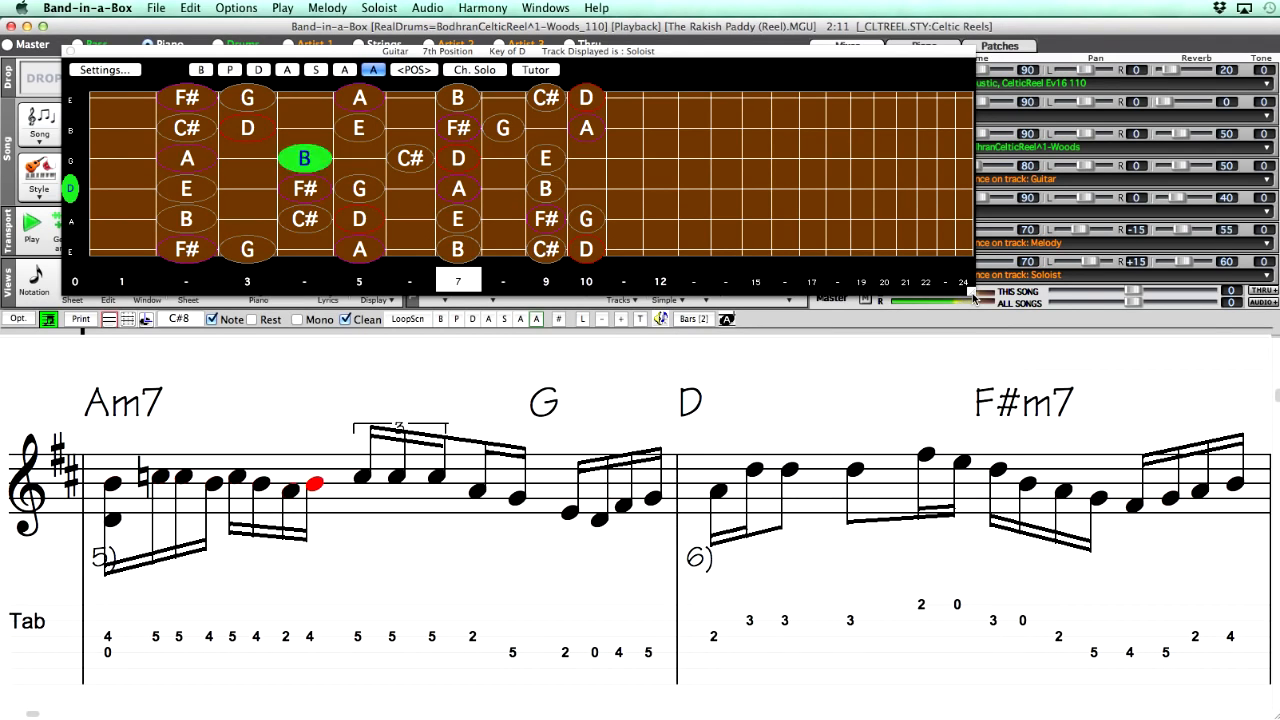
left_click_drag(975, 297, 1155, 278)
left_click_drag(536, 58, 504, 147)
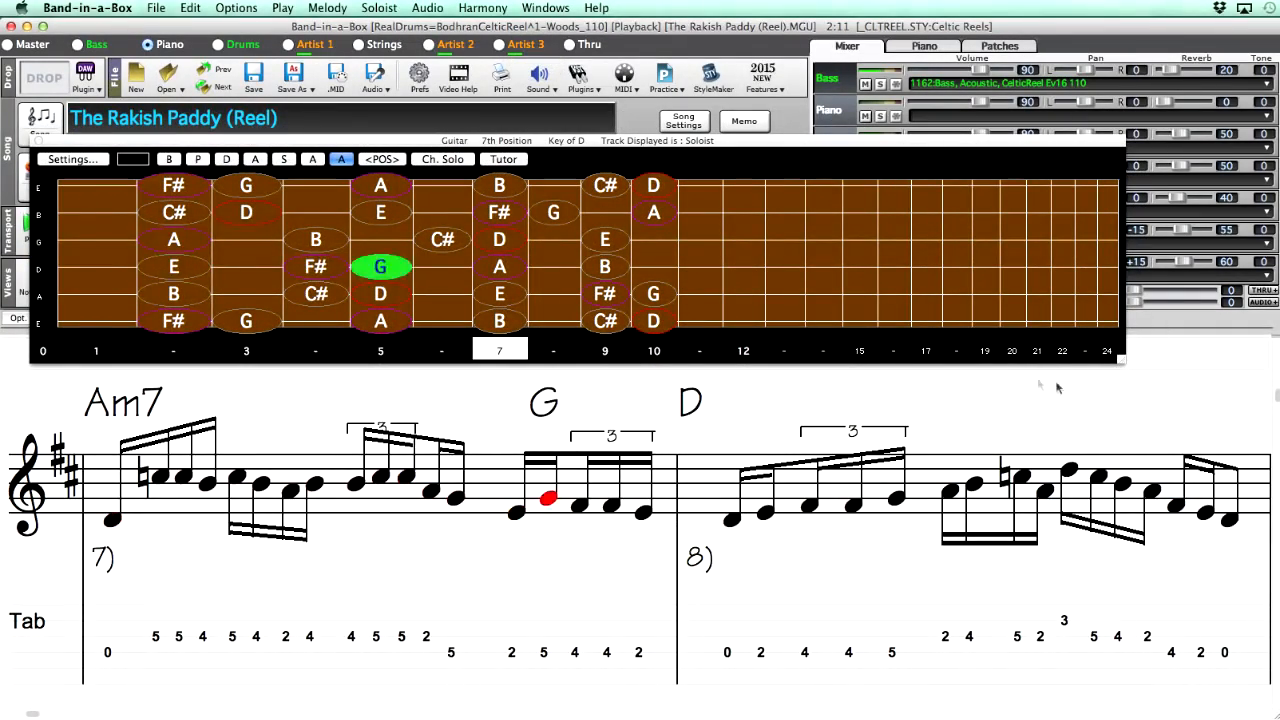
left_click_drag(1121, 360, 1190, 472)
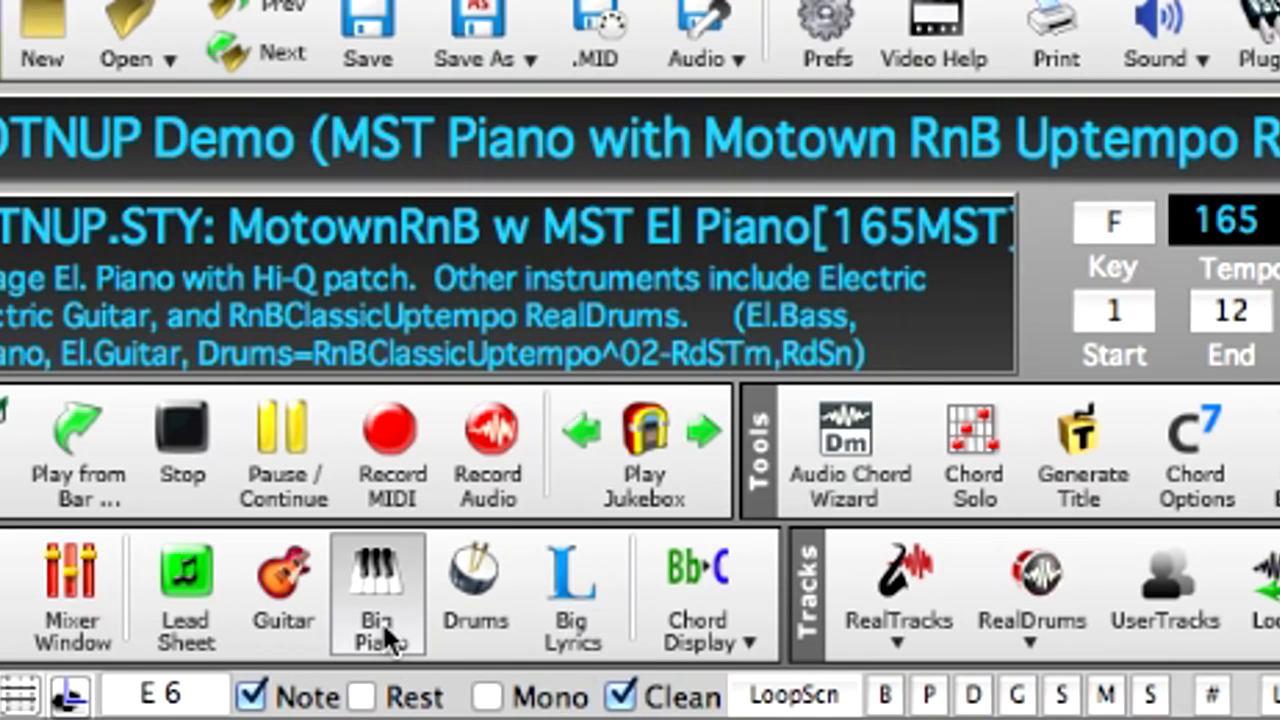
- Show the Big Piano window for the Motown RnB song and place it above the notation
left_click(672, 21)
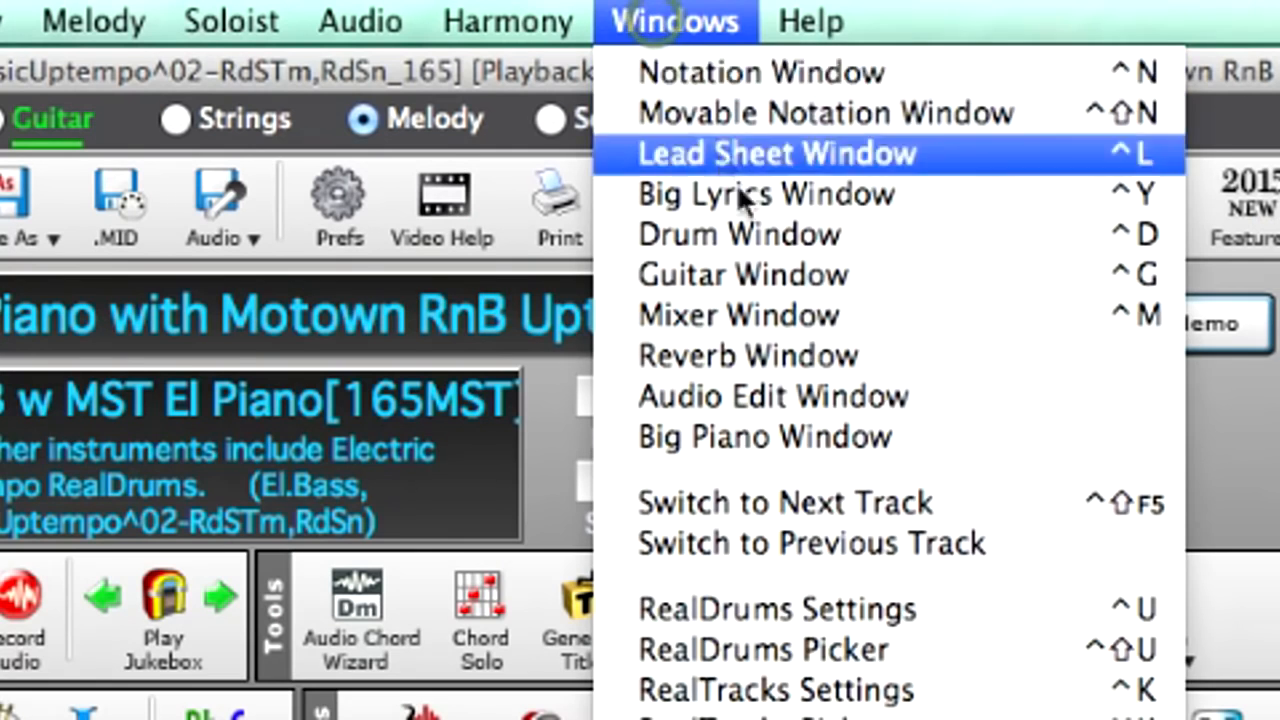
left_click(789, 434)
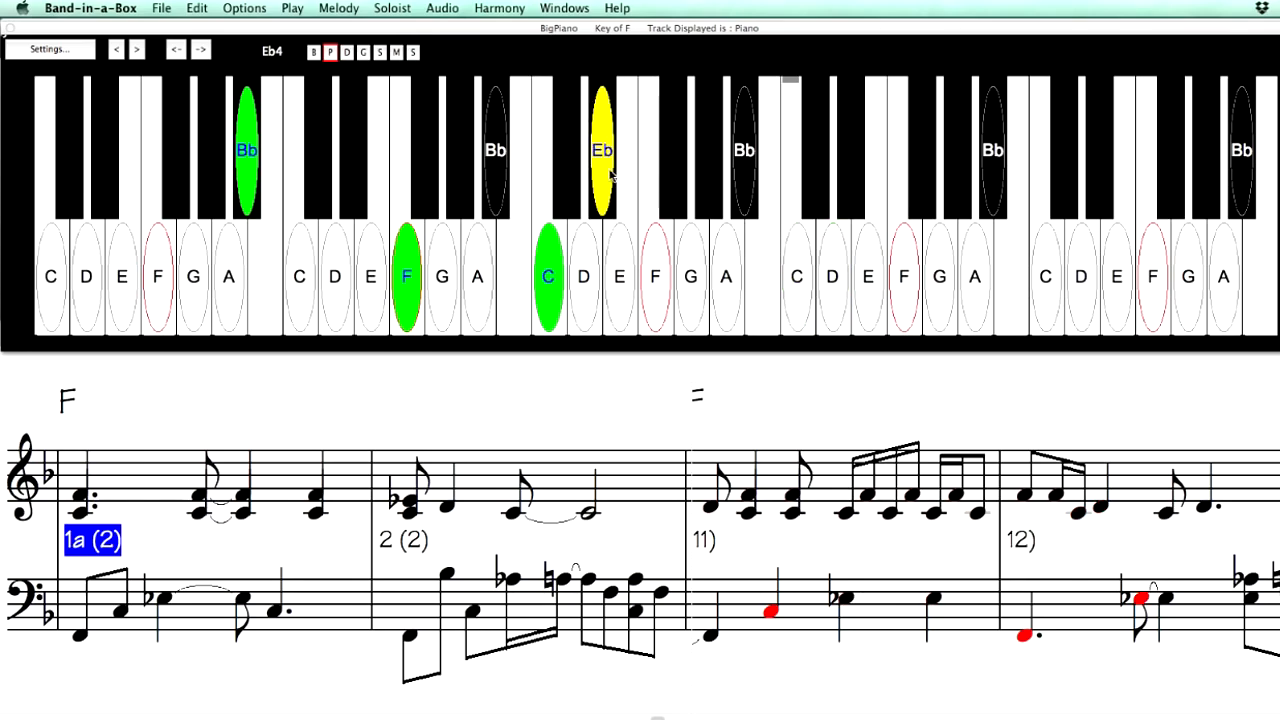
left_click_drag(573, 32, 587, 284)
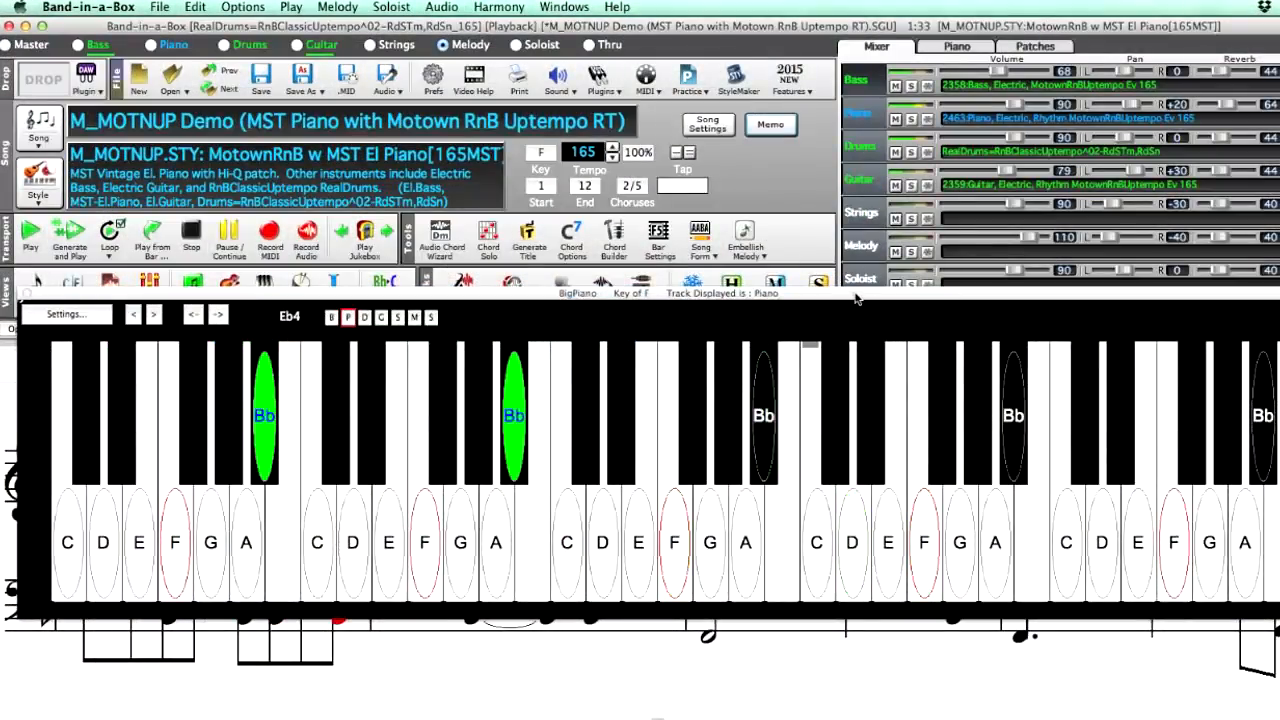
left_click_drag(868, 290, 858, 28)
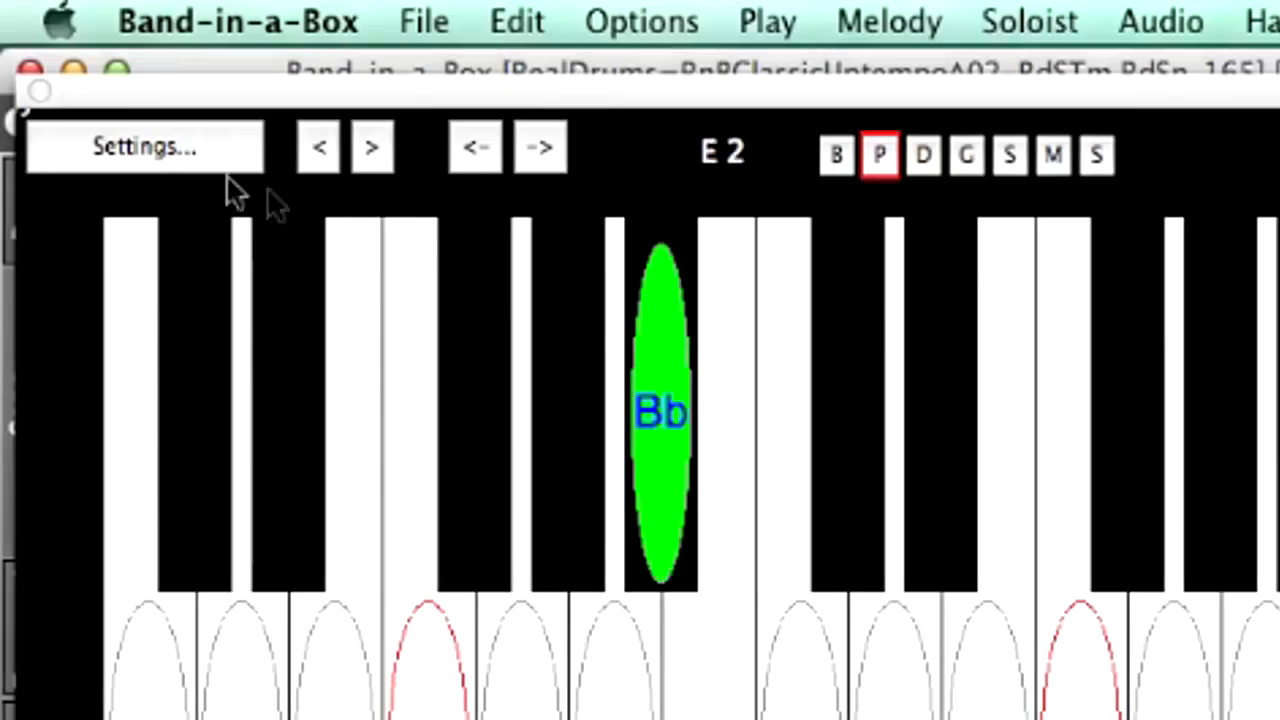
- Examine the Big Piano settings, including the choices for note name type and note colors
left_click(203, 150)
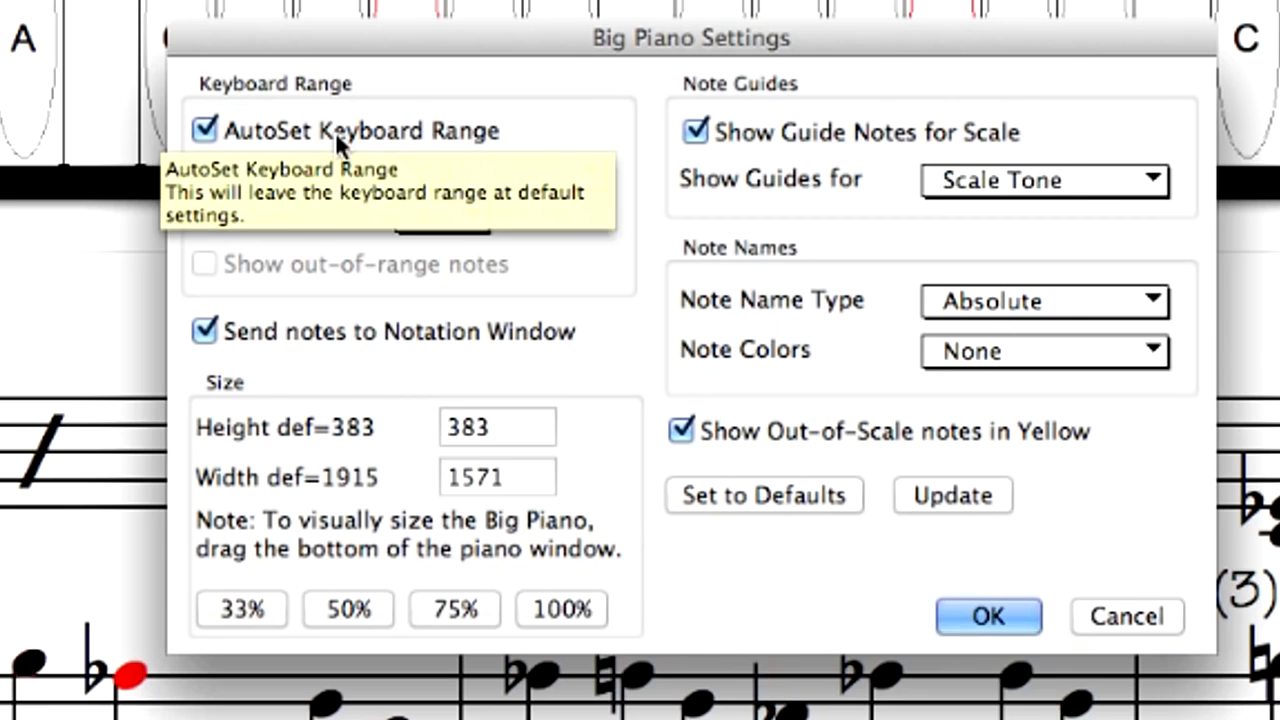
left_click(1158, 306)
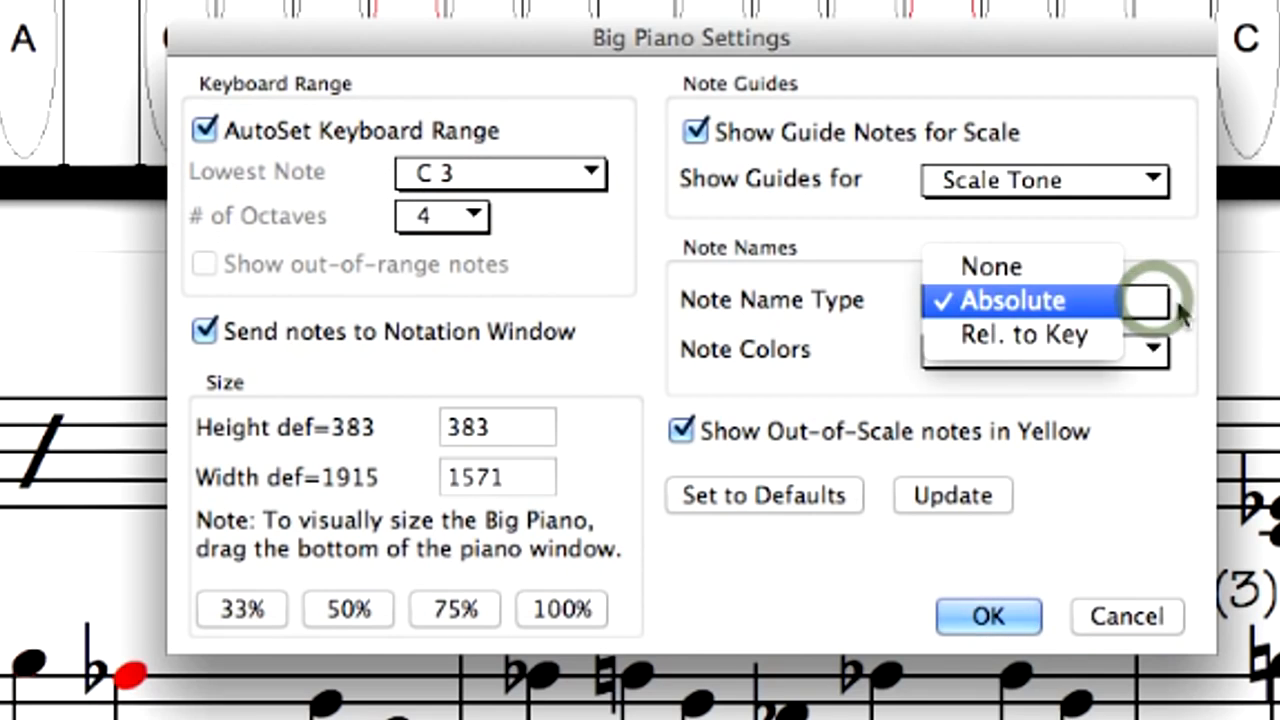
left_click(1160, 302)
left_click(1154, 349)
left_click(1196, 356)
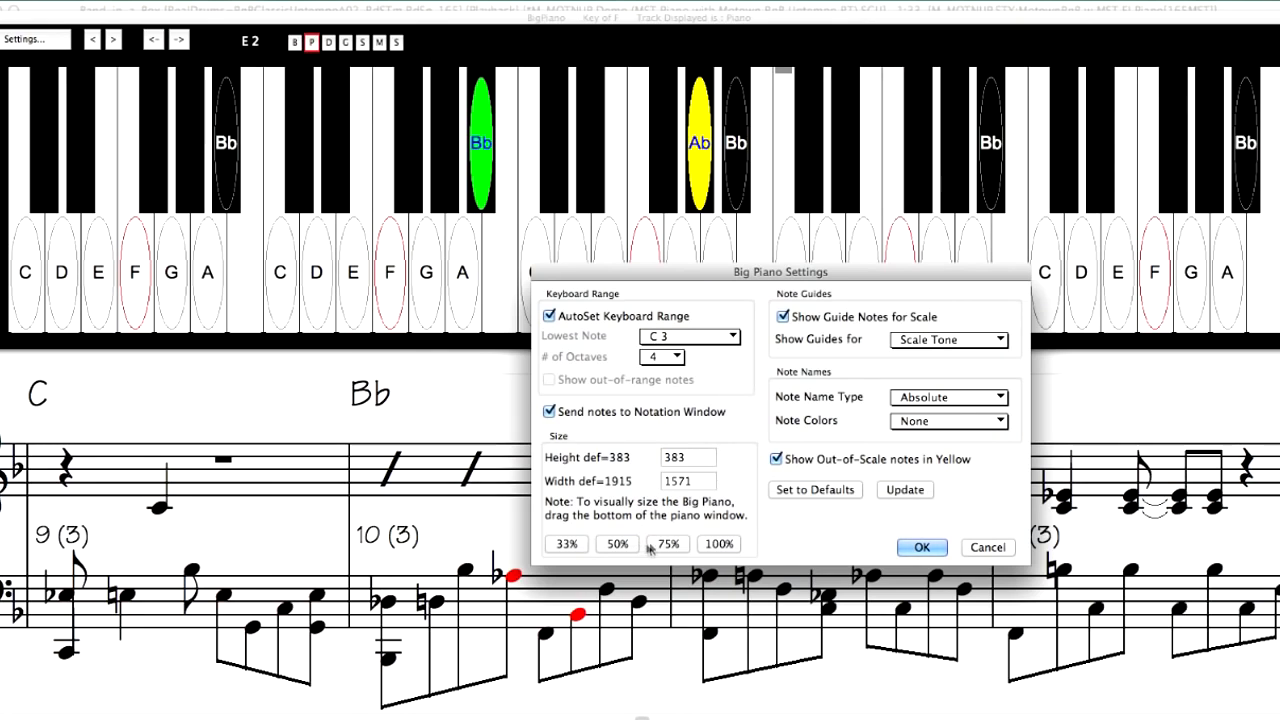
- Try the Big Piano at 75% and 50% size, set it to 100%, and stretch the window taller
left_click(650, 546)
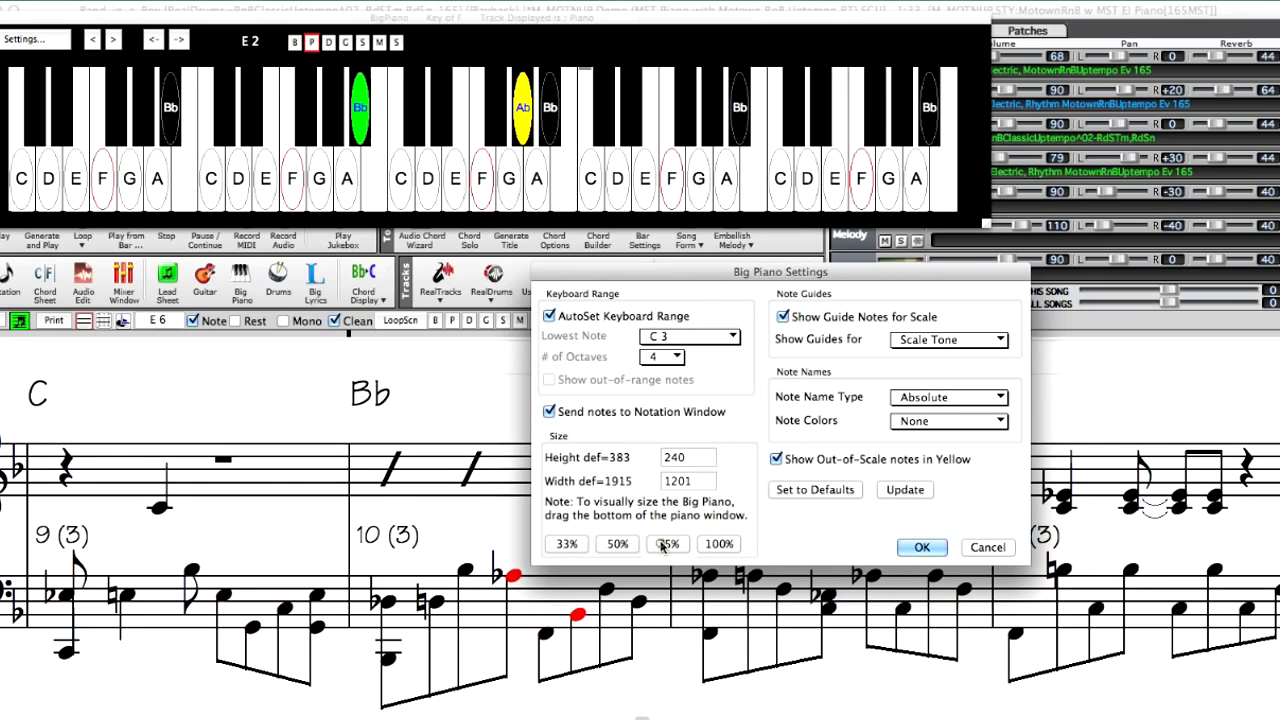
left_click(617, 544)
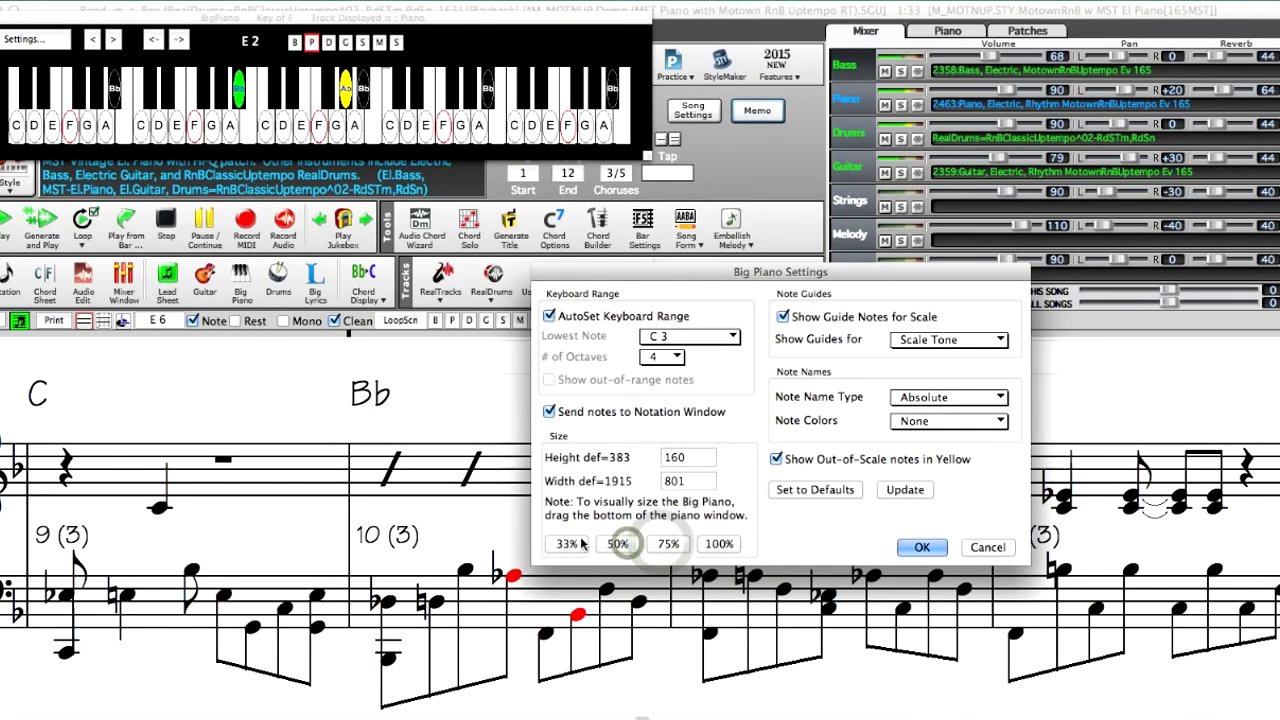
left_click(716, 544)
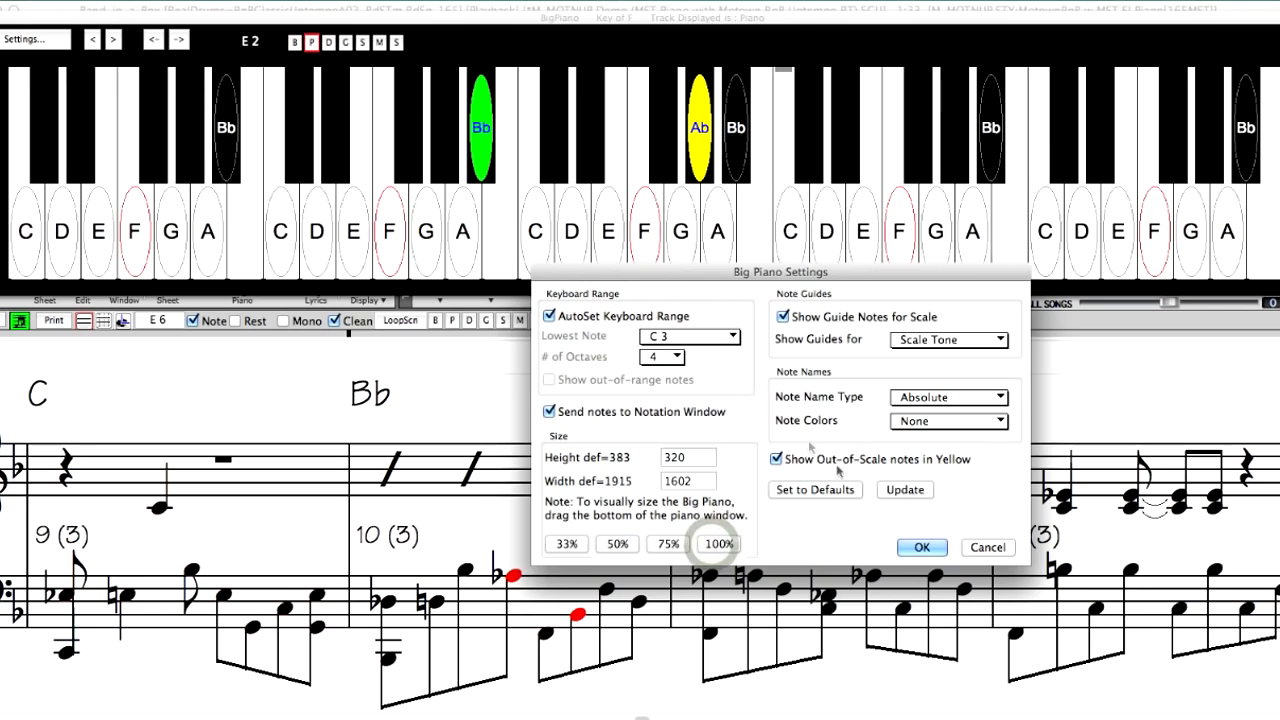
left_click(930, 547)
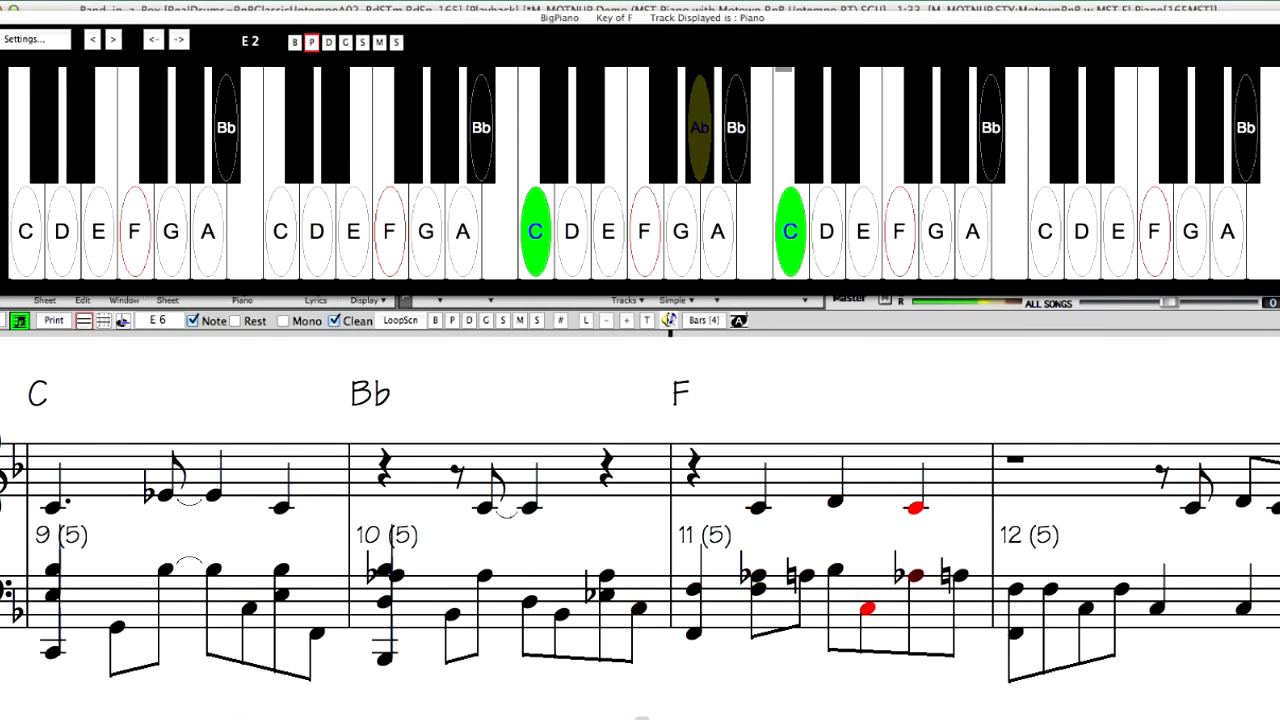
left_click_drag(1274, 296, 1249, 345)
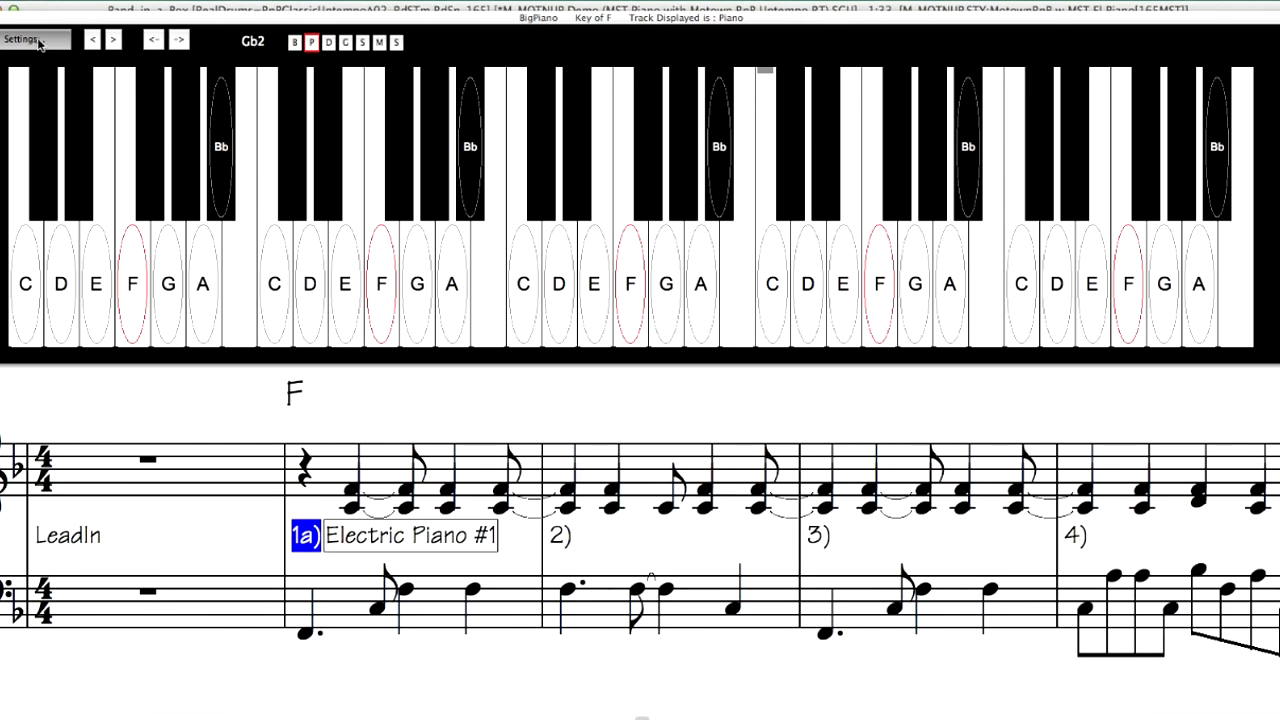
- Put the Melody notation in editable mode and enter an F, A, C, Eb and G chord from the Big Piano keys
left_click(24, 39)
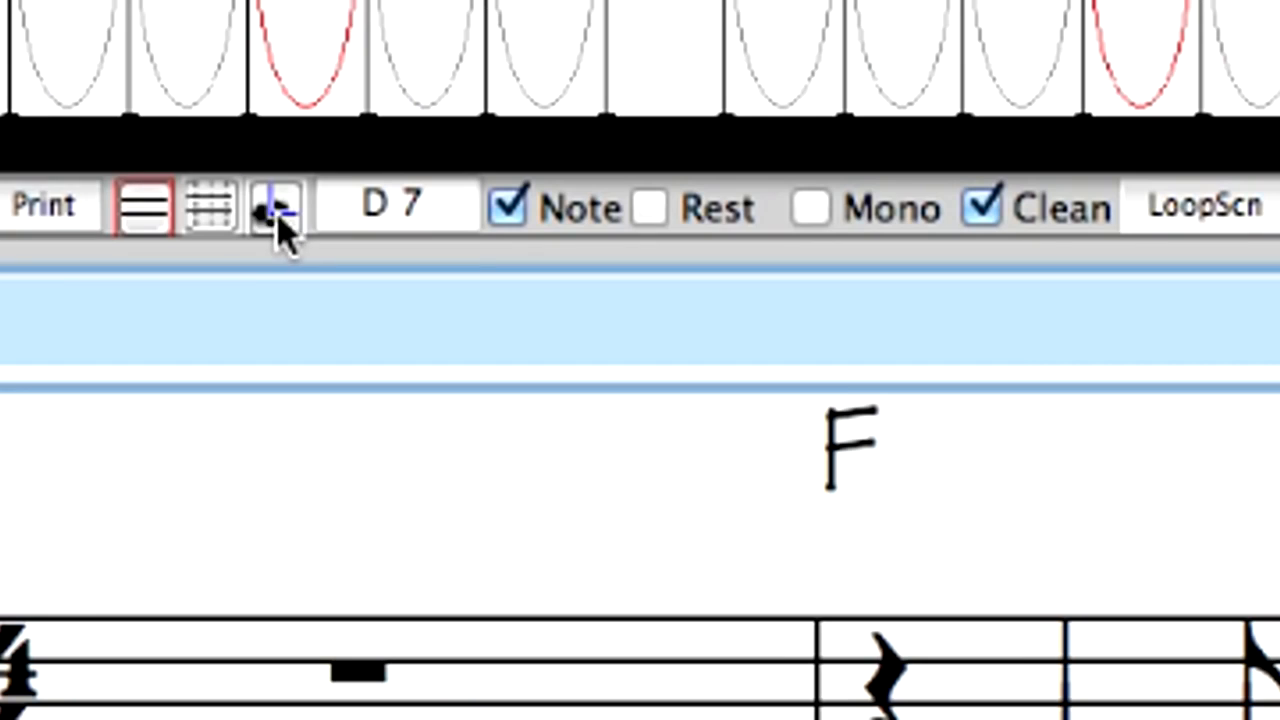
left_click(280, 222)
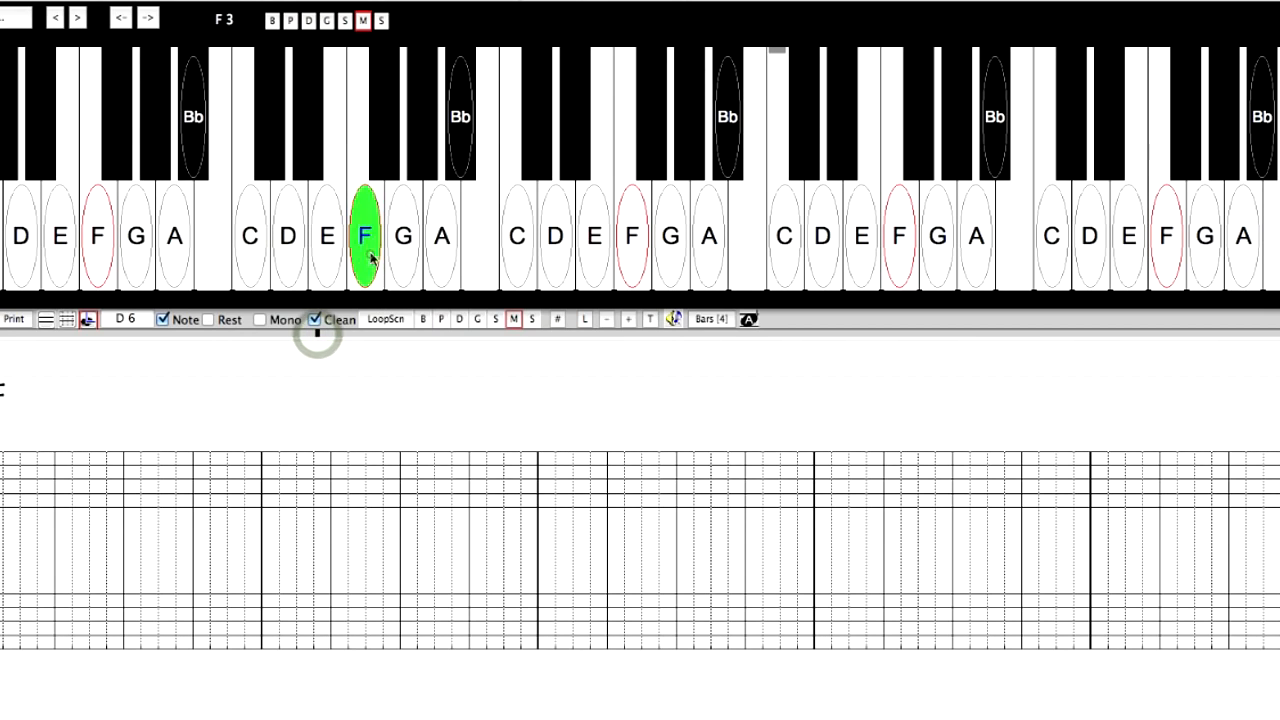
left_click(370, 257)
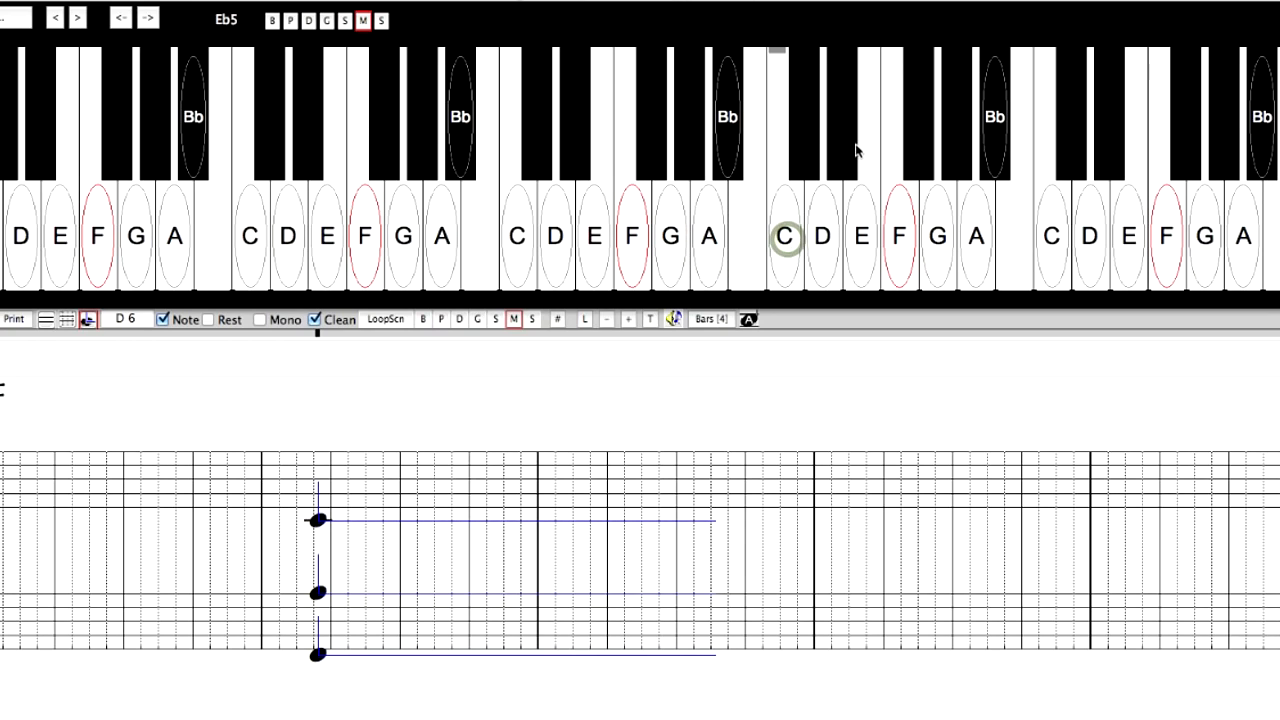
left_click(853, 145)
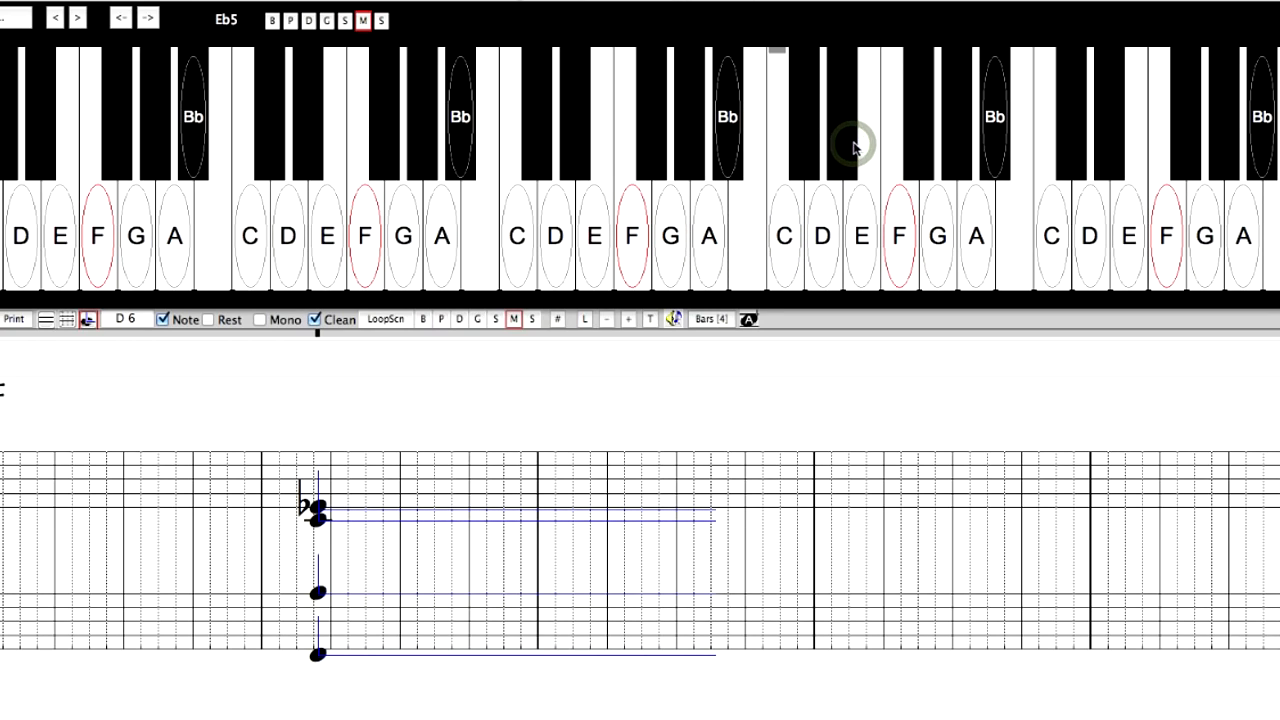
left_click(936, 236)
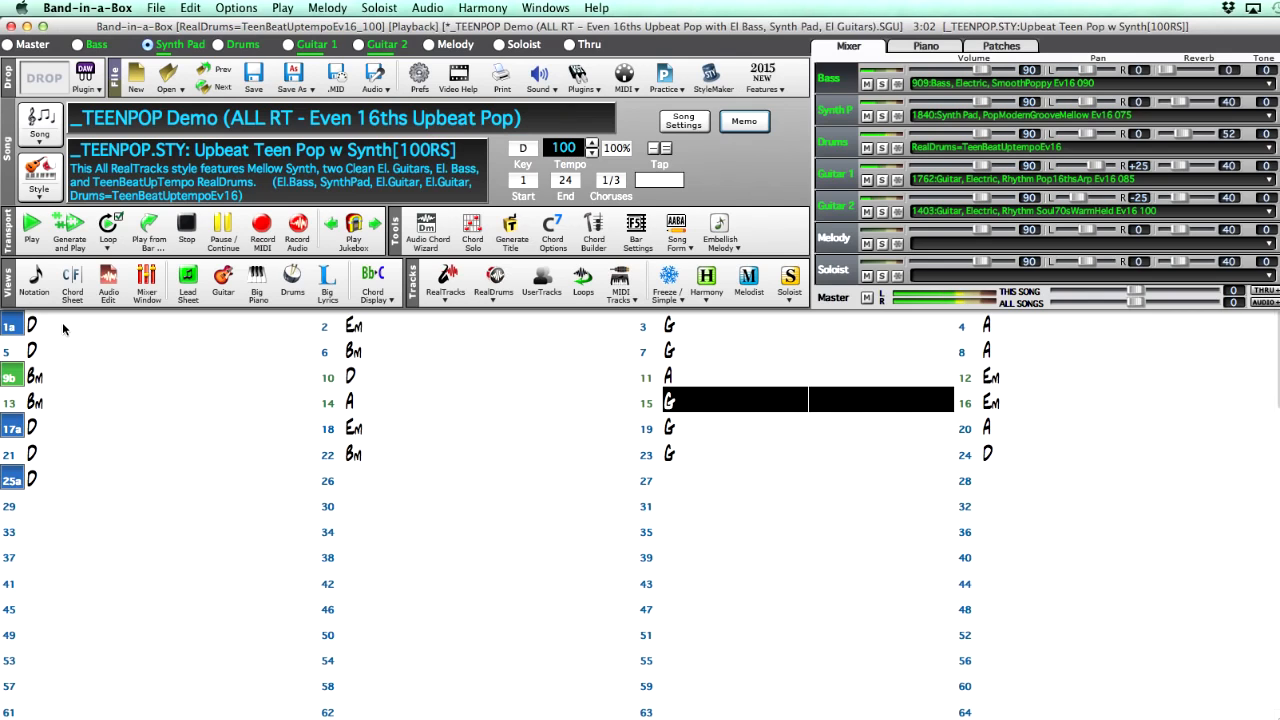
- Review the Render to Audio File(s) options for the _TEENPOP Demo song and close them without rendering
left_click(370, 88)
left_click(420, 46)
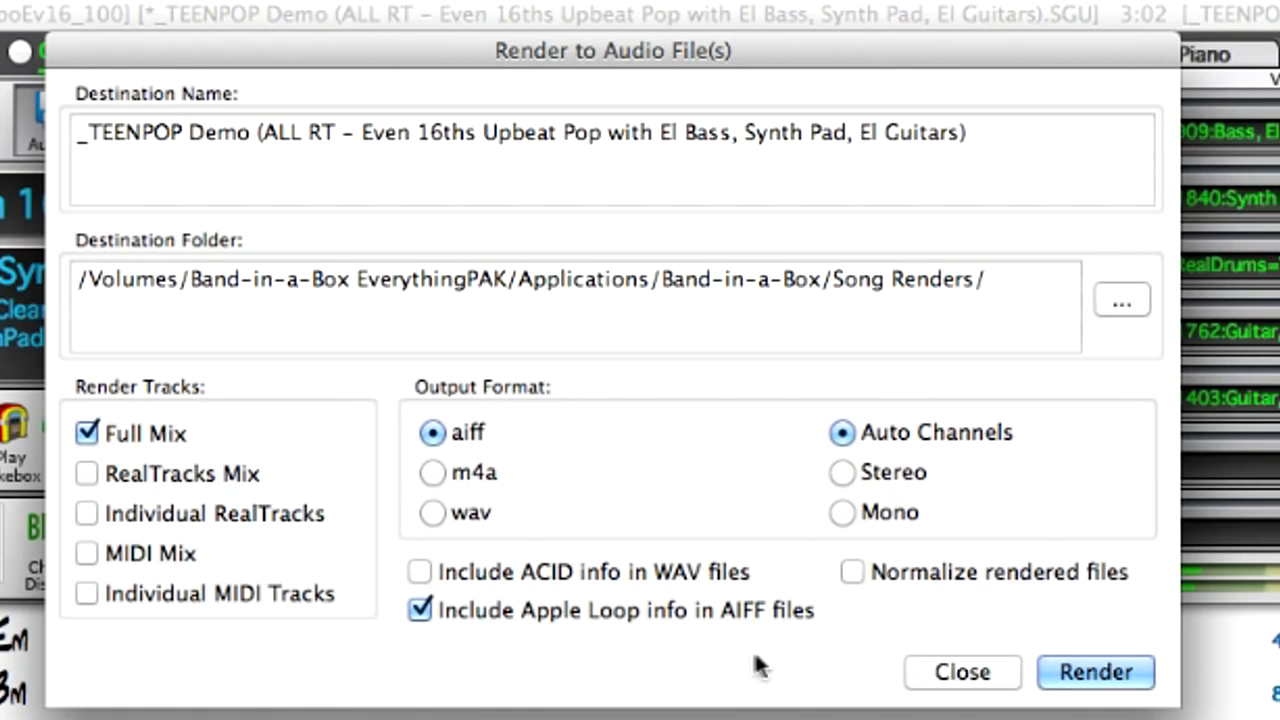
left_click(937, 676)
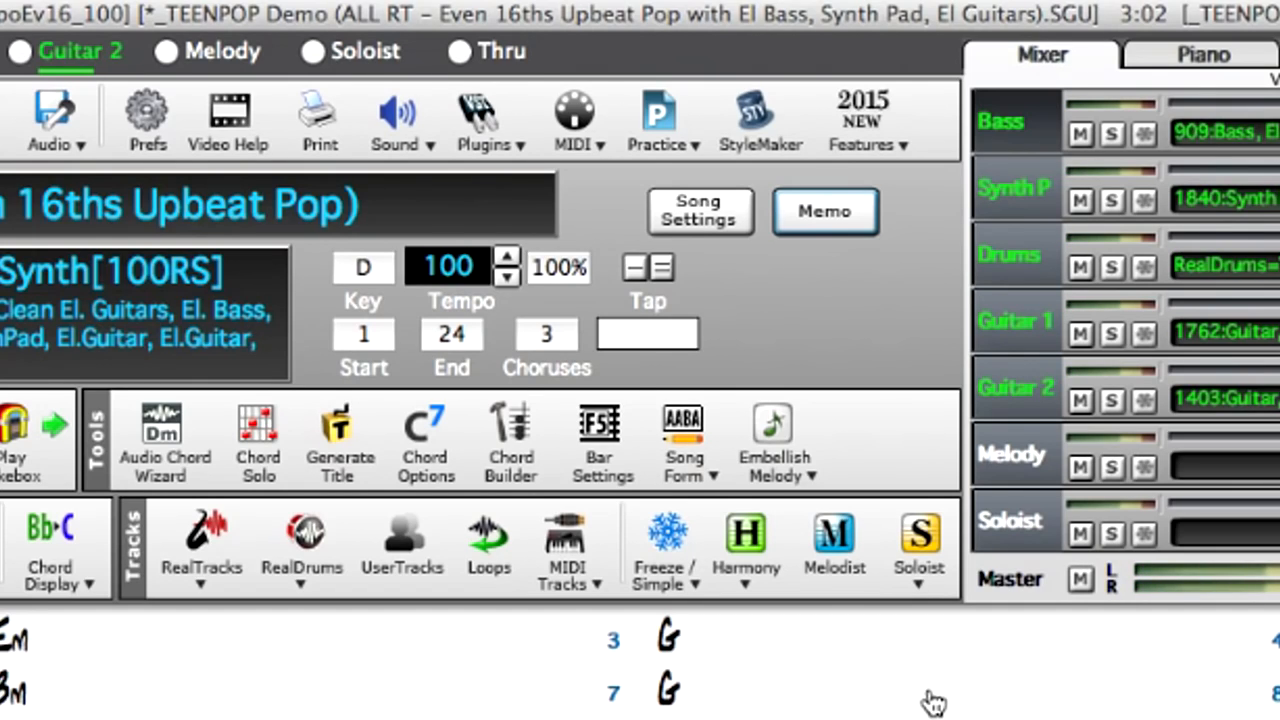
- Turn on simple drums without fills for this song in the RealDrums Picker and choose the TeenBeatUptempoEv16 style
left_click(313, 566)
left_click(318, 573)
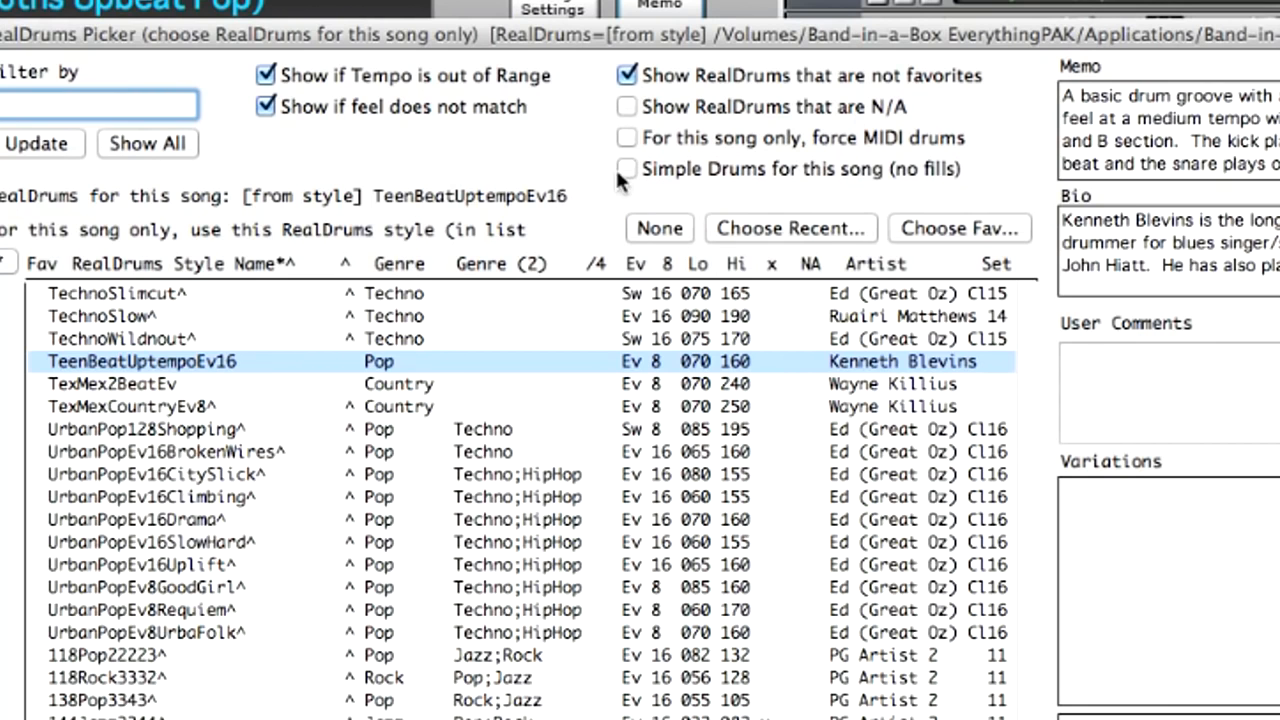
left_click(627, 169)
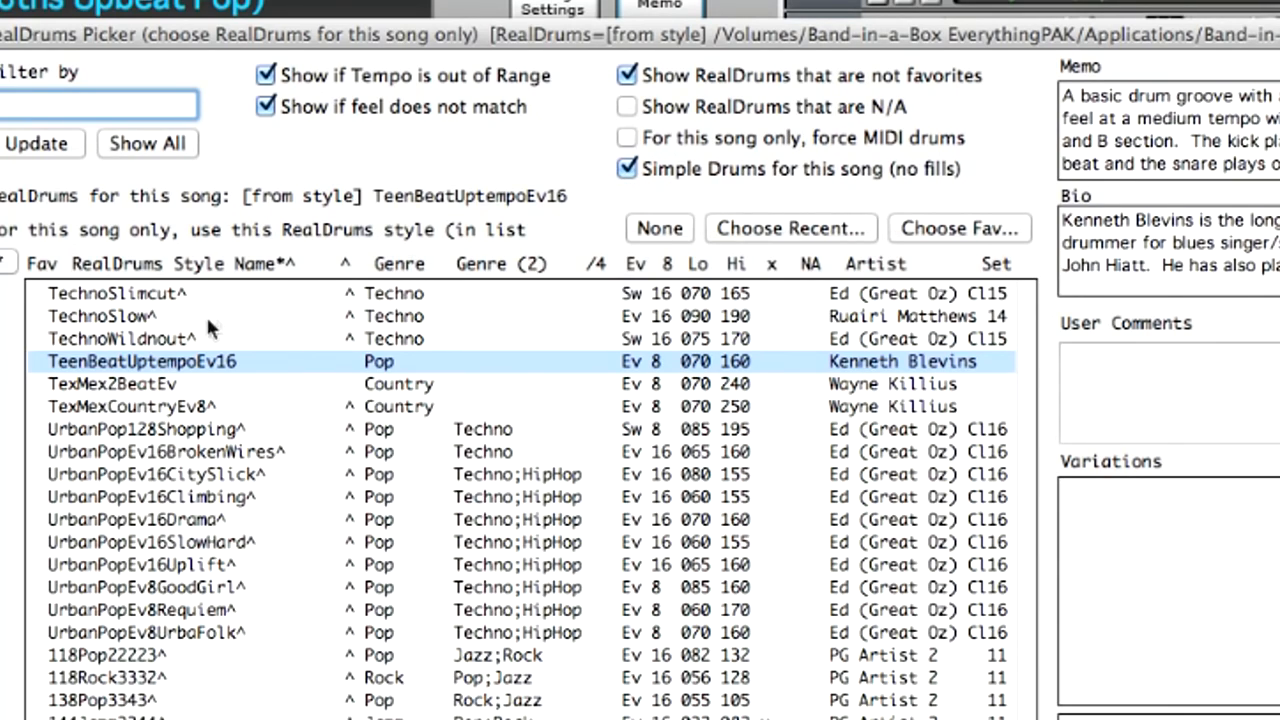
double_click(172, 371)
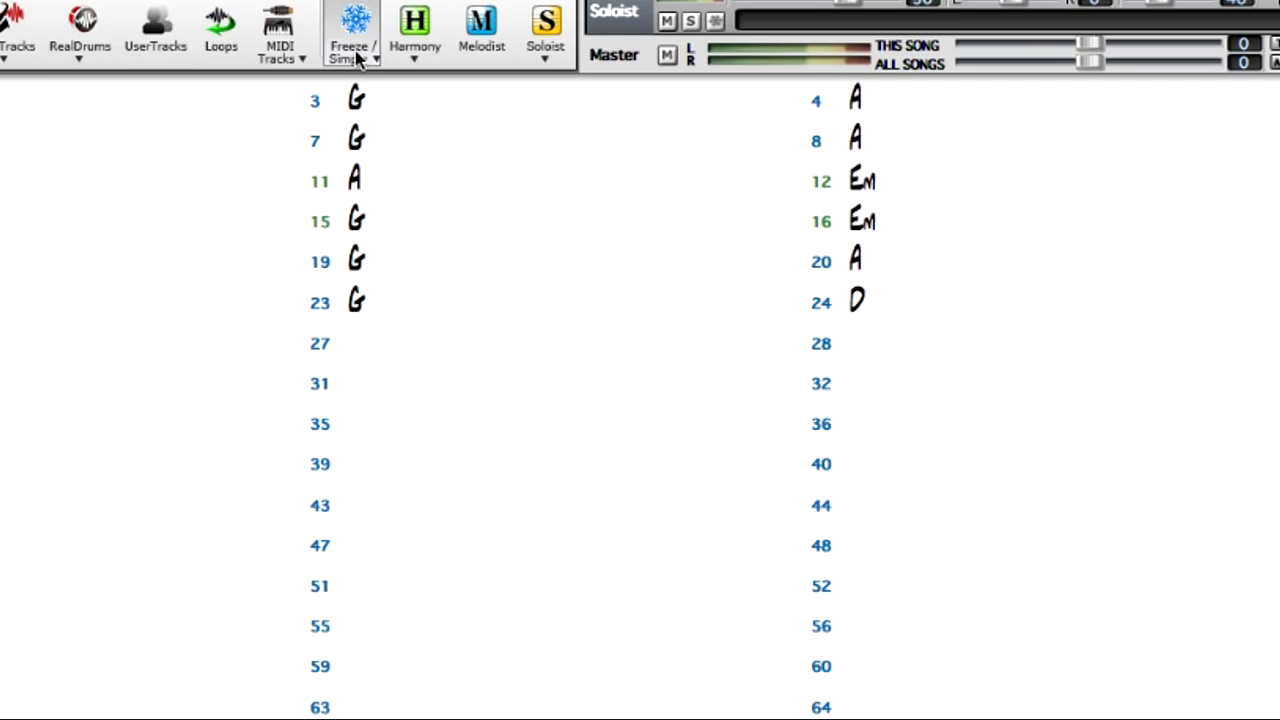
- Review which tracks are set to frozen or simple in the Freeze / Simple options, including the Drums setting
left_click(356, 58)
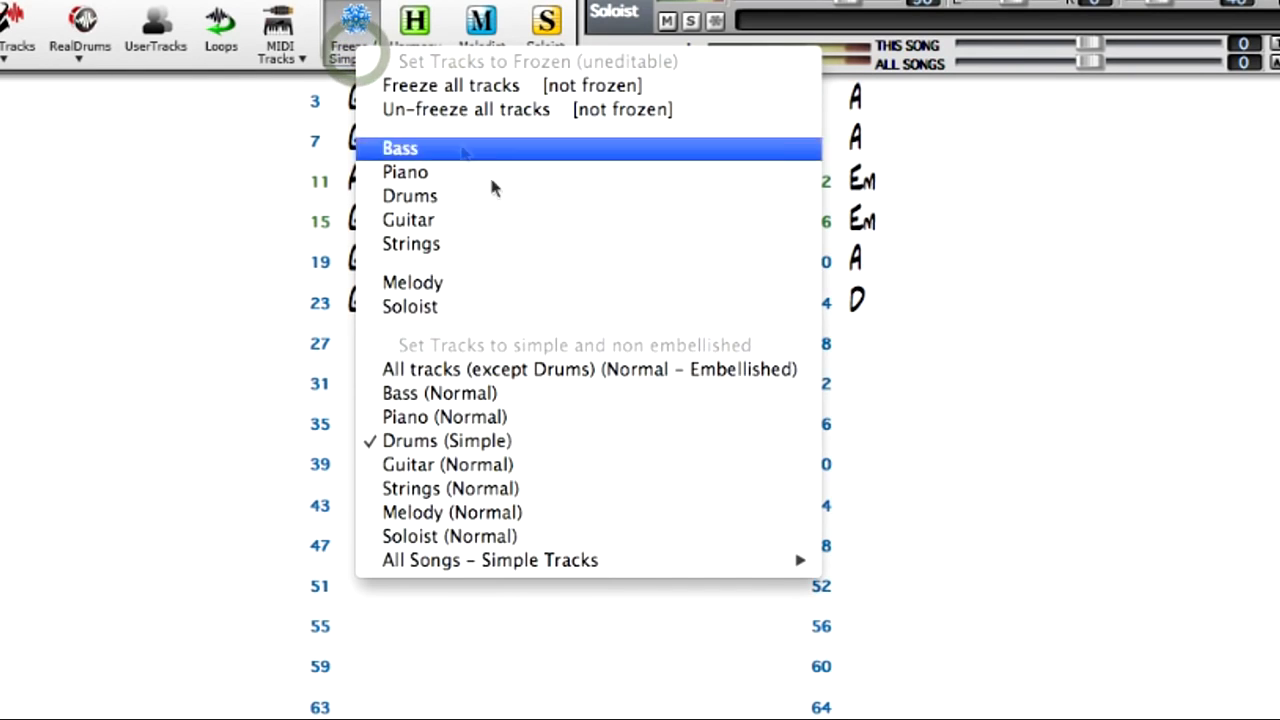
mouse_move(745, 563)
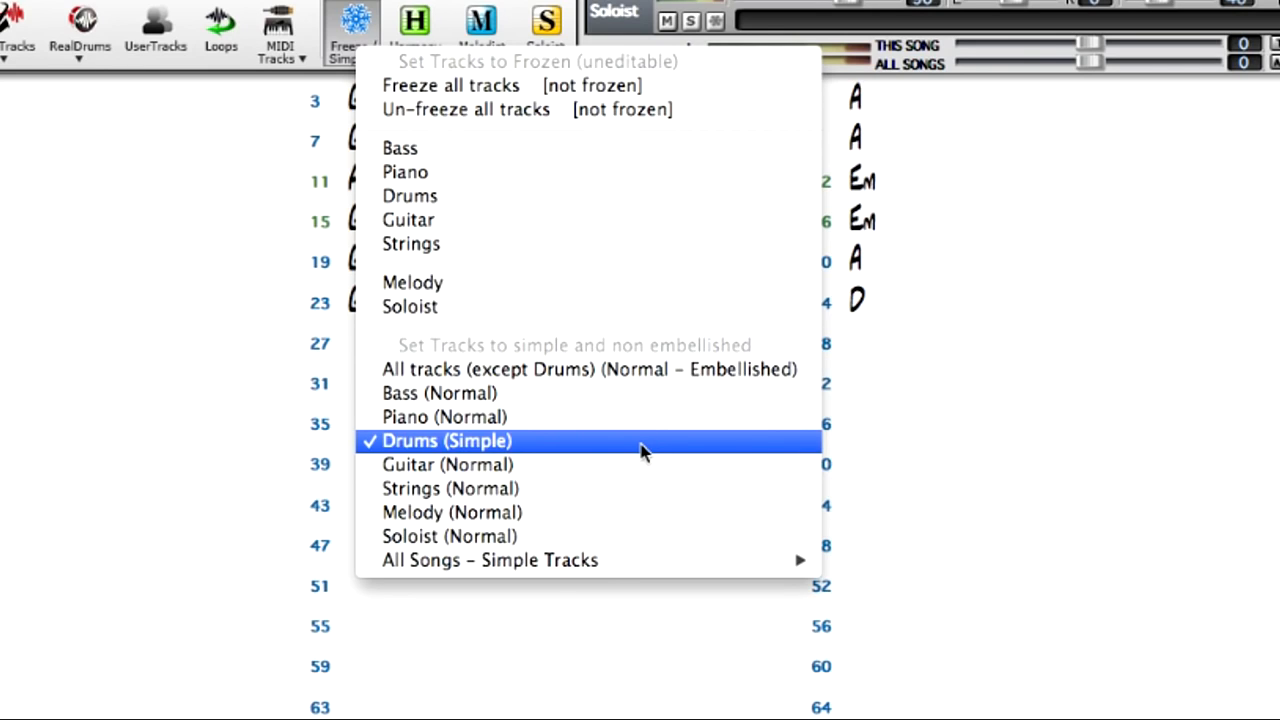
left_click(109, 286)
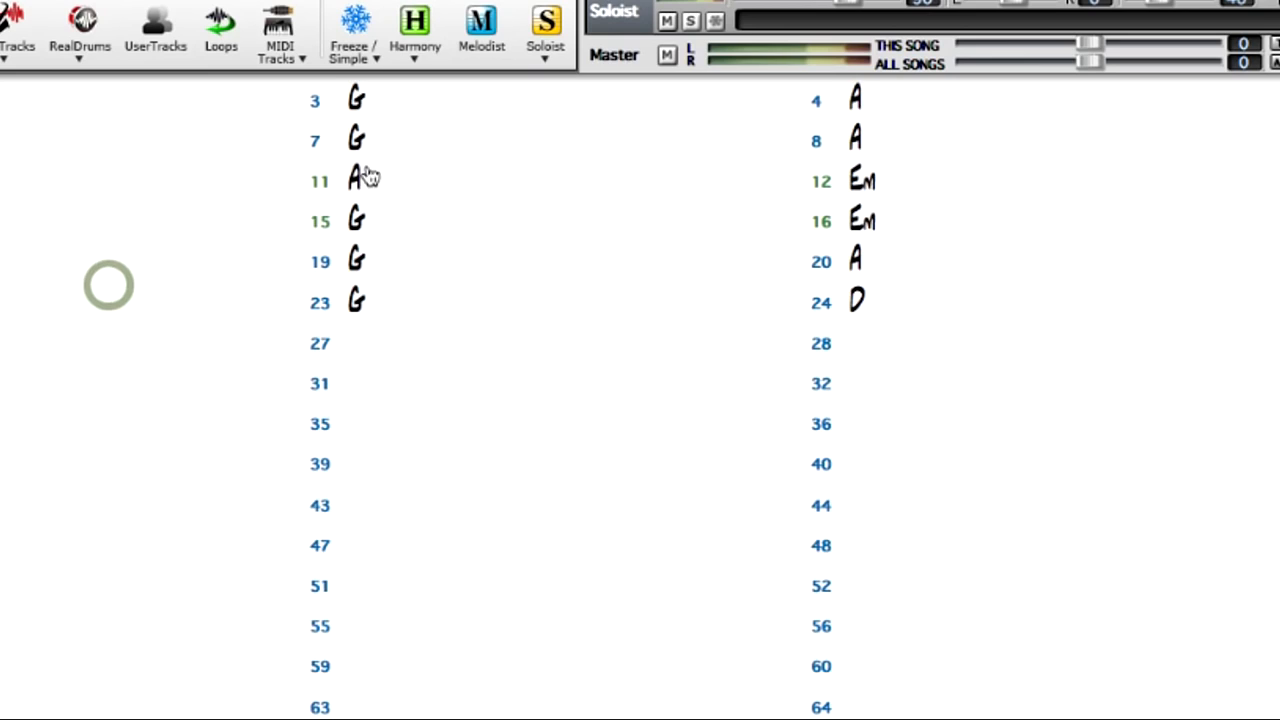
- Select the Drums track as the one to export and start DAW Plug-in mode
left_click(437, 142)
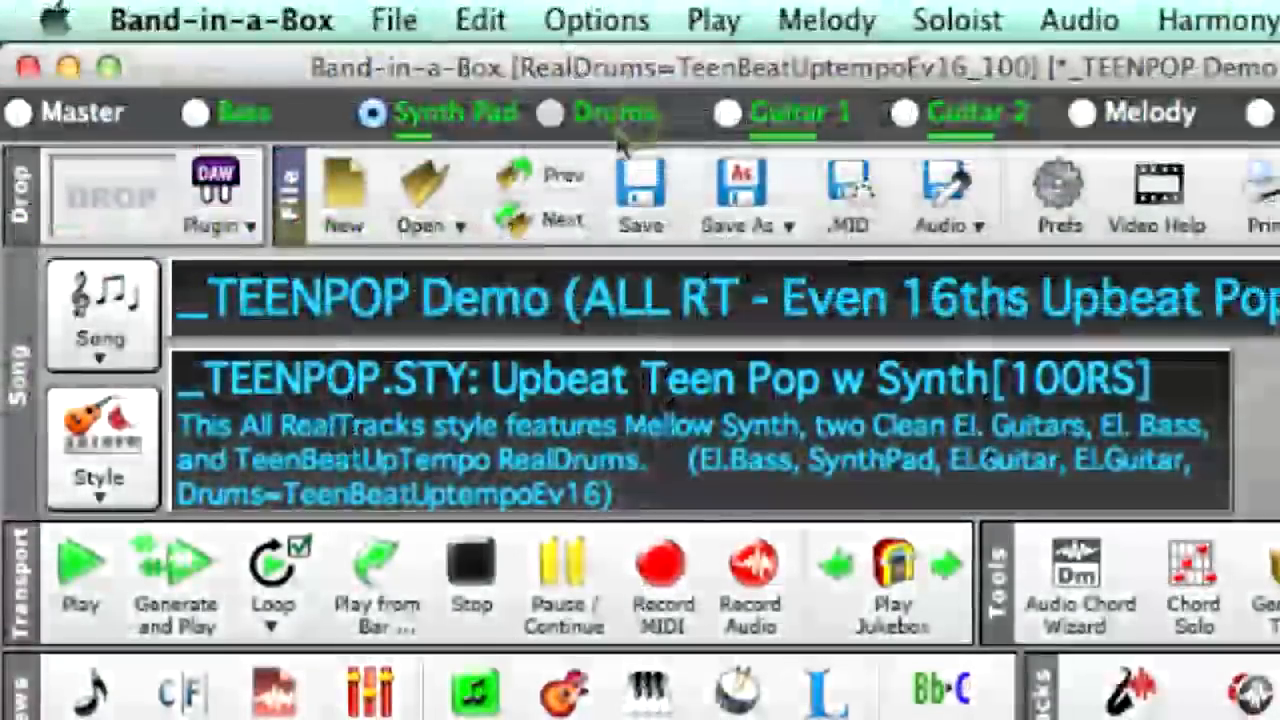
left_click_drag(243, 44, 51, 74)
left_click_drag(127, 185, 104, 194)
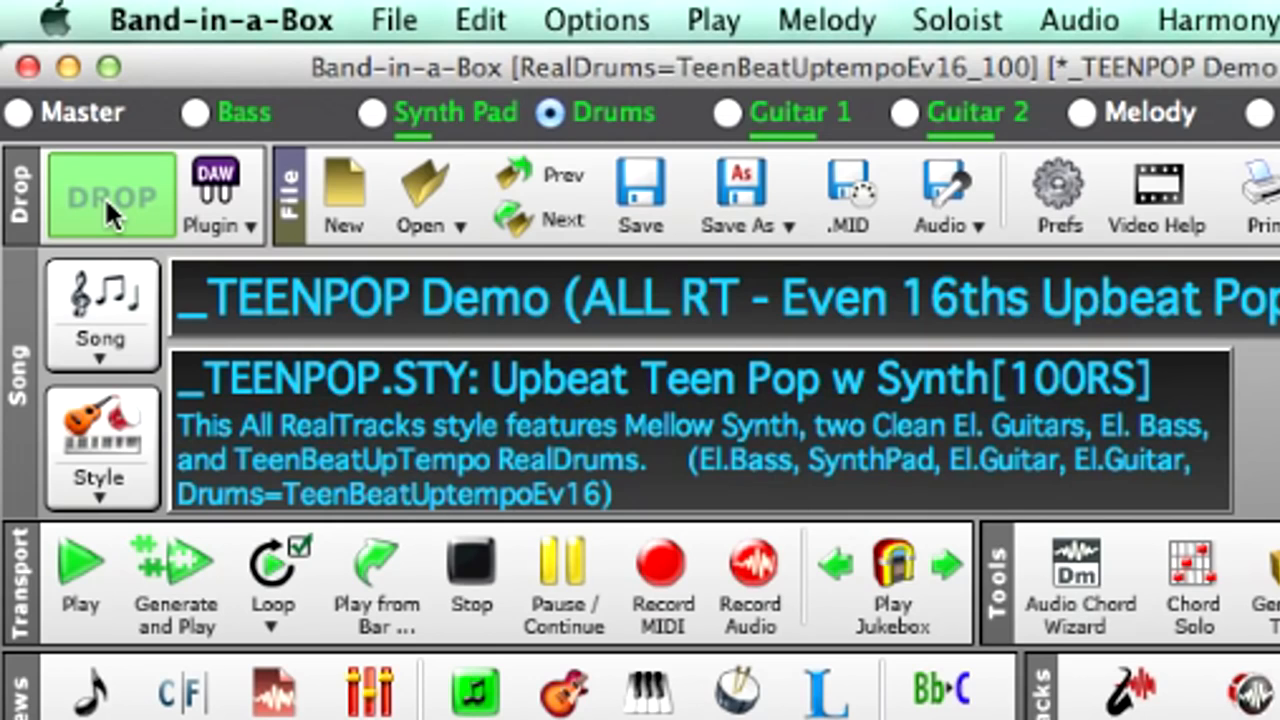
left_click(216, 215)
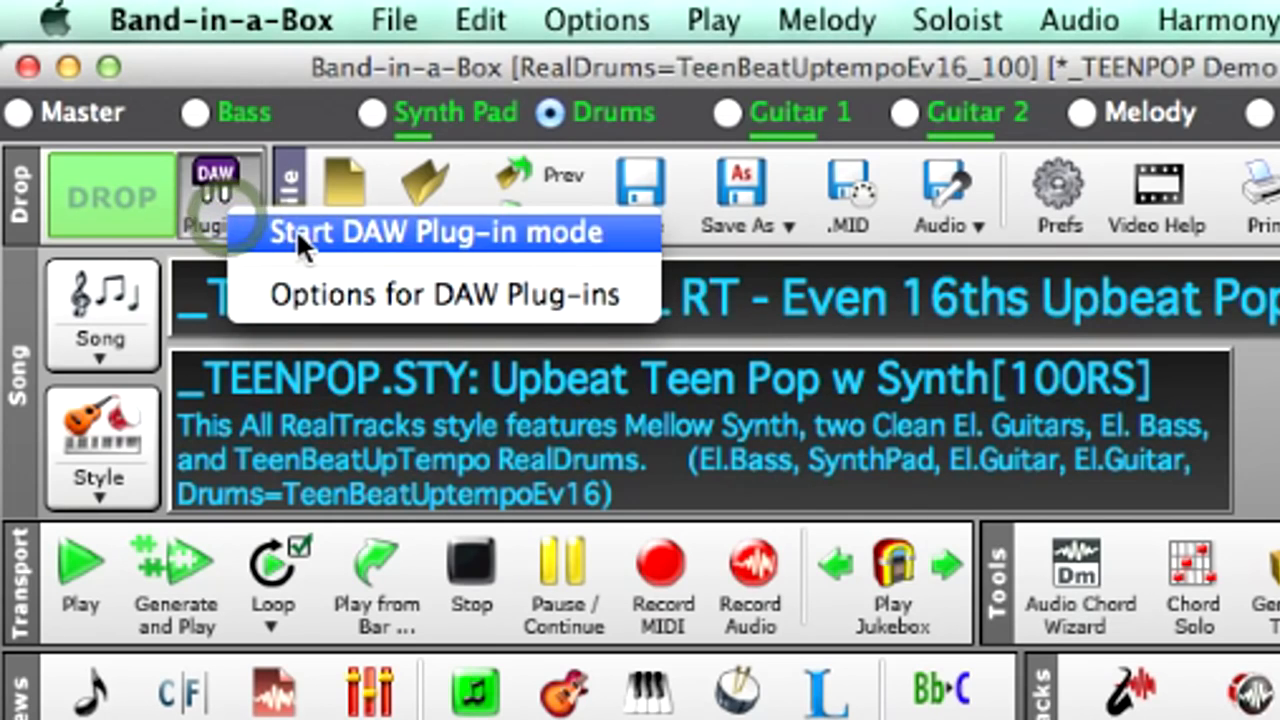
left_click(296, 230)
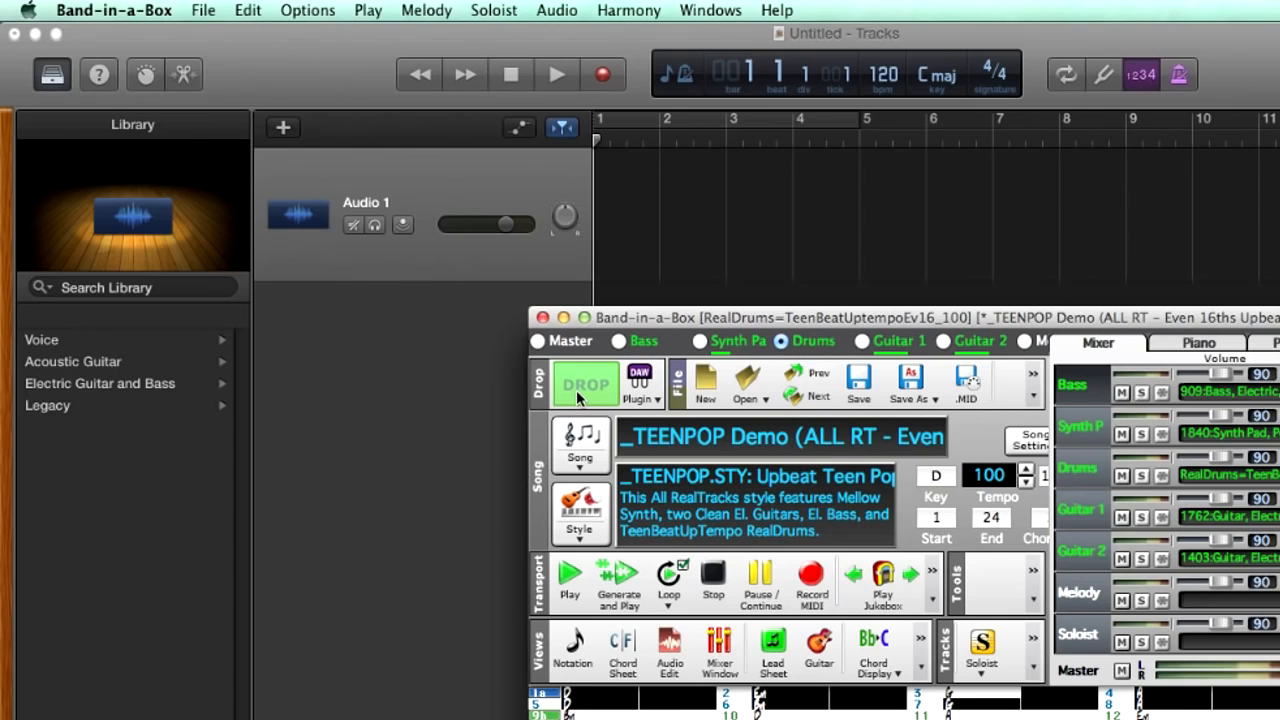
- Drop the Drums track onto the GarageBand Audio 1 track at bar 1, switch to GarageBand and play it
left_click_drag(587, 398, 613, 224)
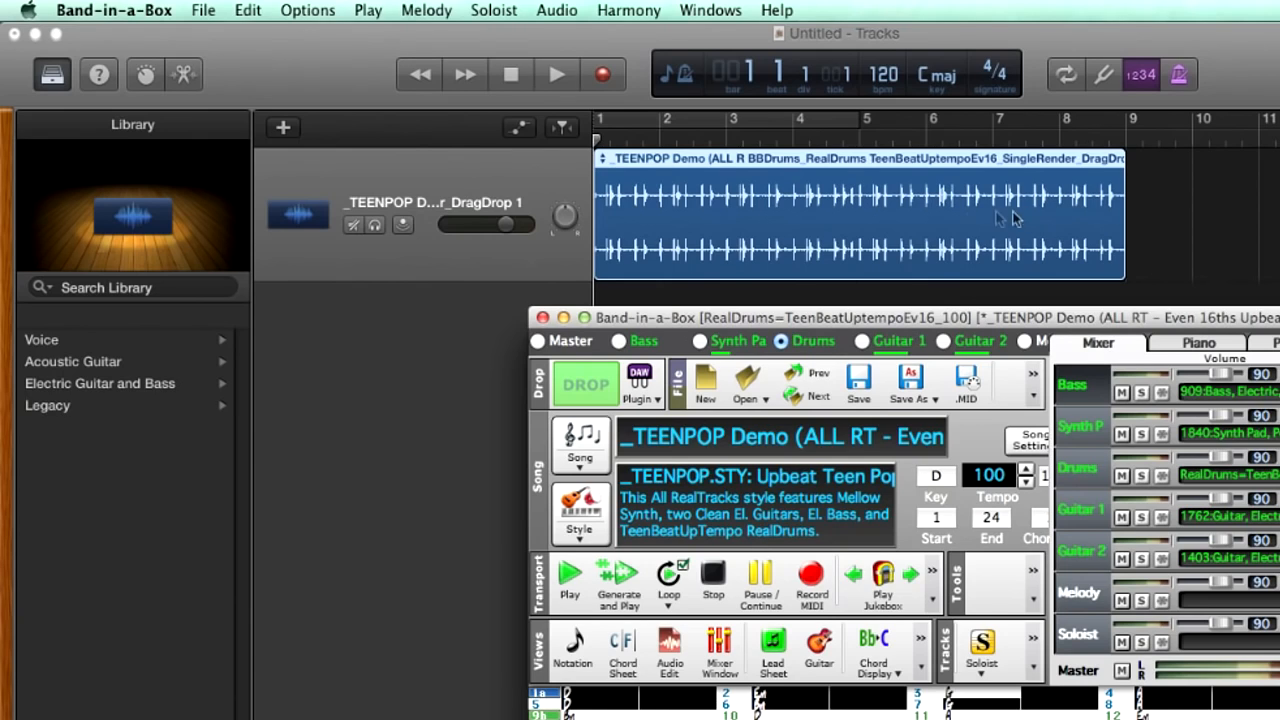
left_click(600, 140)
left_click(557, 75)
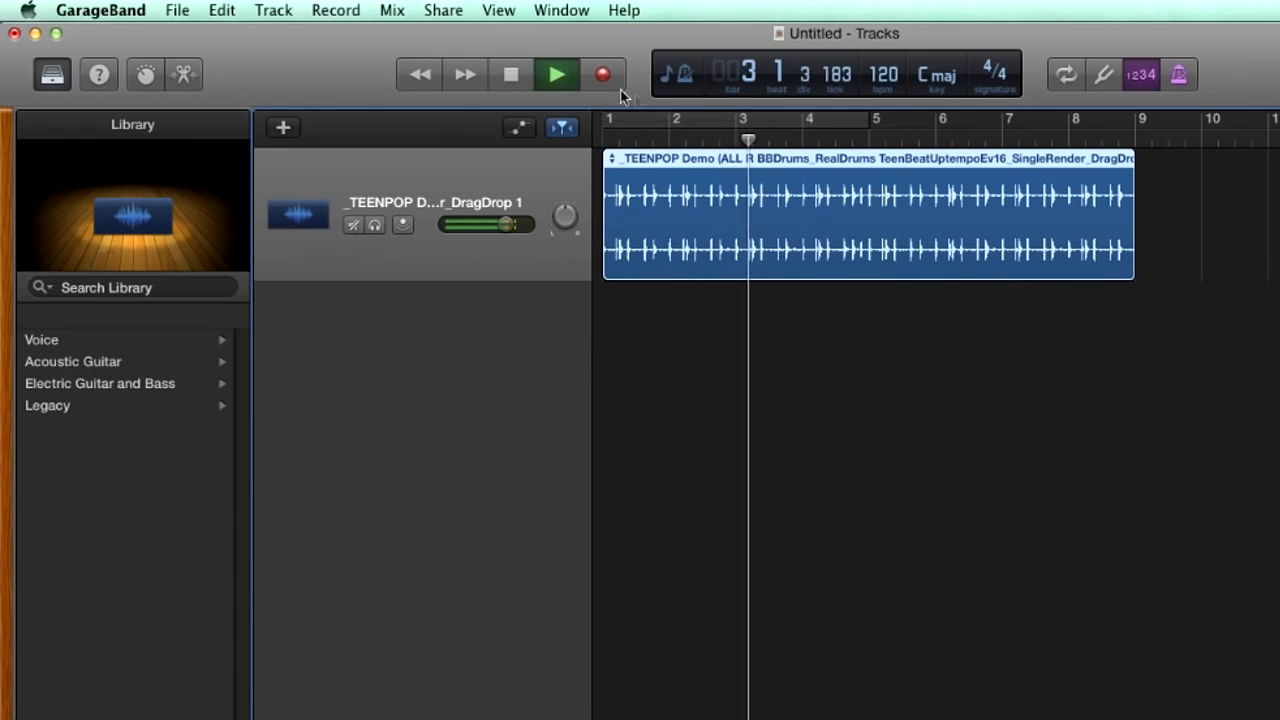
- Slow the GarageBand project to 112 and finally 93 bpm, playing the imported drum region at each tempo
key("space")
left_click_drag(868, 89, 868, 104)
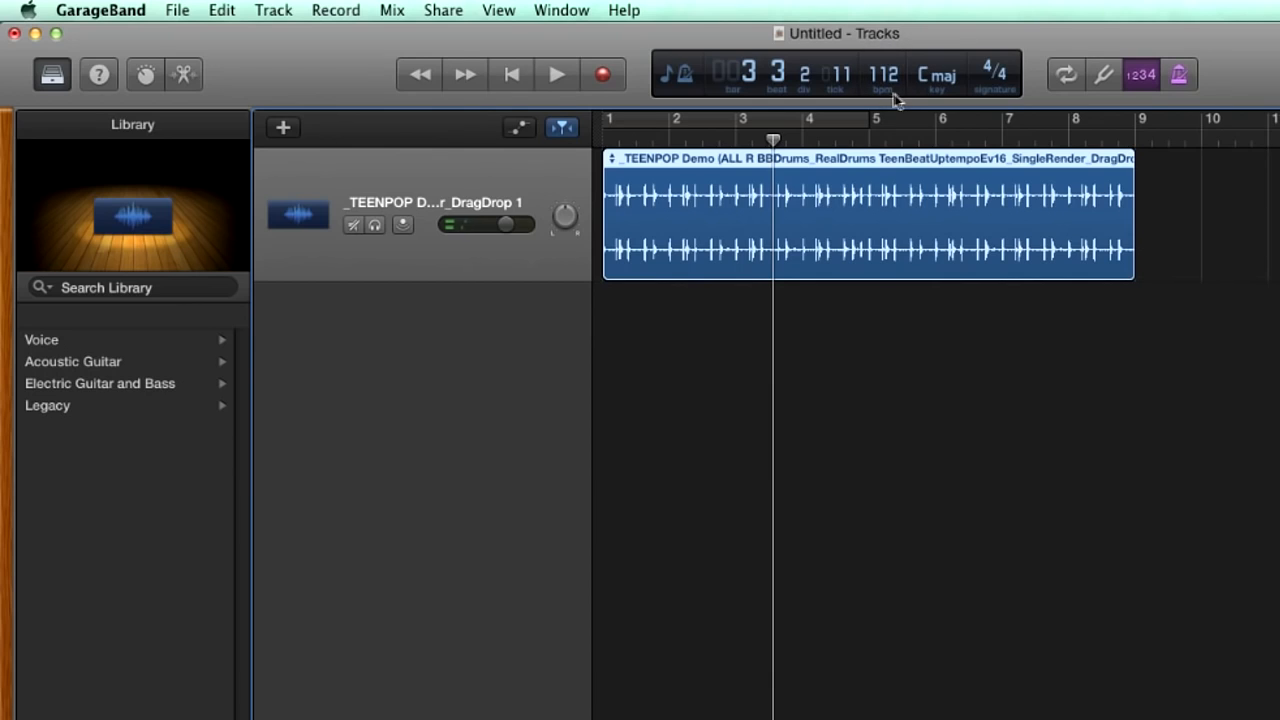
key("space")
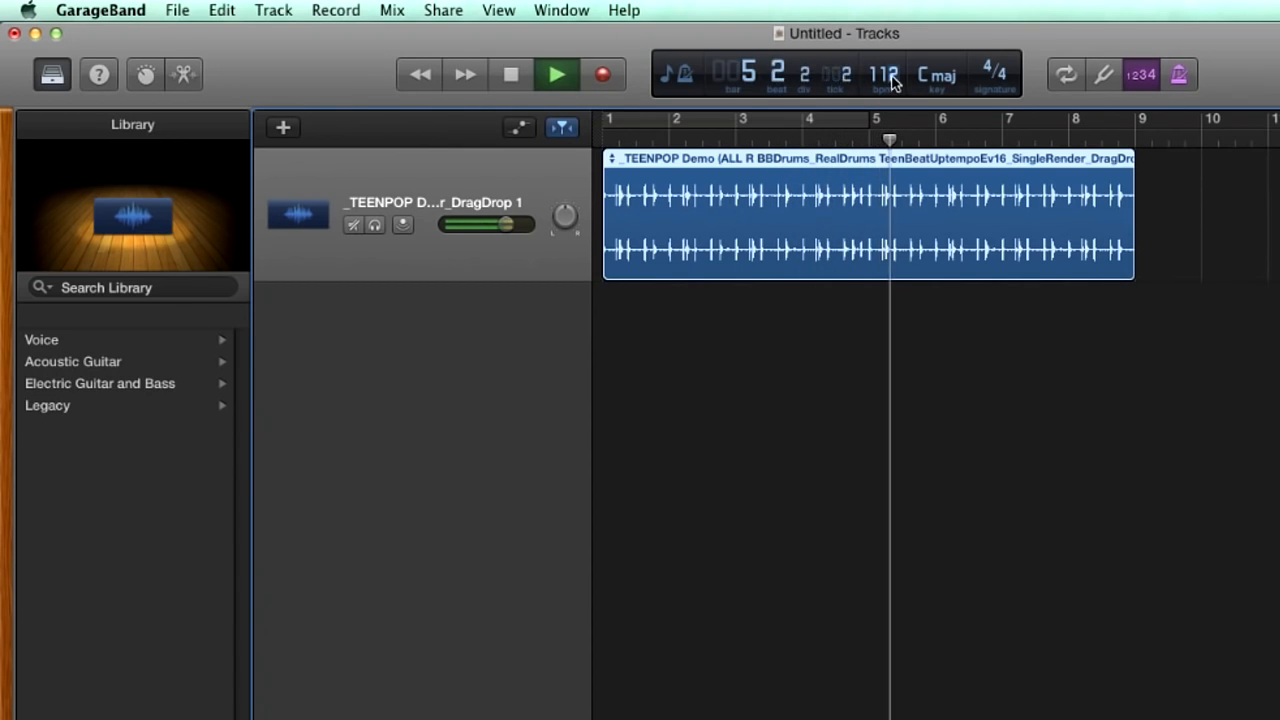
key("space")
left_click_drag(893, 75, 893, 100)
key("space")
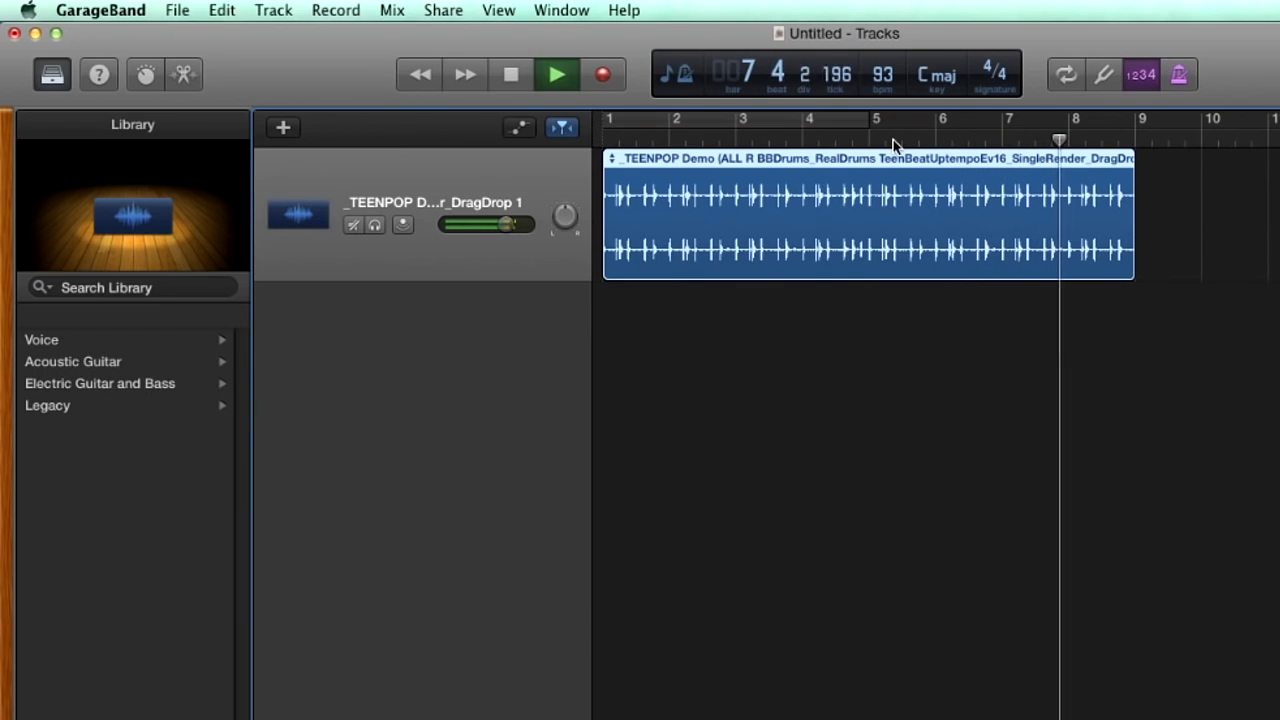
key("space")
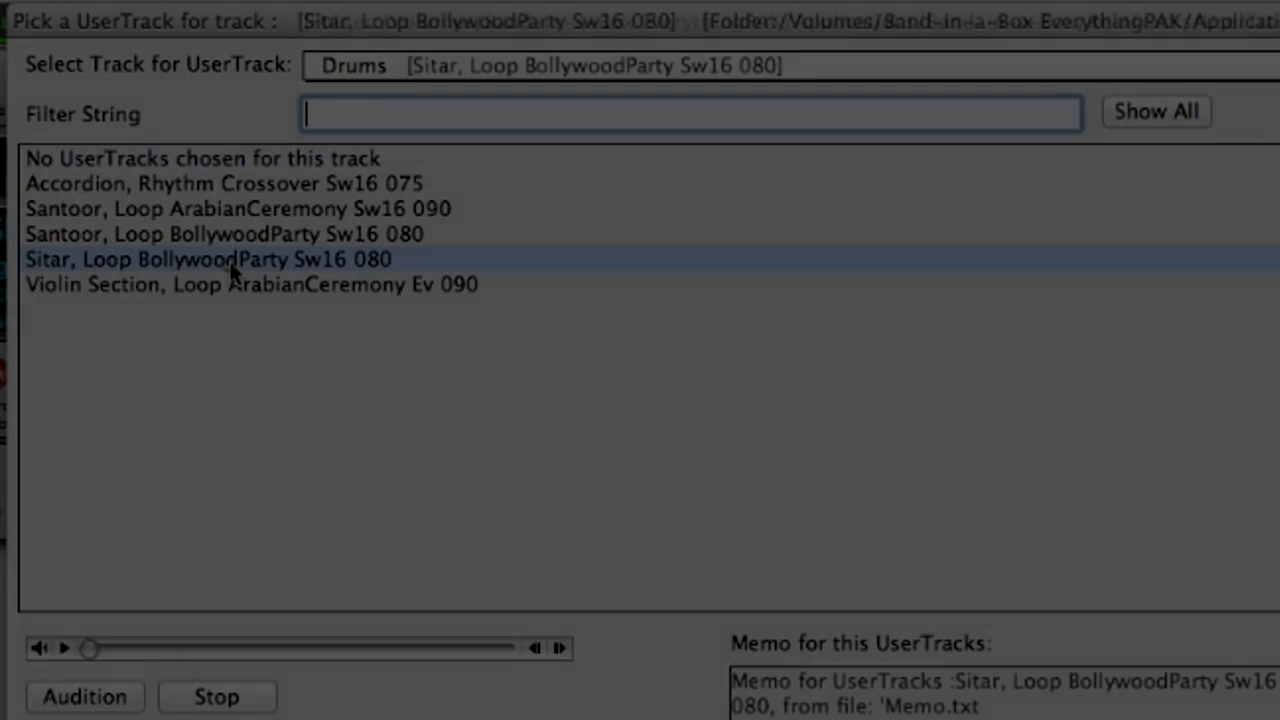
- Audition the UserTracks Sitar, Loop BollywoodParty Sw16 080 and Santoor, Loop ArabianCeremony Sw16 090
left_click(229, 261)
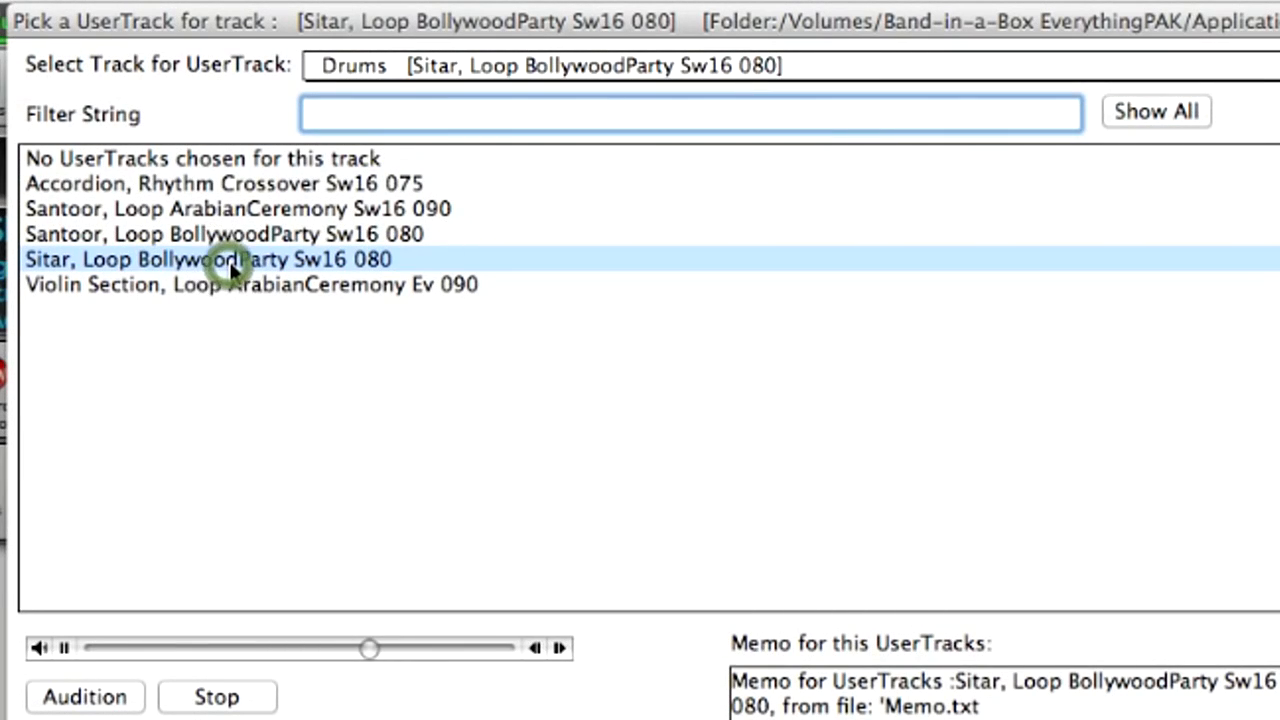
left_click(222, 208)
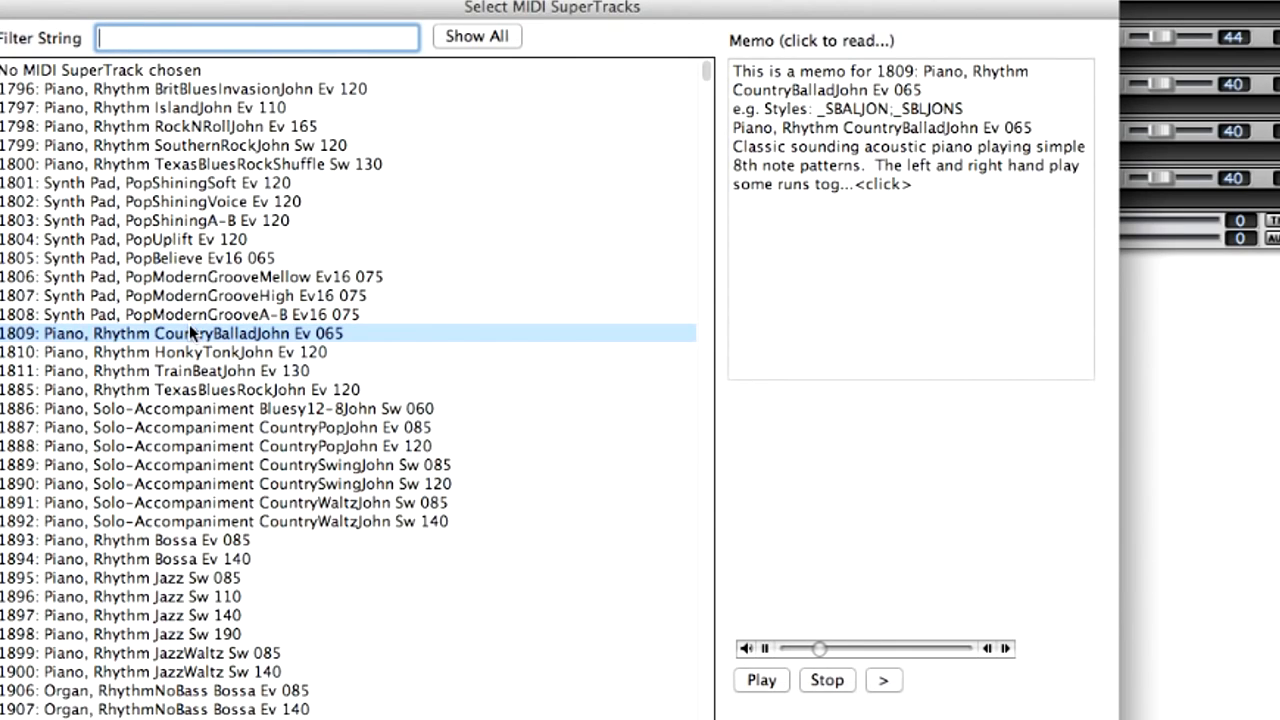
- Audition the MIDI SuperTrack 1887: Piano, Solo-Accompaniment CountryPopJohn Ev 085
left_click(191, 434)
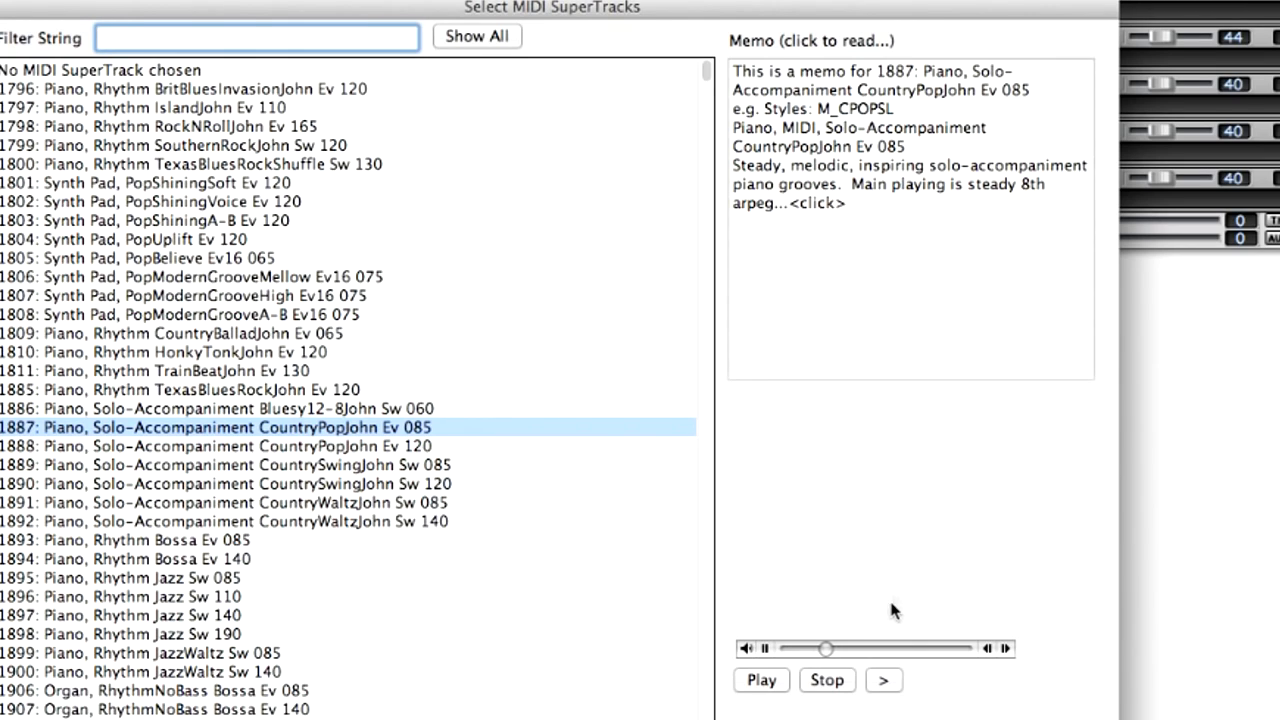
left_click(885, 681)
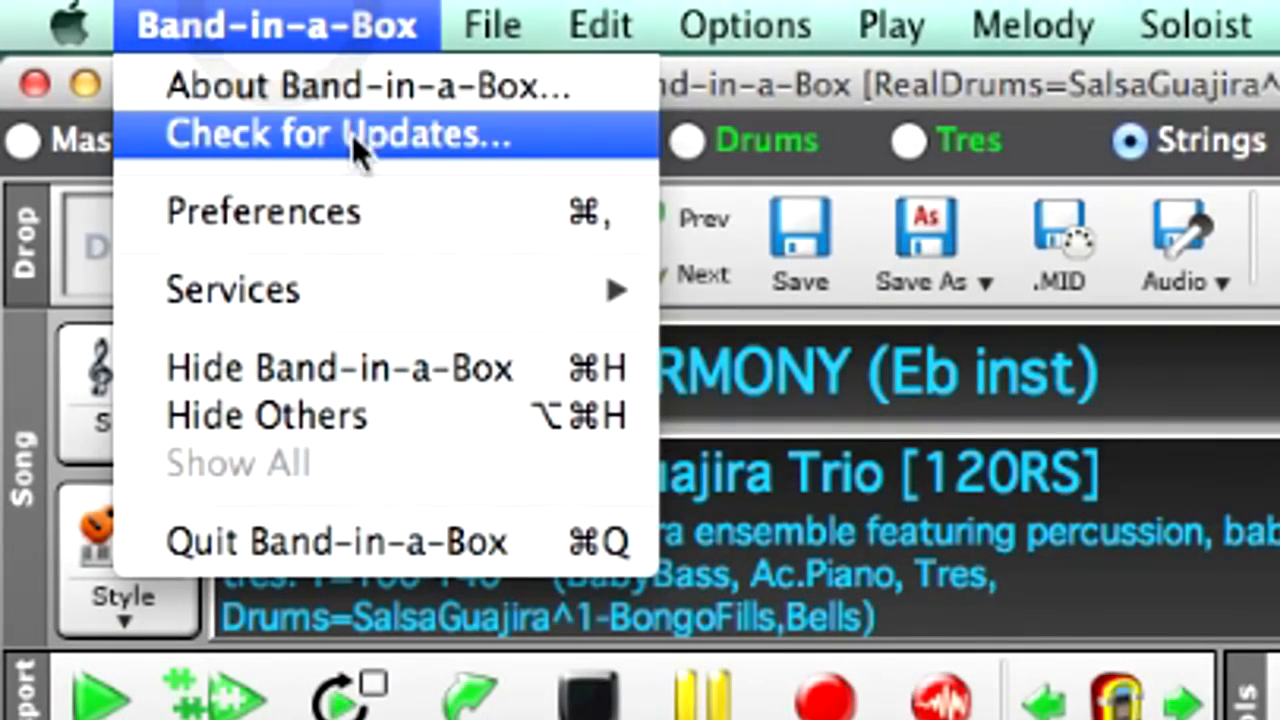
- Check for Band-in-a-Box program updates
left_click(354, 146)
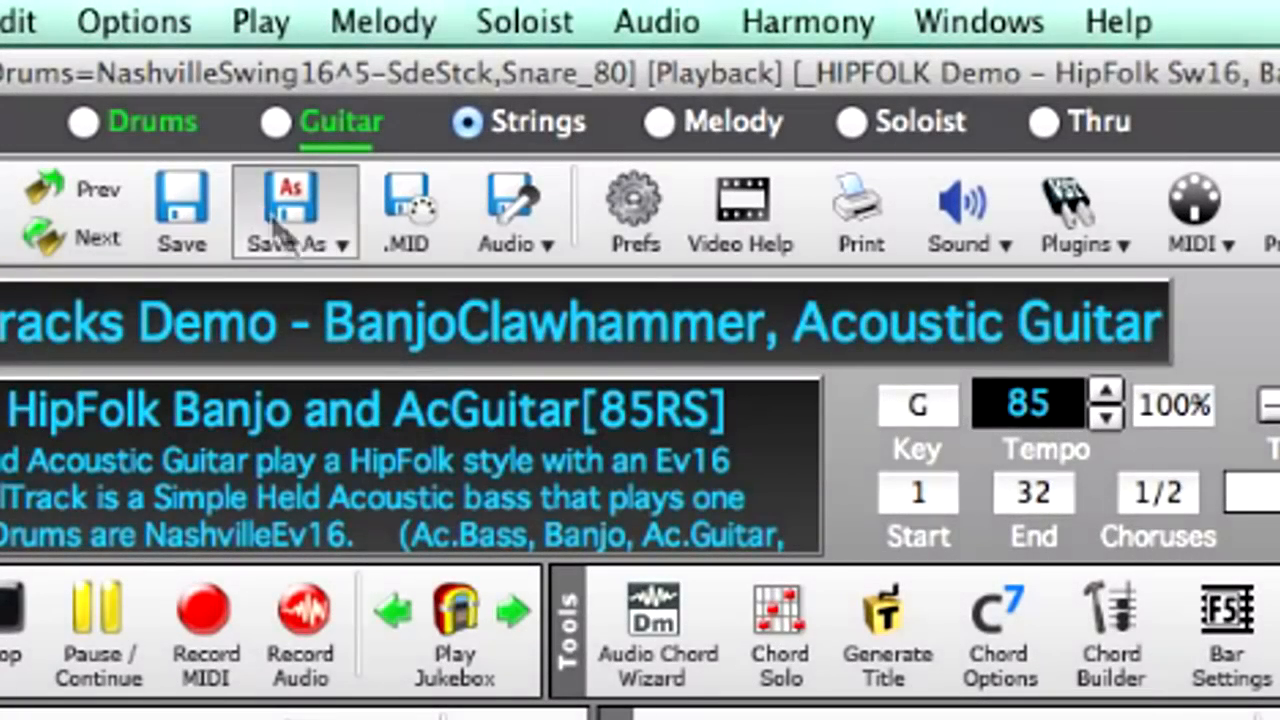
- Email the _HIPFOLK Demo song with its song file, style file and a rendered M4A audio file attached
left_click(285, 233)
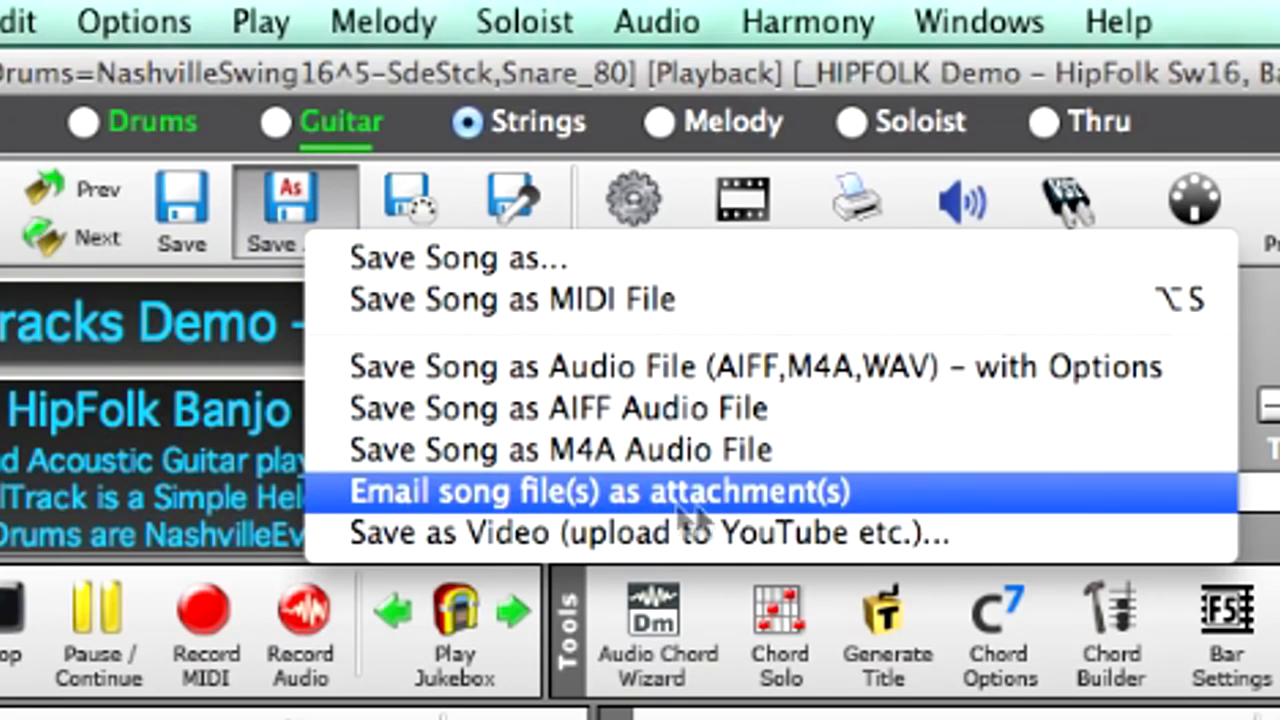
left_click(828, 486)
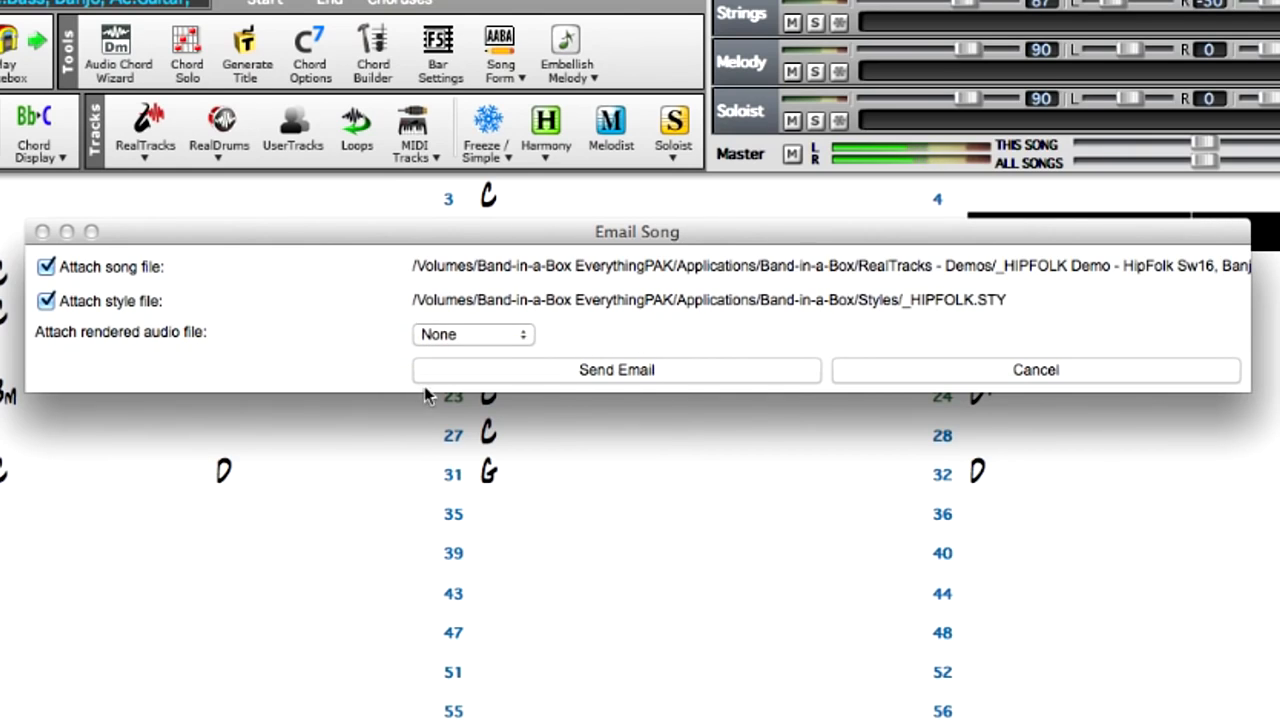
left_click(510, 340)
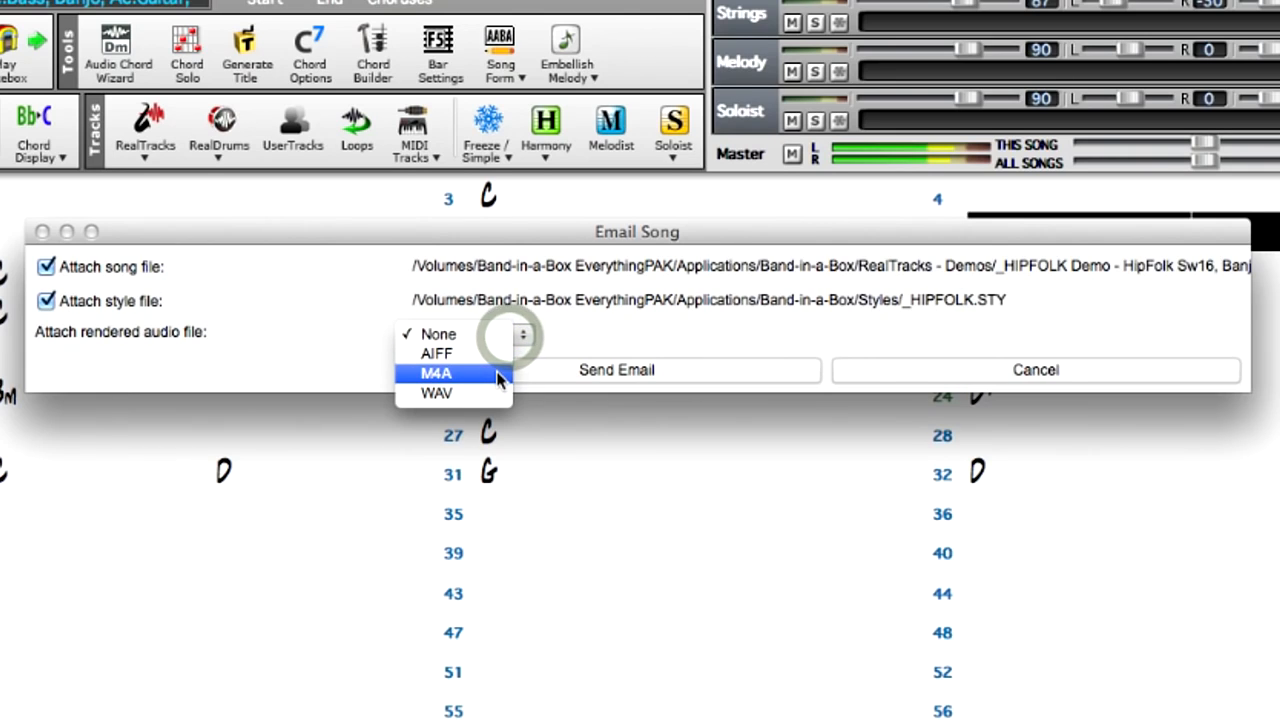
left_click(498, 375)
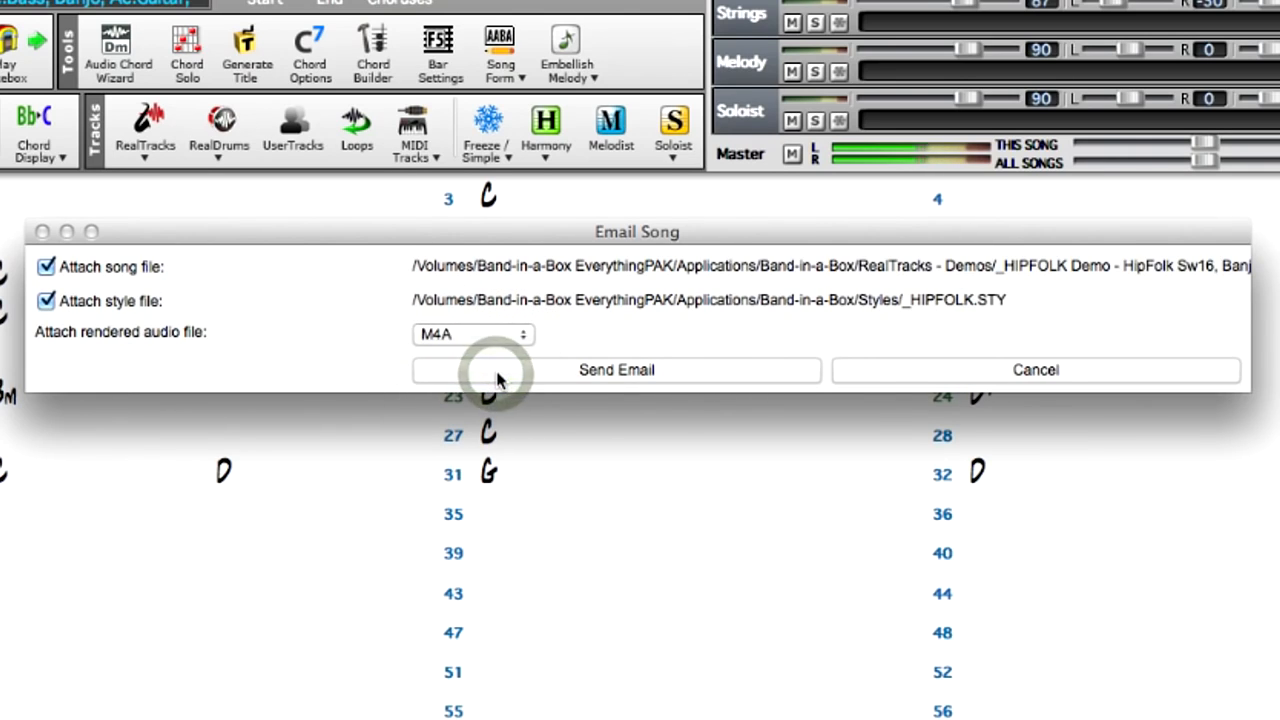
left_click(680, 369)
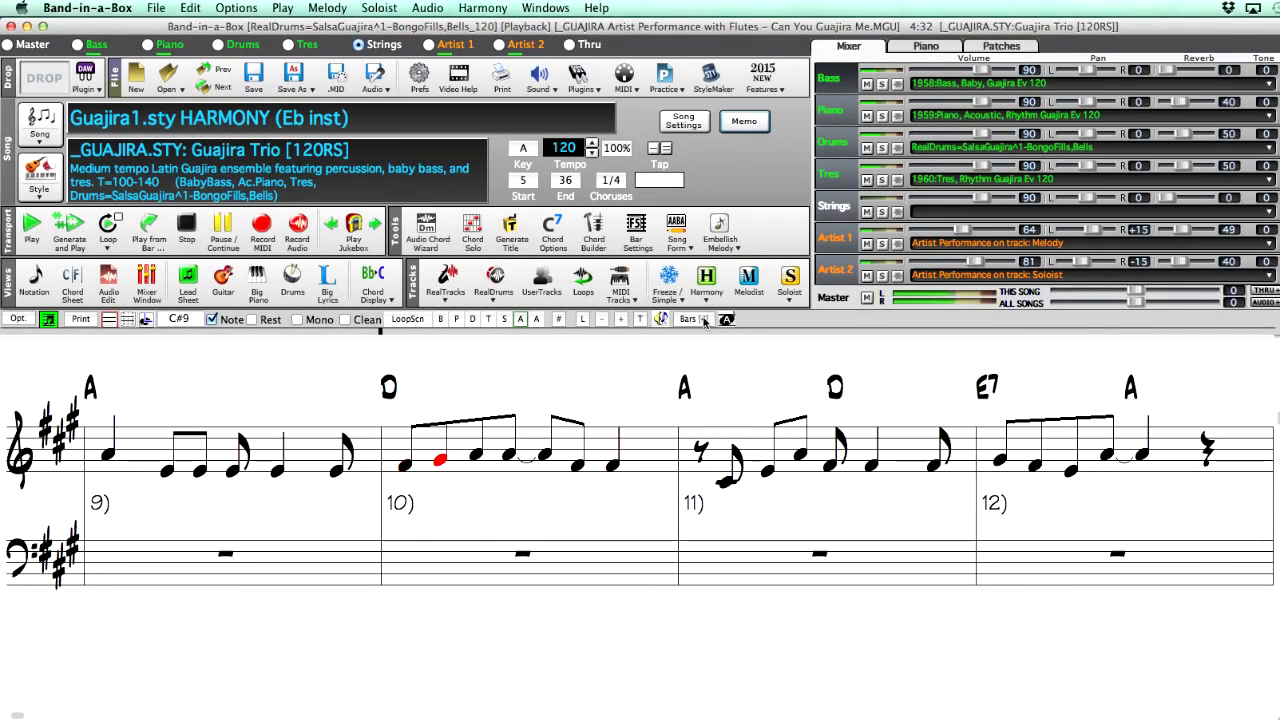
- Try 2 and 3 bars per screen in the notation of the Guajira song and return to 4 bars
left_click(703, 319)
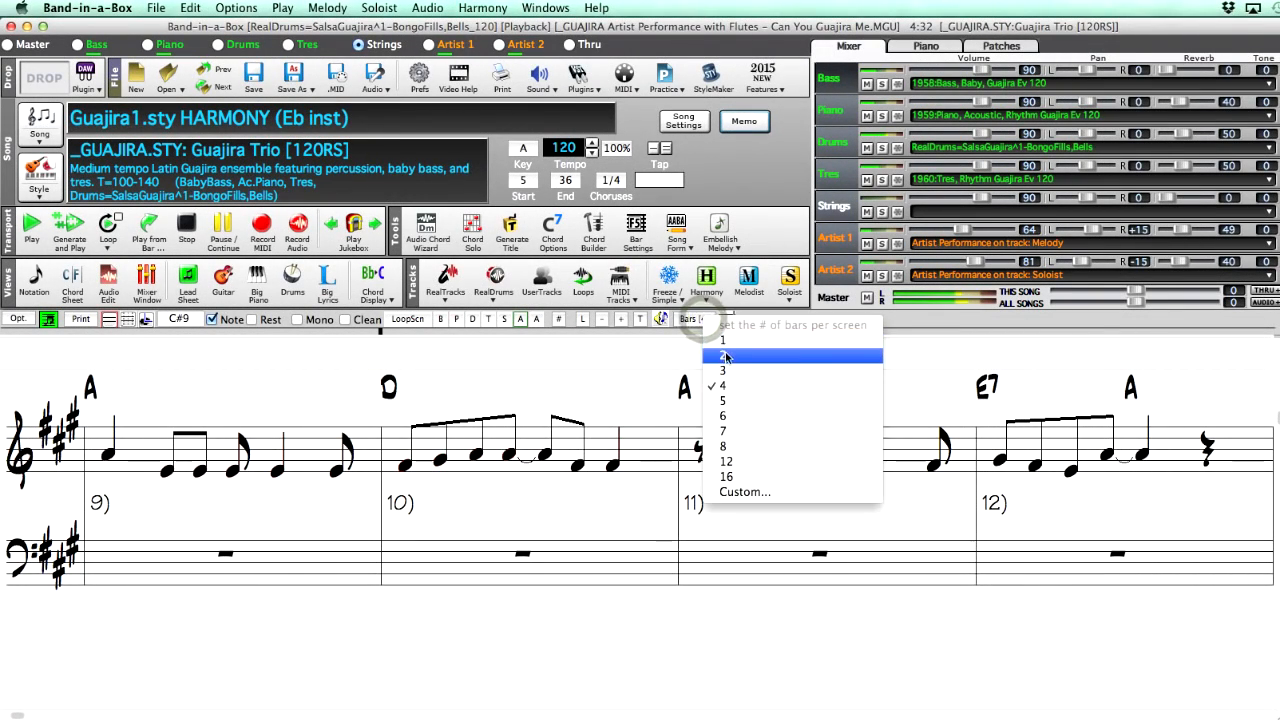
left_click(725, 355)
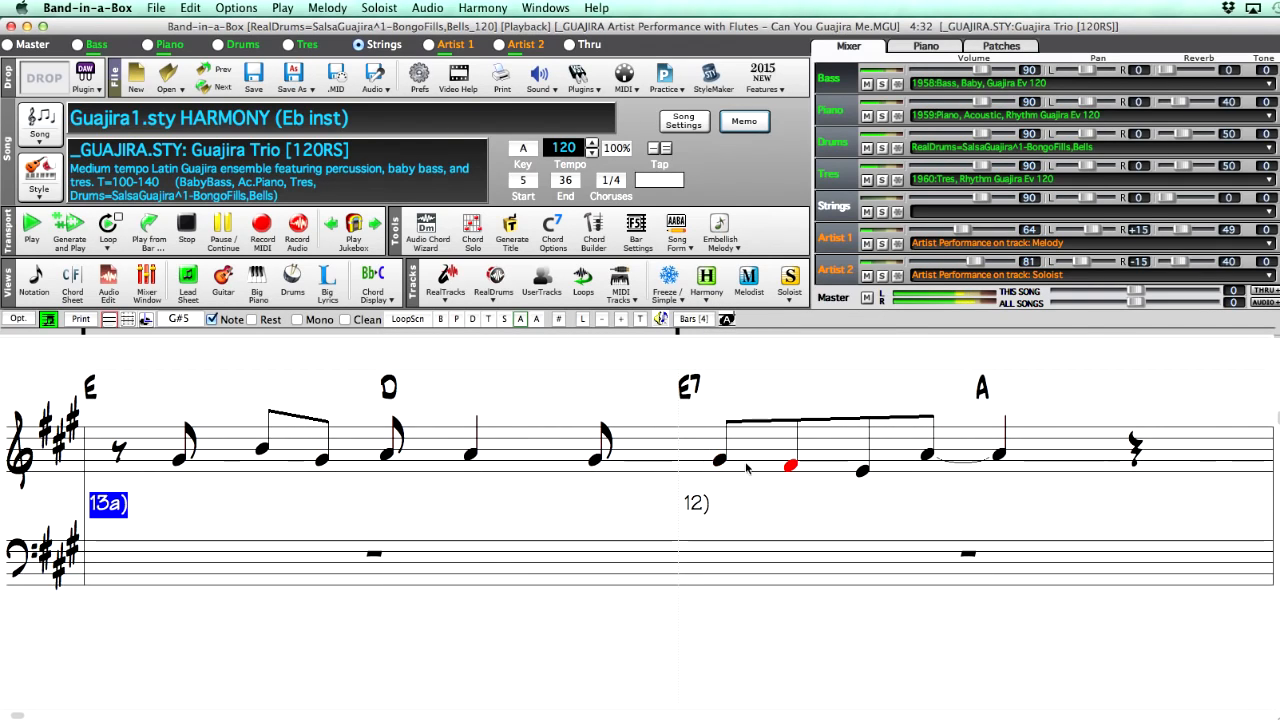
left_click(703, 319)
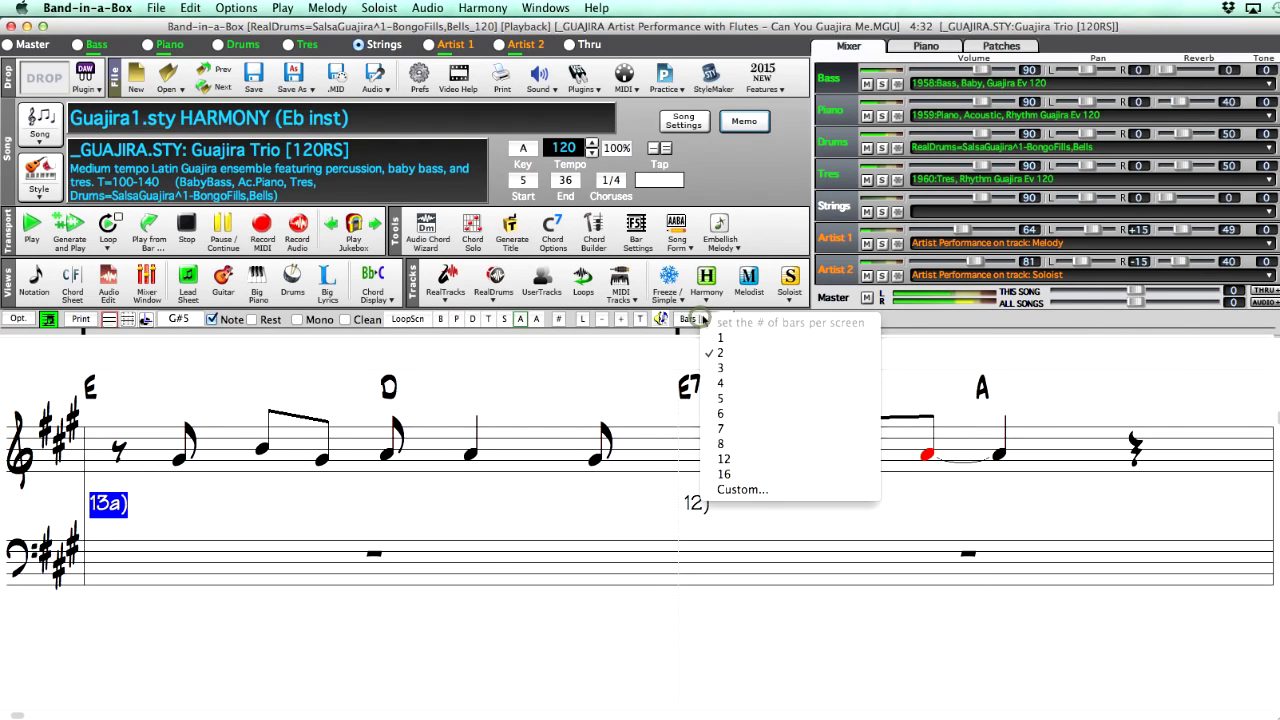
left_click(723, 370)
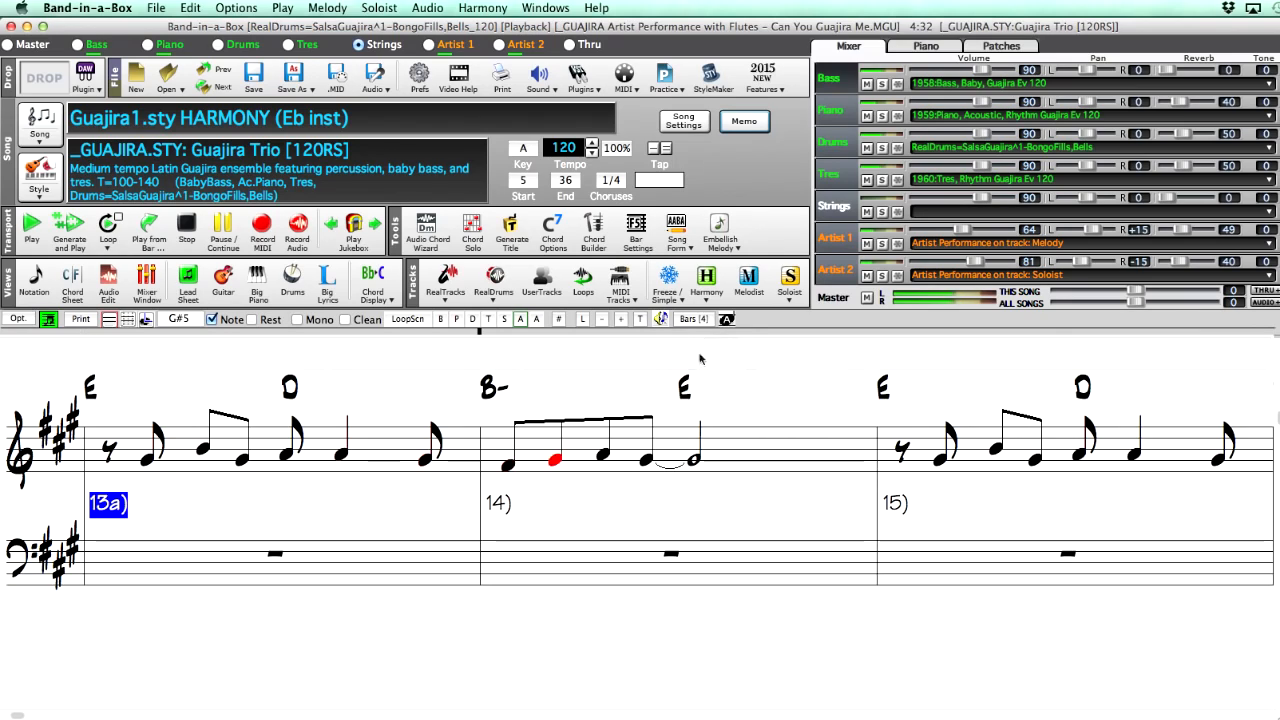
left_click(704, 319)
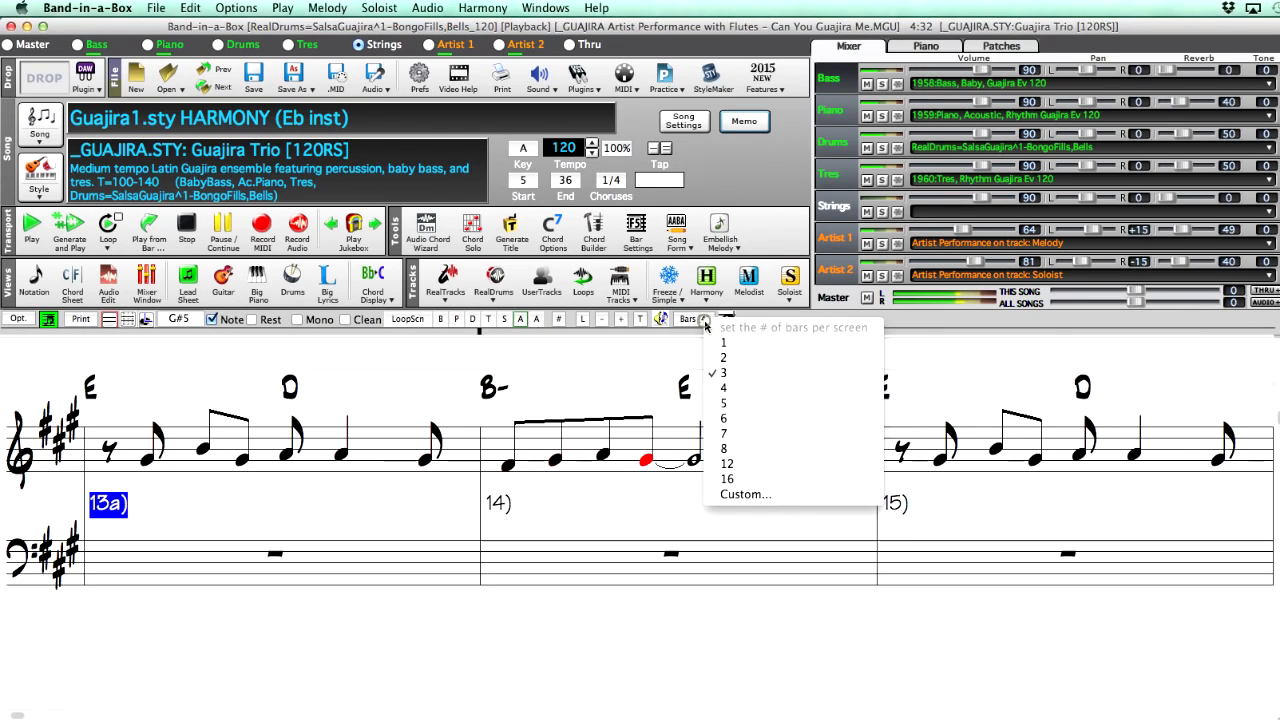
left_click(729, 388)
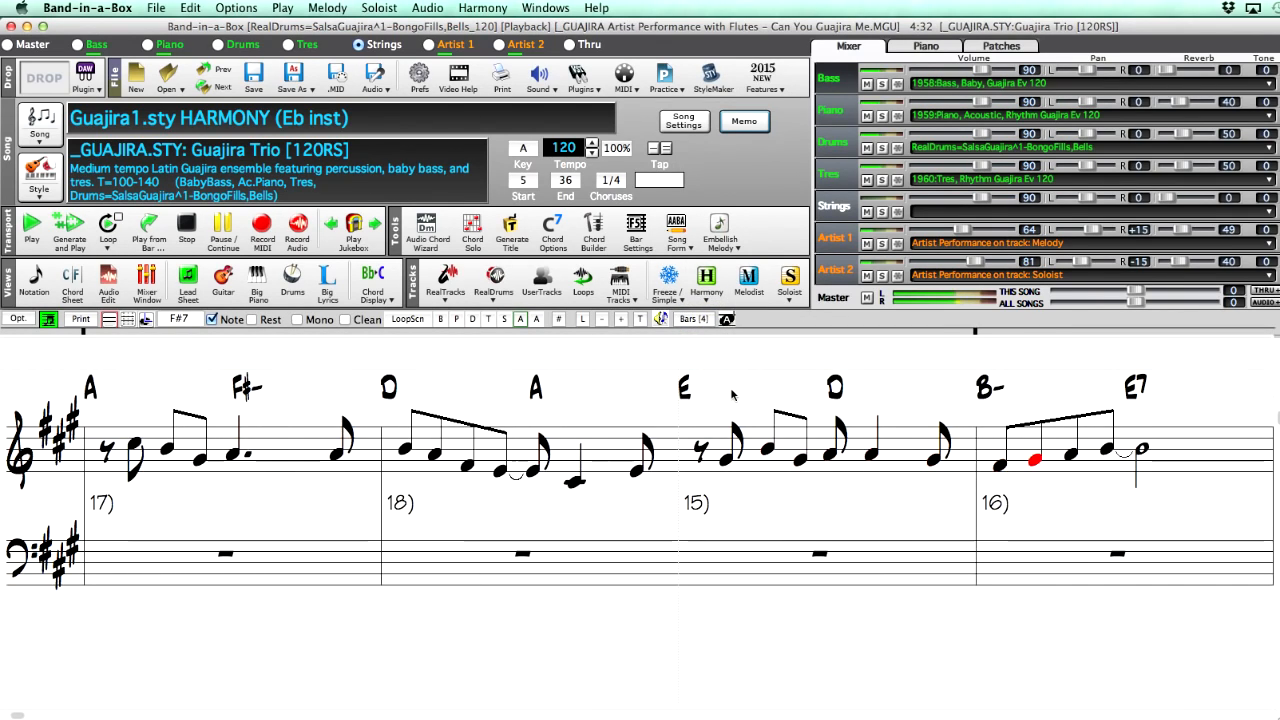
- Switch the notation to the enlarged display with note names inside the noteheads and back to the normal display
left_click(727, 320)
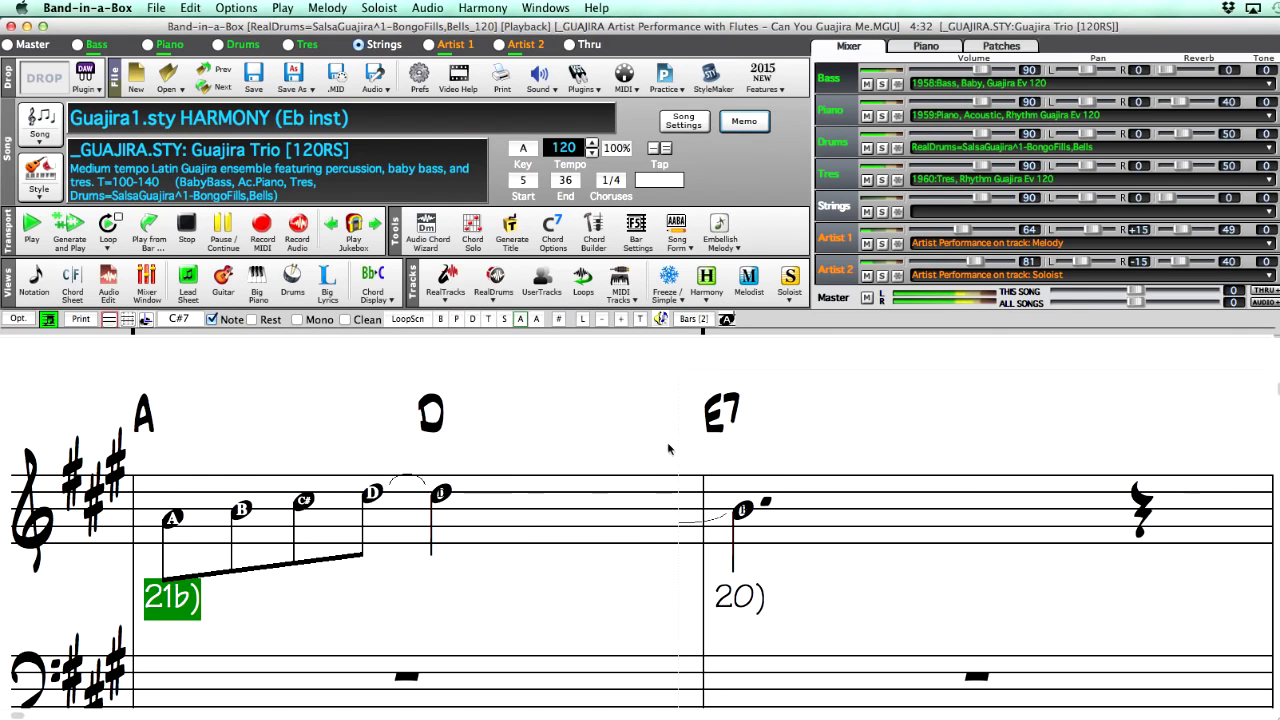
left_click(727, 319)
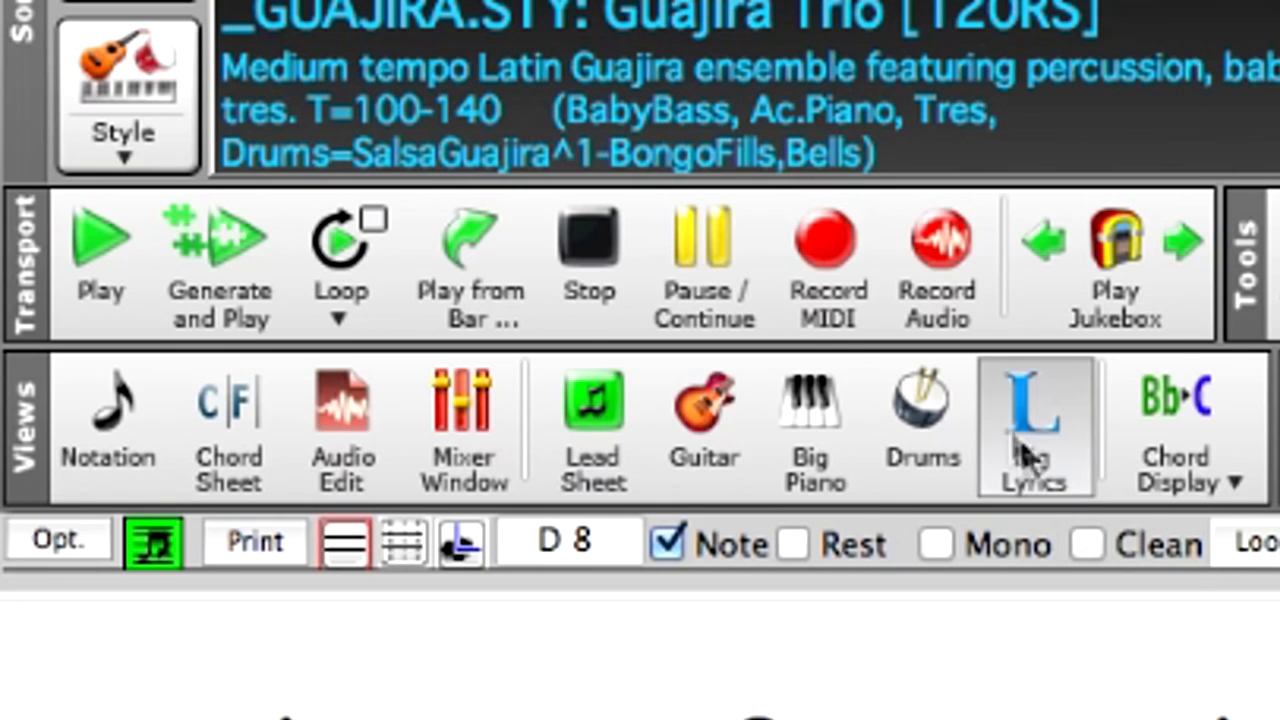
left_click(716, 316)
- Review the Restate Chords choices in the notation options, closing the dialog without applying changes
left_click(71, 542)
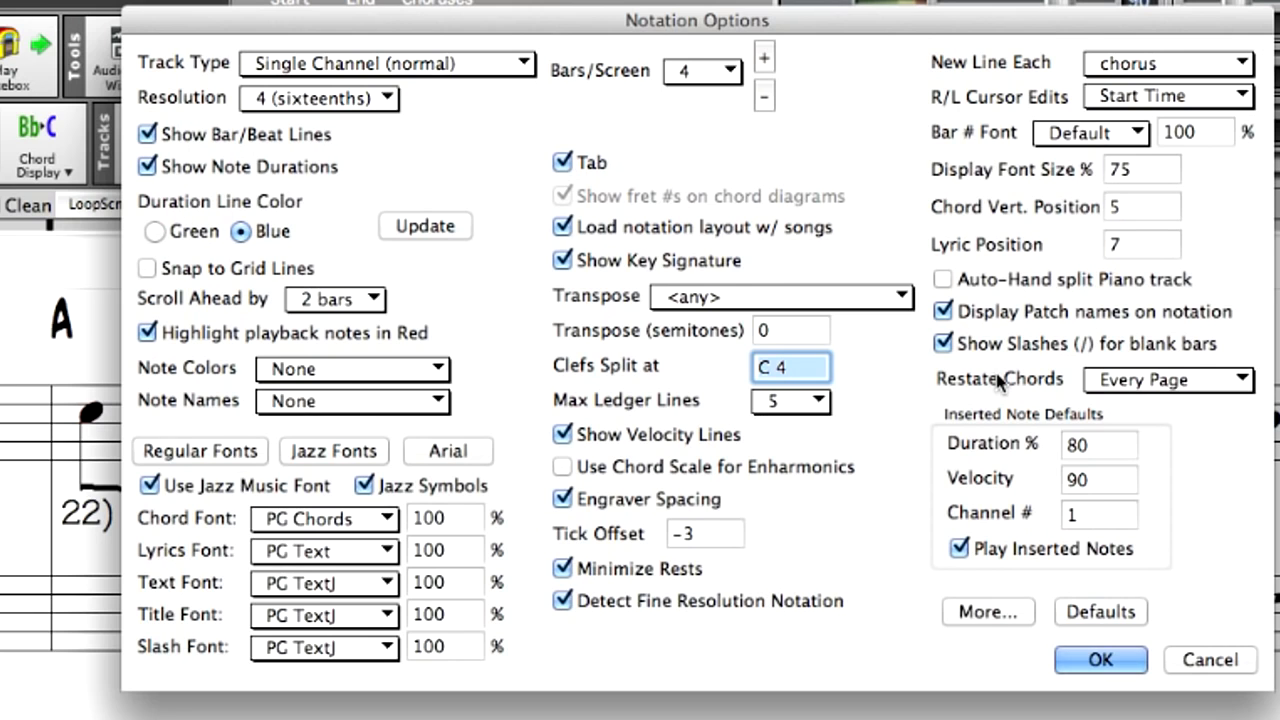
left_click(1118, 382)
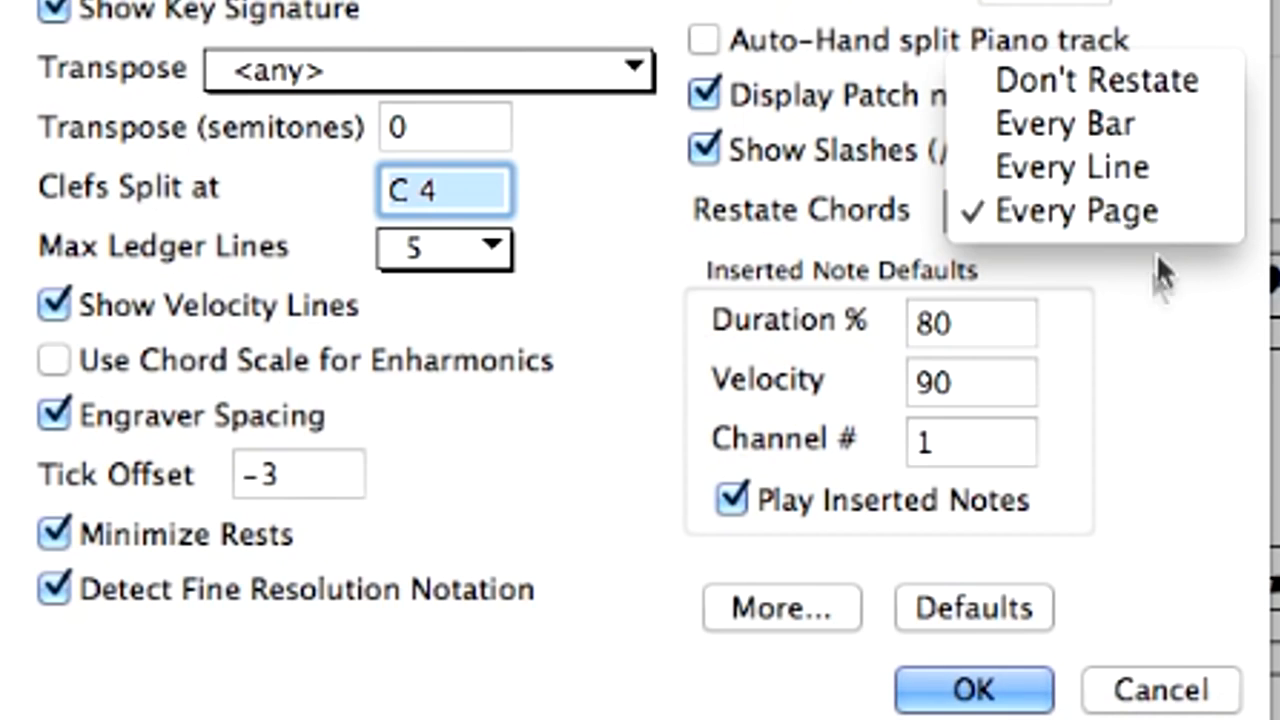
left_click(1166, 349)
left_click(1125, 690)
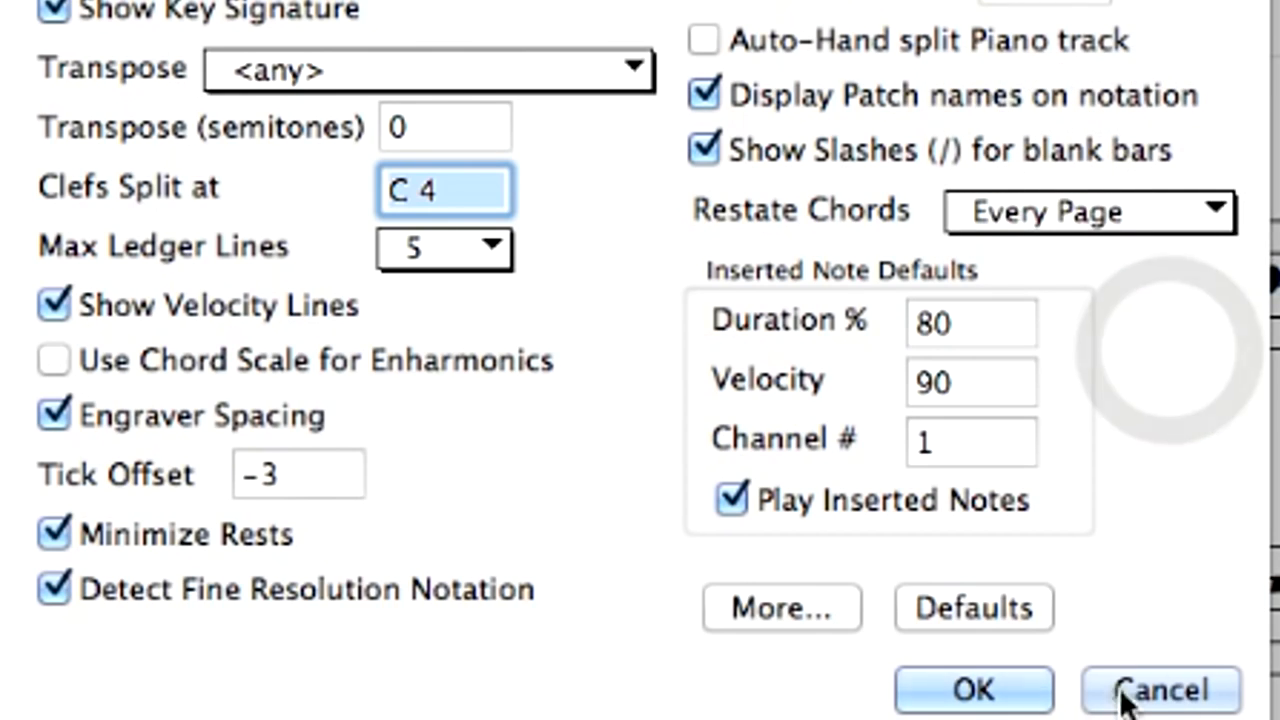
- Insert a bar-based section letter at bar 22 of the notation
right_click(363, 258)
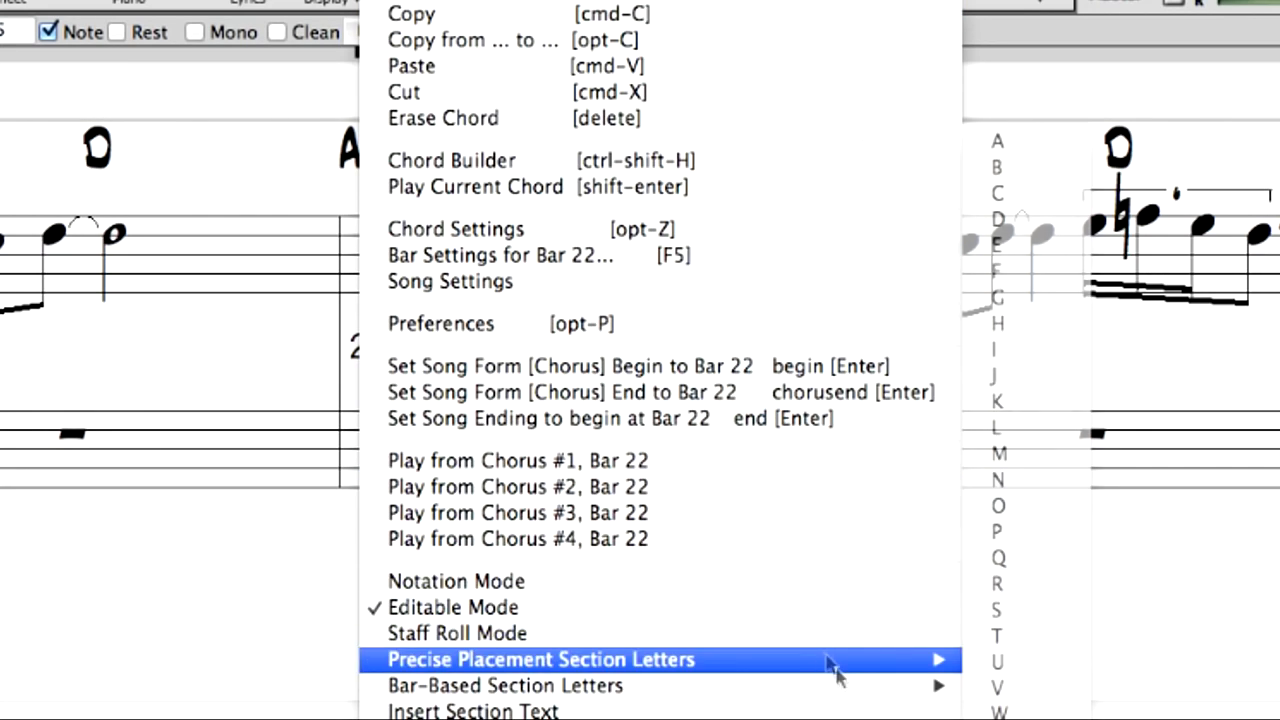
mouse_move(876, 703)
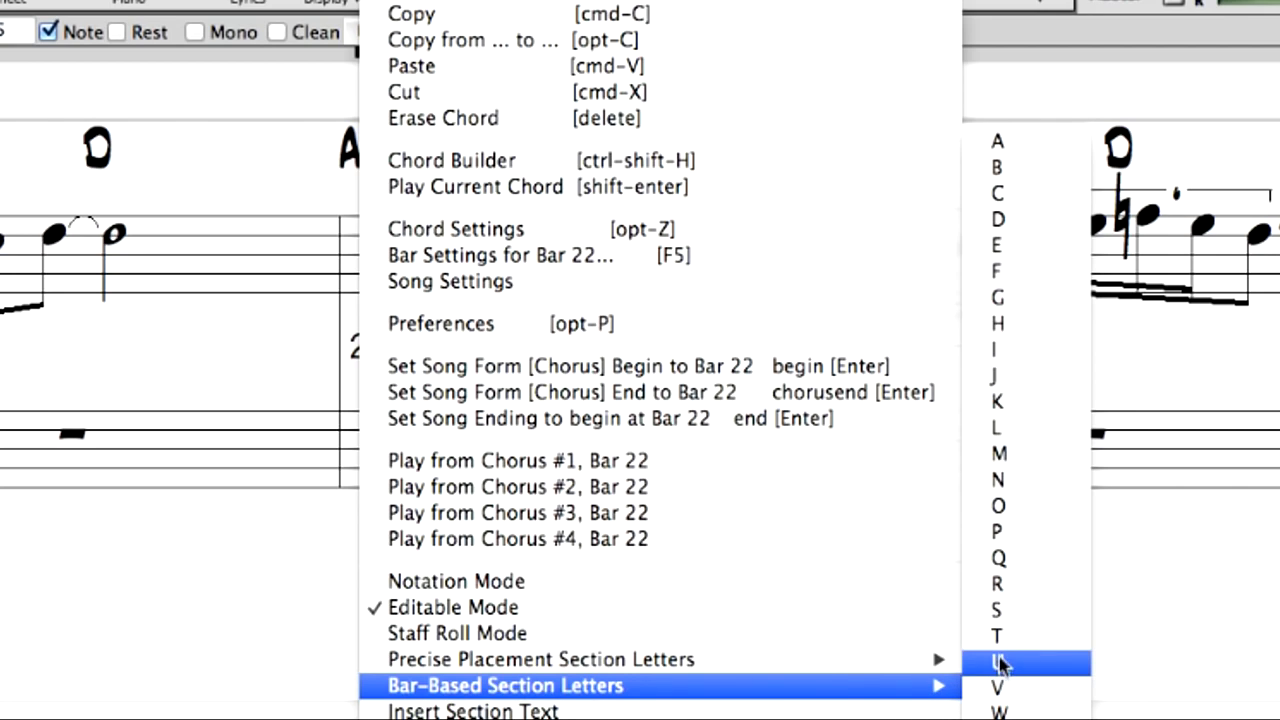
left_click(1040, 254)
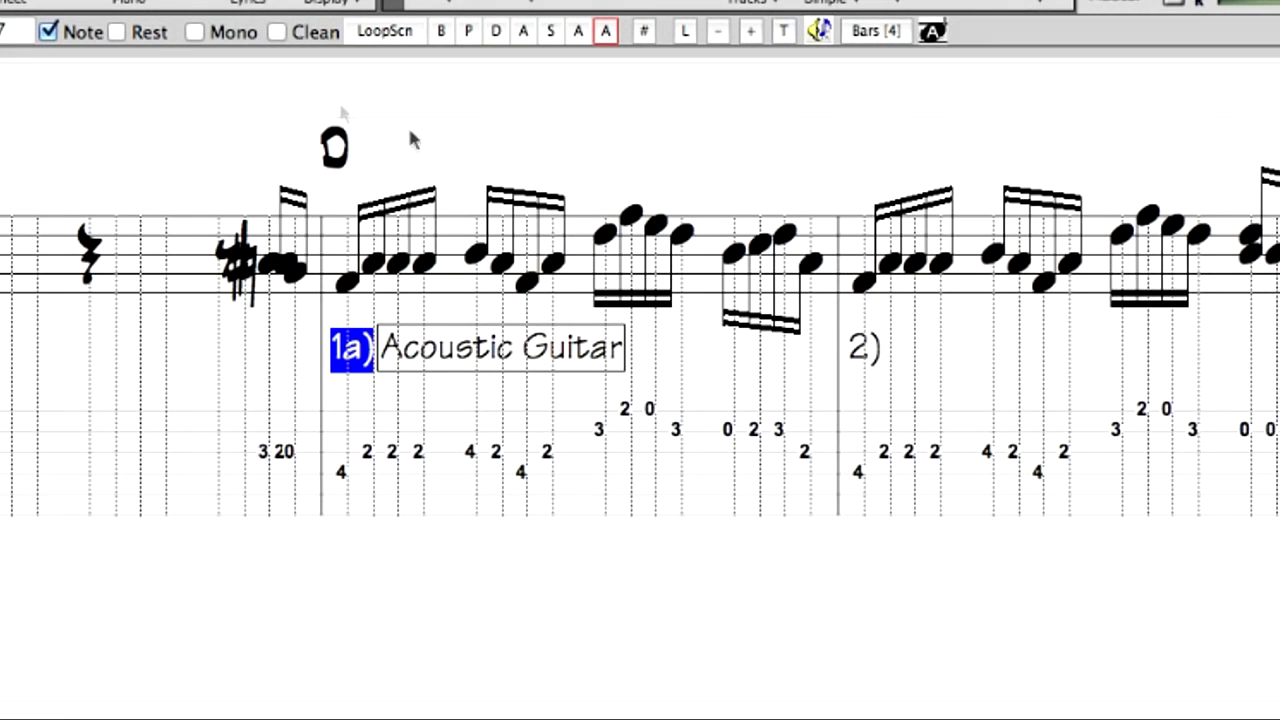
- Move the first four tablature notes of bar 2 in the acoustic guitar part down to the next lower string
left_click(860, 477)
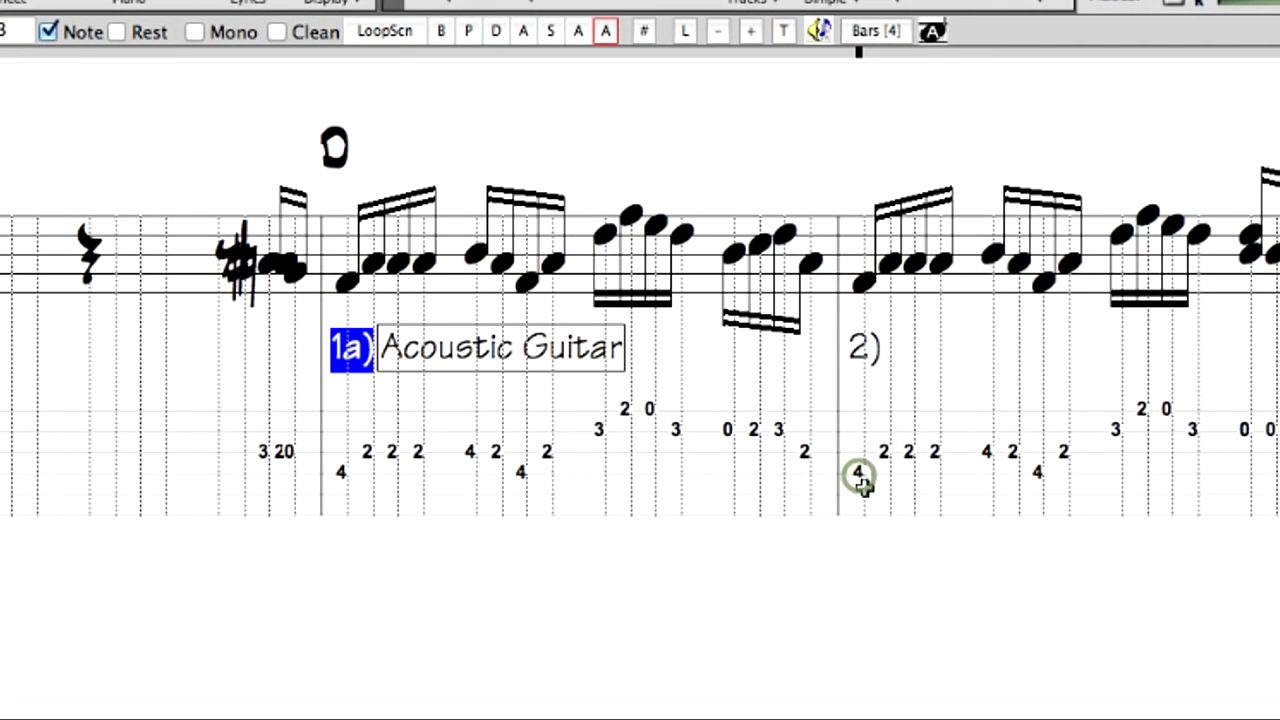
left_click(886, 451)
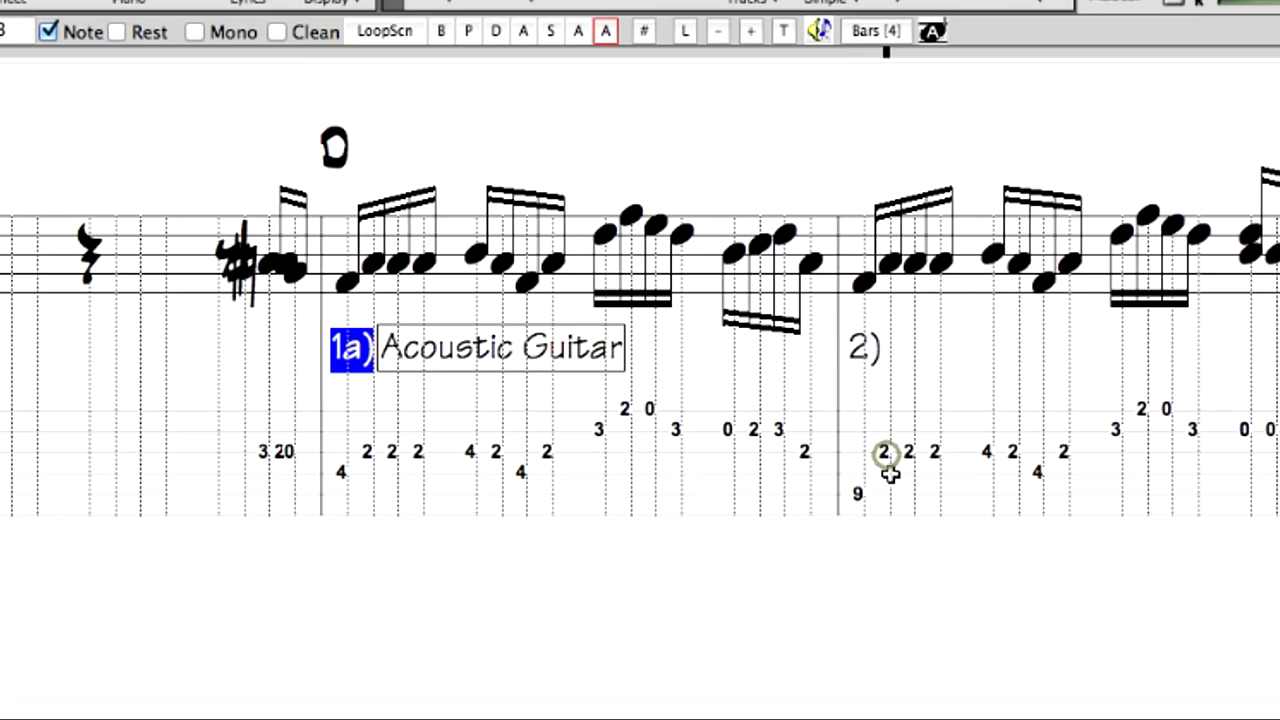
key("alt+Down")
left_click(910, 451)
key("alt+Down")
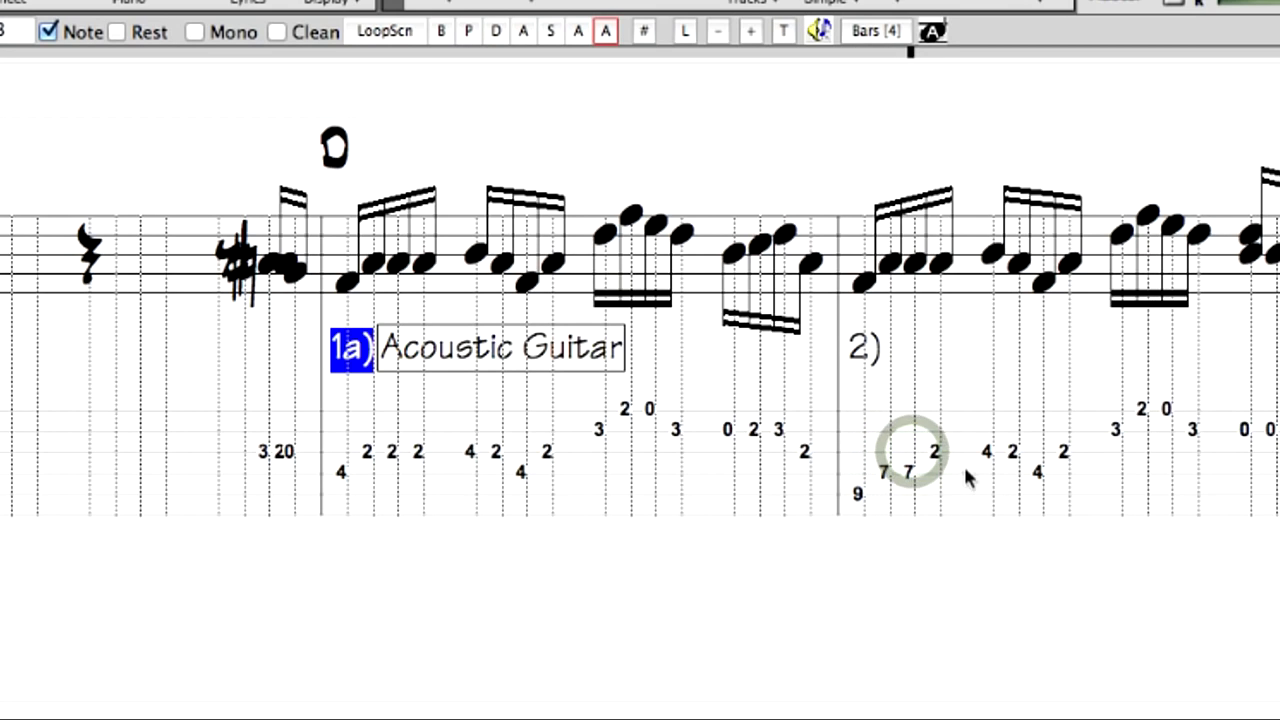
left_click(934, 451)
key("alt+Down")
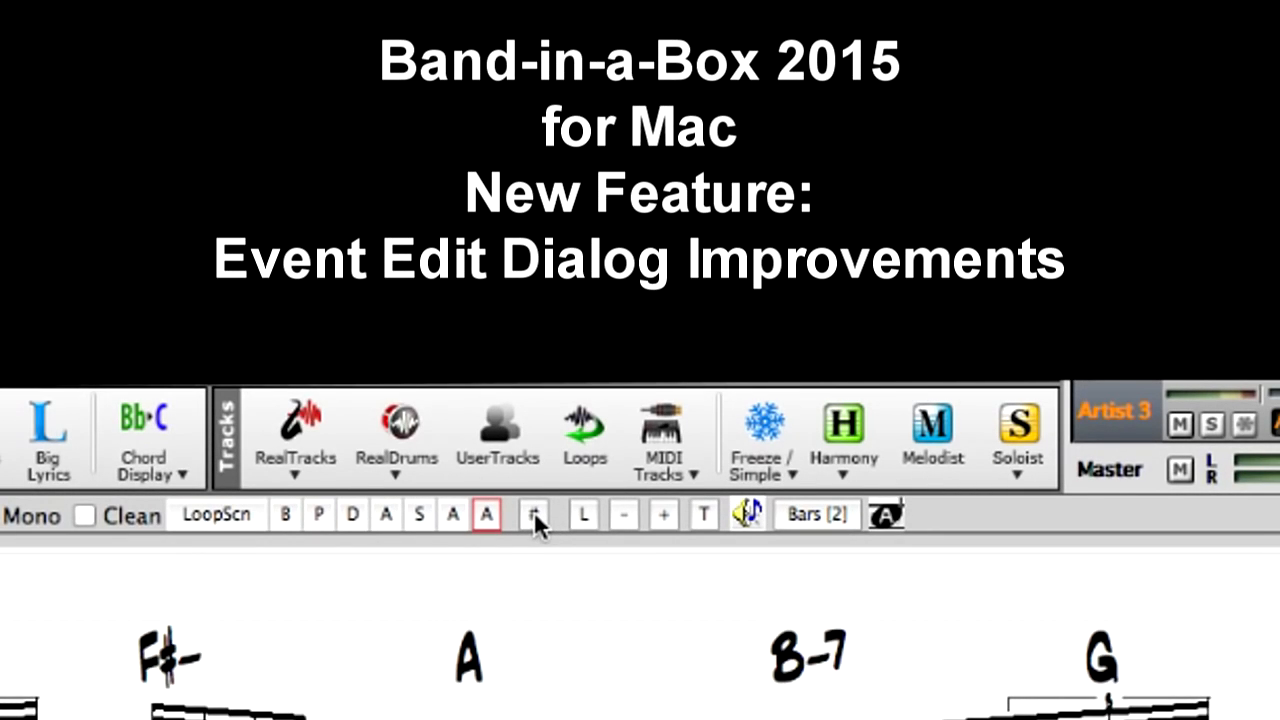
- Open the Soloist track's event list and color the events by channel
left_click(534, 511)
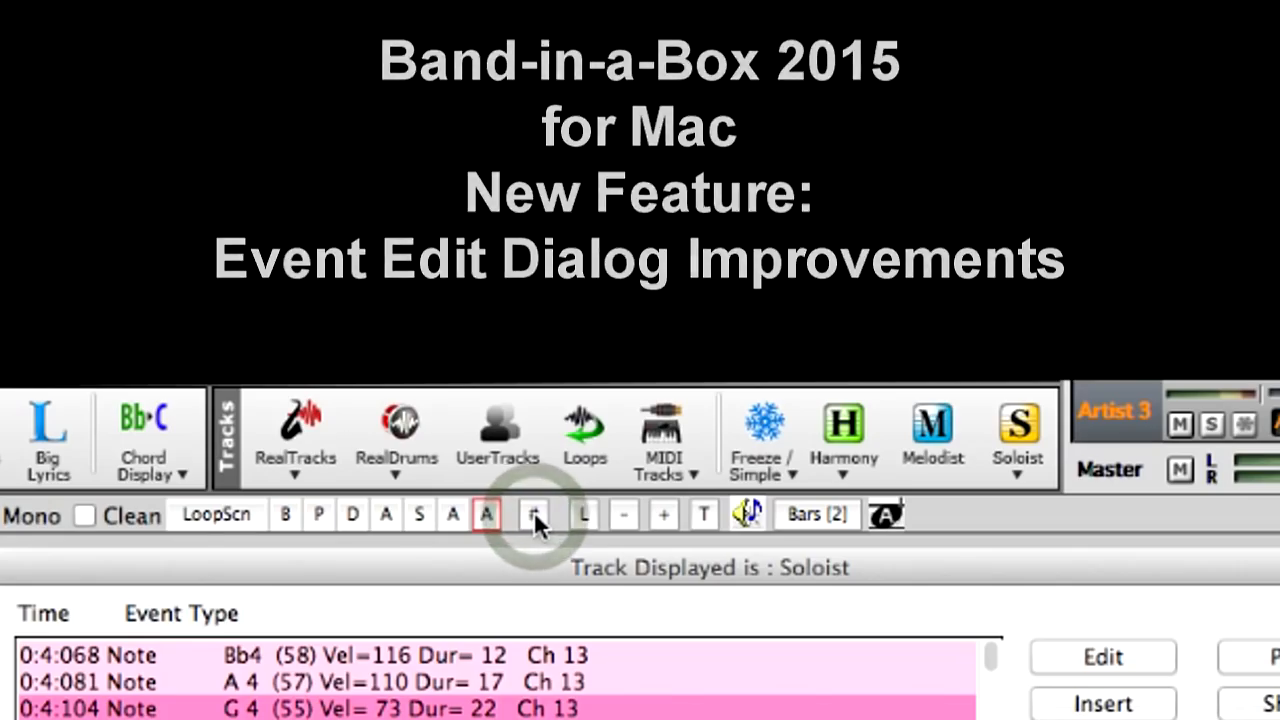
left_click(1088, 270)
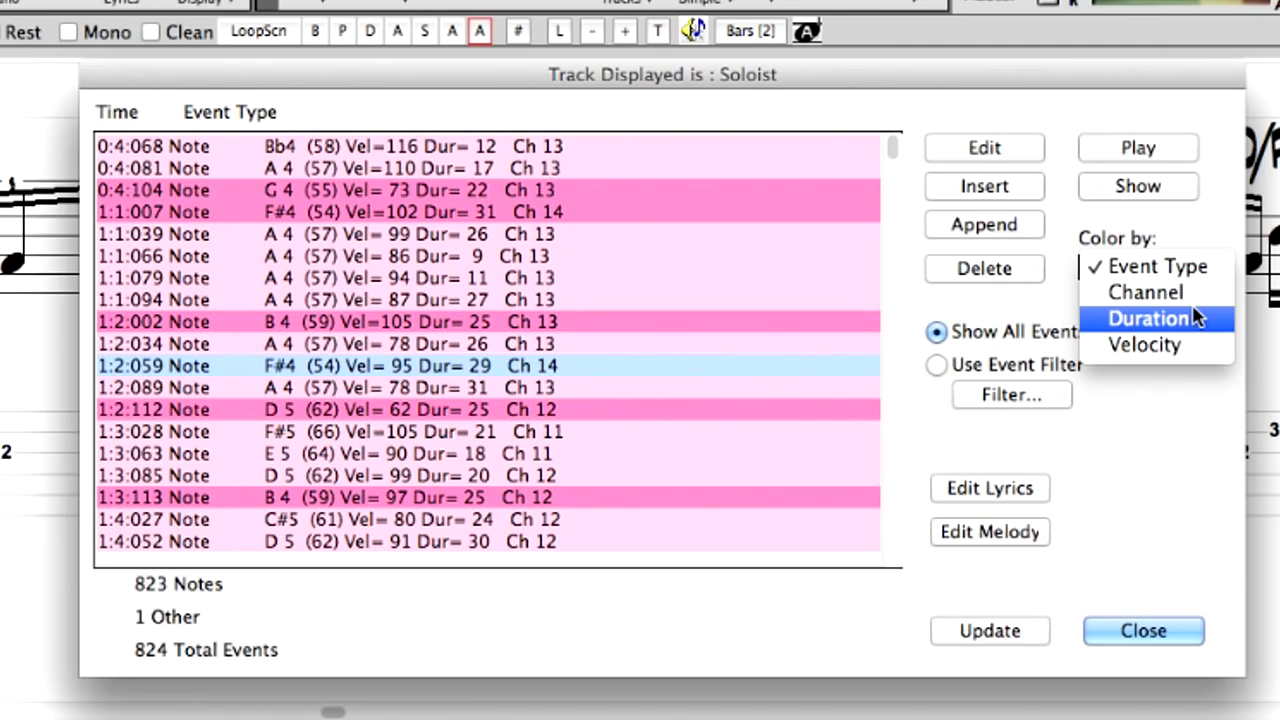
left_click(1146, 293)
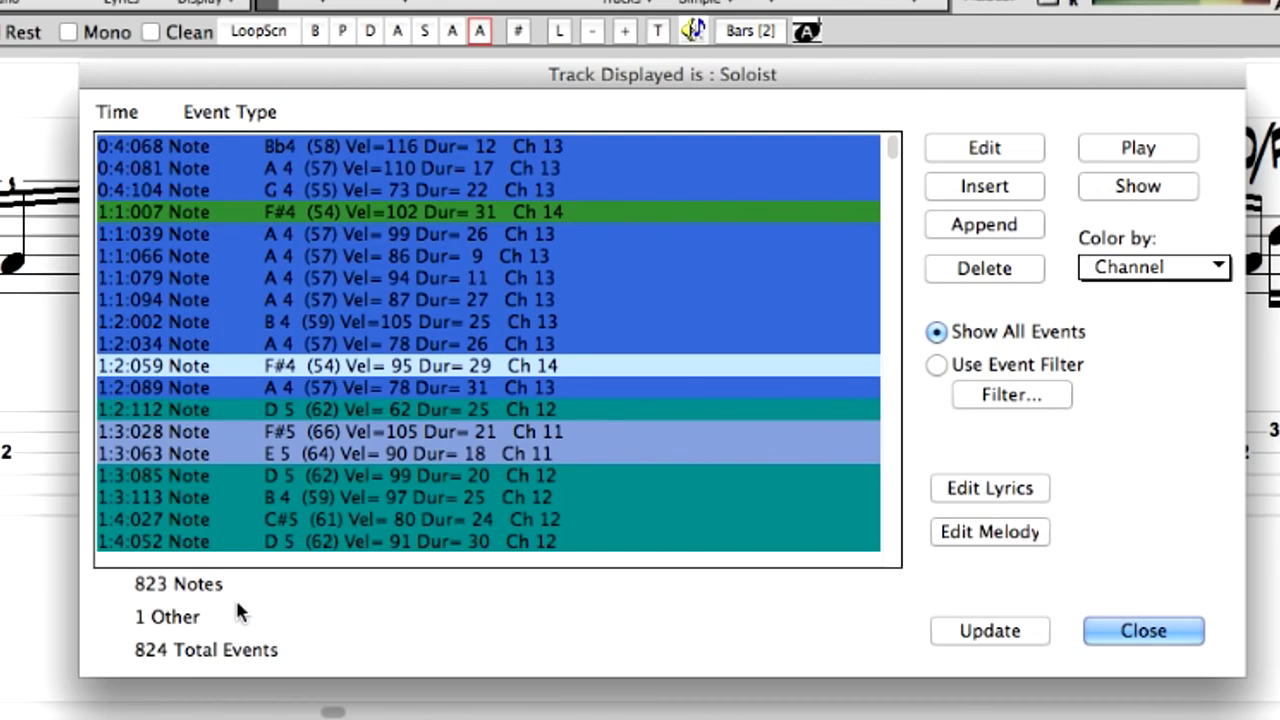
- Audition successive events from the note at 1:2:034 onward, and show the event at 4:3:116 in the notation
left_click(505, 343)
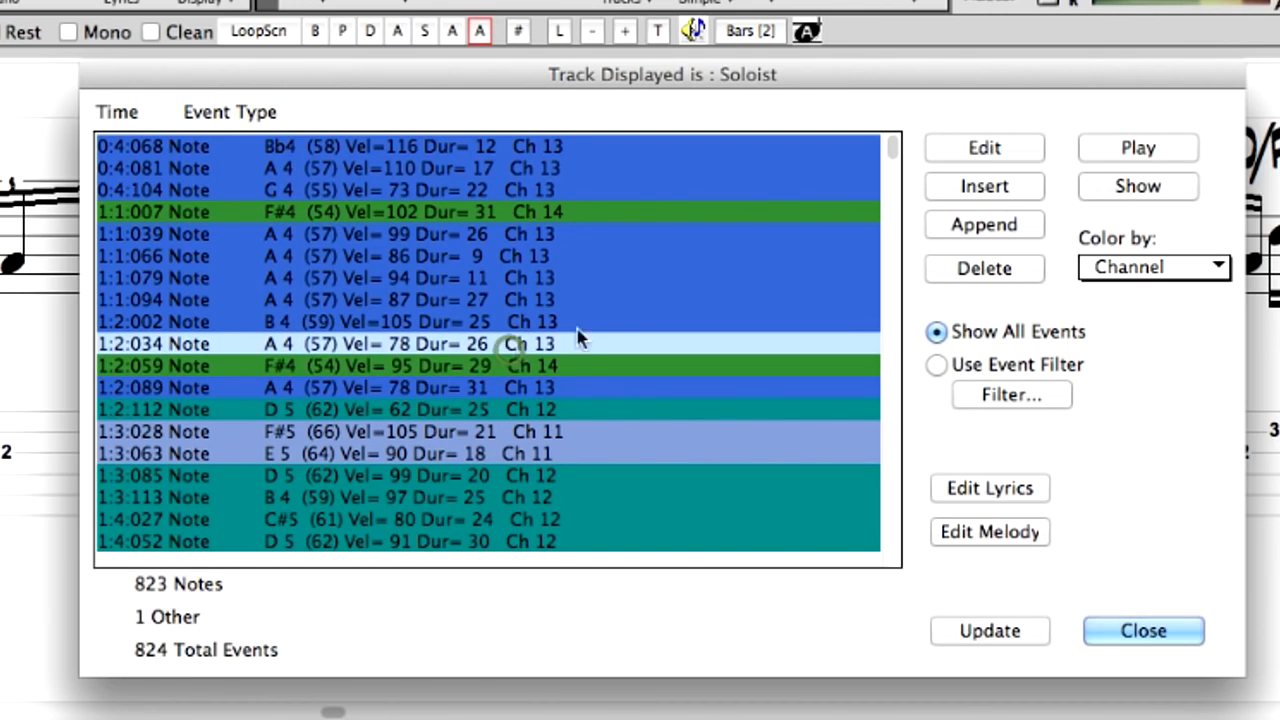
left_click(1187, 142)
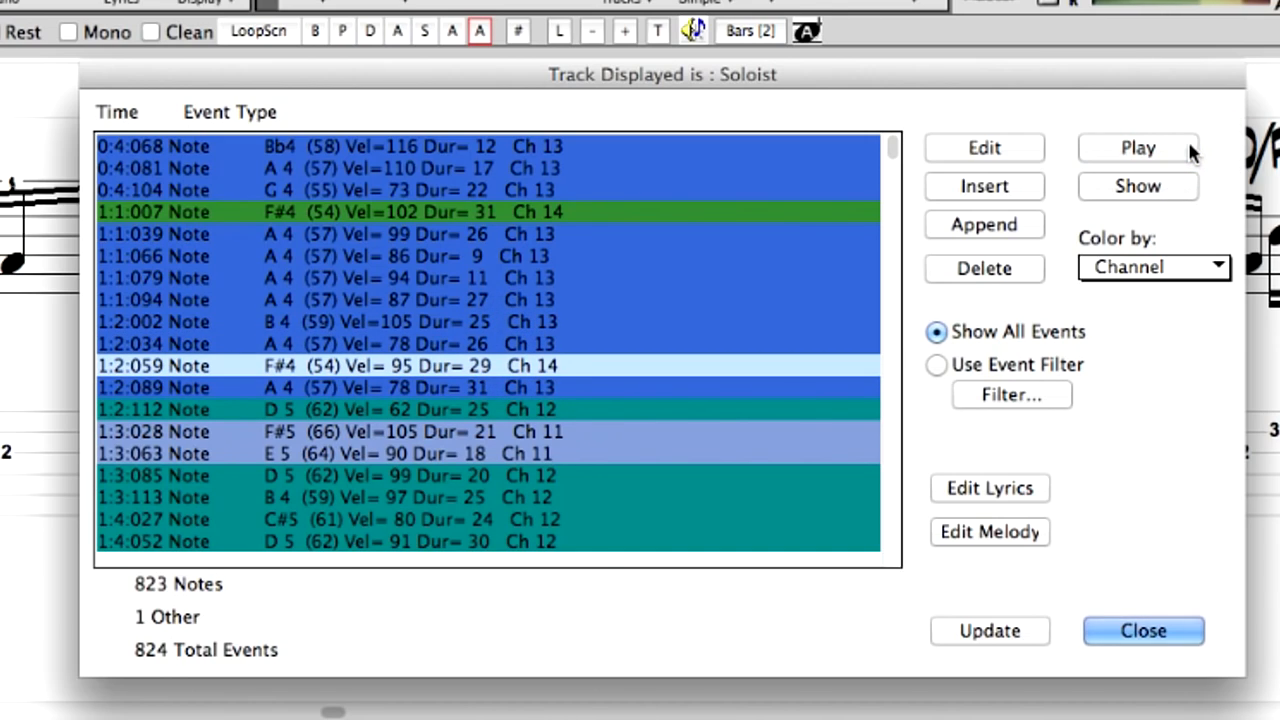
left_click(1189, 145)
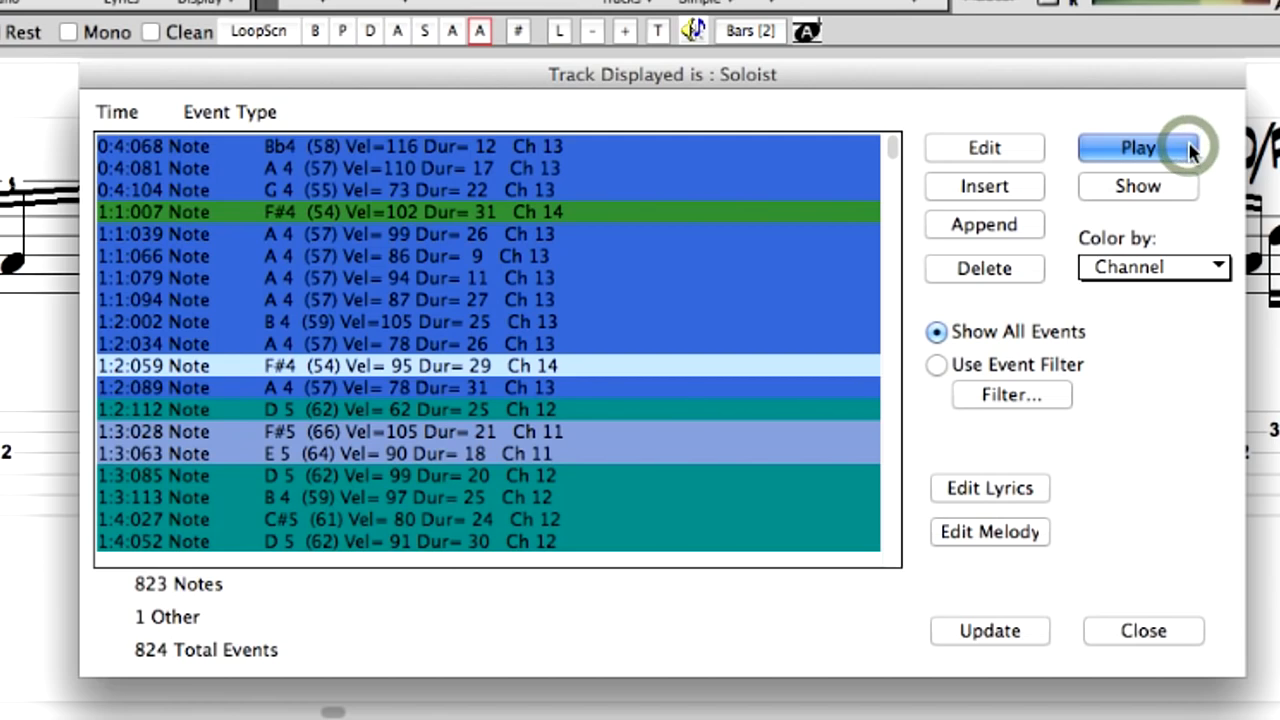
left_click(1189, 148)
left_click(1189, 148)
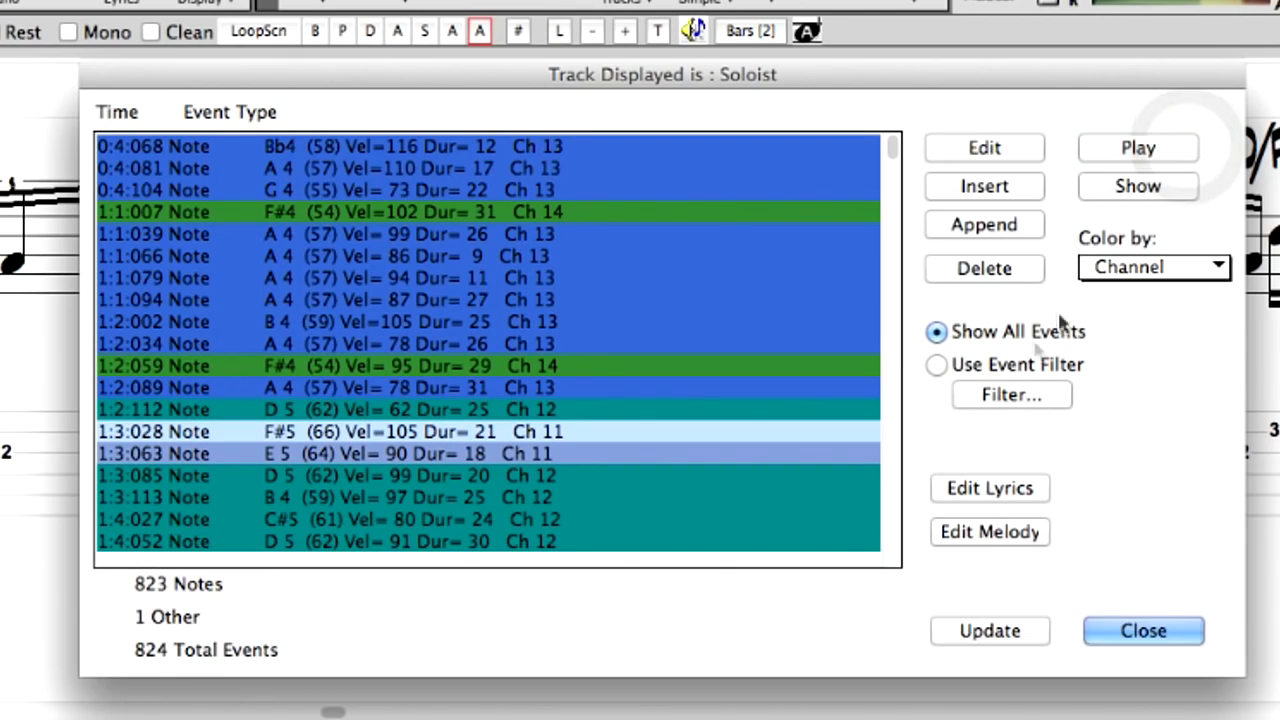
left_click(886, 466)
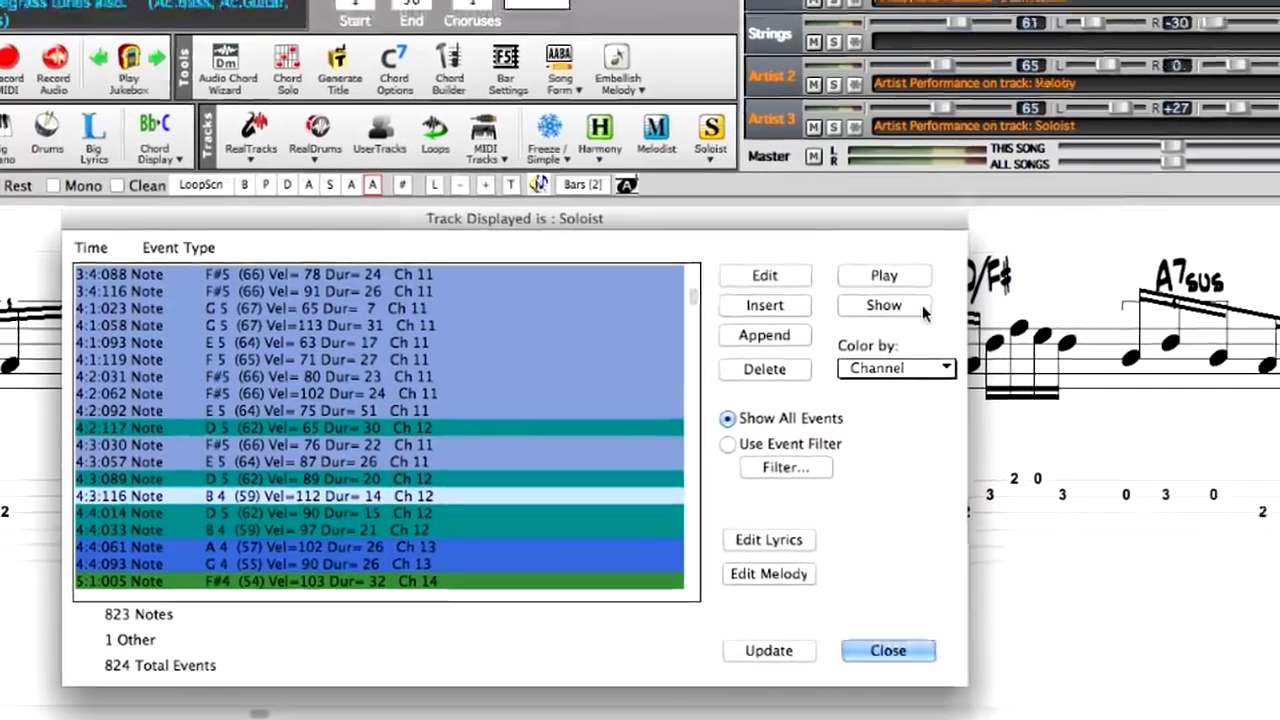
left_click(924, 314)
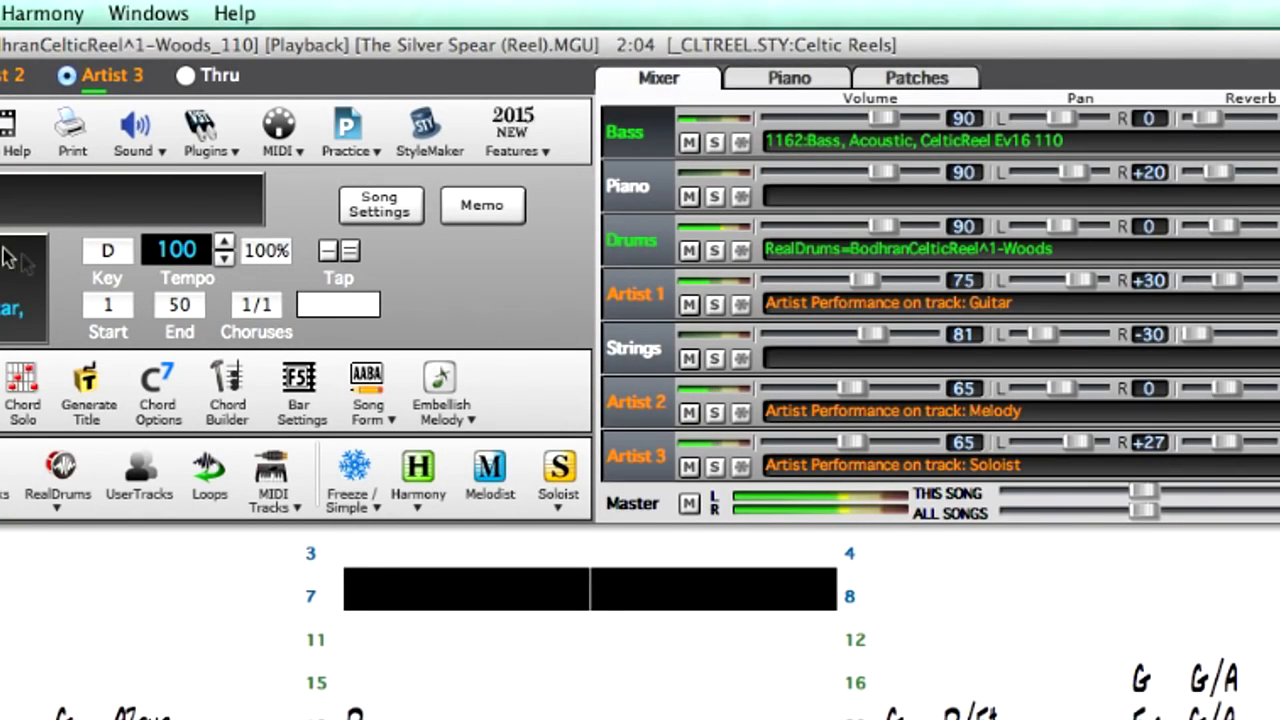
- Transpose the playing song to F and confirm the 3-semitone transposition of the audio tracks in the song settings
left_click(106, 248)
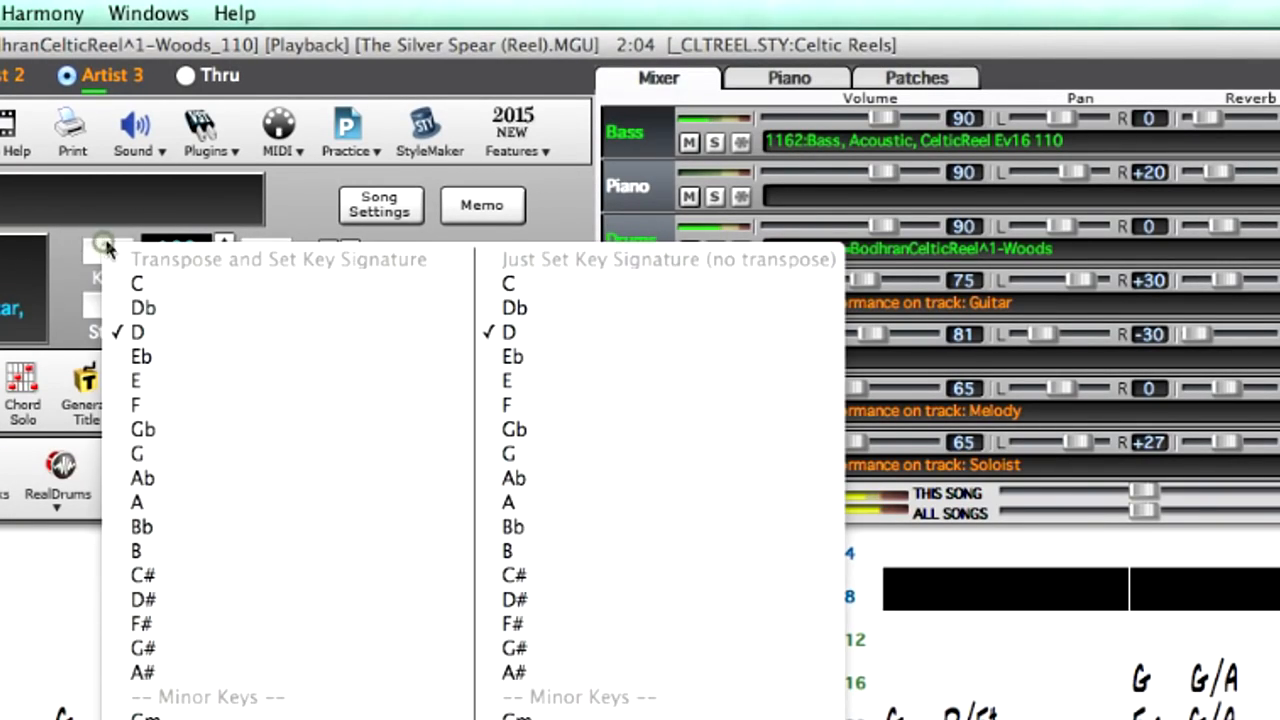
left_click(154, 407)
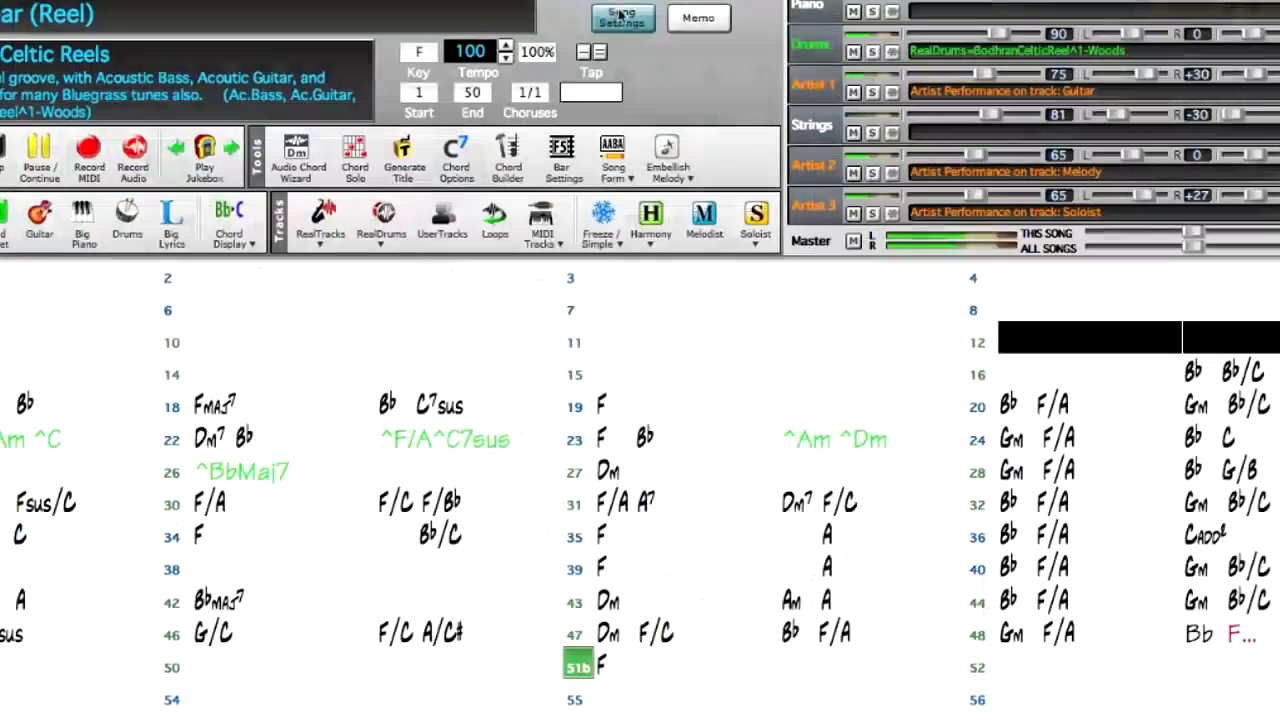
left_click(620, 17)
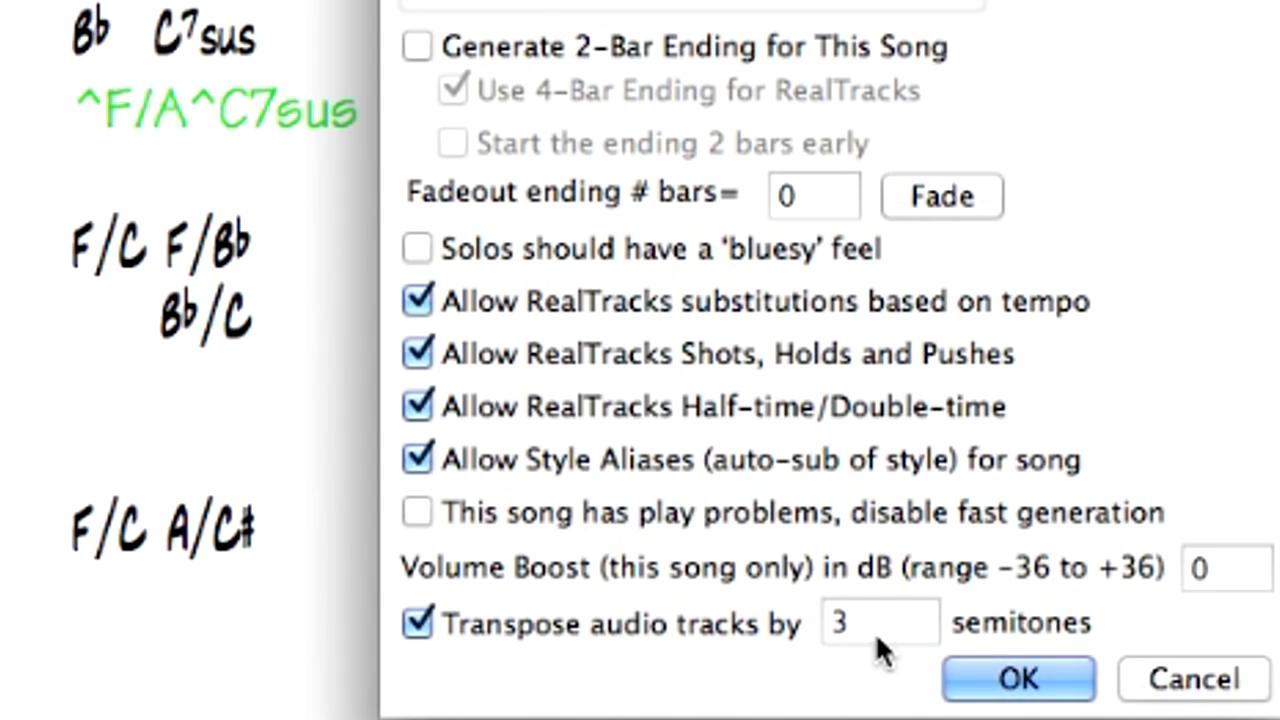
left_click(1051, 690)
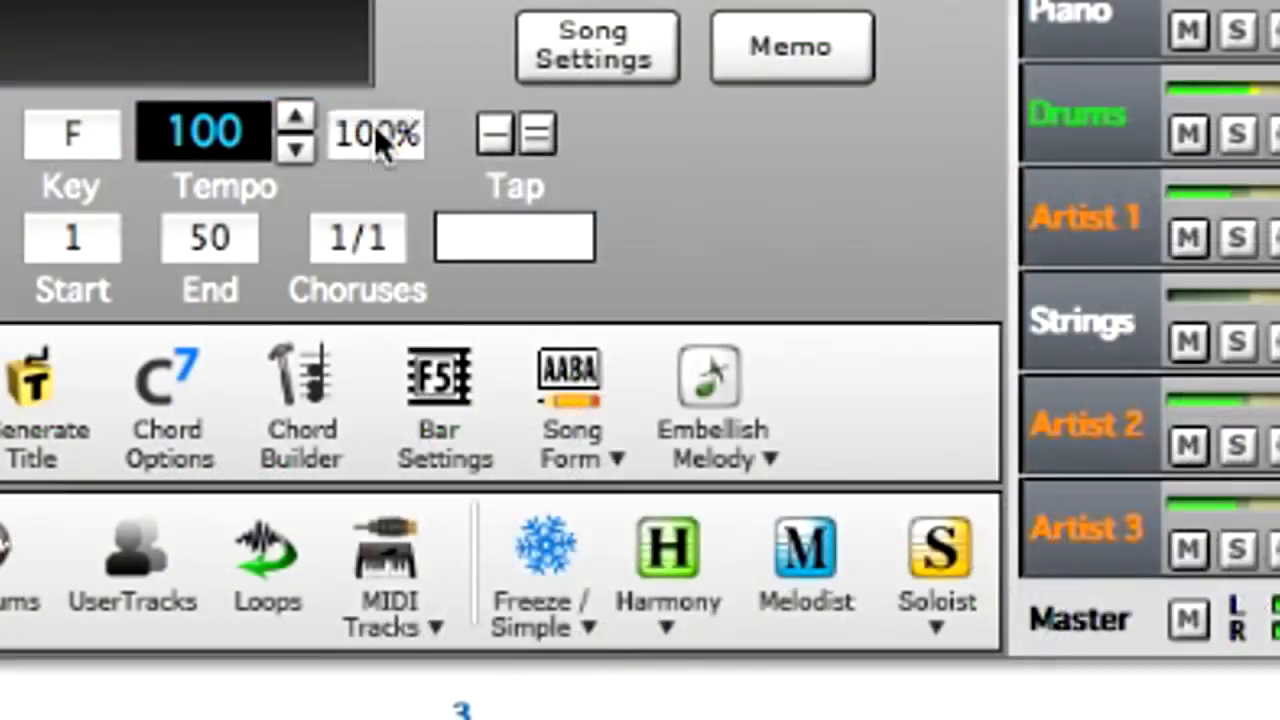
- Try relative playback tempos of 25% and 50%, and return to the normal 100% tempo
left_click(538, 53)
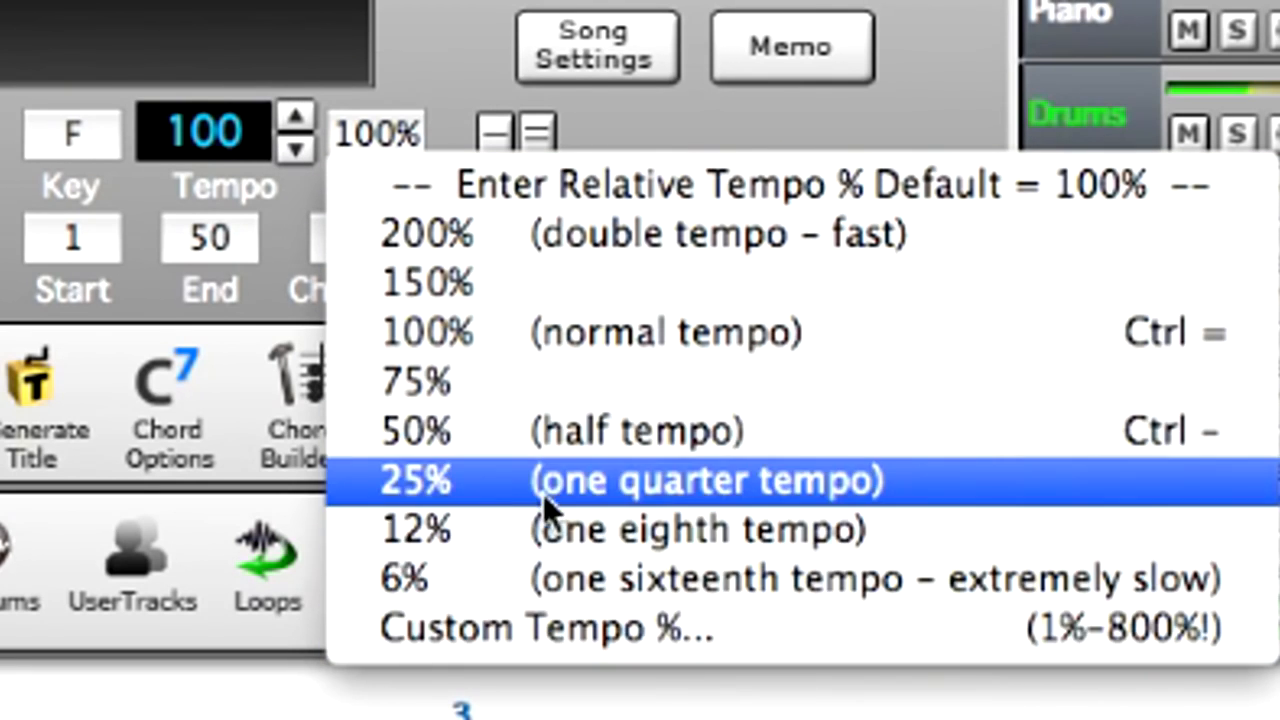
left_click(660, 483)
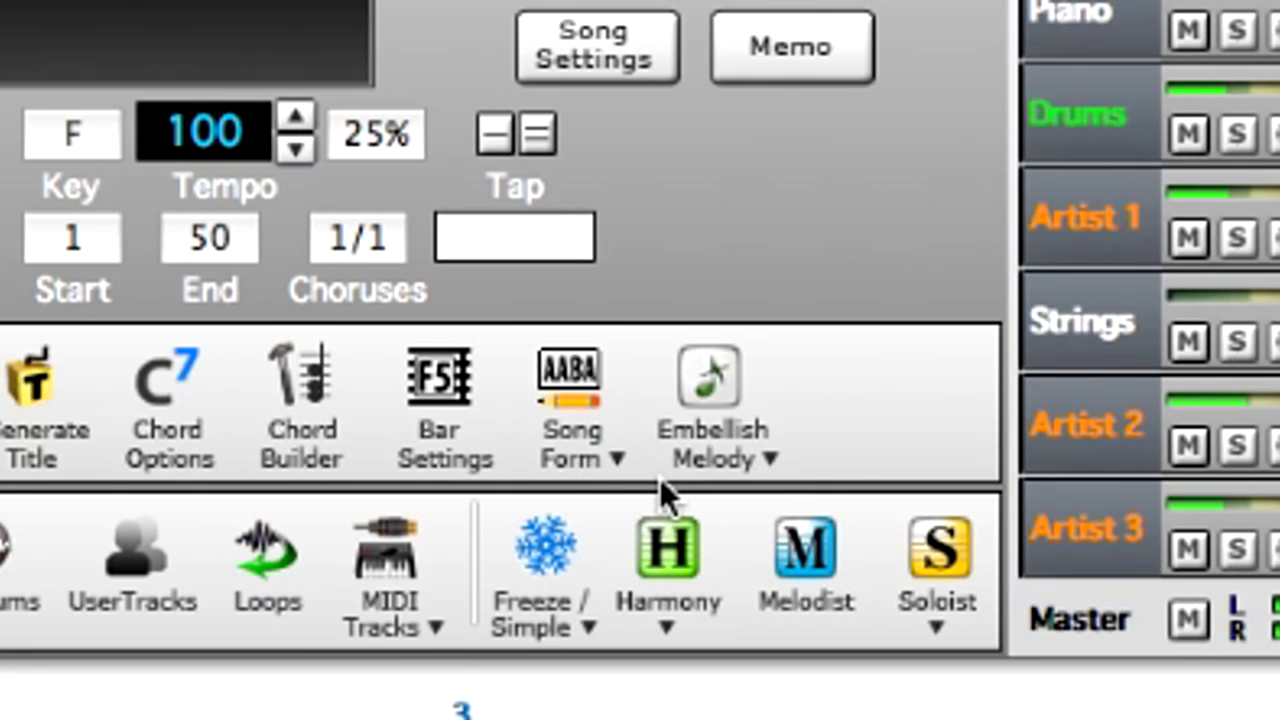
left_click(385, 138)
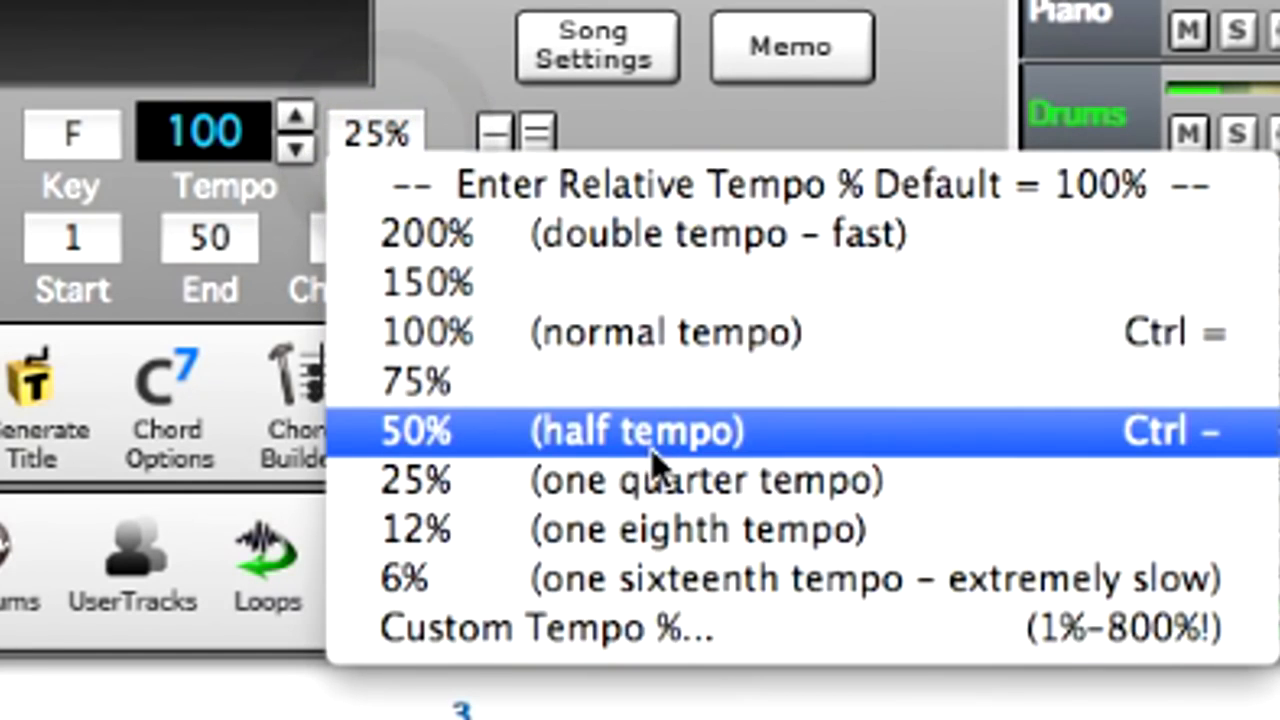
left_click(843, 432)
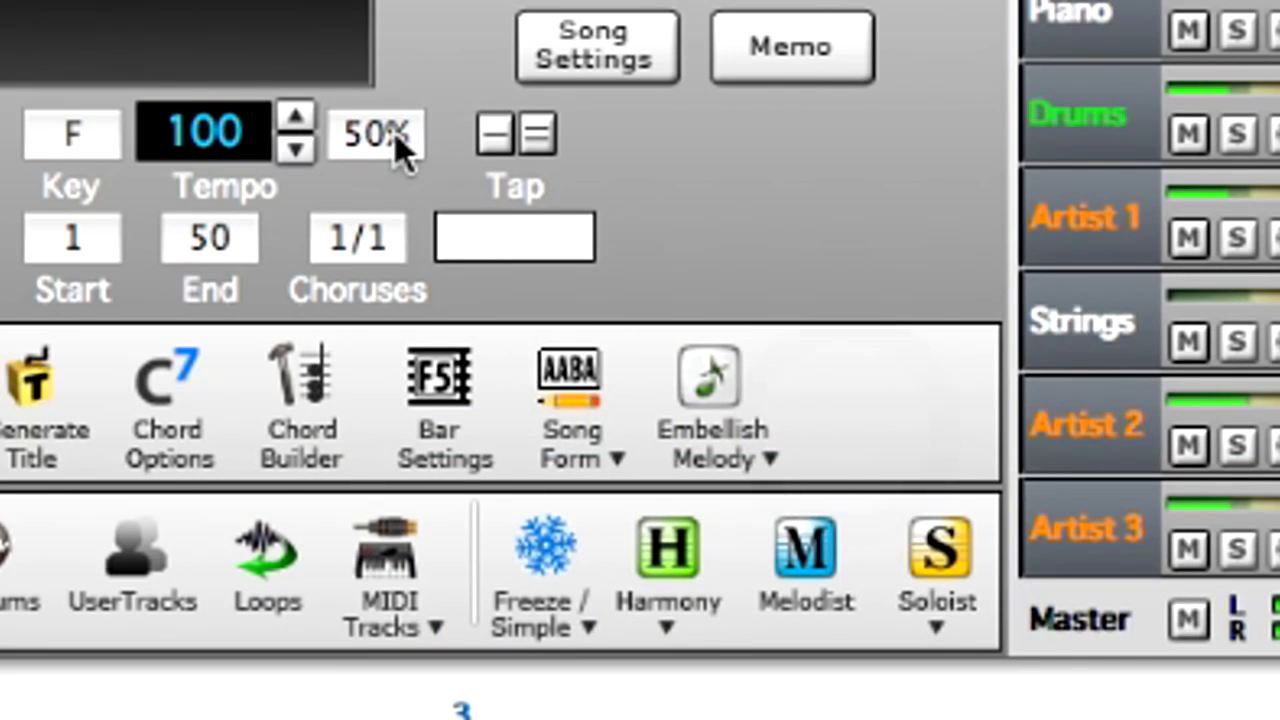
left_click(394, 133)
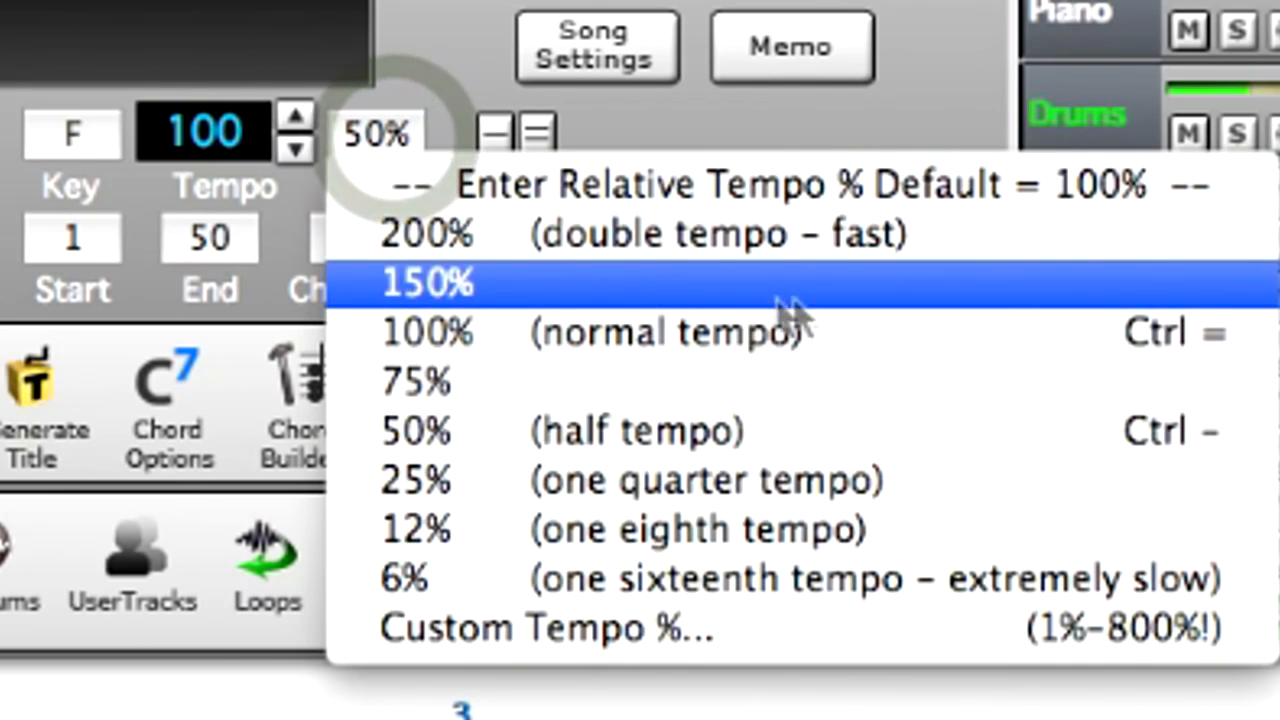
left_click(1196, 328)
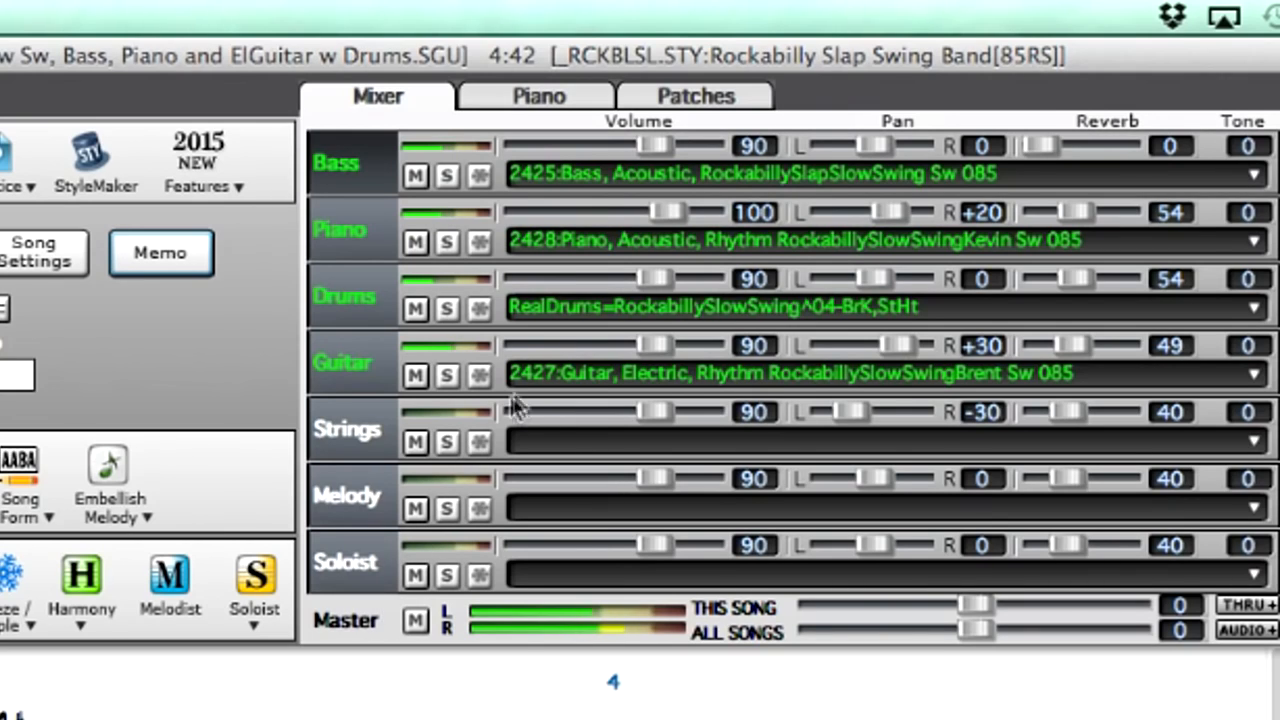
- Enable the Held option for the Guitar track's RealTrack and generate the track
right_click(589, 374)
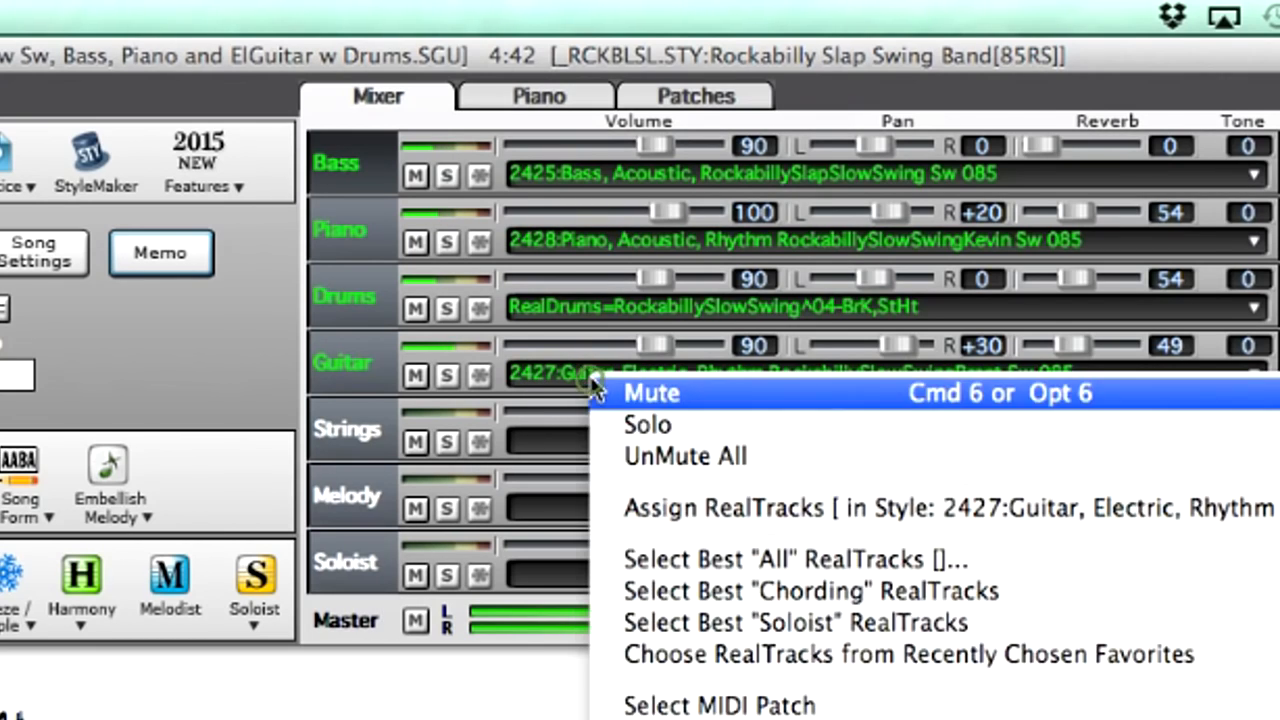
left_click(650, 496)
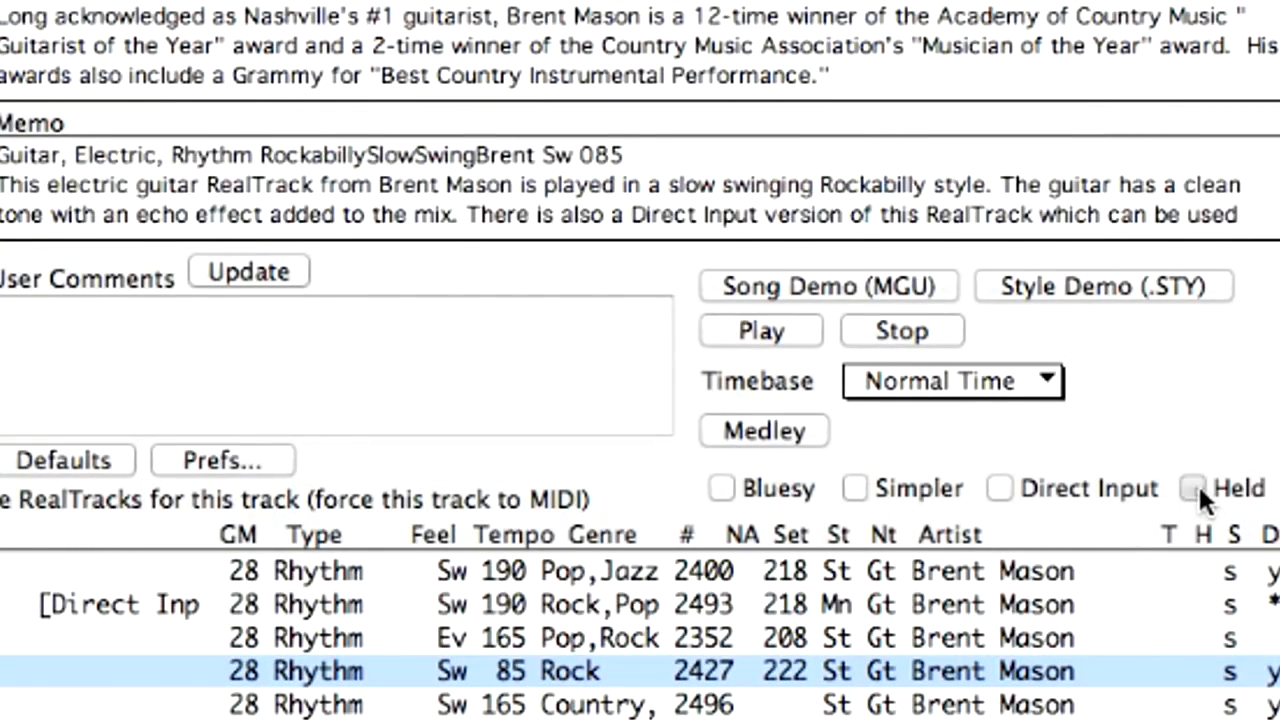
left_click(1203, 493)
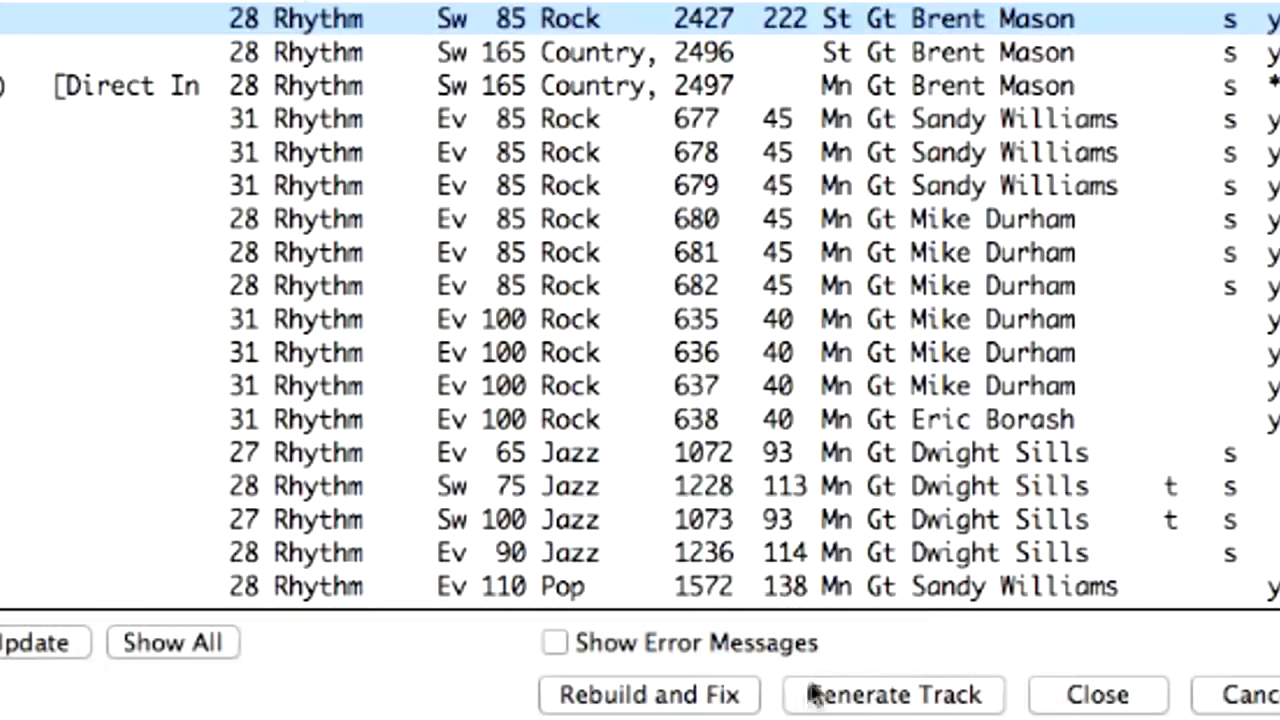
left_click(869, 703)
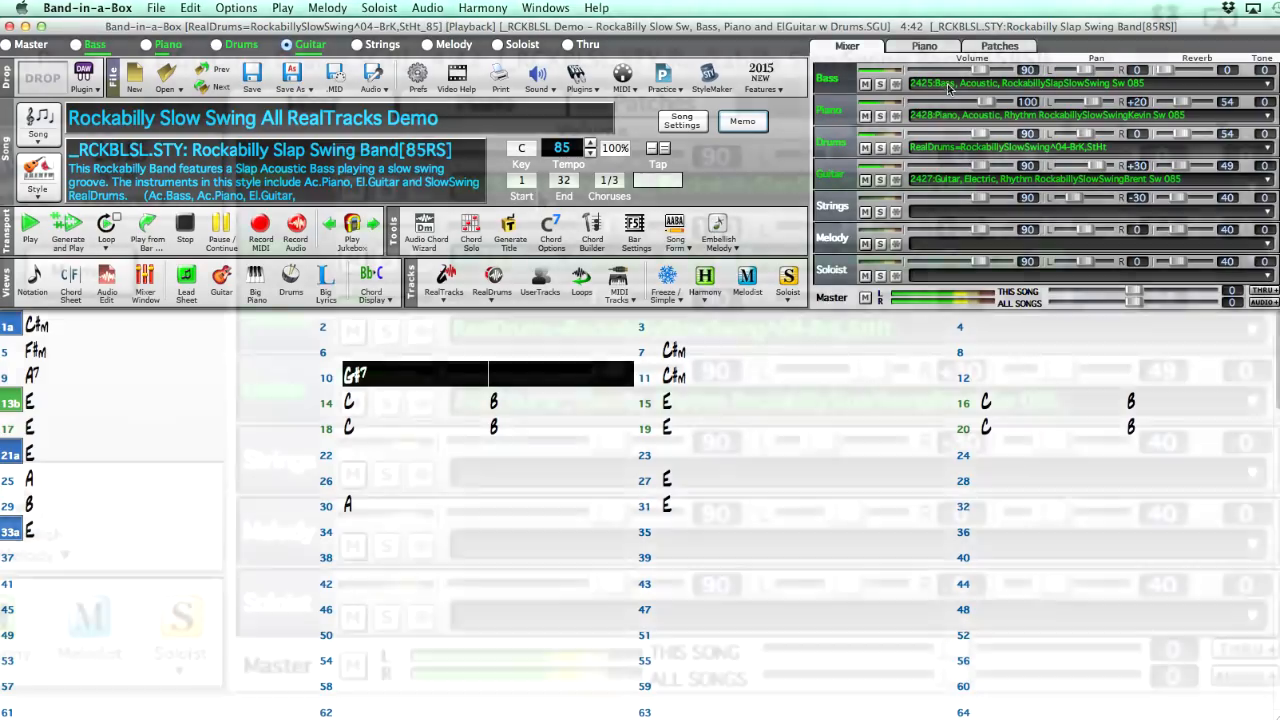
- Filter the Bass track's RealTracks by "held acoustic bass", assign Bass, Acoustic, Held Sw 085, and generate the track
right_click(949, 85)
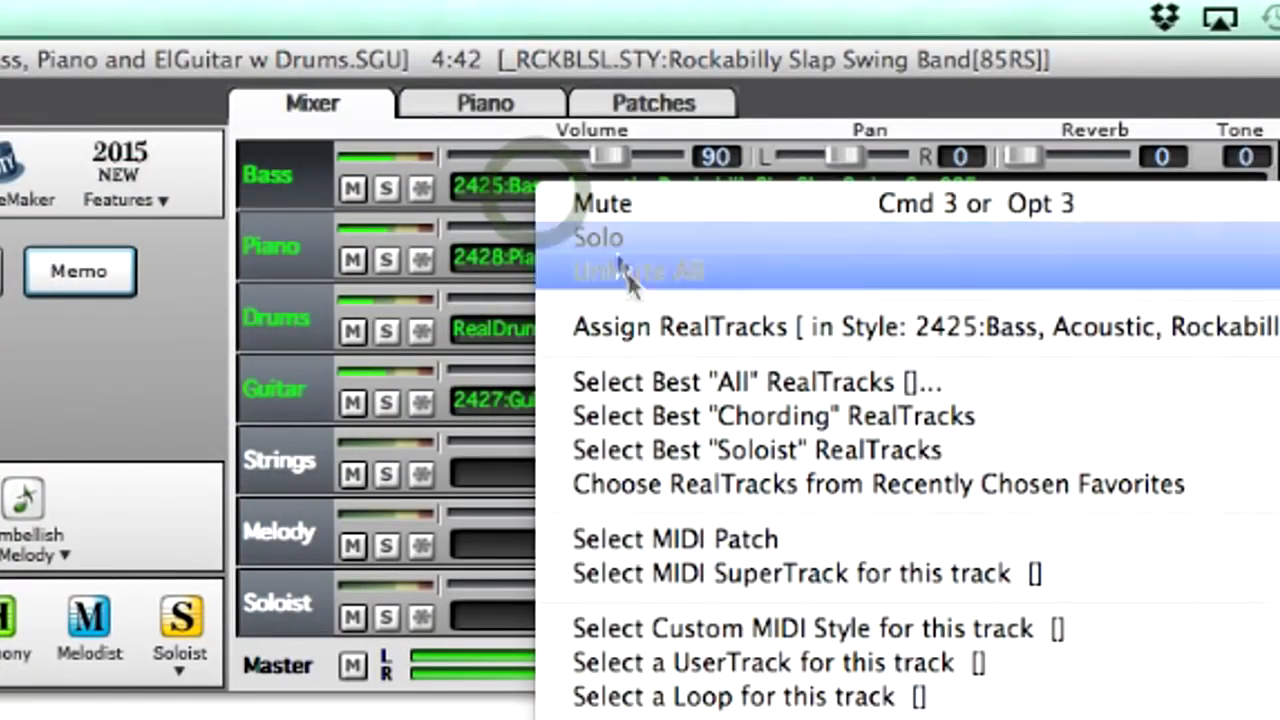
left_click(645, 327)
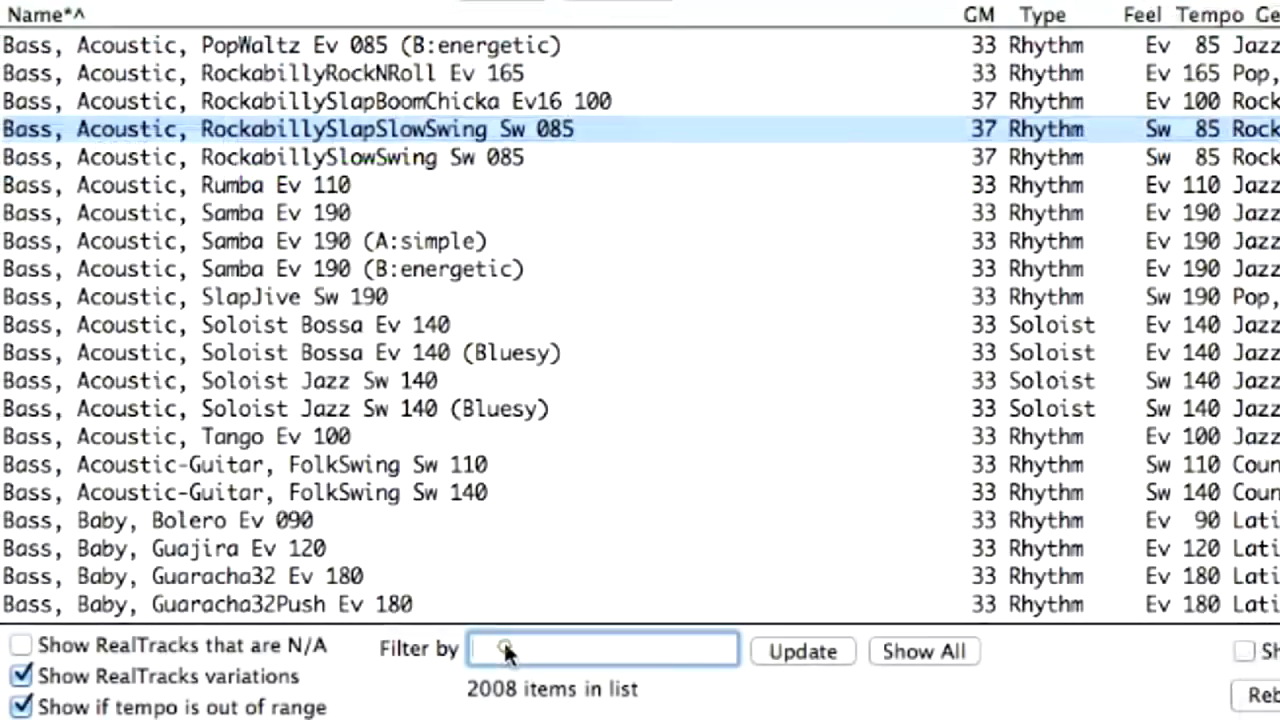
left_click(504, 648)
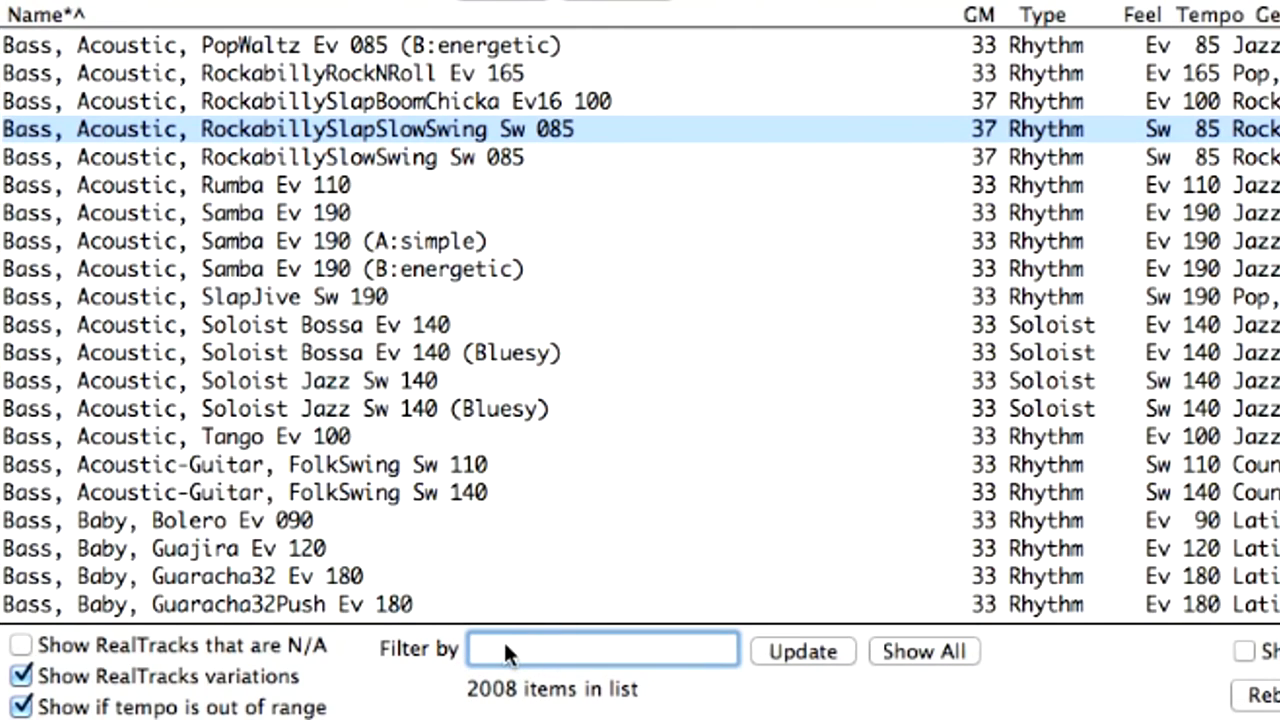
type("held acoustic bass")
key("Return")
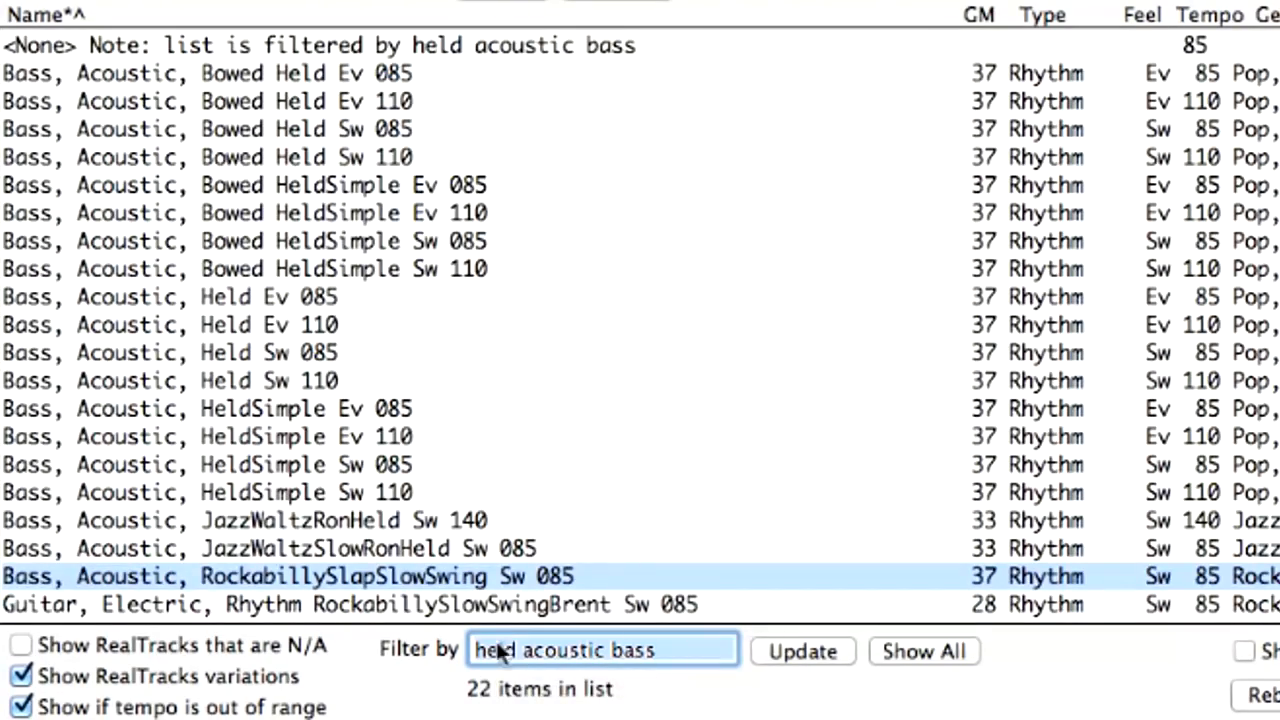
left_click(306, 354)
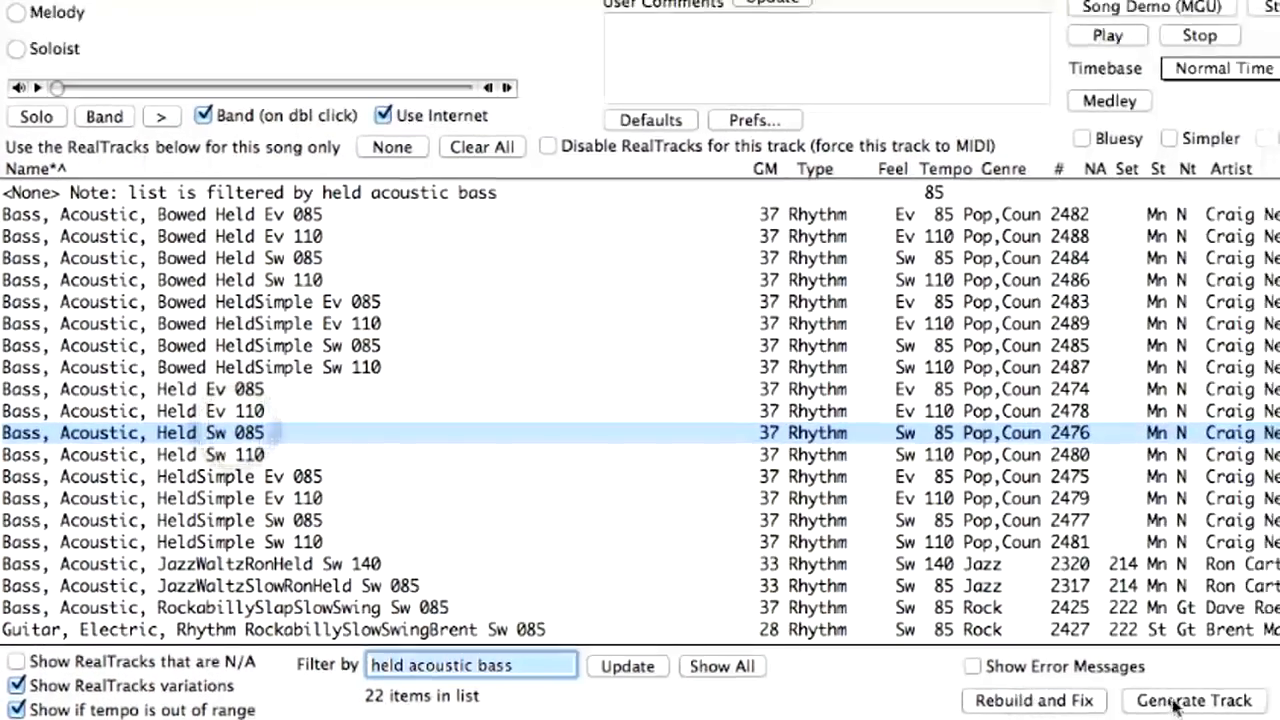
left_click(1177, 704)
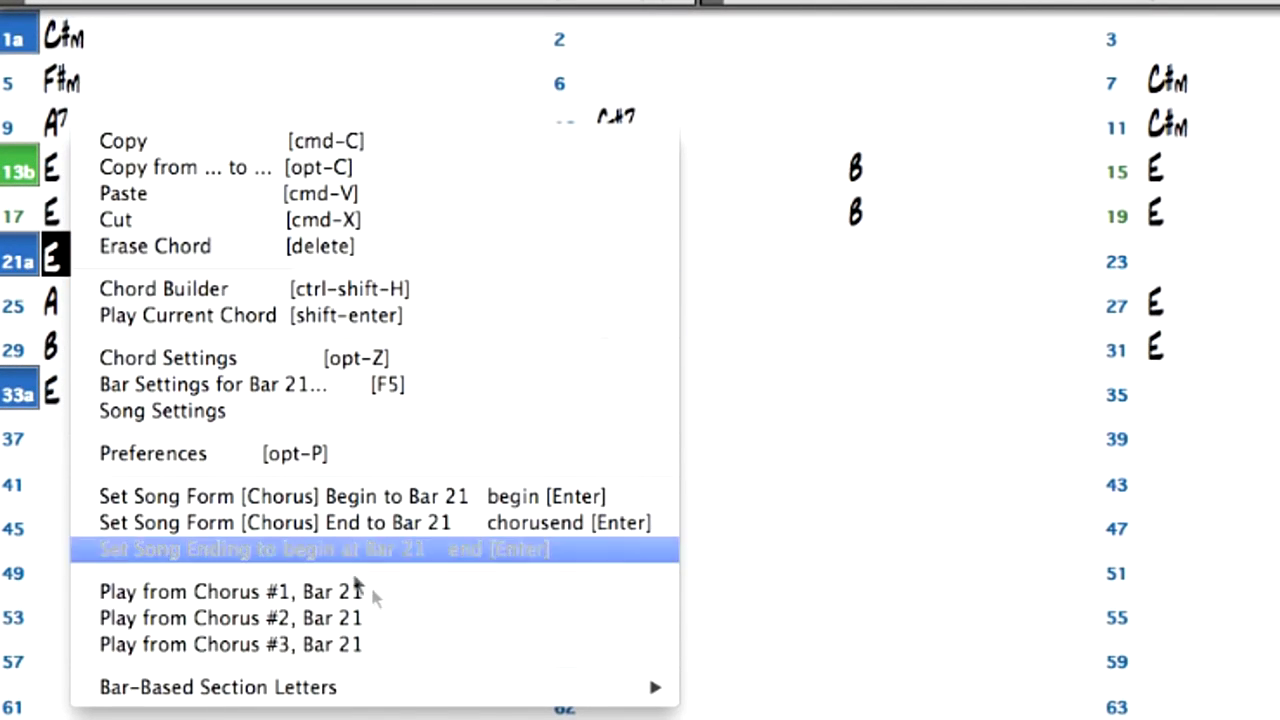
- Mark bar 21 with the bar-based section letter C
mouse_move(594, 690)
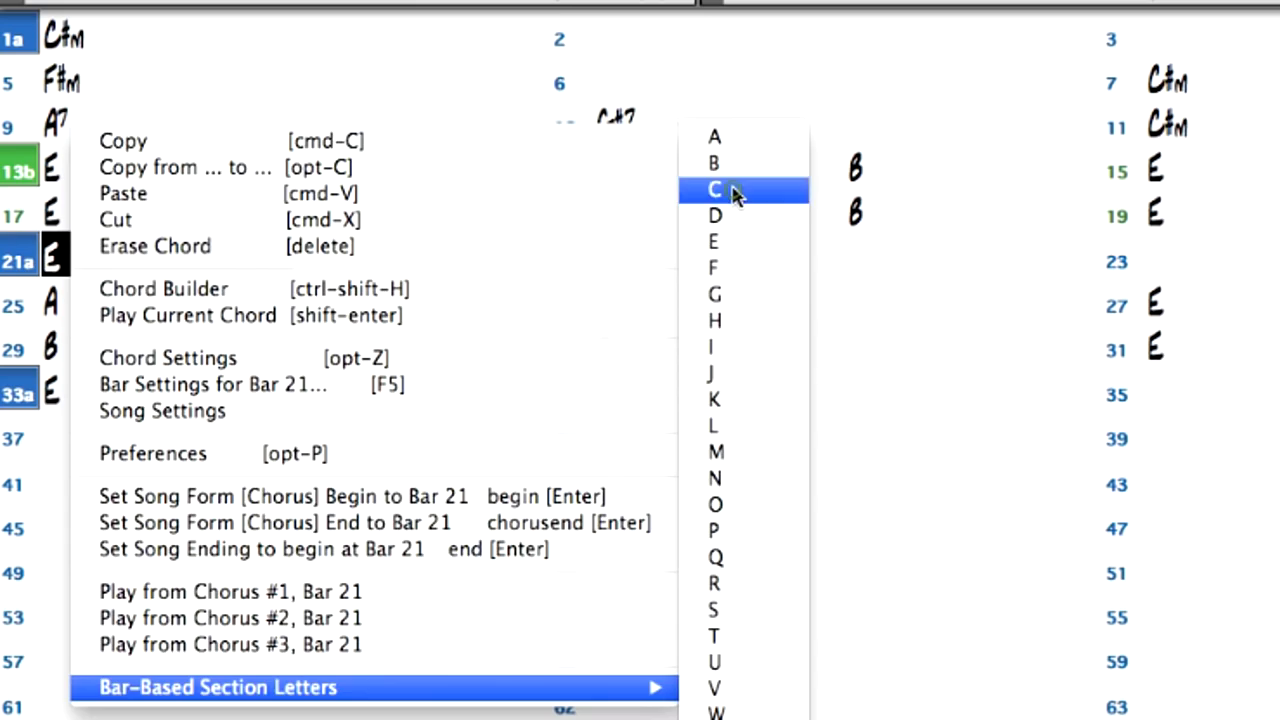
left_click(735, 195)
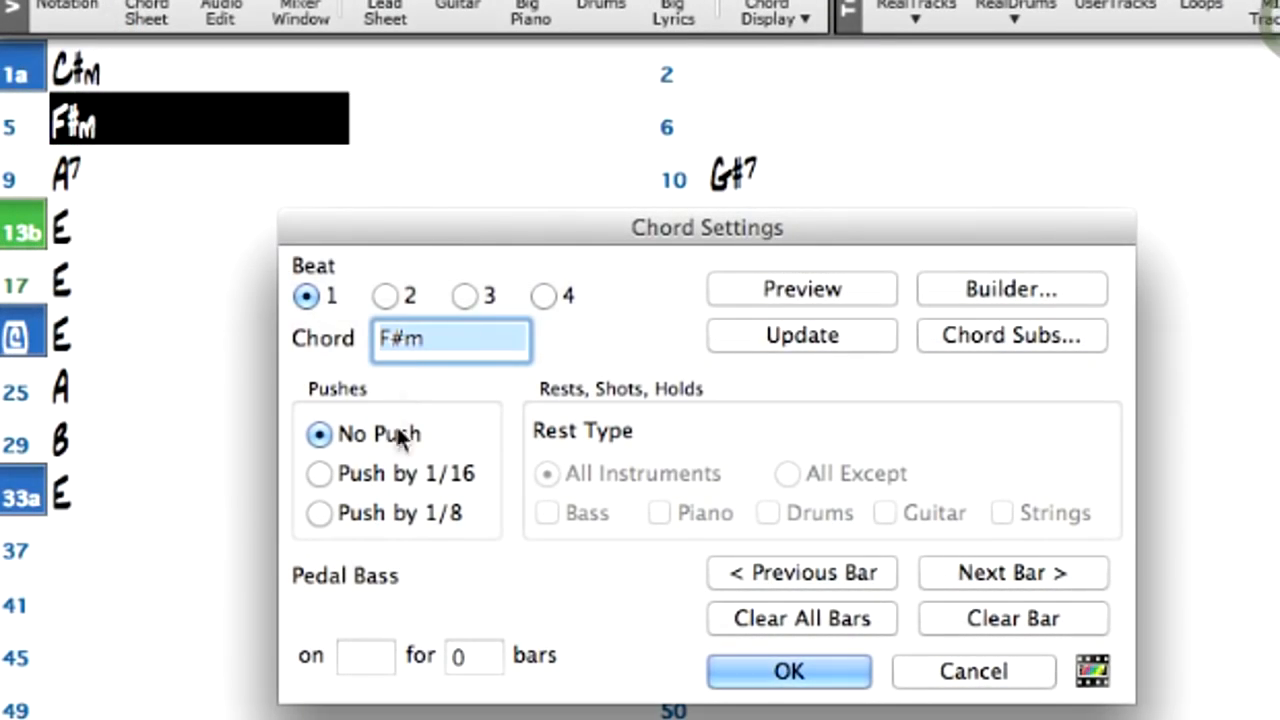
- Try 1/16 and 1/8 pushes on the F#m chord at bar 5, restore No Push, check beat 3 and the next bar, and dismiss the chord settings
left_click(388, 478)
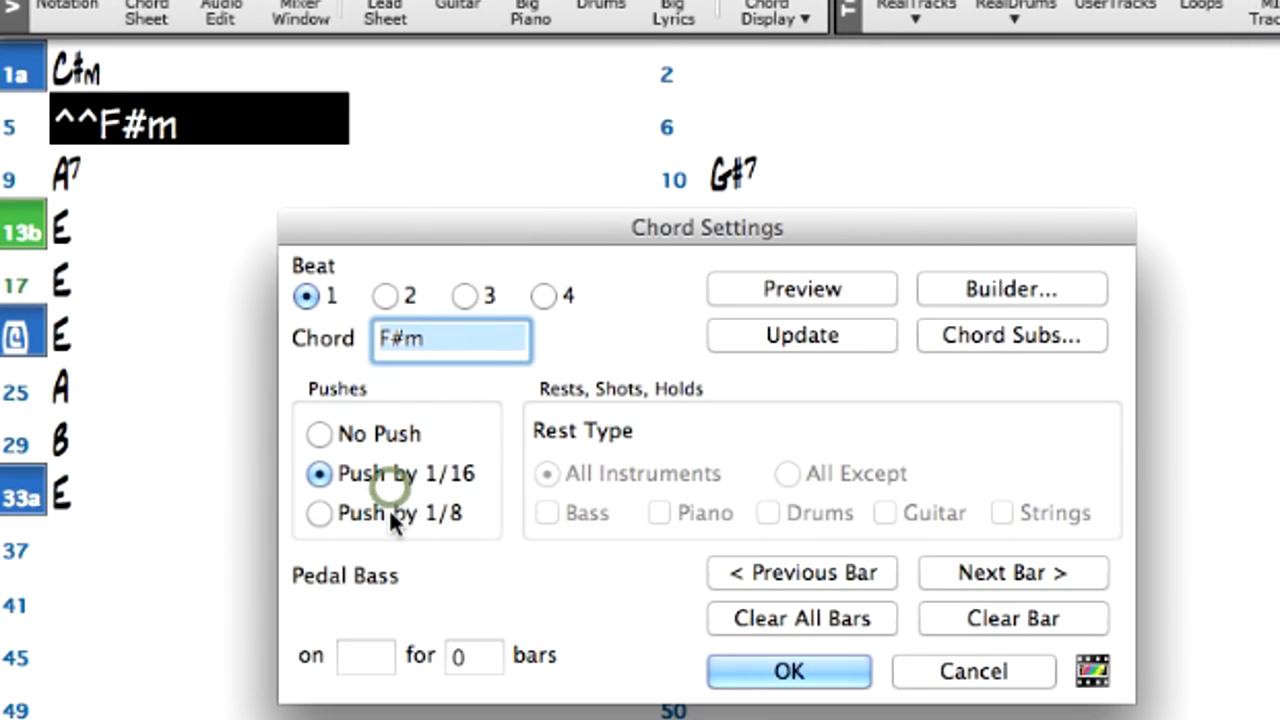
left_click(389, 517)
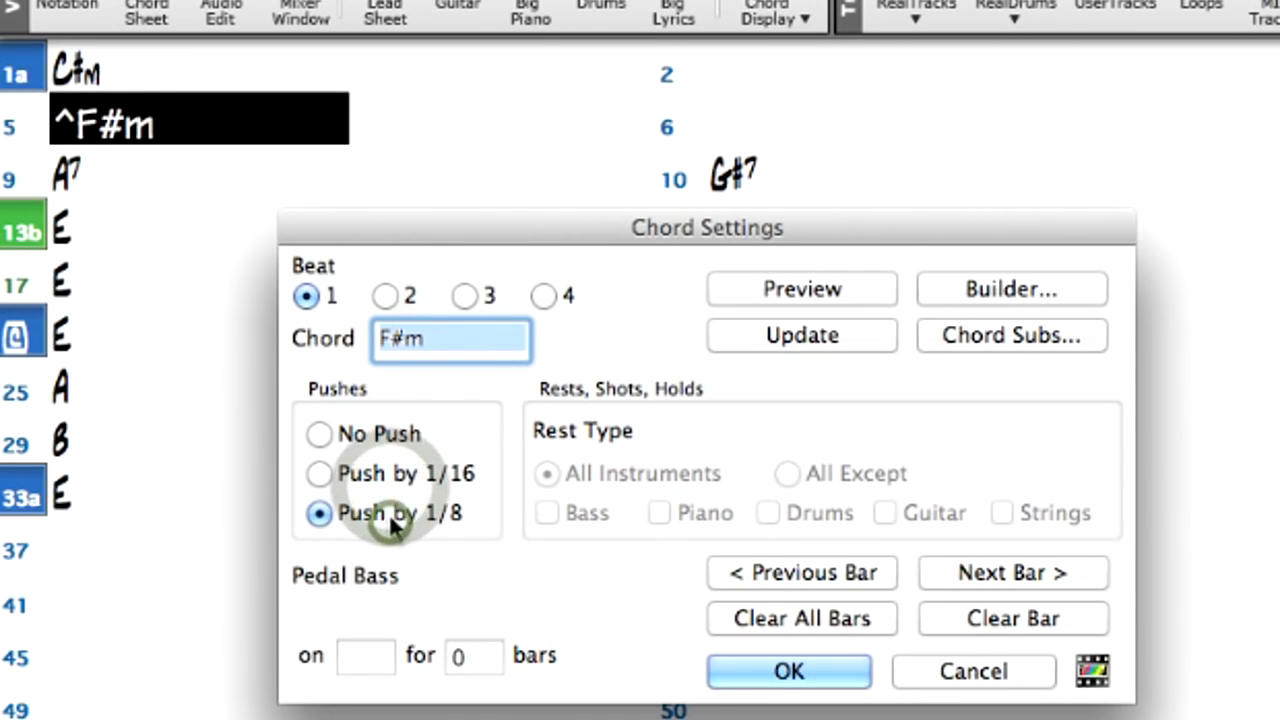
left_click(389, 473)
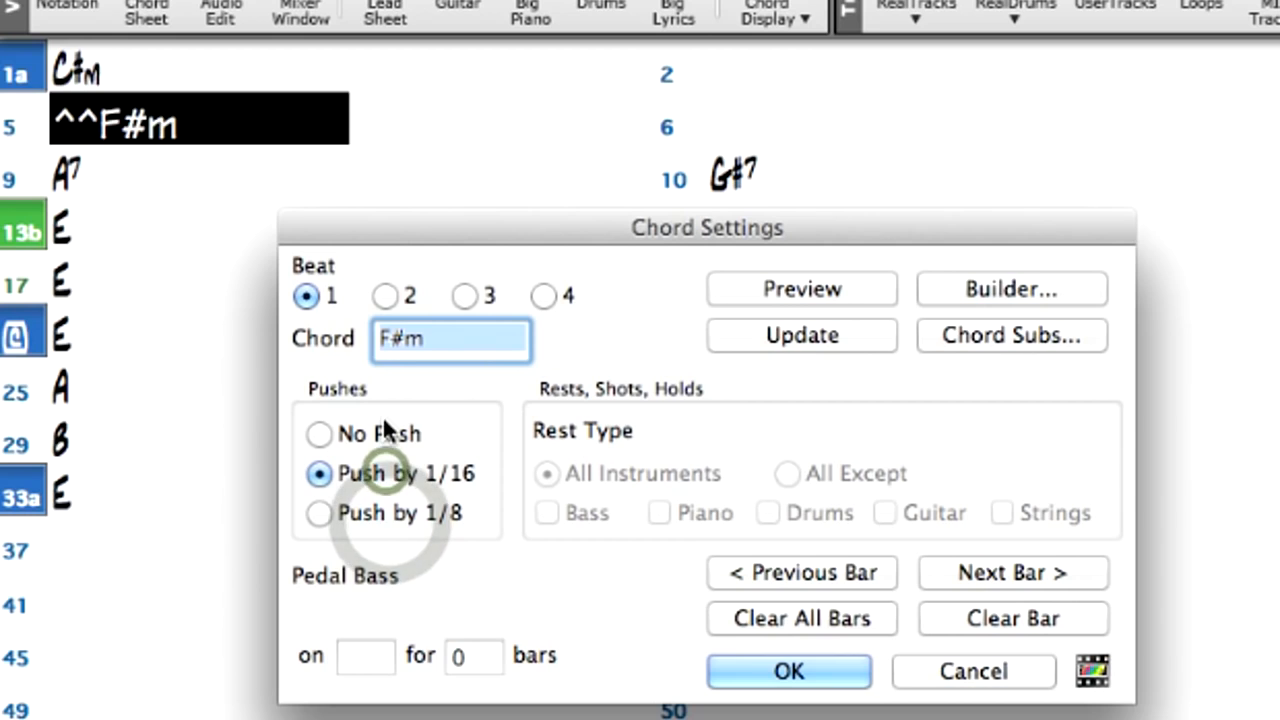
left_click(386, 438)
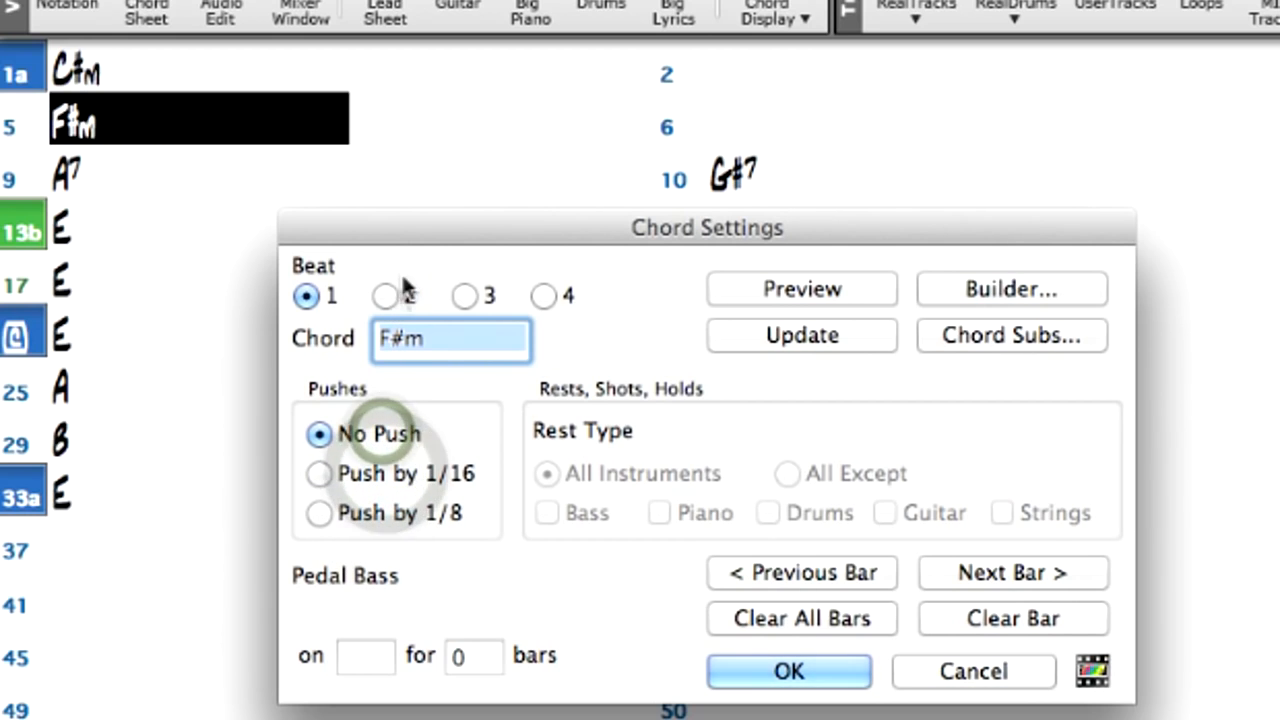
left_click(464, 296)
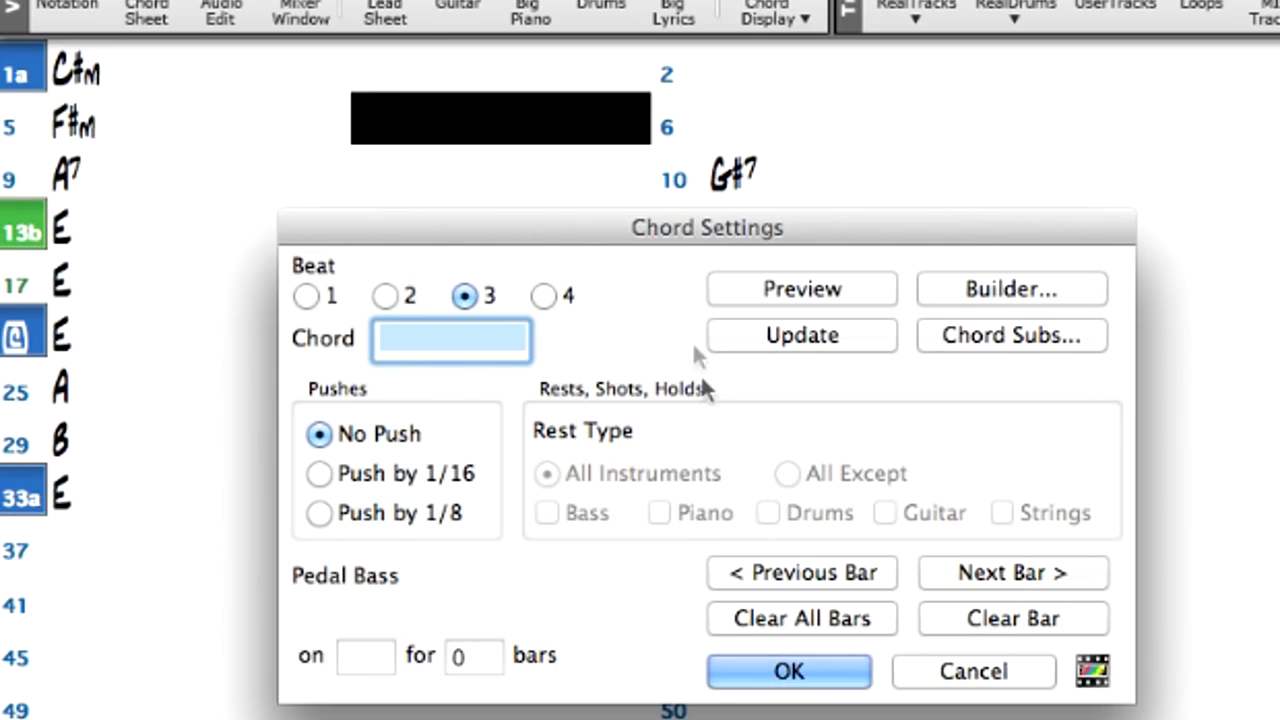
left_click(976, 576)
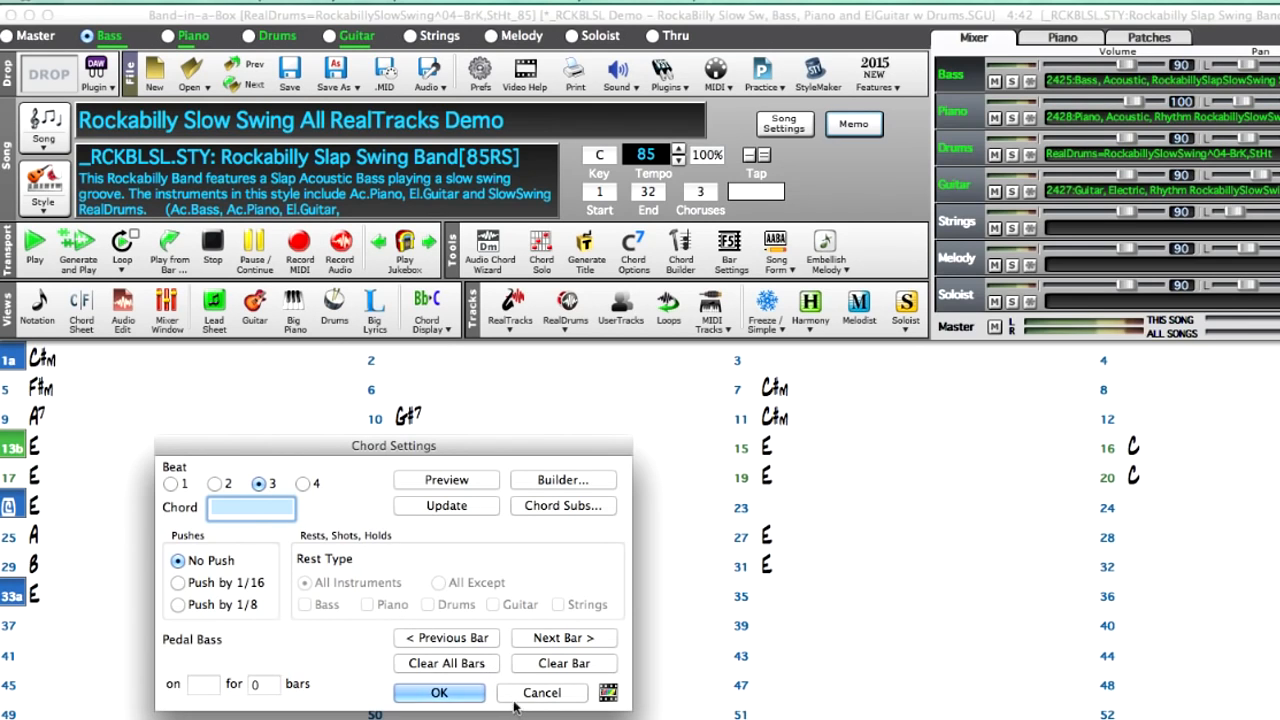
left_click(520, 695)
- Open the Chord Builder at bar 5 and step forward through the following chord positions
right_click(76, 388)
left_click(166, 494)
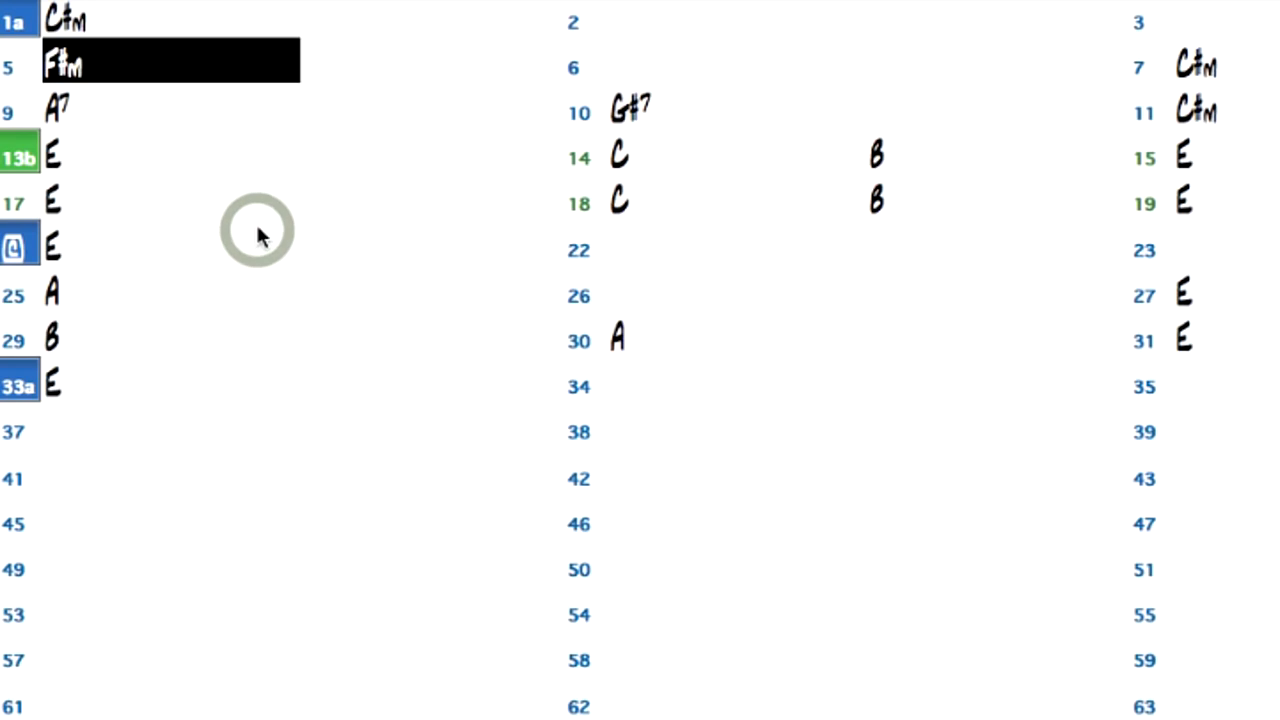
left_click(996, 324)
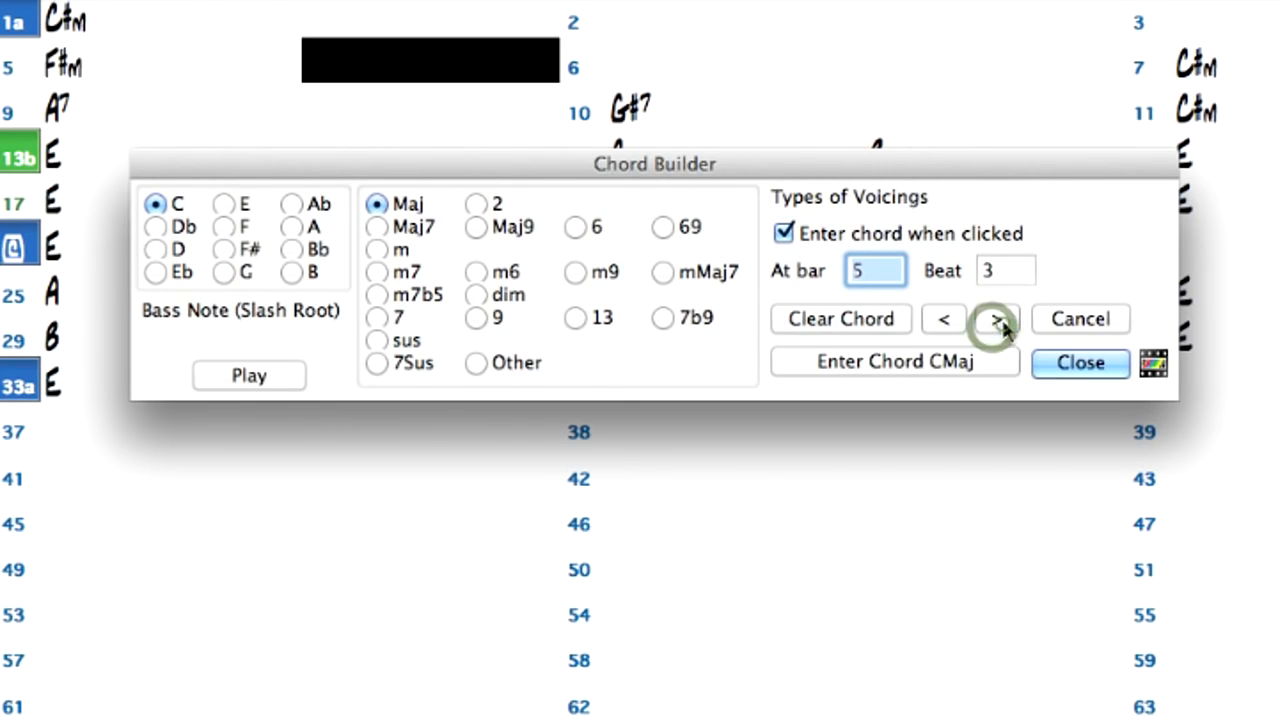
left_click(998, 323)
left_click(1000, 323)
left_click(1002, 323)
left_click(1000, 322)
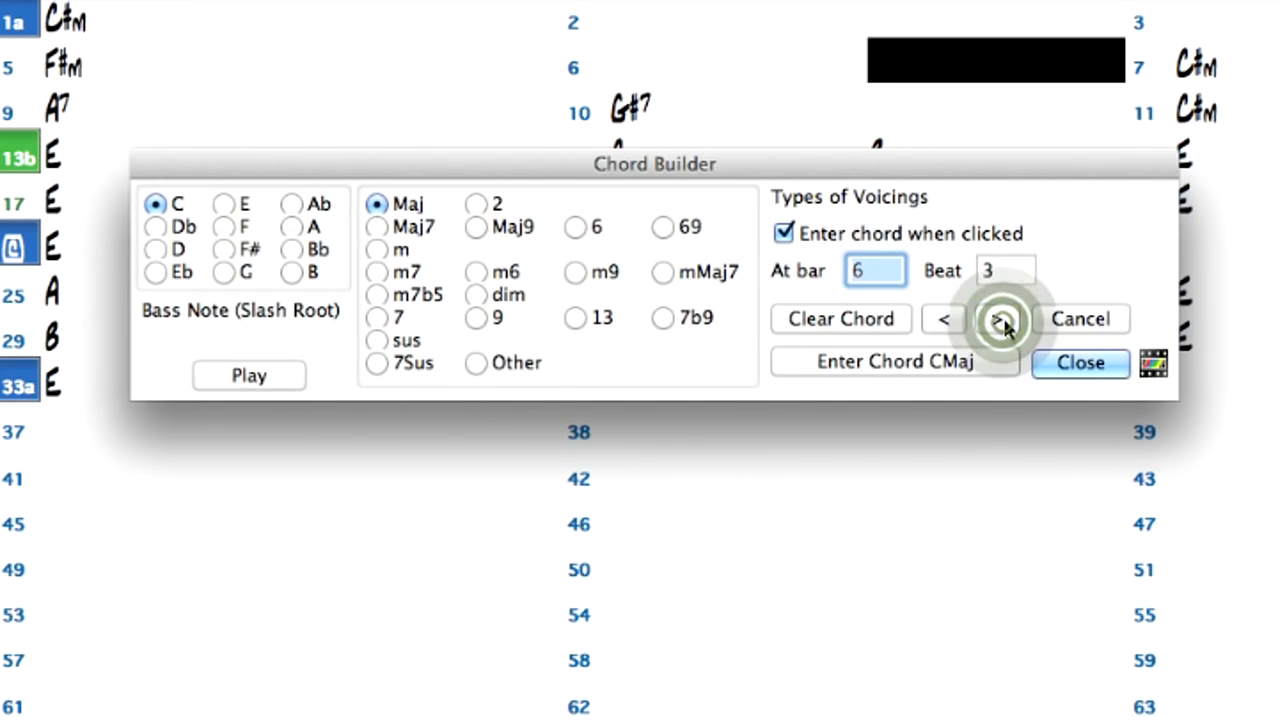
left_click(1000, 322)
left_click(1000, 322)
left_click(1000, 322)
left_click(1000, 322)
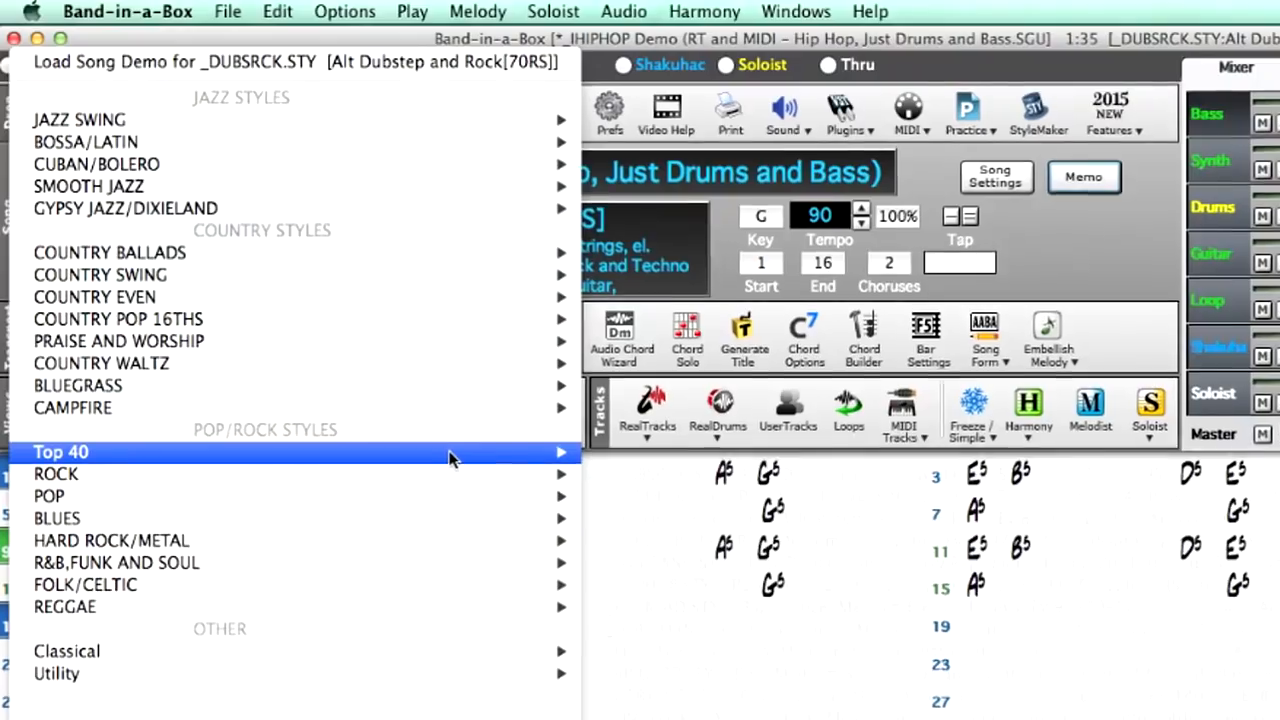
- Filter the StylePicker for styles containing "hip hop beat", excluding the Jazz and Country genres
mouse_move(440, 445)
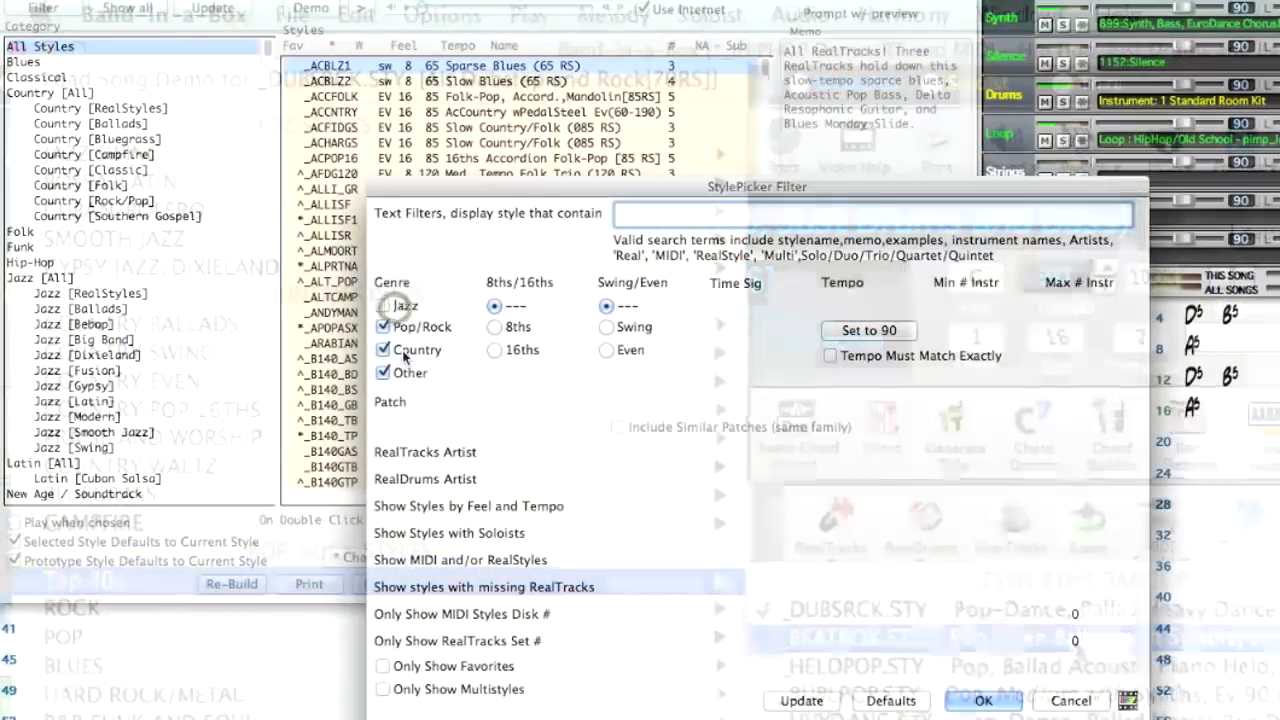
left_click(383, 350)
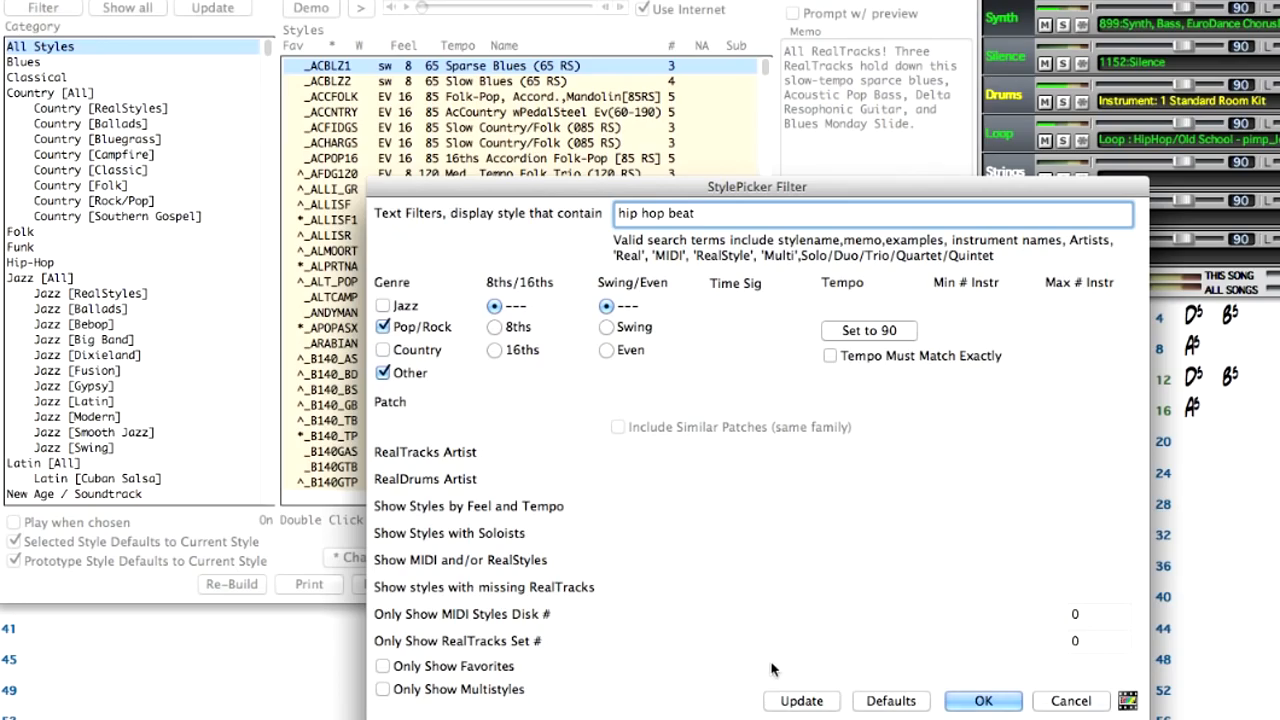
left_click(802, 701)
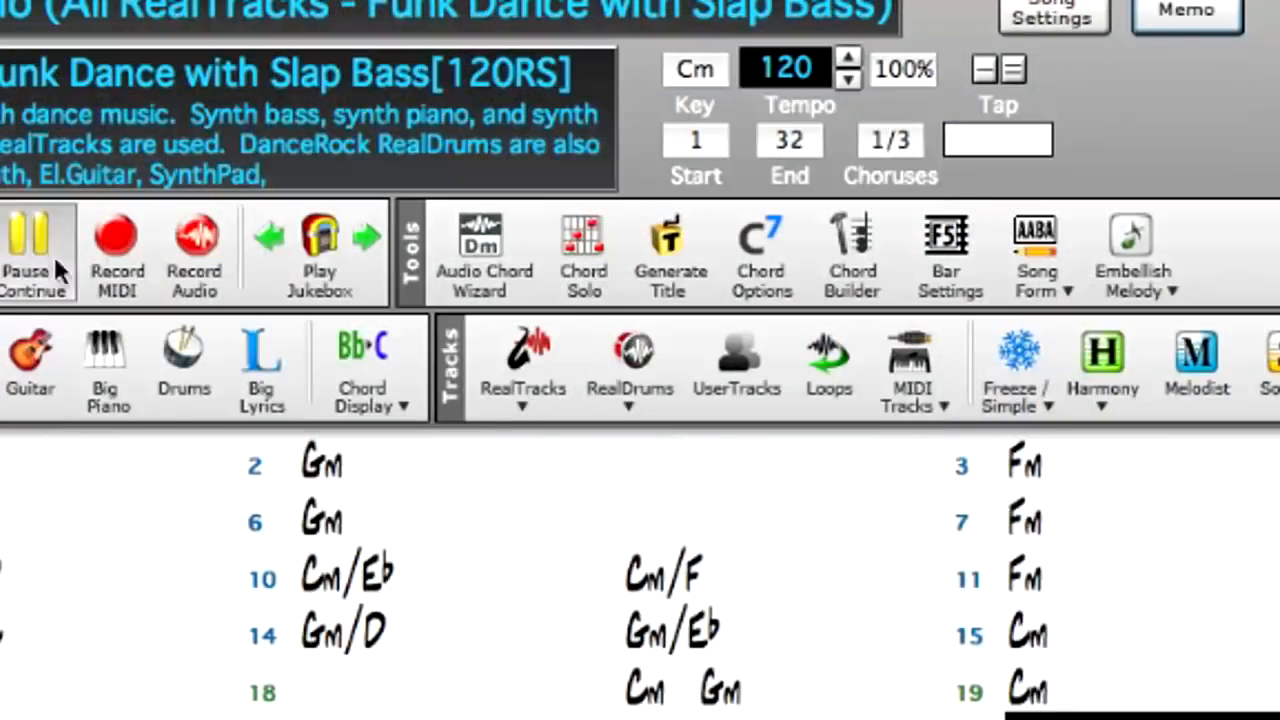
- Set up a MIDI recording onto the Soloist track from the start of the song
left_click(107, 254)
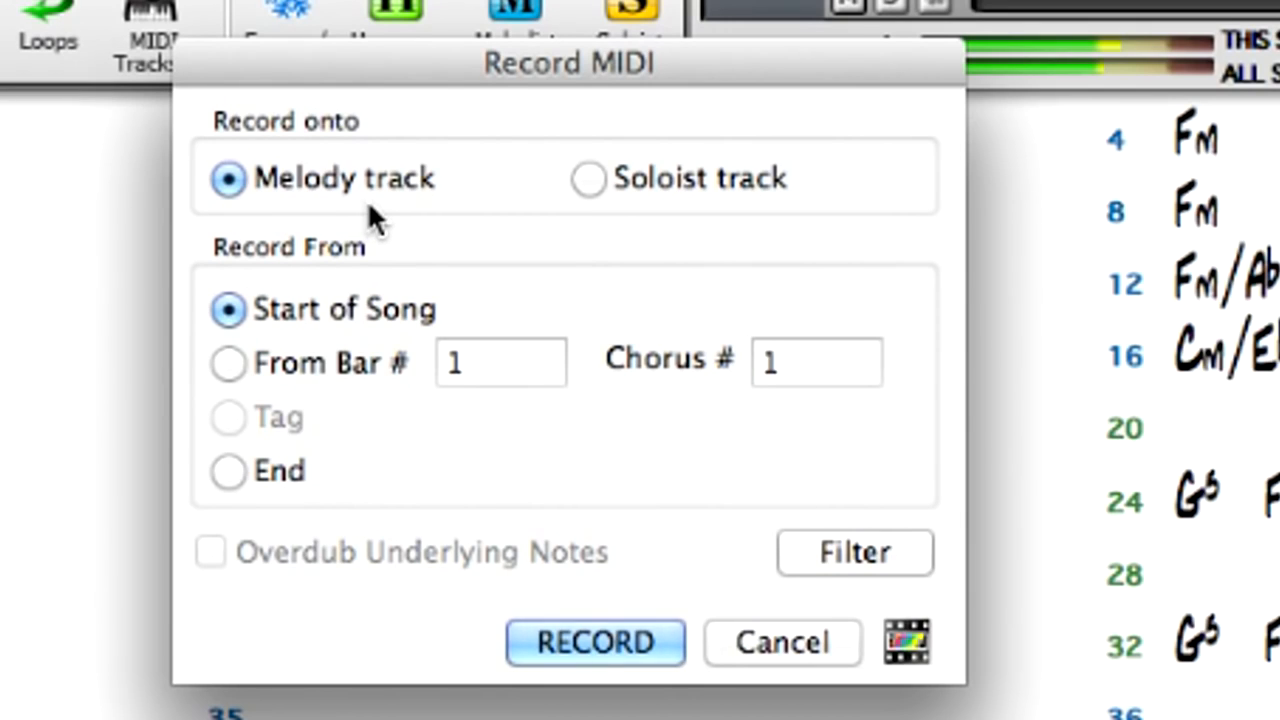
left_click(734, 176)
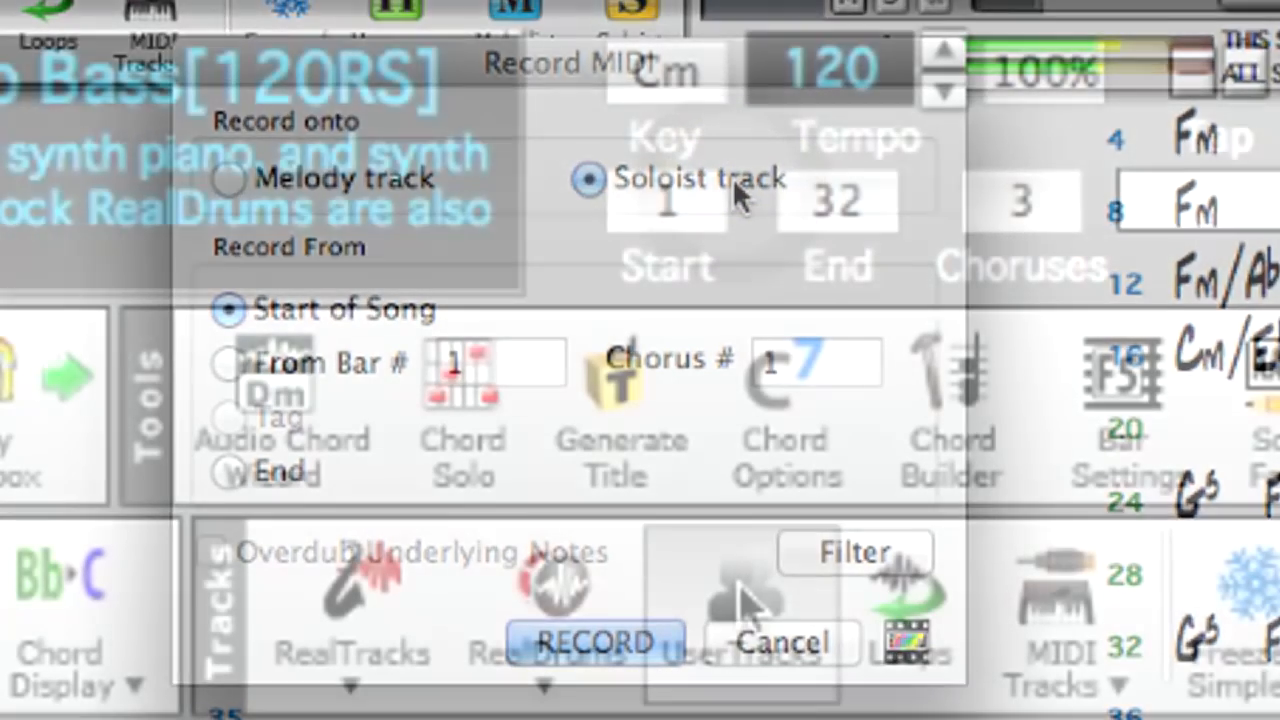